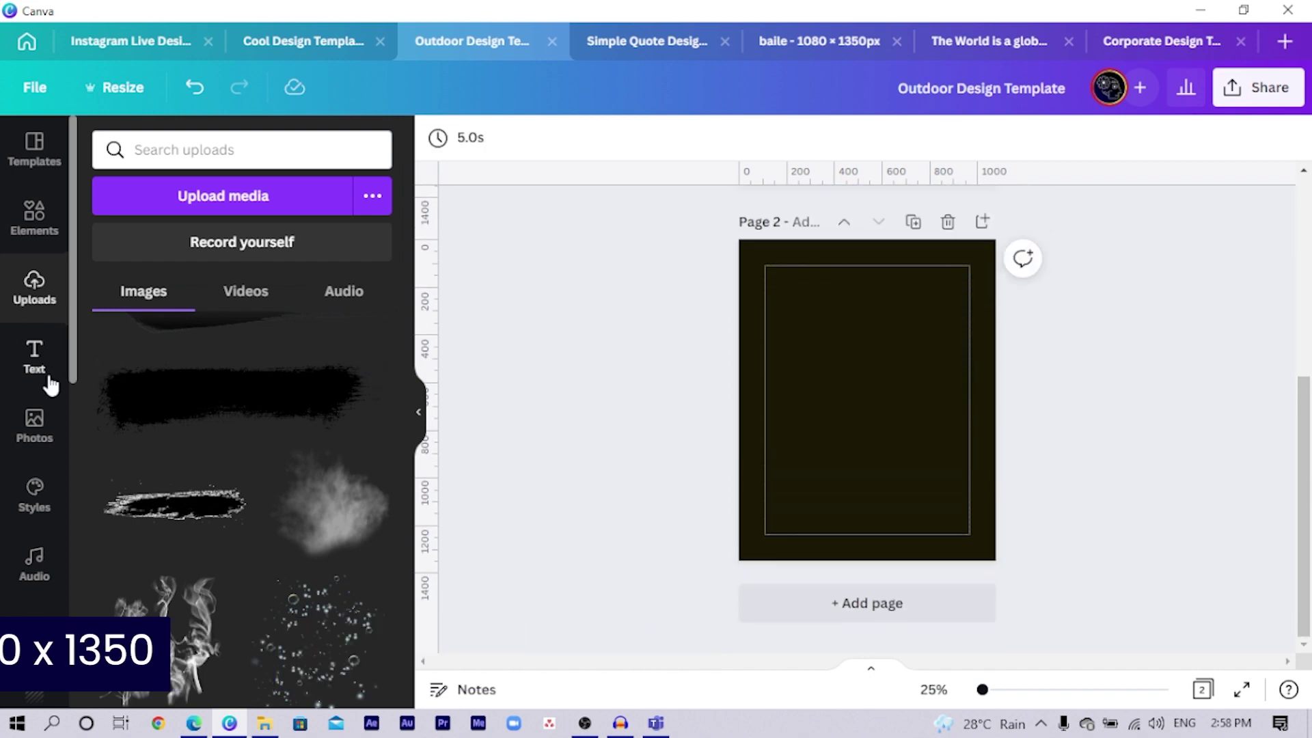
Add the pine-trees backpacker photo from the Photos Magic recommendations to page 2.
click(30, 441)
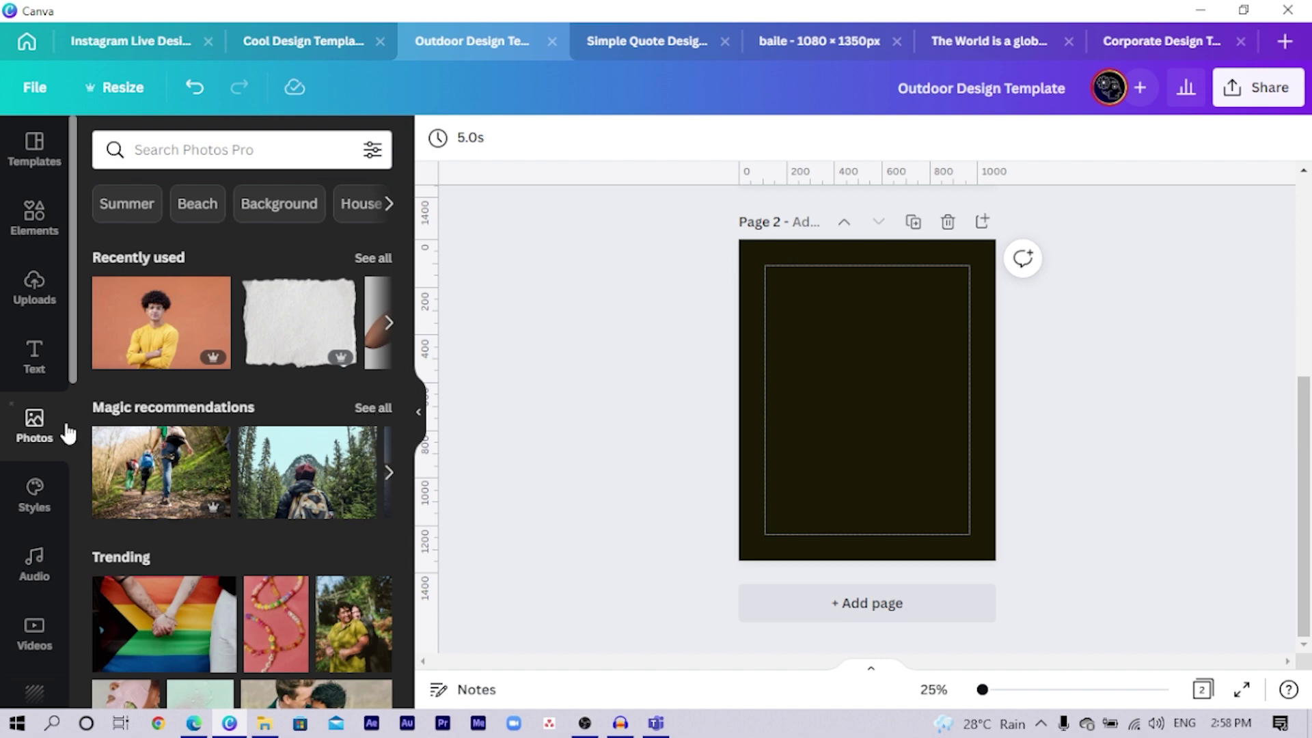
click(374, 408)
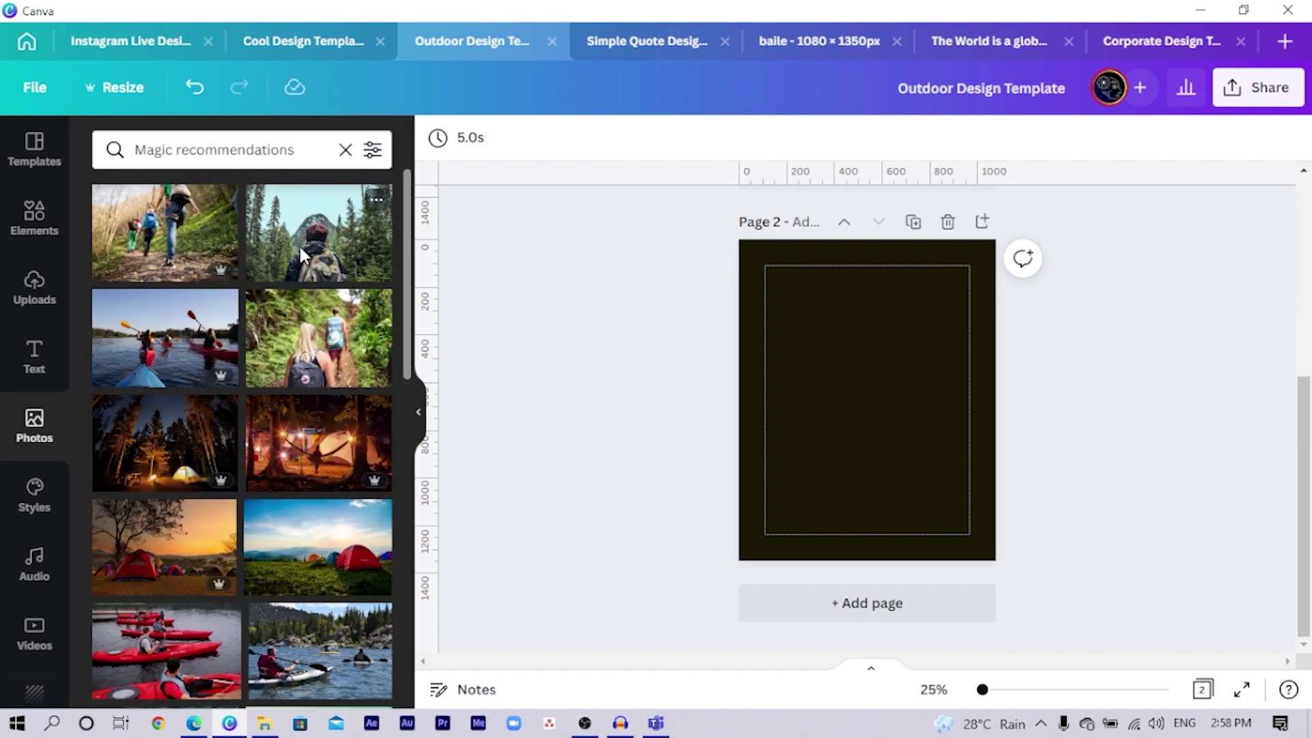
click(376, 200)
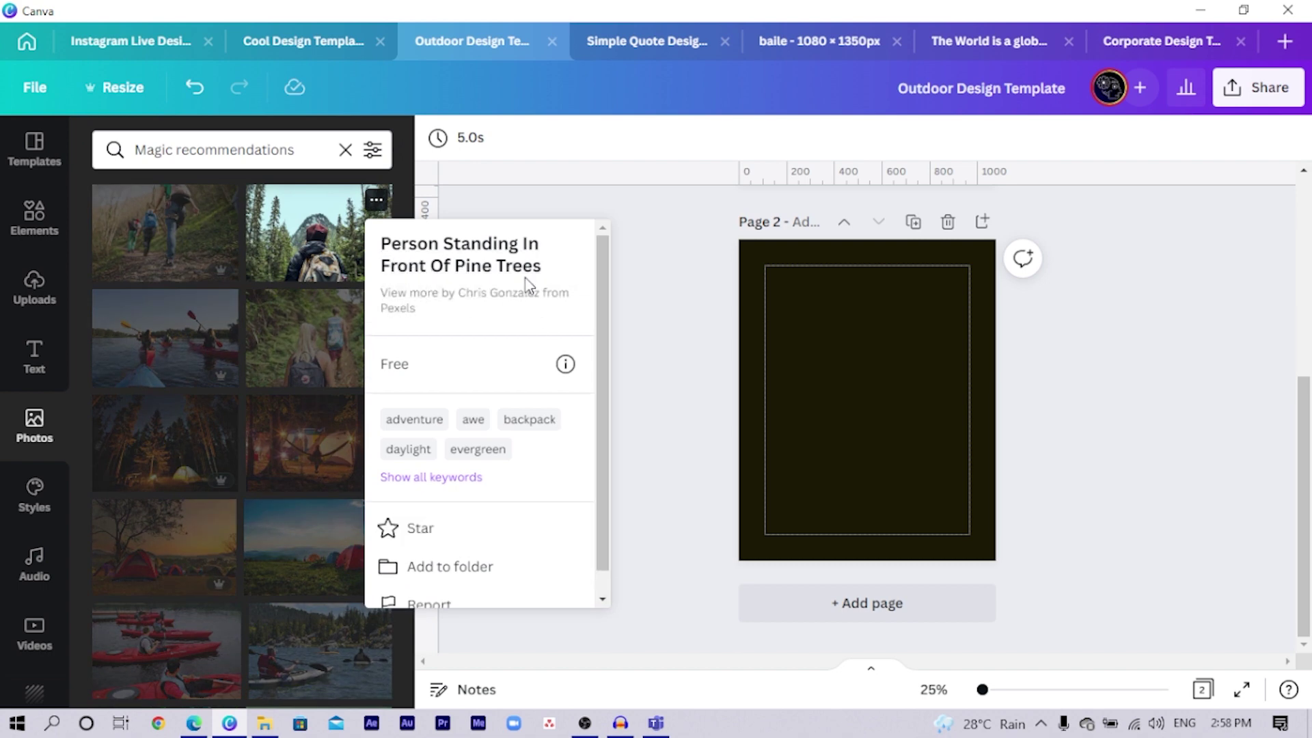
click(648, 301)
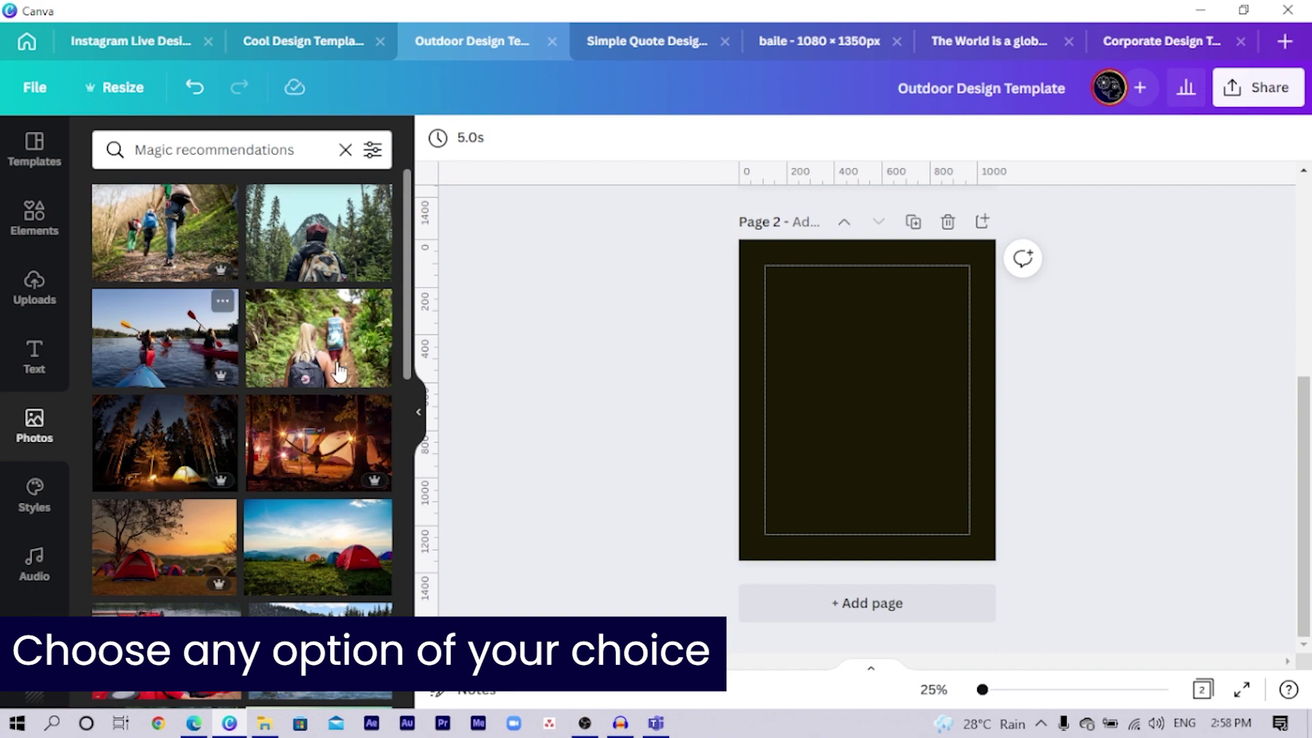
click(318, 266)
Move the photo to the top-left and stretch it to full page width, 1,080 × 764.
scroll(1098, 540, up, 5)
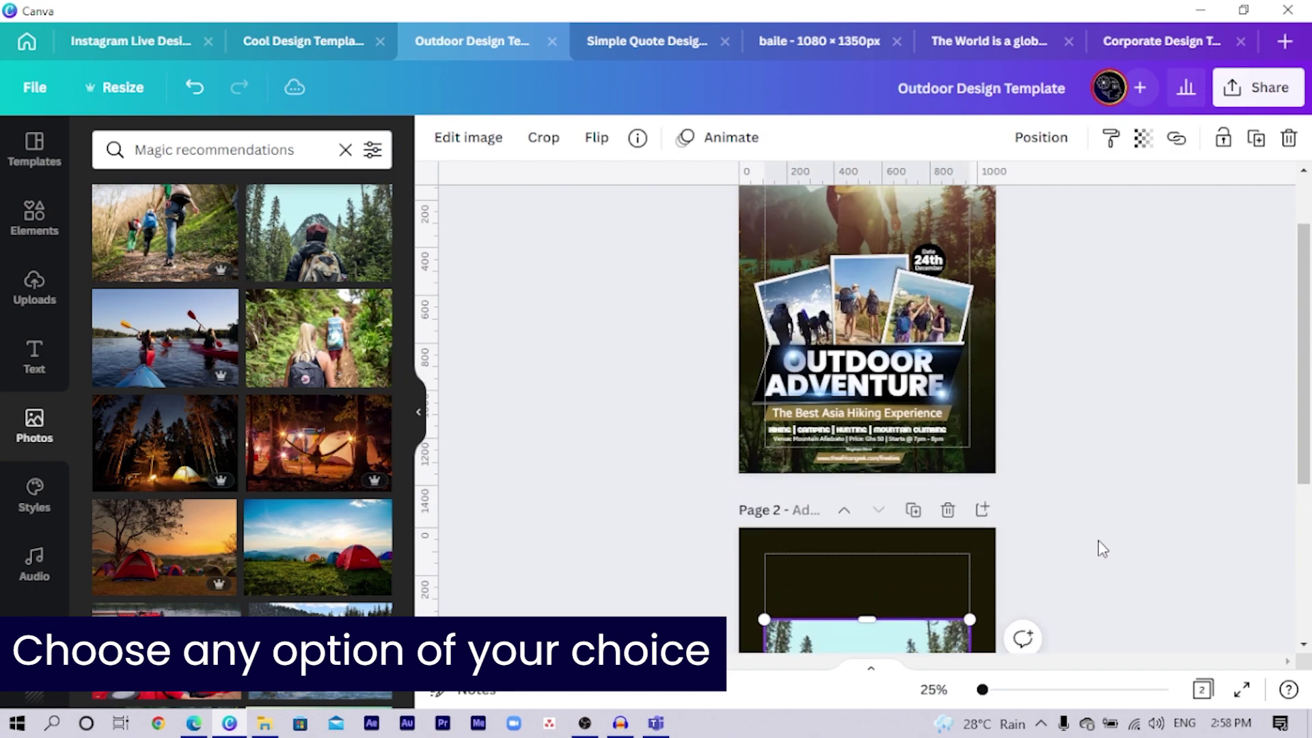
scroll(1097, 539, down, 4)
drag(827, 522, 808, 428)
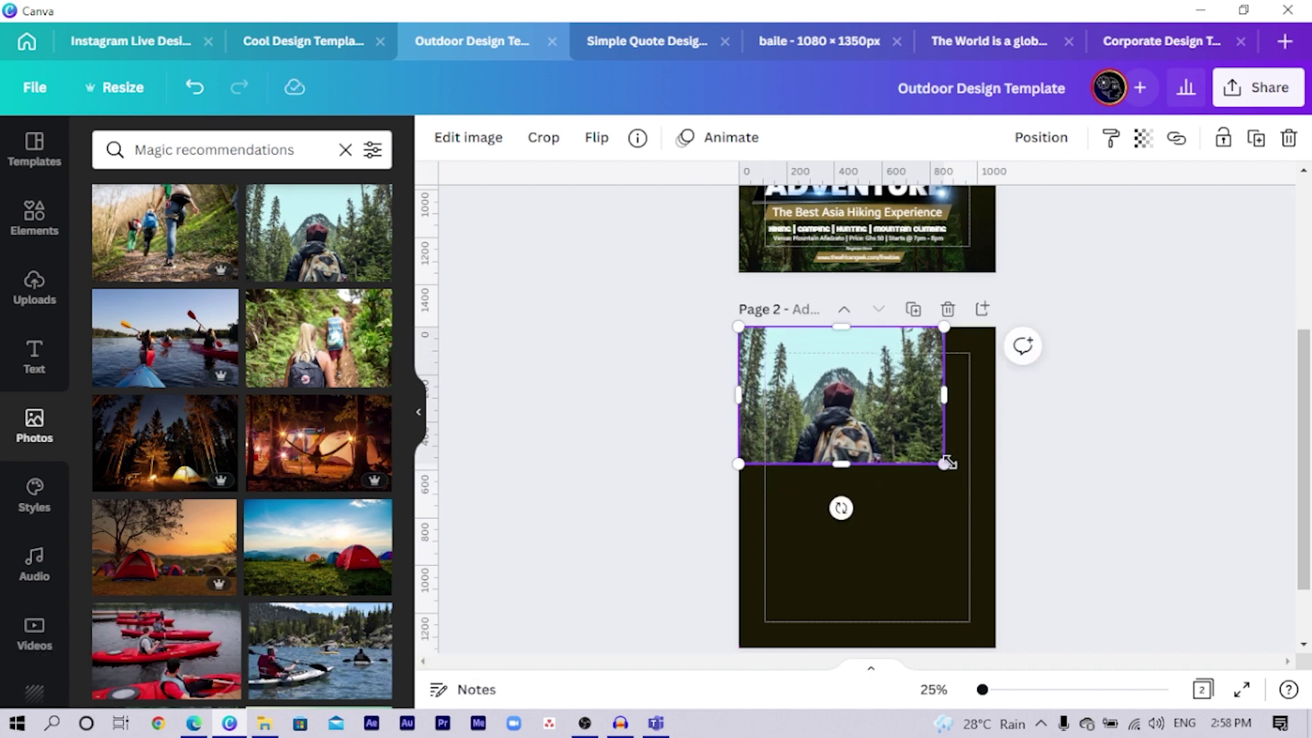
drag(948, 463, 991, 502)
mouse_move(863, 500)
mouse_down()
mouse_move(868, 519)
mouse_move(856, 509)
mouse_up()
scroll(205, 424, down, 3)
scroll(212, 308, up, 3)
Search the photo library for 'jungle' photos.
click(225, 158)
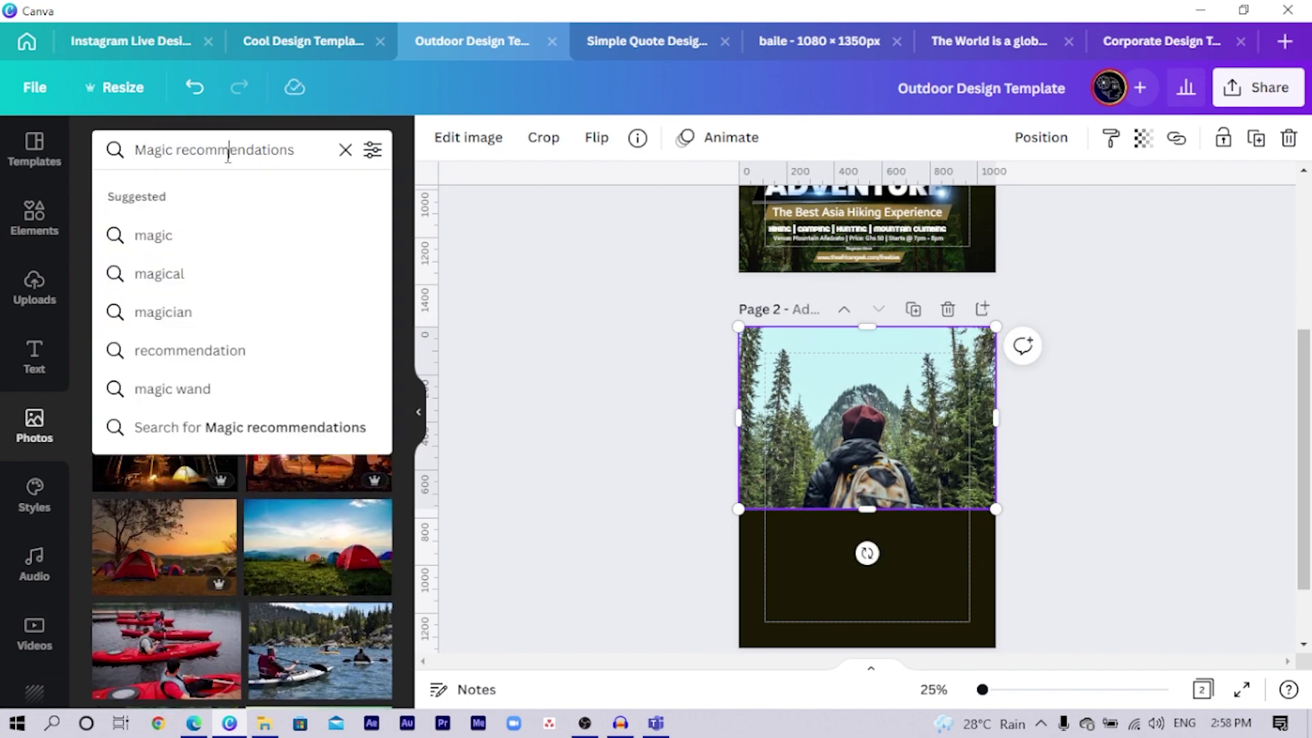
triple_click(228, 151)
text(jun)
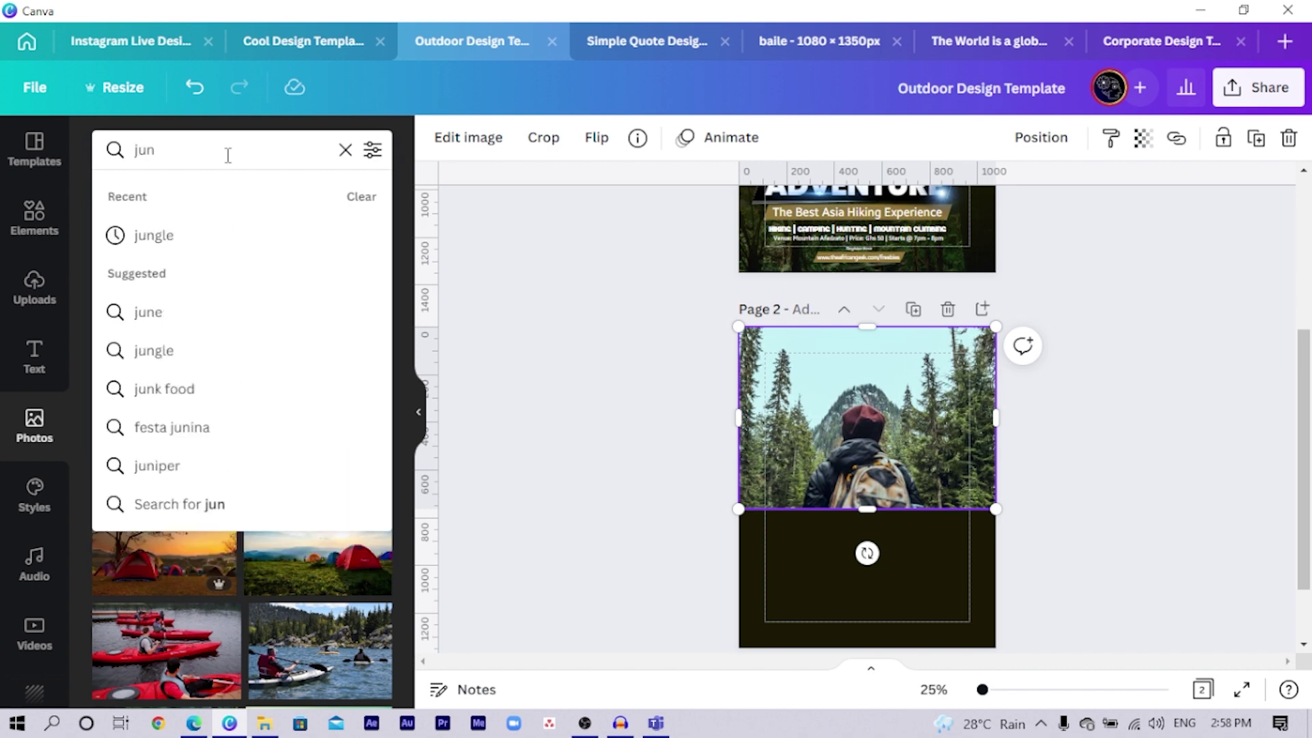
text(forest)
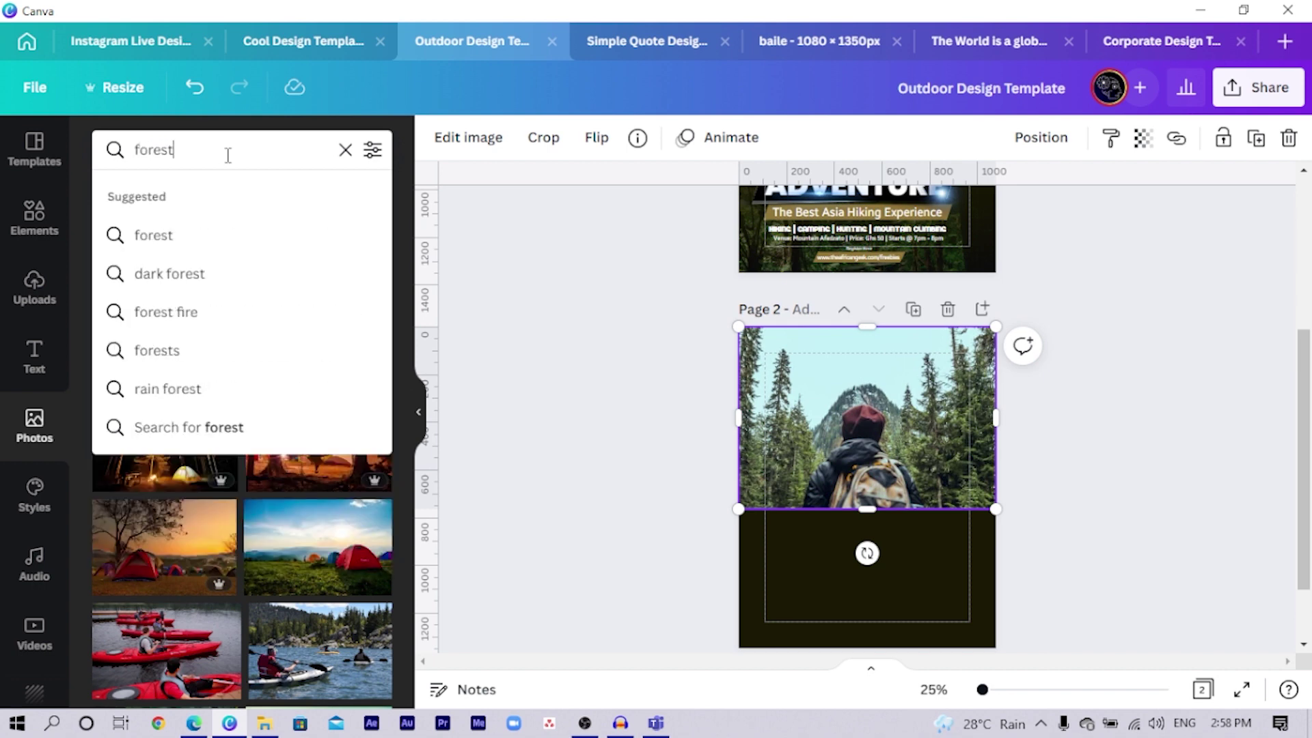
key(Return)
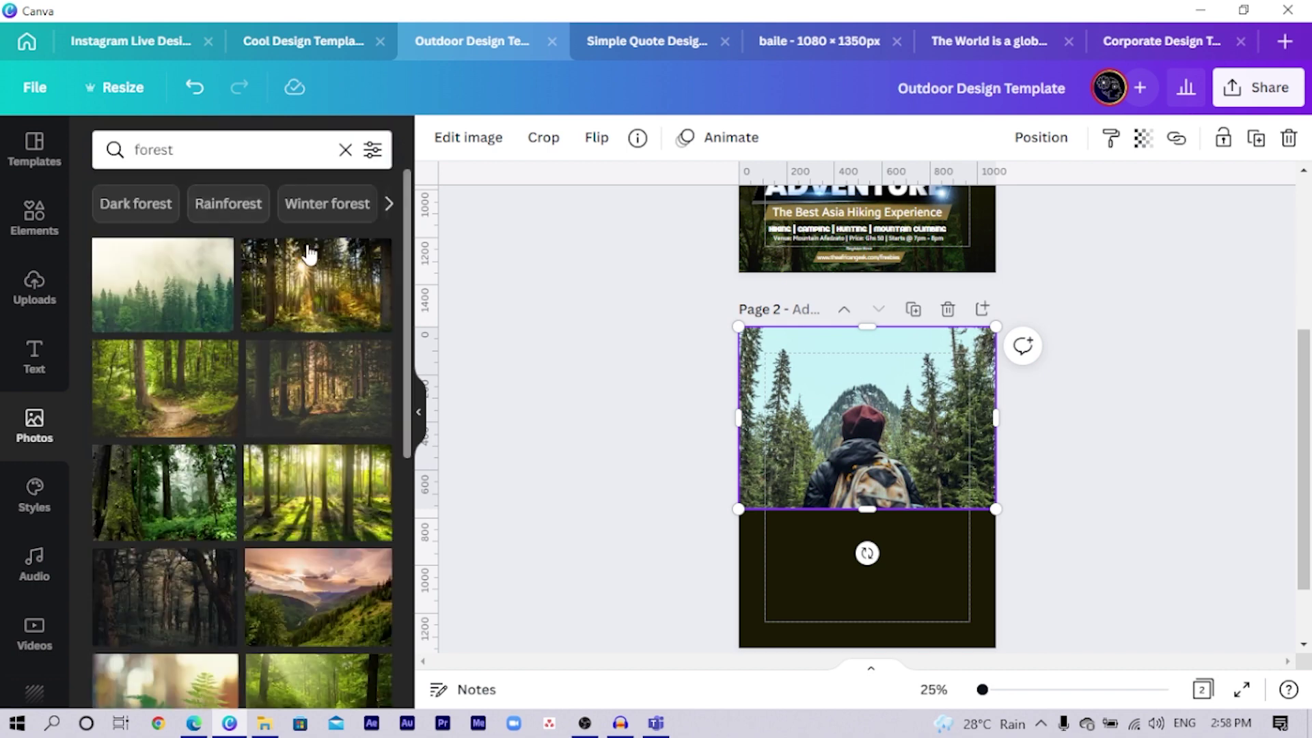
scroll(581, 393, down, 2)
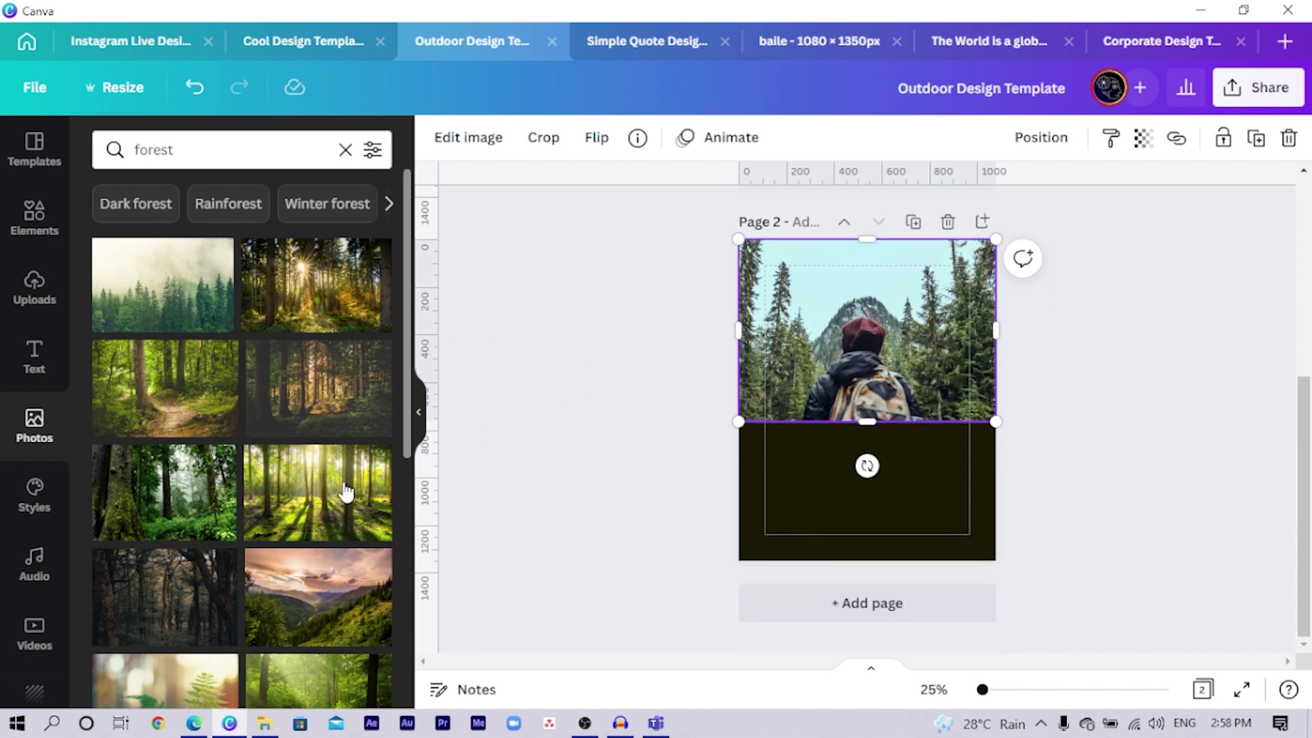
scroll(342, 495, down, 2)
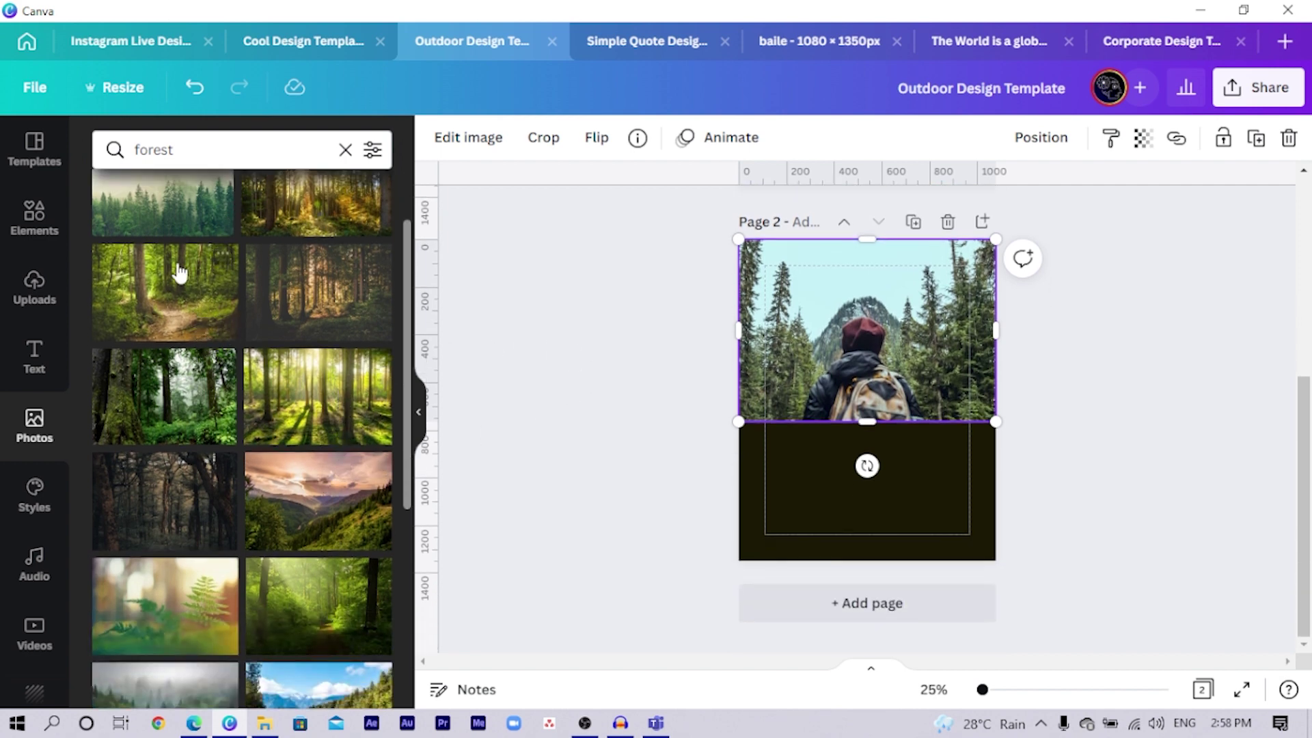
click(111, 133)
text(jungle)
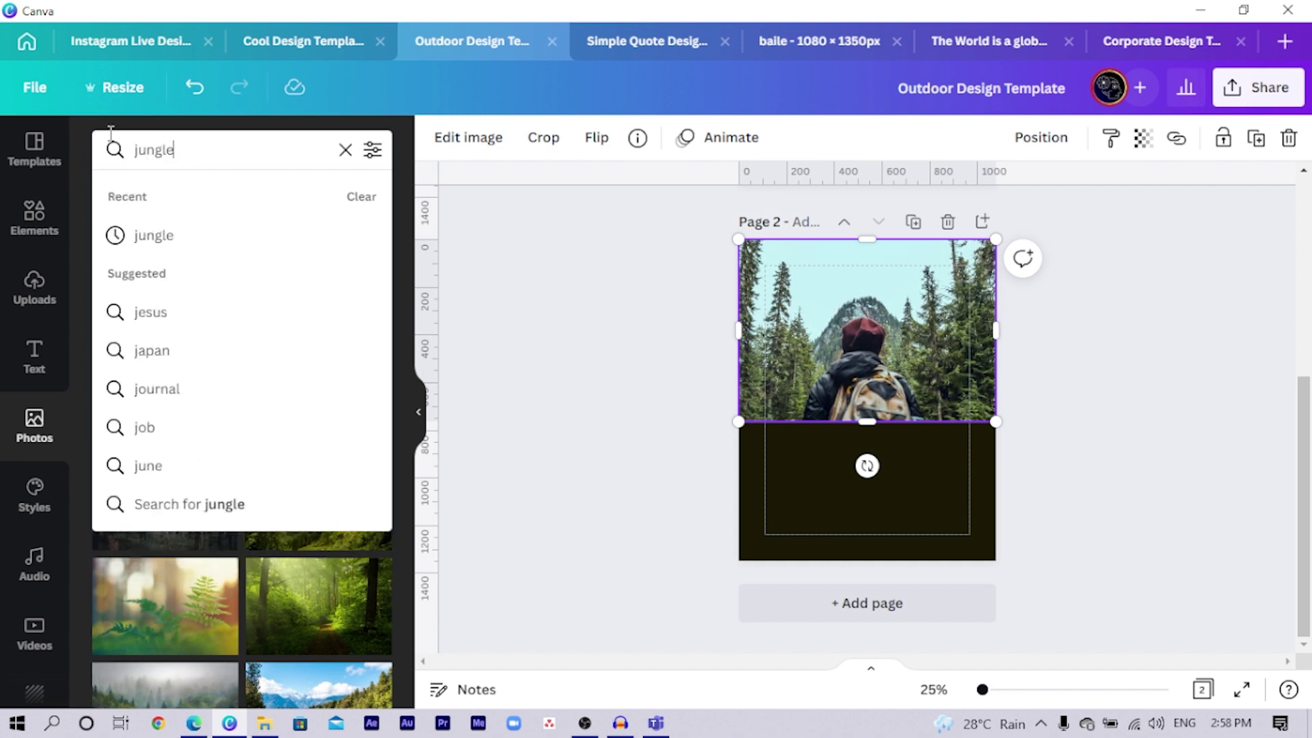
key(Return)
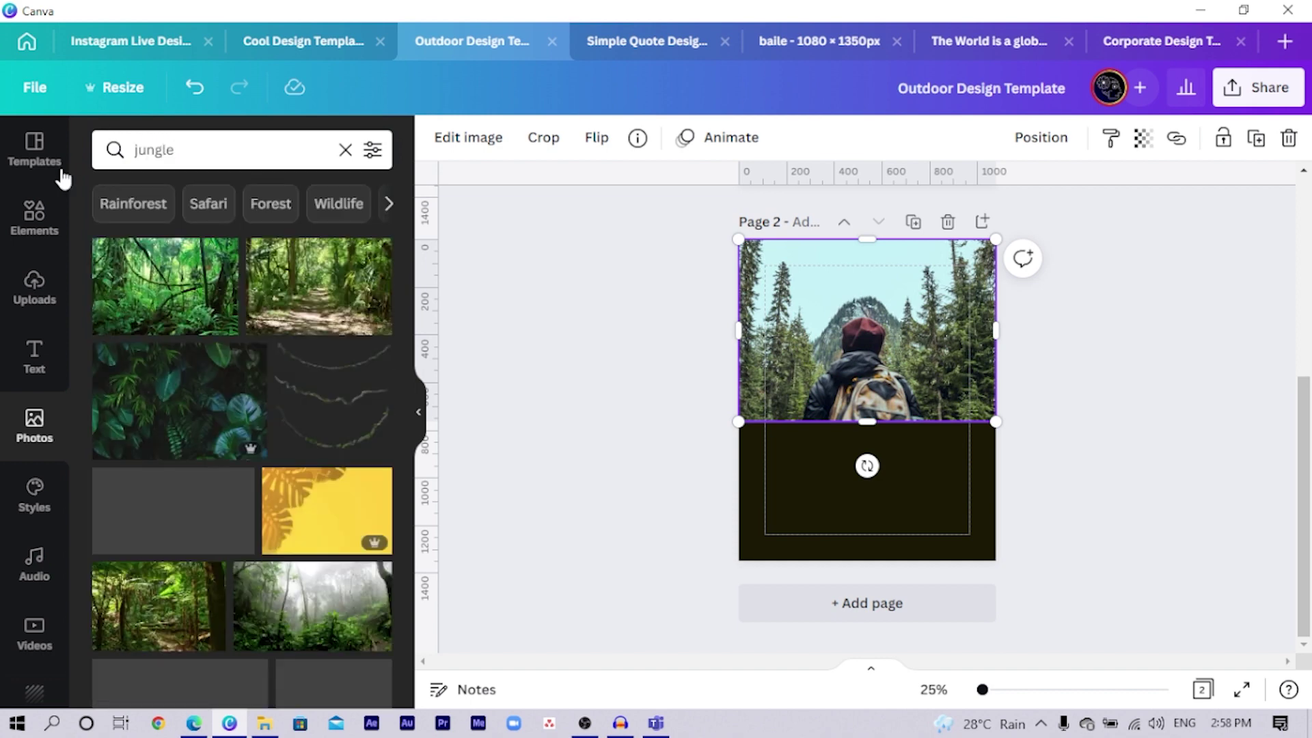
scroll(199, 542, down, 2)
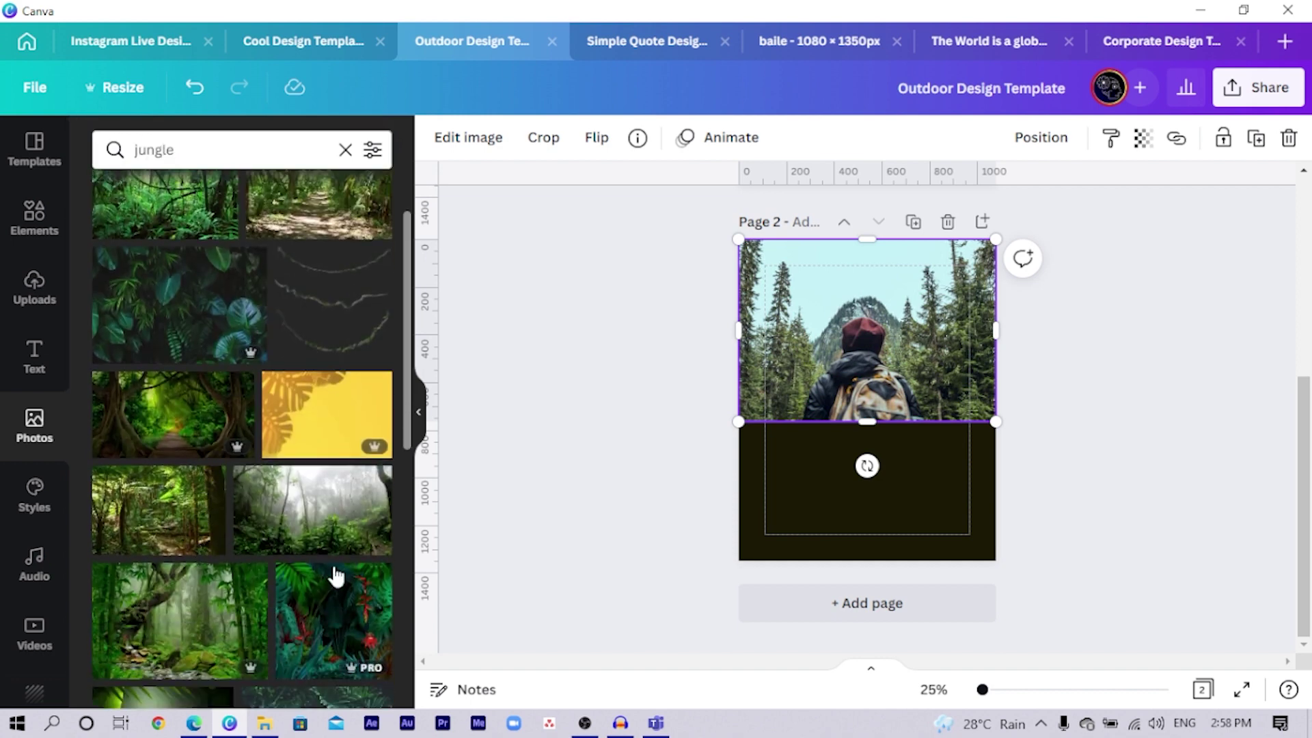
Place a jungle photo in page 2's lower area, stretch it edge to edge, and raise the backpacker photo.
drag(166, 519, 829, 518)
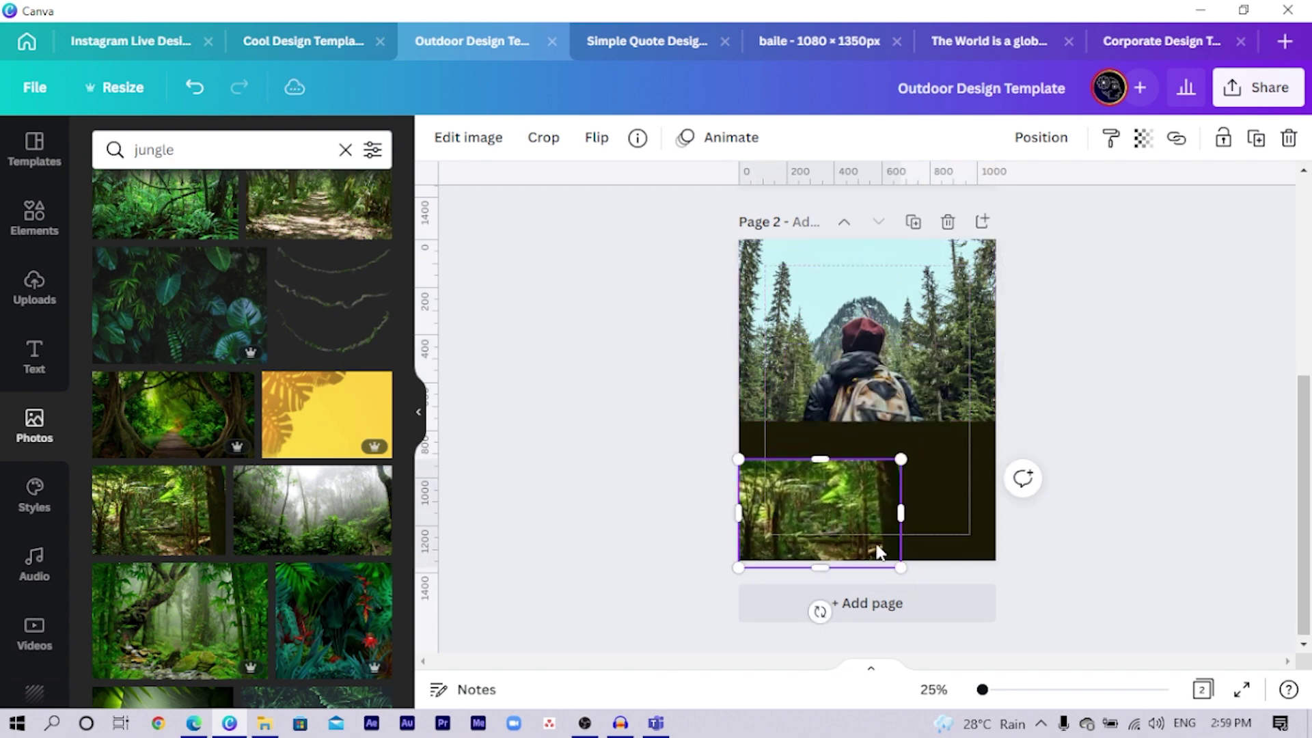
drag(899, 457, 948, 428)
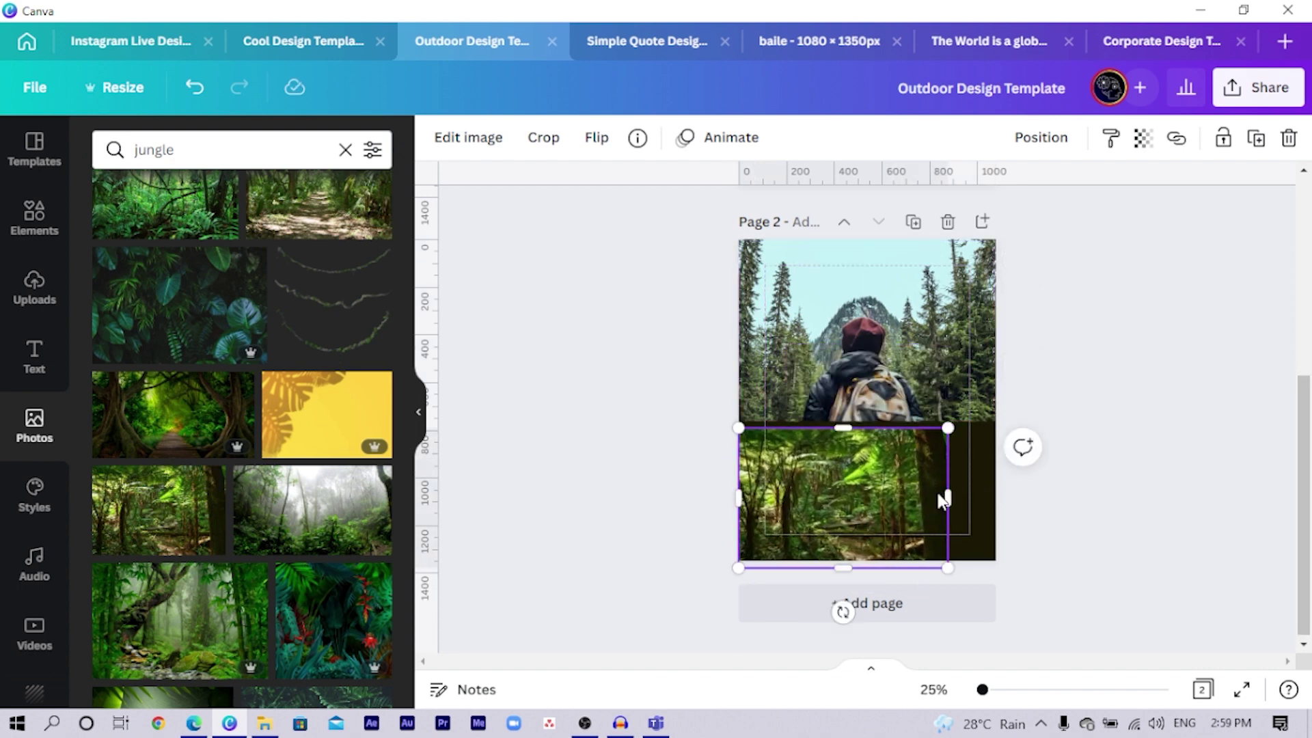
drag(946, 492, 996, 498)
drag(932, 465, 935, 459)
drag(860, 426, 861, 446)
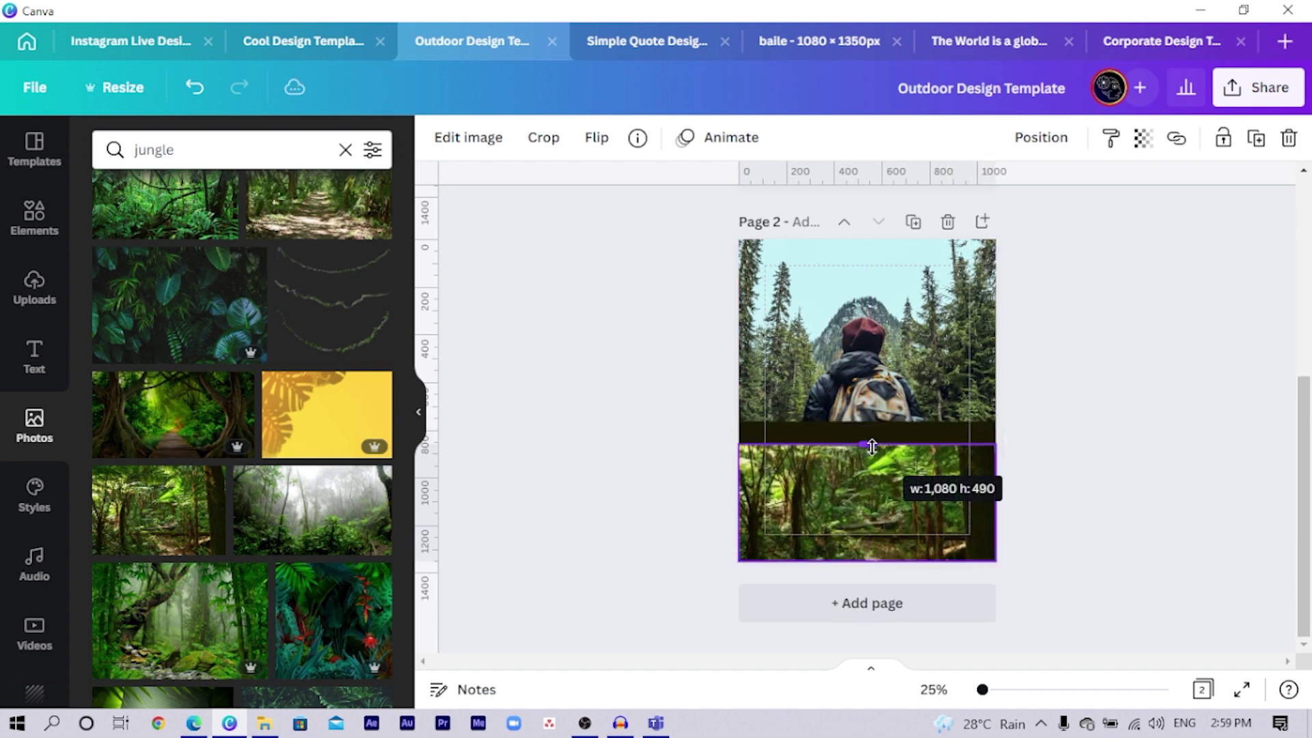
drag(887, 403, 864, 382)
Raise the jungle photo's top edge and lay the black gradient, at full width, over the top photo's lower half.
click(687, 470)
click(866, 515)
drag(865, 444, 866, 425)
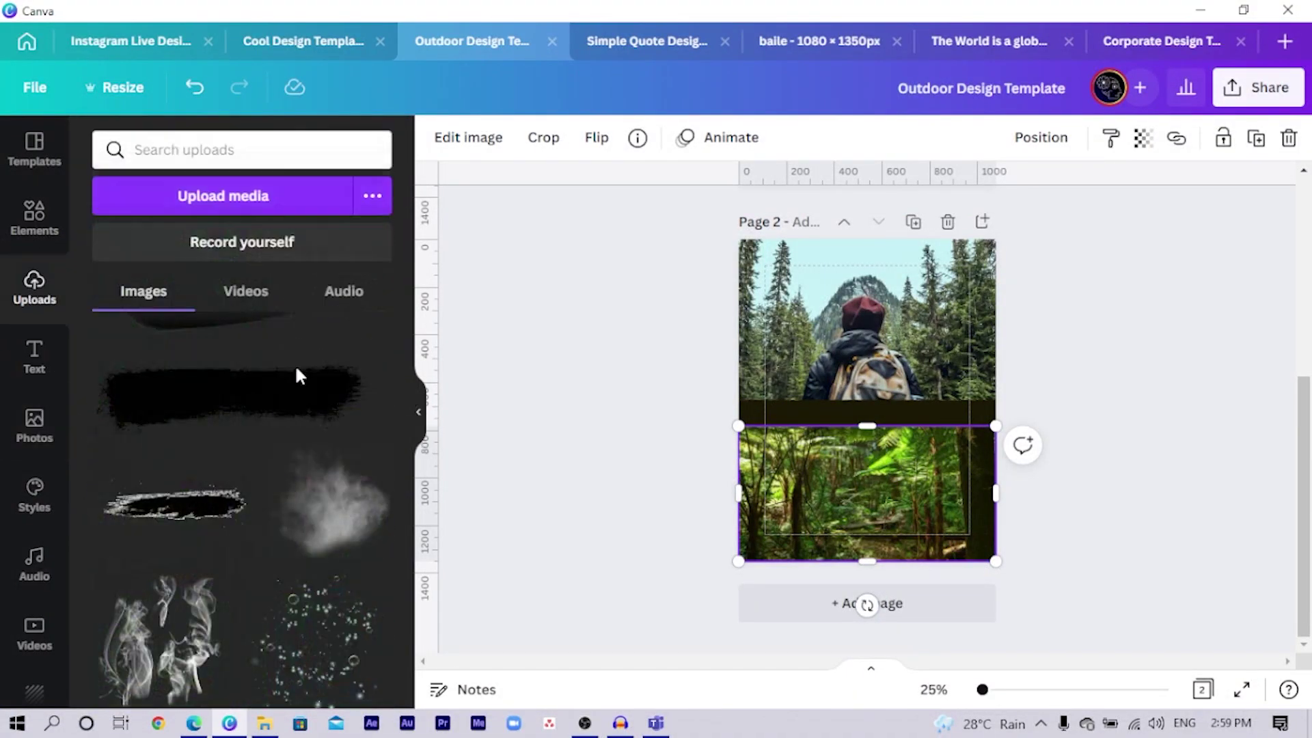
scroll(384, 644, down, 10)
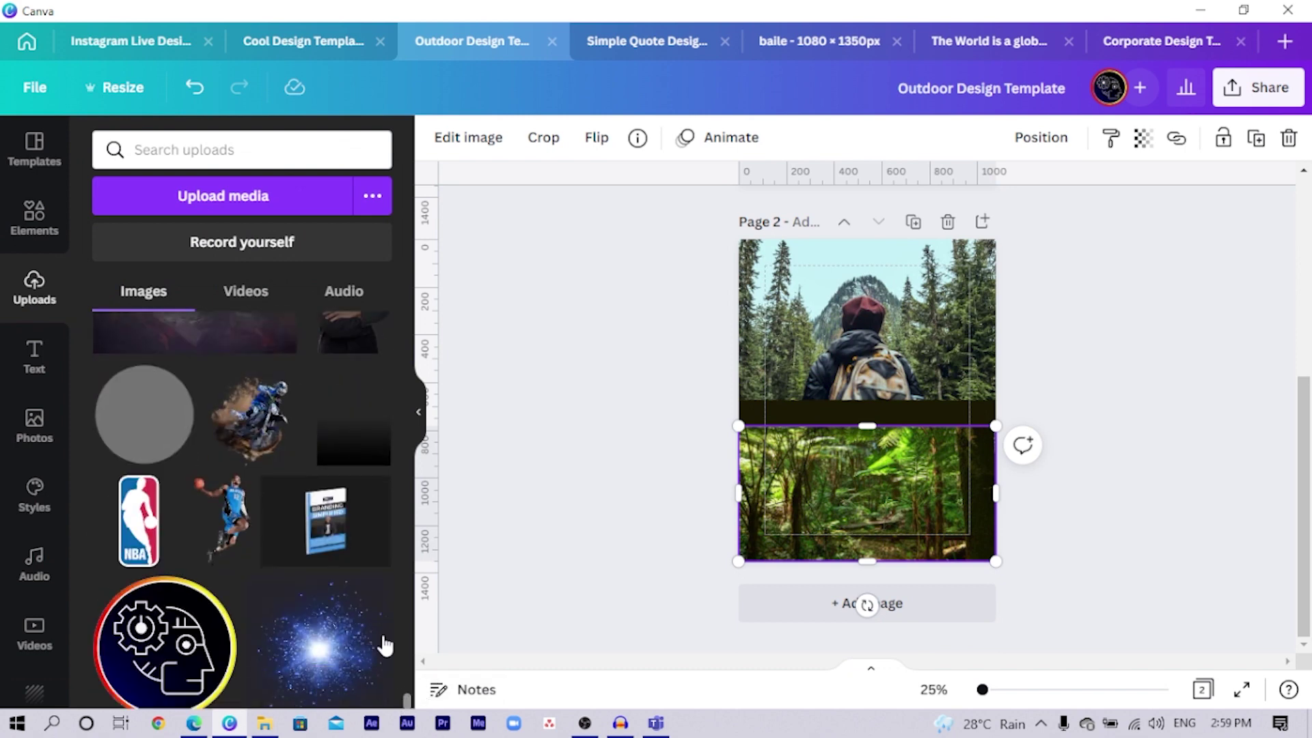
click(337, 445)
drag(873, 435, 817, 365)
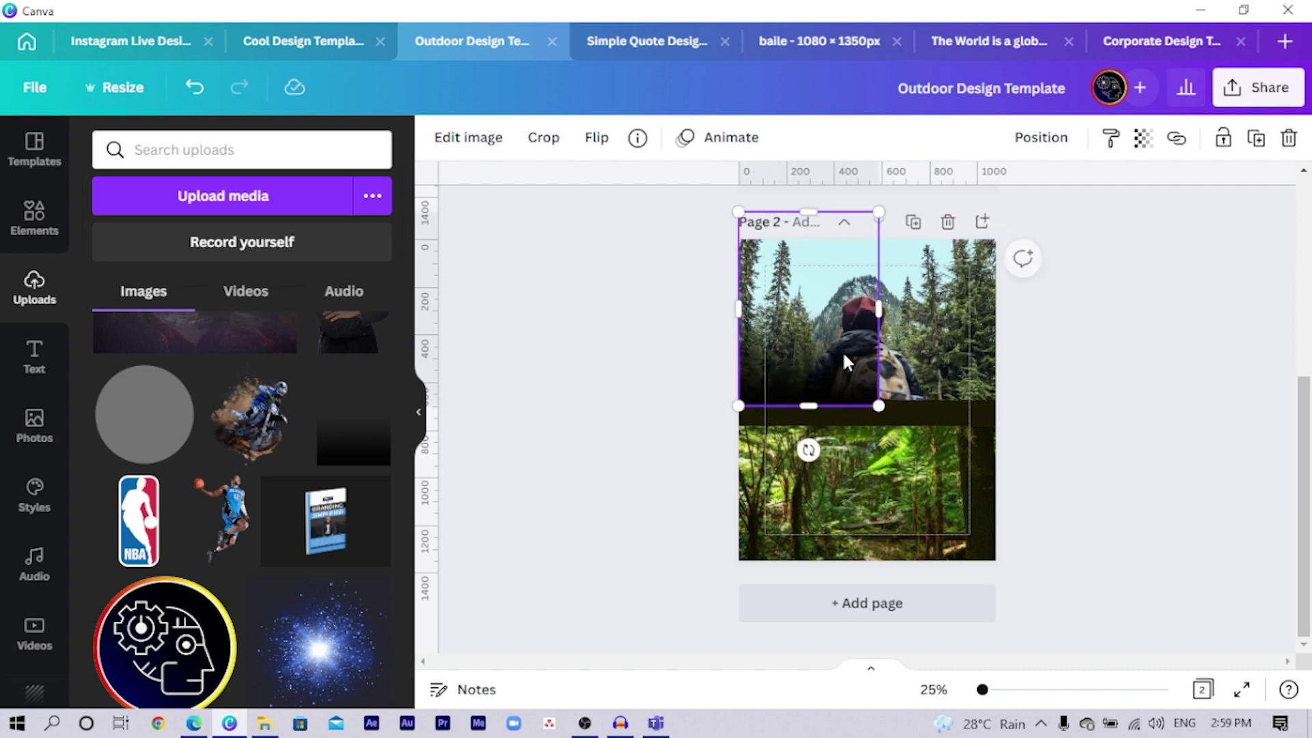
drag(878, 326, 988, 329)
drag(906, 360, 907, 354)
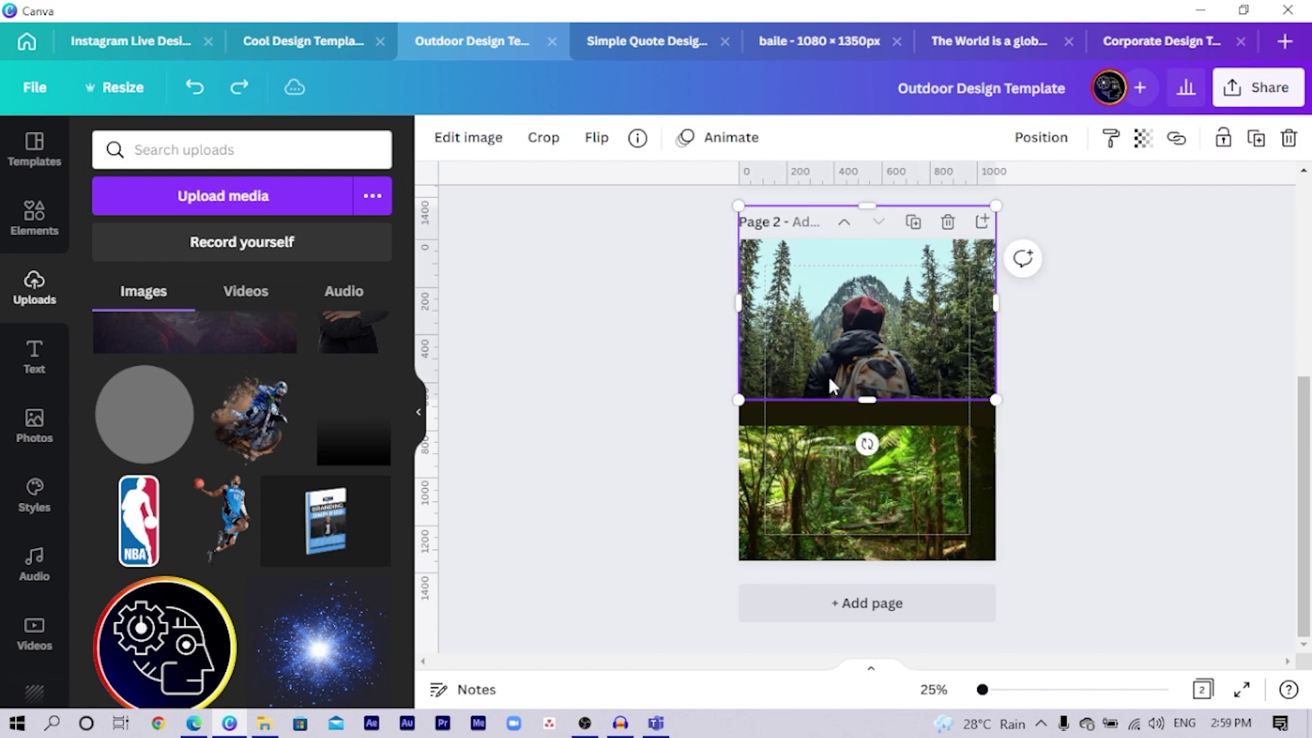
Reframe the top forest image in its crop and stretch it down to meet the jungle photo.
double_click(828, 375)
drag(787, 389, 781, 352)
click(630, 407)
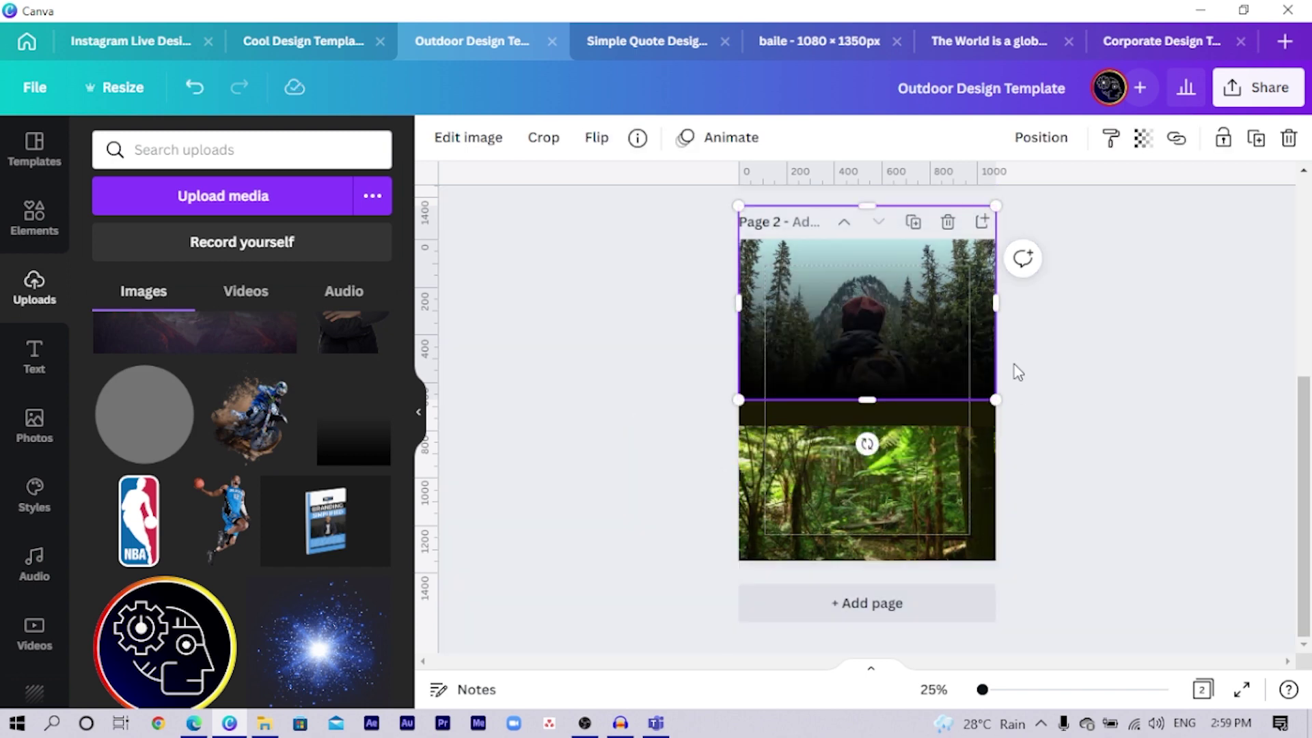
drag(879, 372, 886, 373)
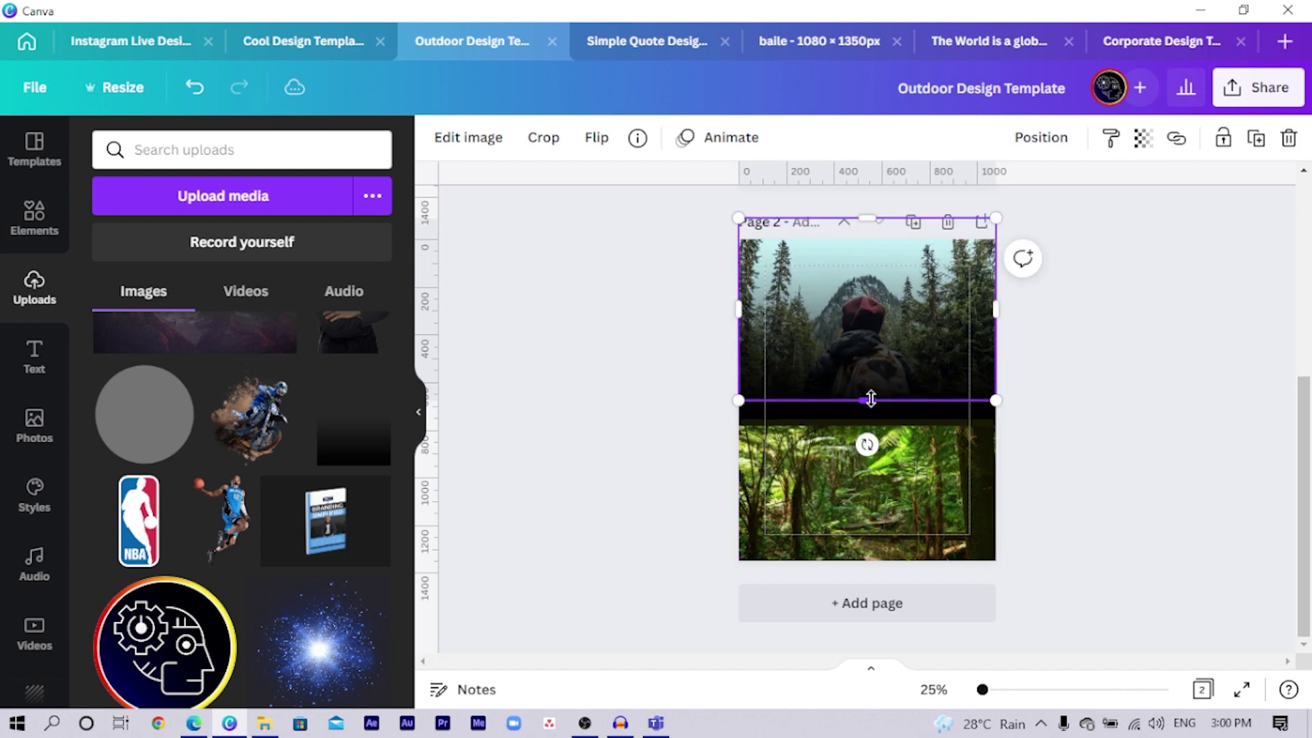
drag(871, 399, 859, 420)
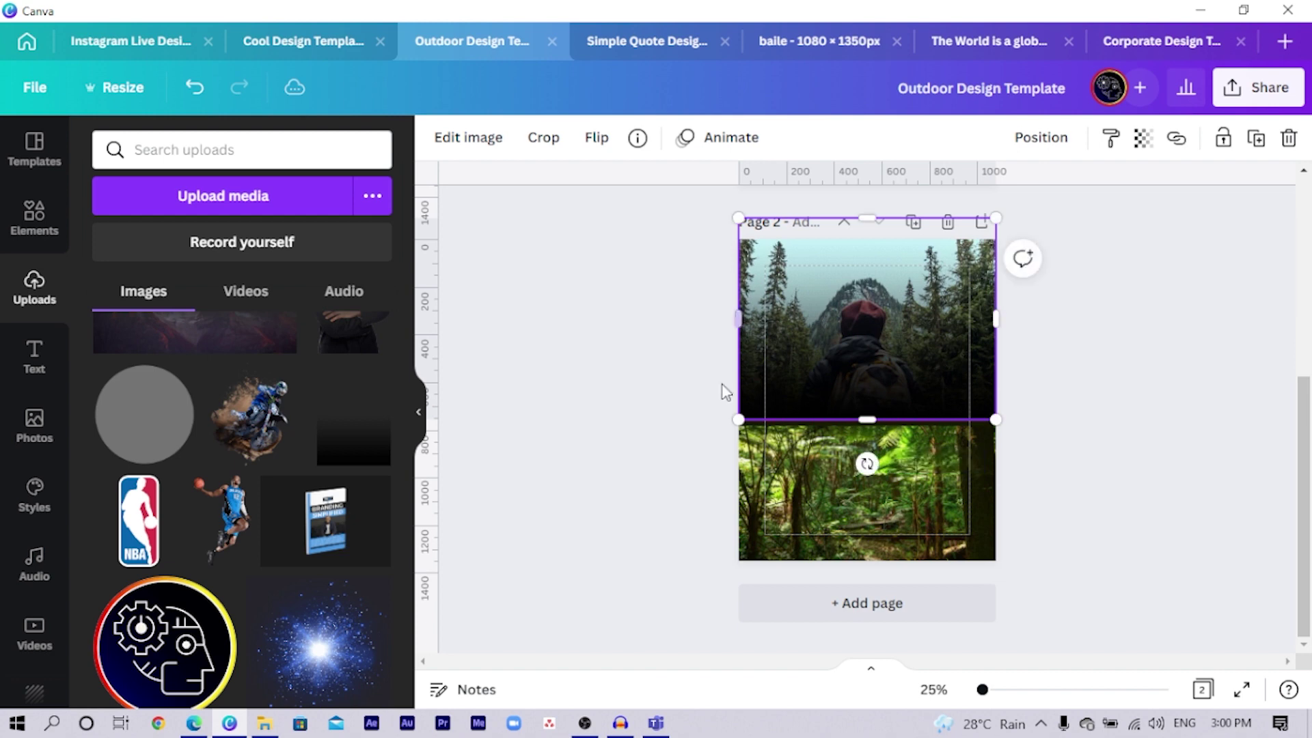
click(654, 390)
click(886, 377)
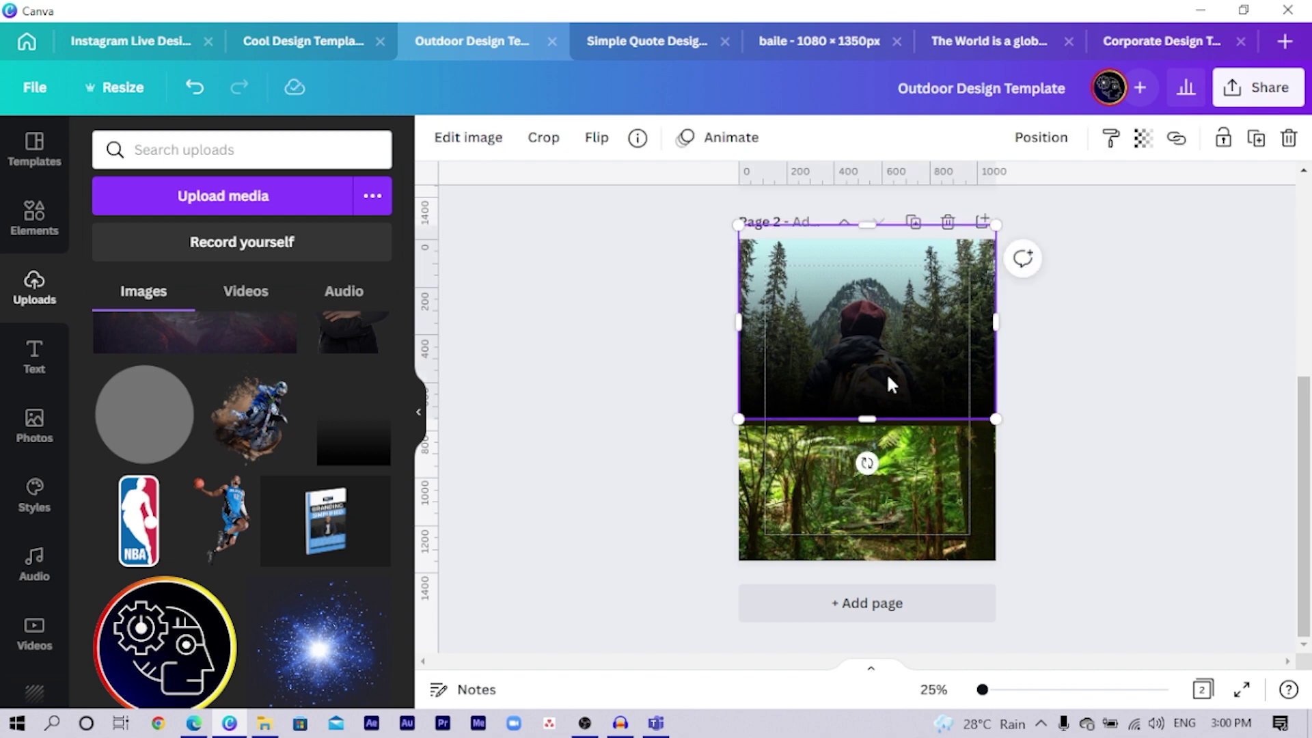
click(672, 410)
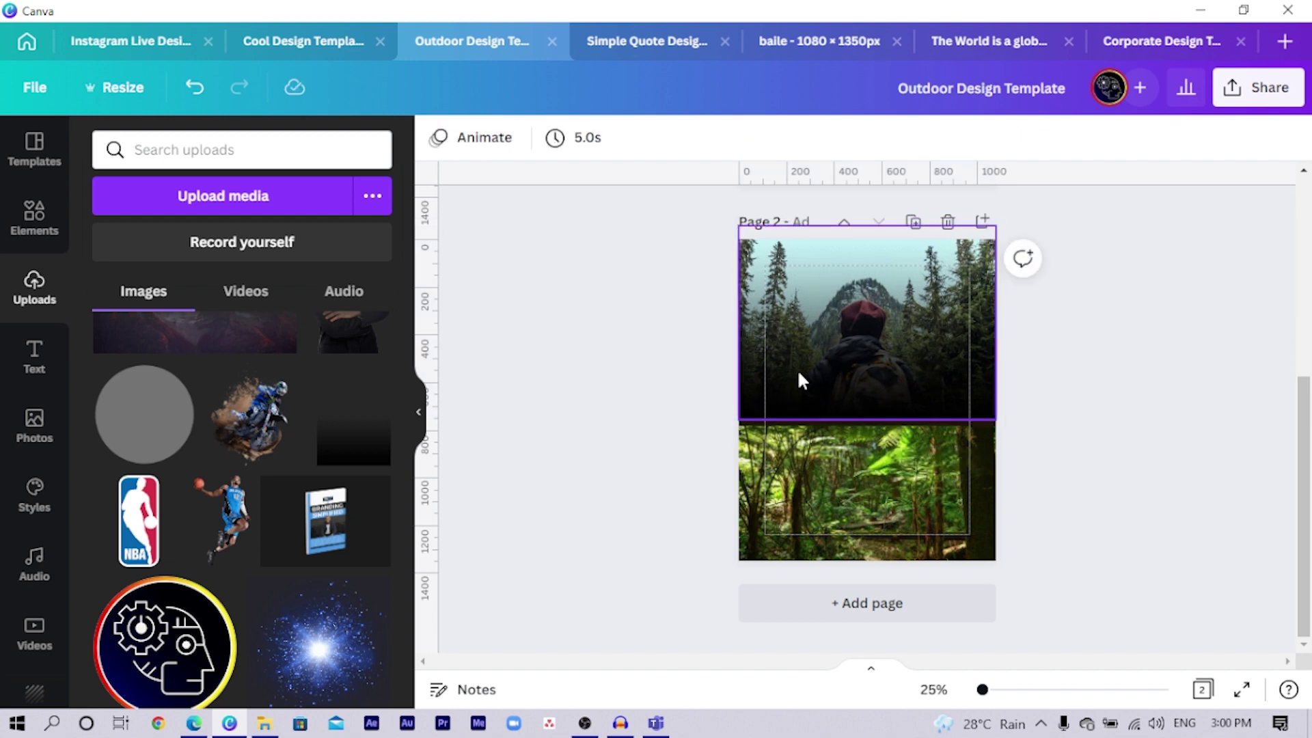
click(797, 367)
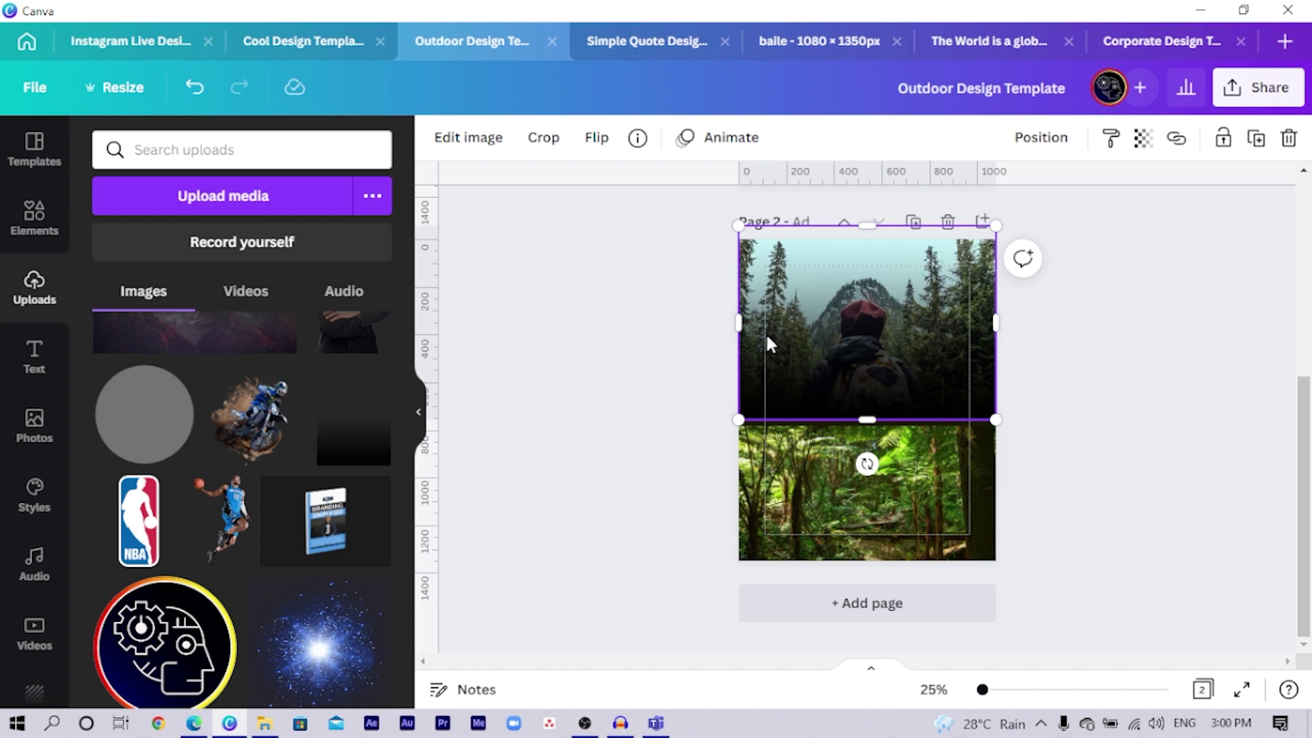
Apply the Cherry duotone preset to the hiker photo.
click(446, 147)
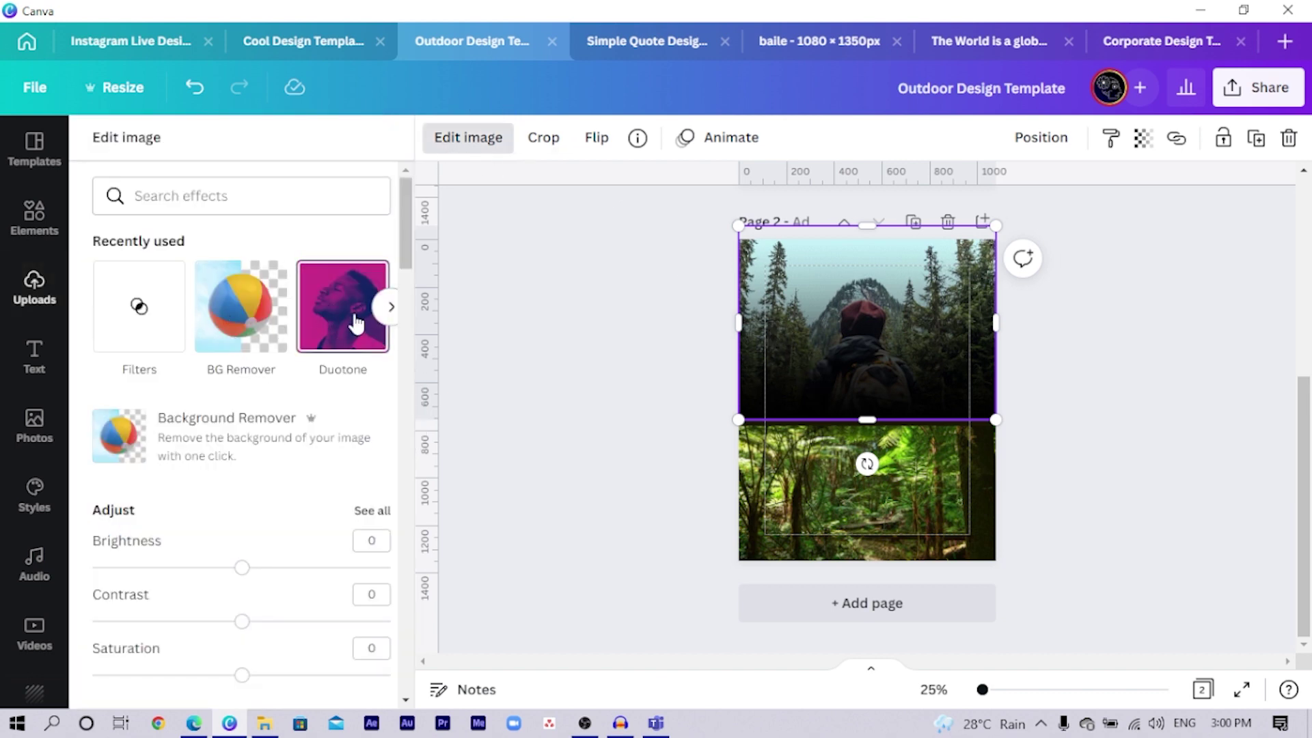
click(350, 321)
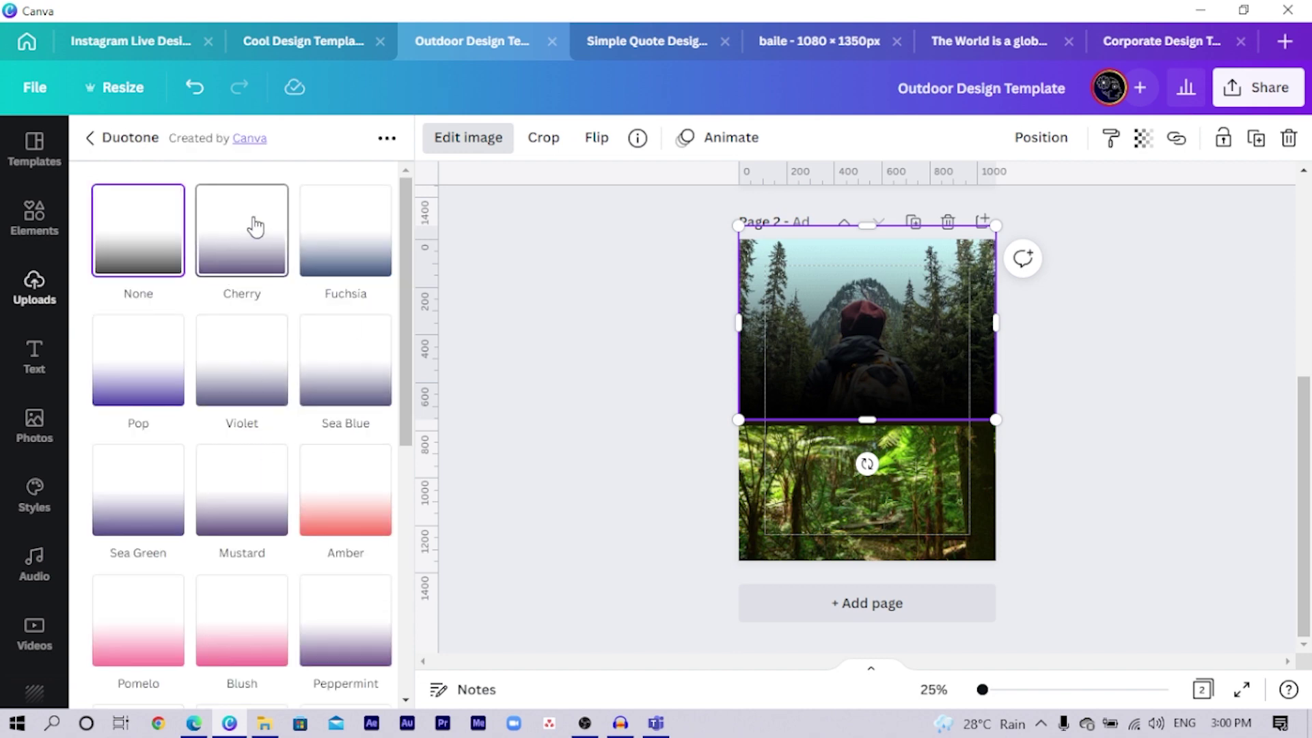
click(253, 228)
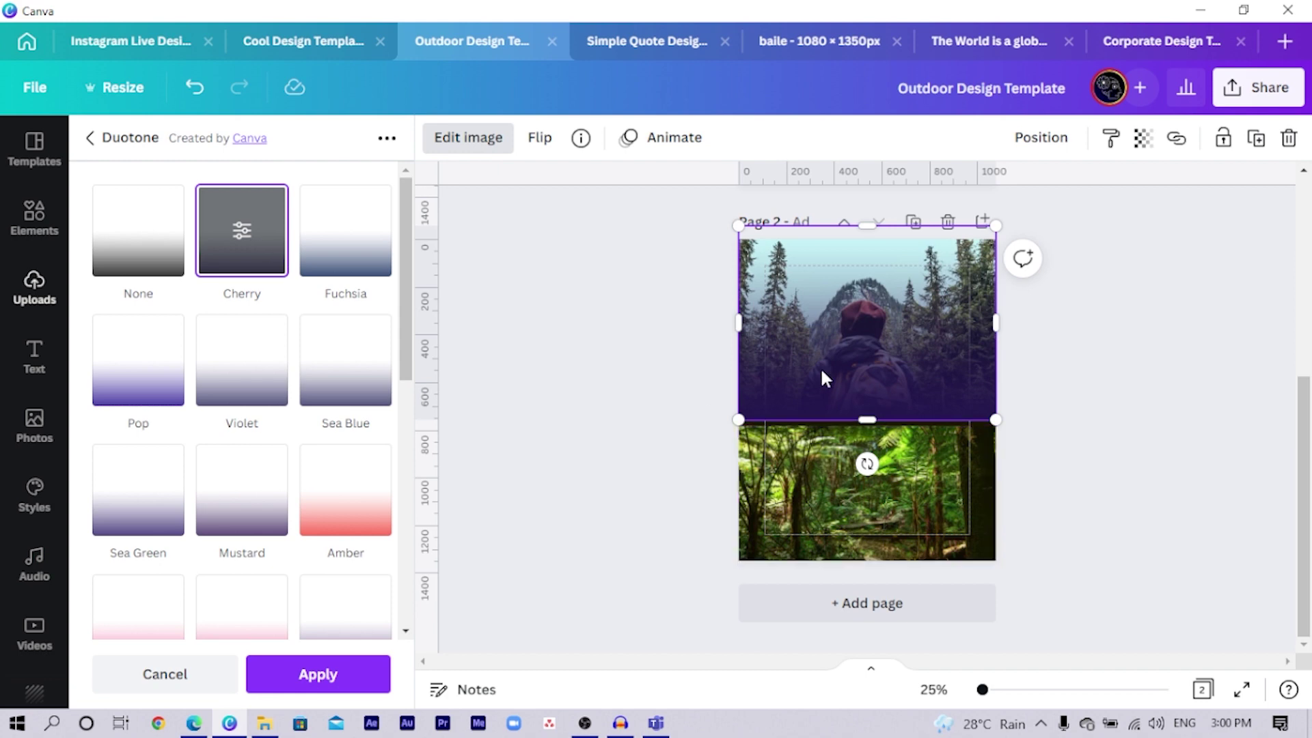
click(251, 248)
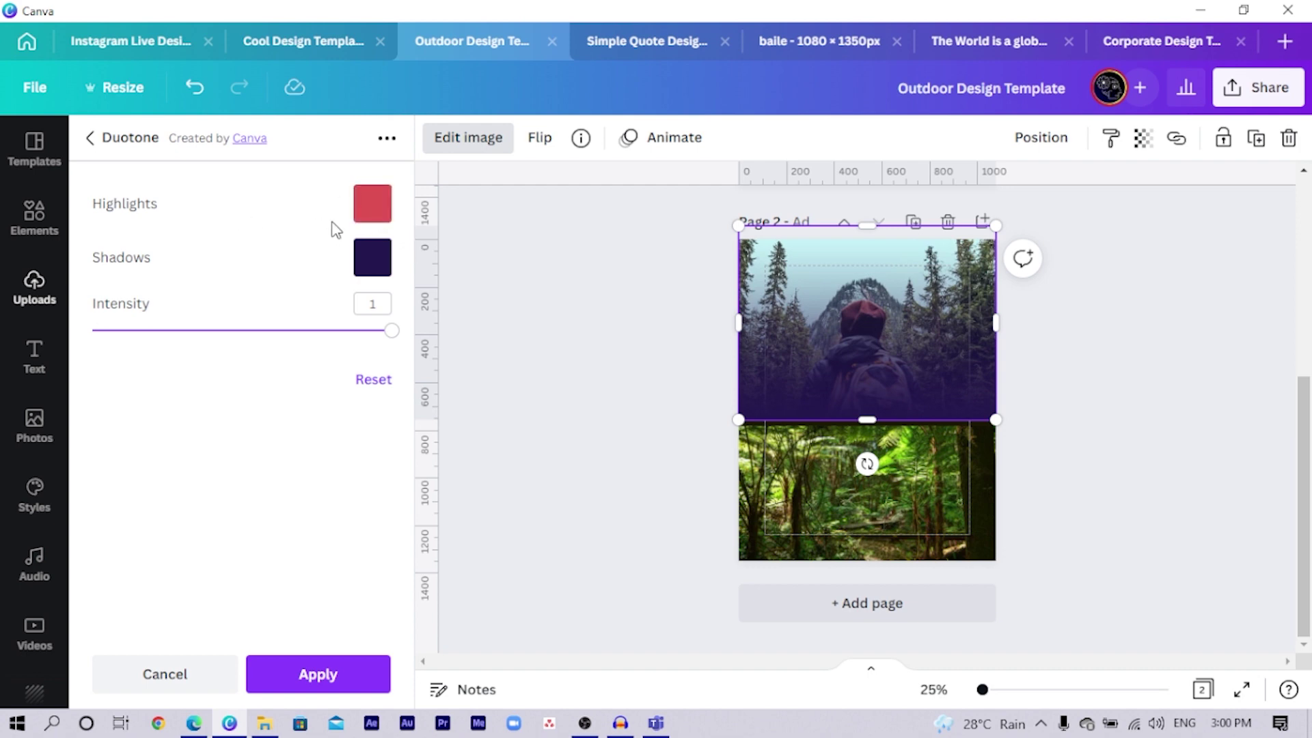
Set the duotone highlights to #1A1804, sampled from the photo with the eyedropper.
click(371, 219)
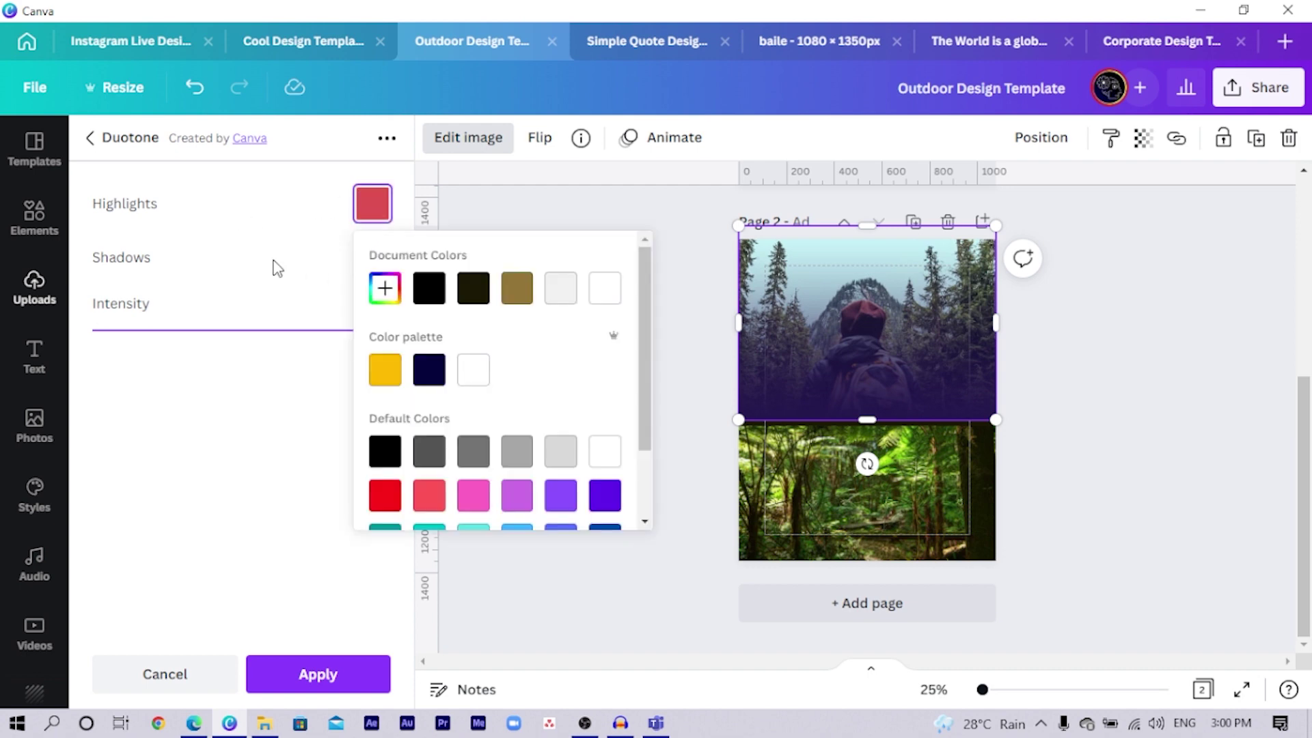
click(384, 288)
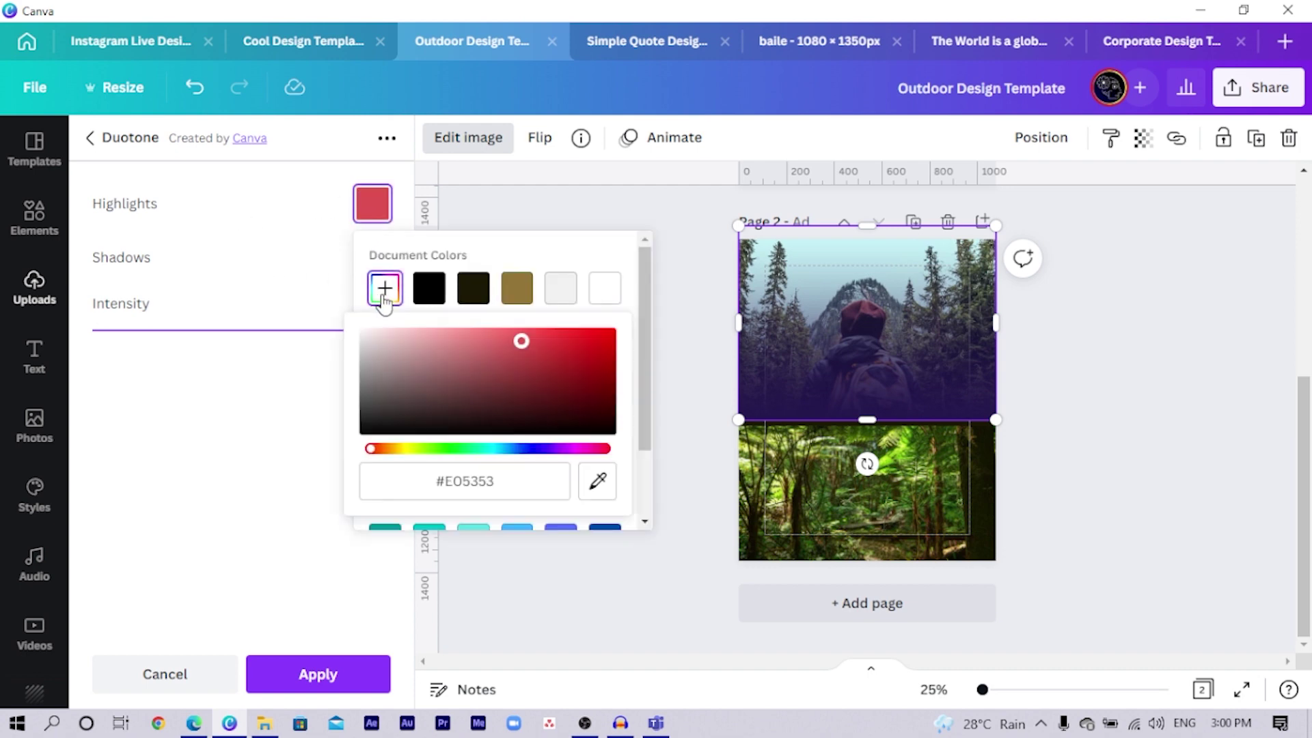
click(597, 487)
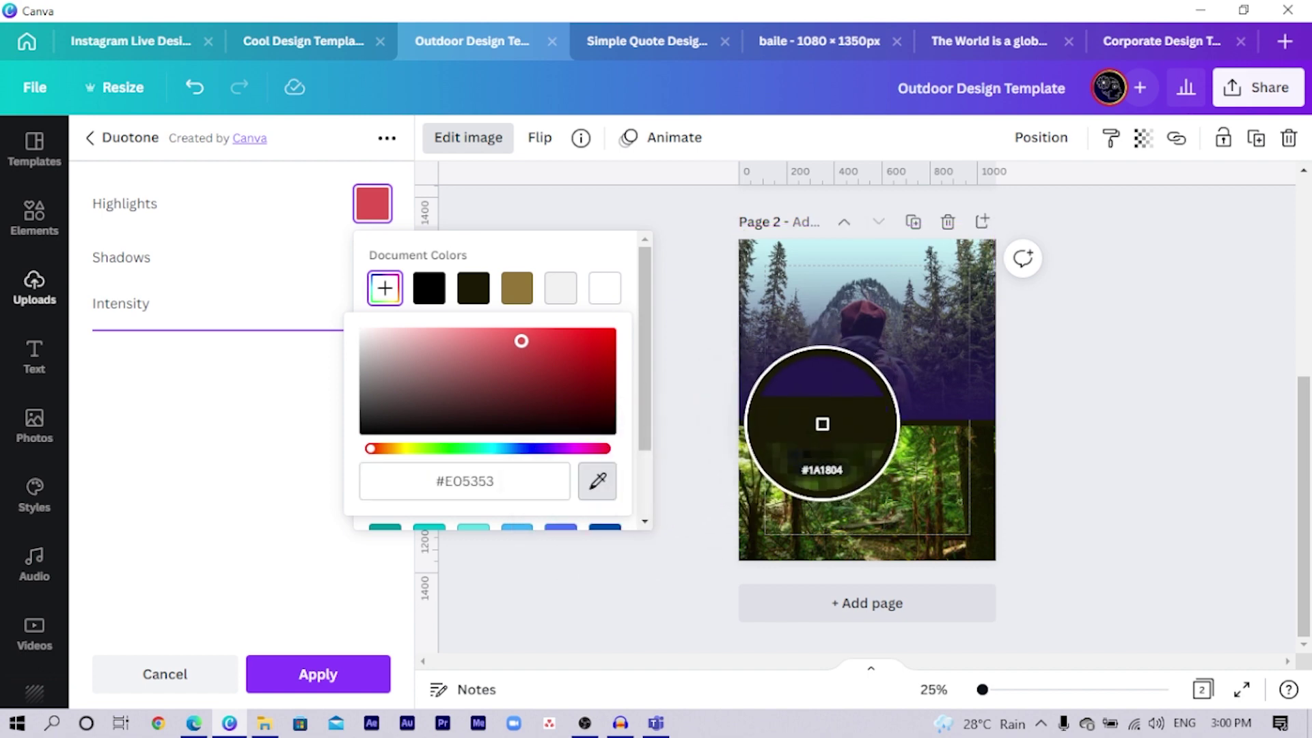
click(822, 424)
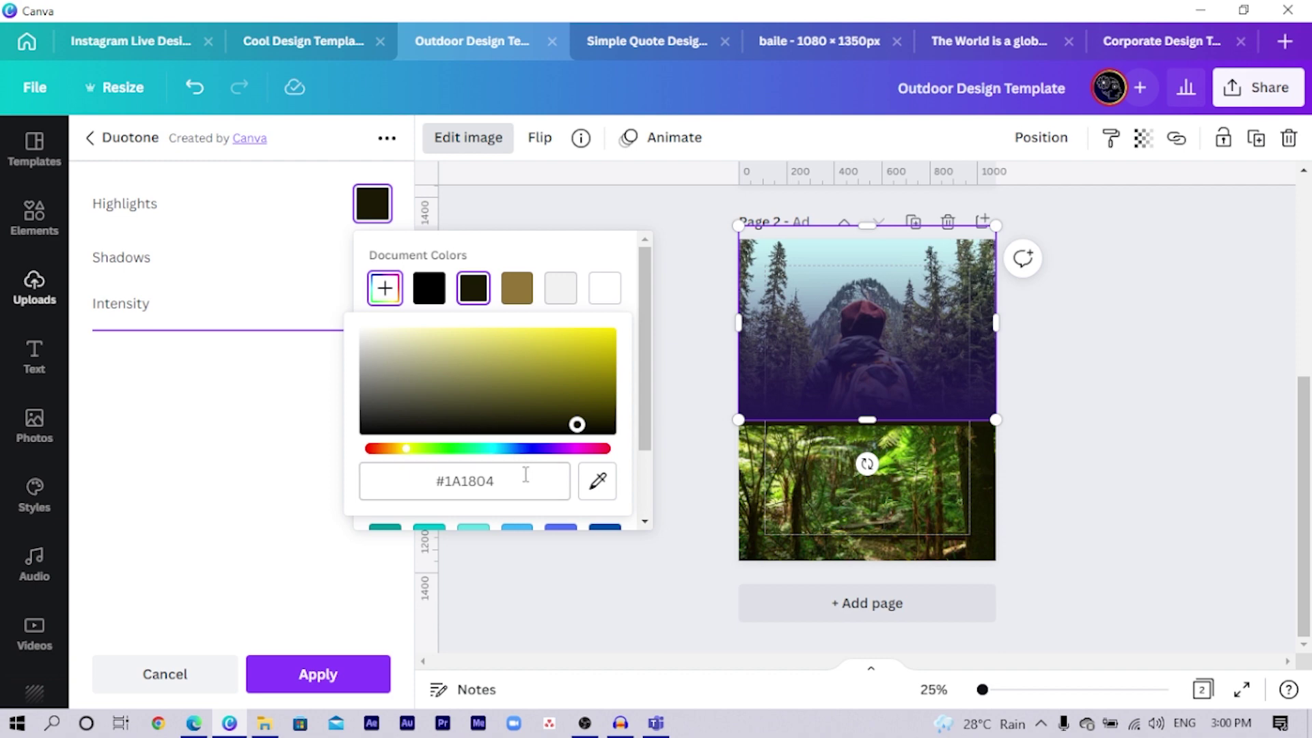
mouse_move(435, 481)
mouse_down()
mouse_move(457, 496)
mouse_move(411, 492)
mouse_up()
key(ctrl+c)
click(248, 492)
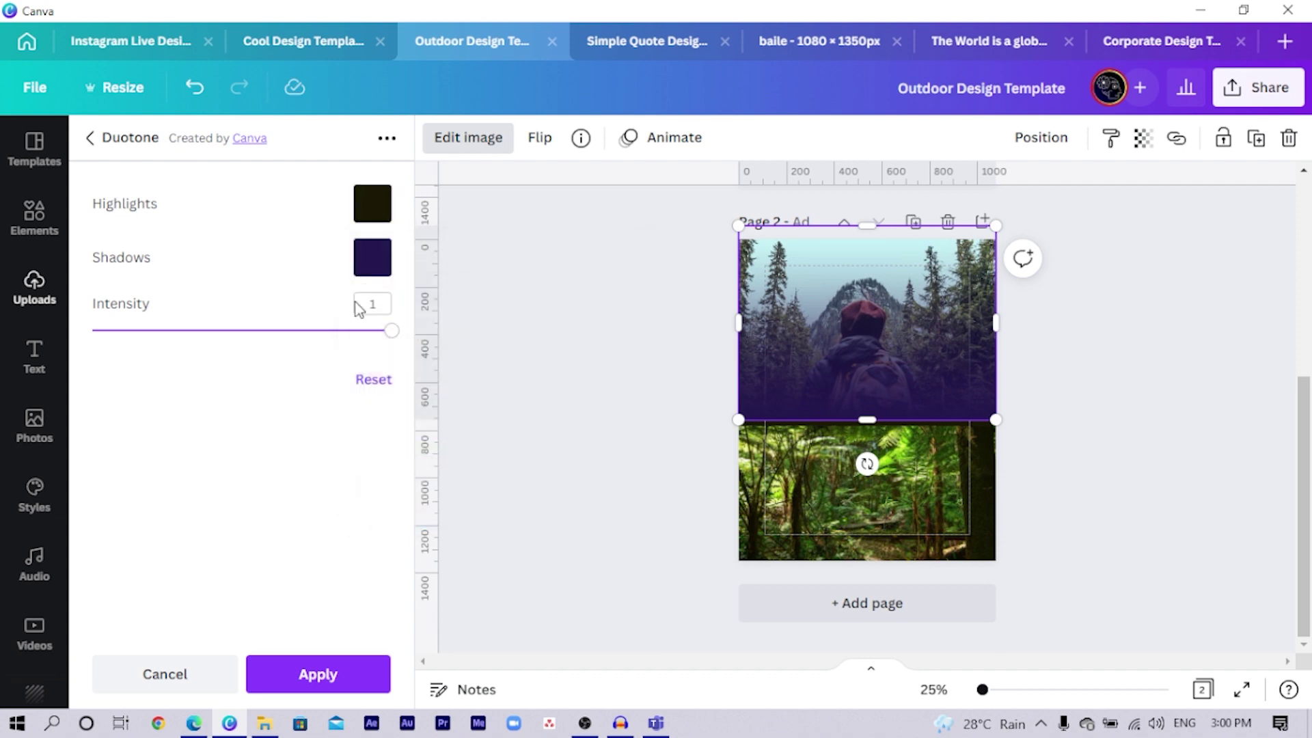
Set the duotone shadows to #1A1804 as well and apply the settings.
click(387, 262)
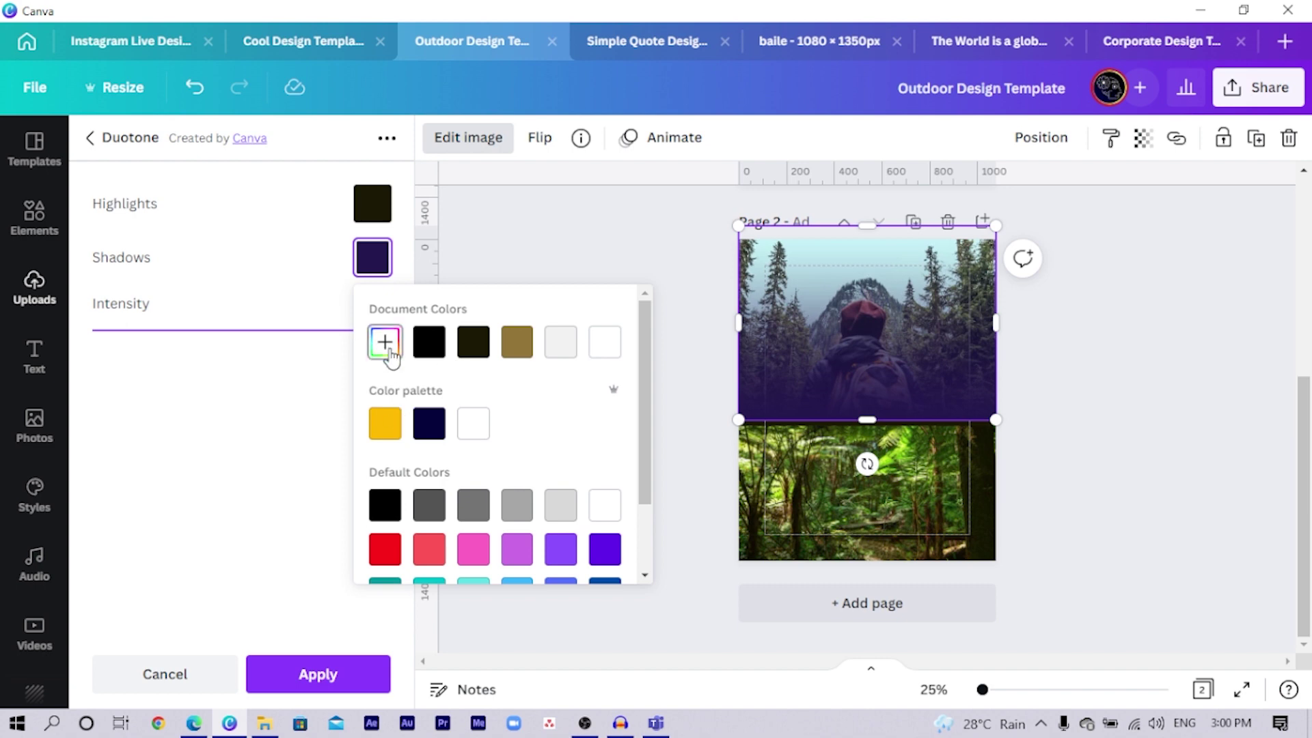
click(387, 347)
key(ctrl+v)
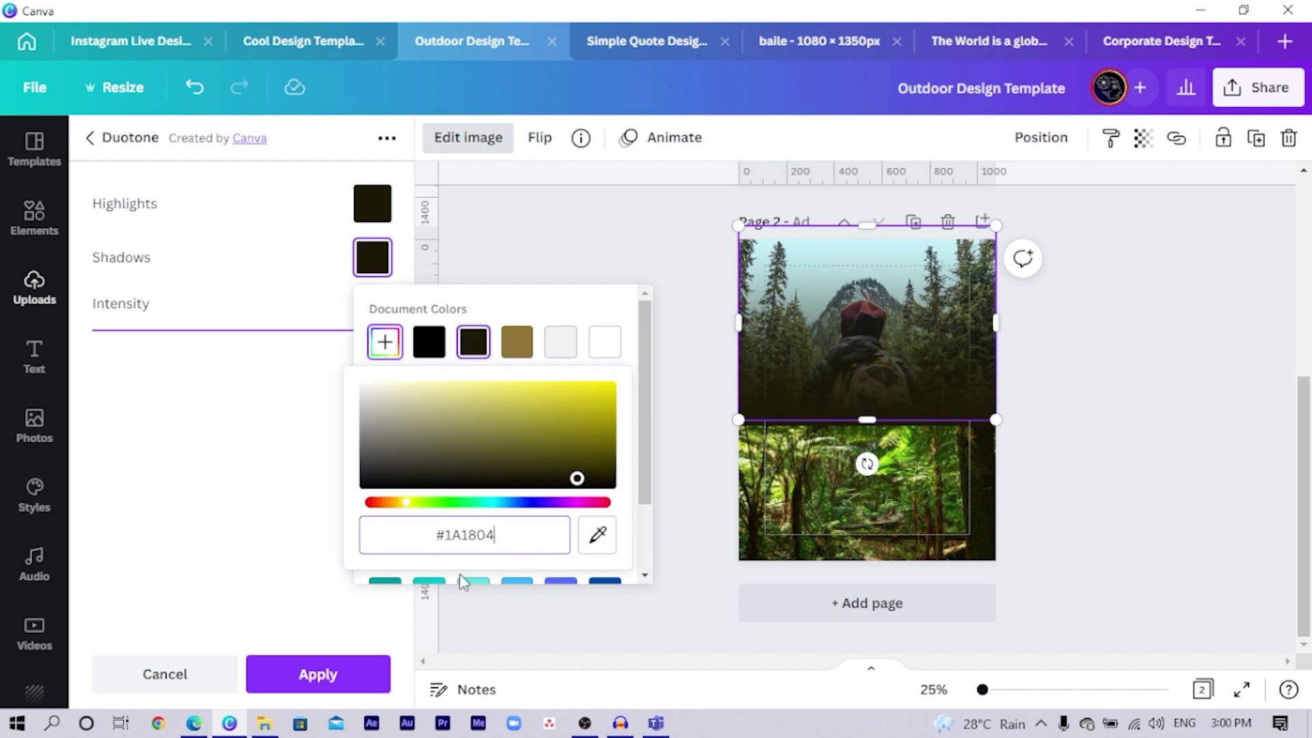
click(318, 674)
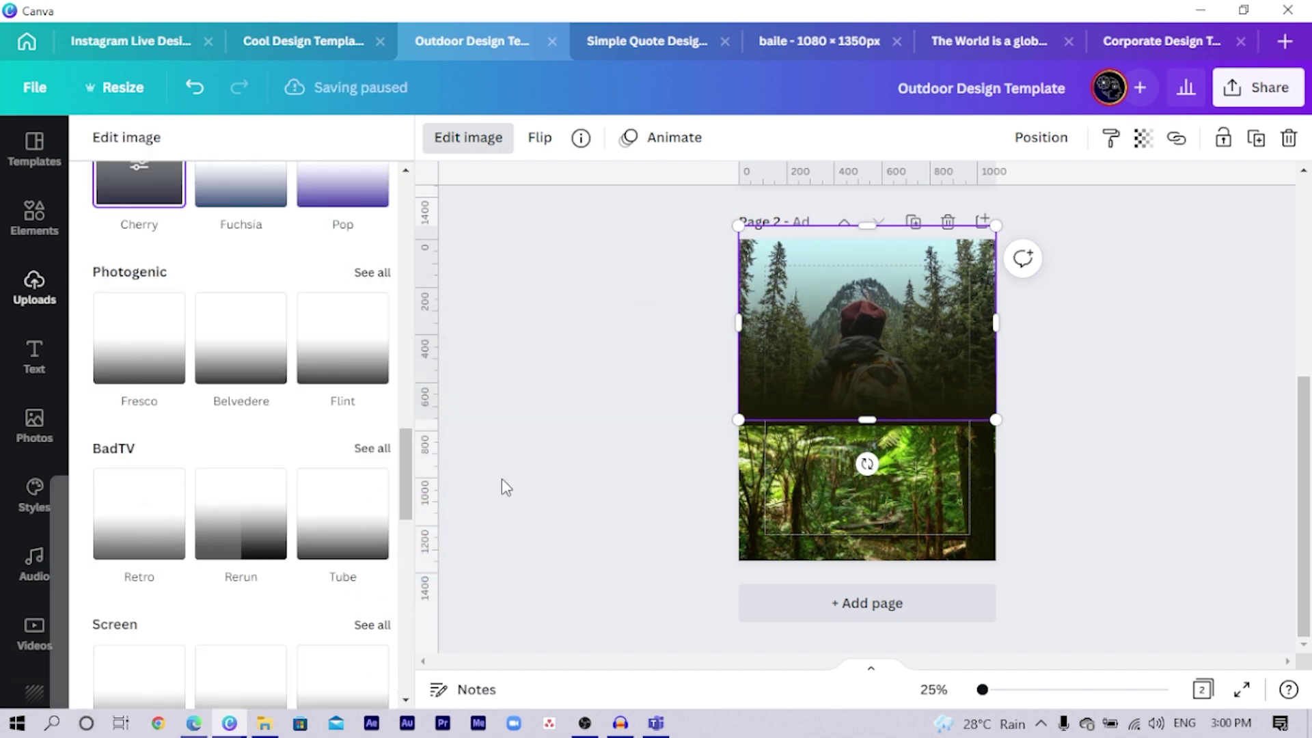
click(566, 435)
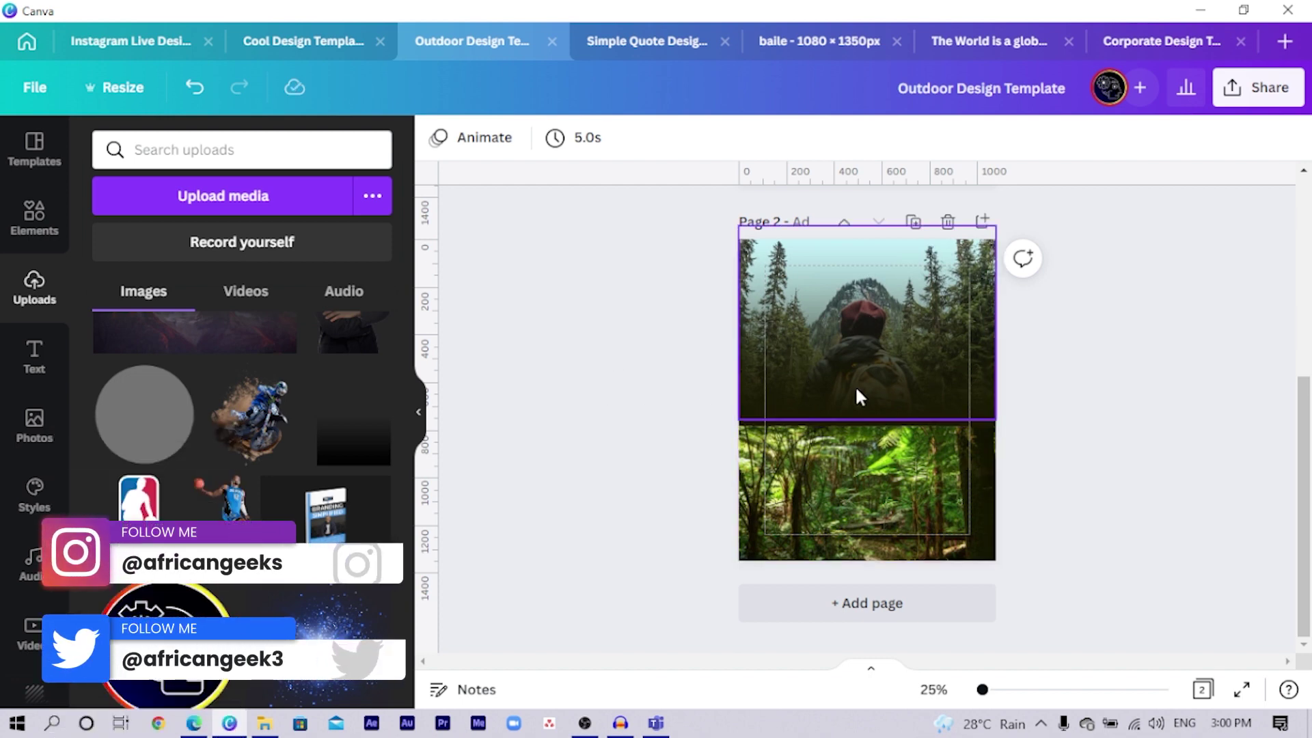
Drag the upper hiker photo down toward the lower image.
click(881, 387)
drag(868, 405, 871, 220)
drag(896, 269, 887, 472)
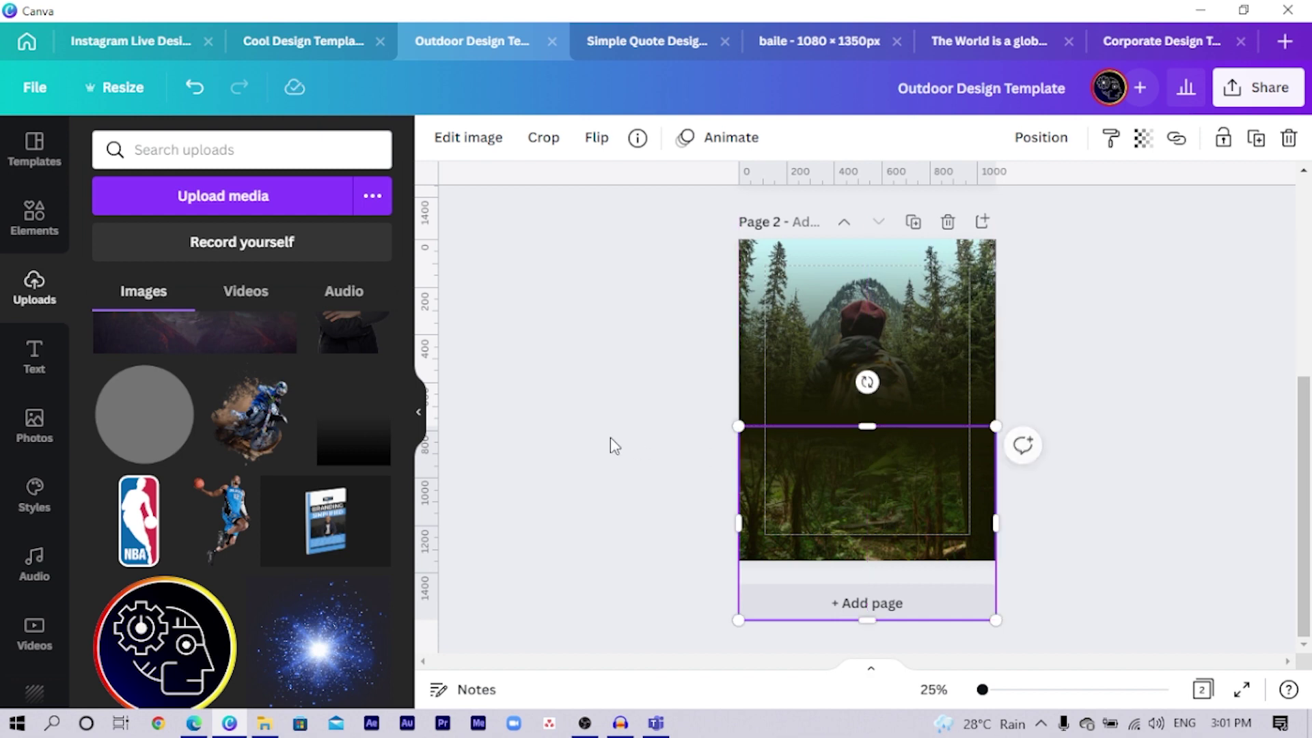
click(609, 438)
Zoom to 50%, then reposition and recrop the lower forest photo.
click(796, 468)
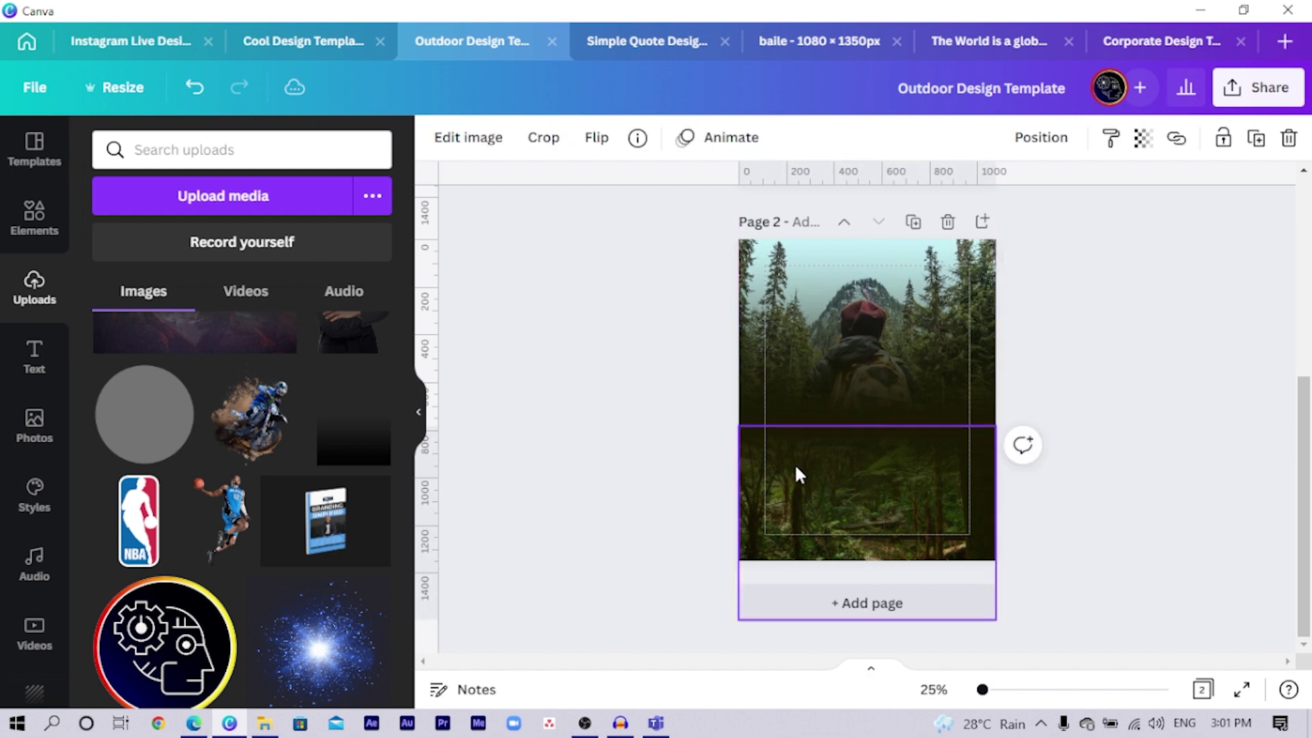
click(631, 462)
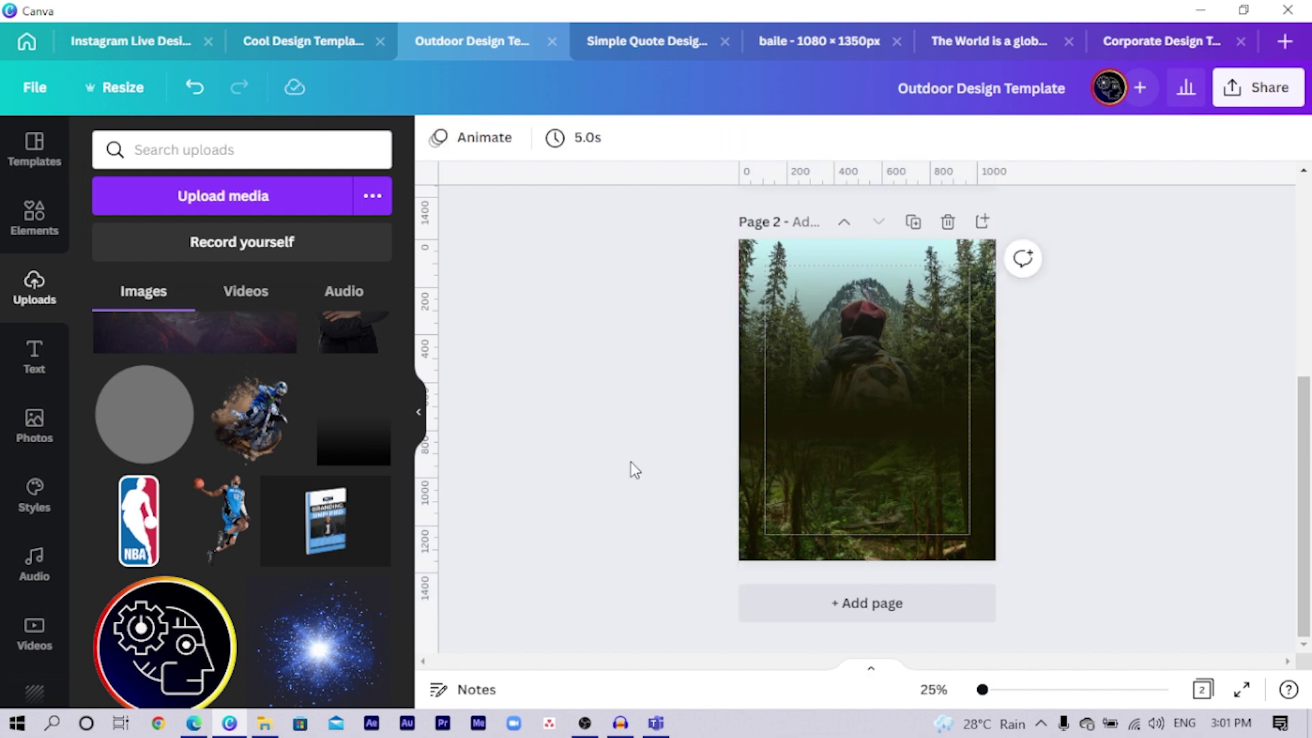
key(ctrl+plus)
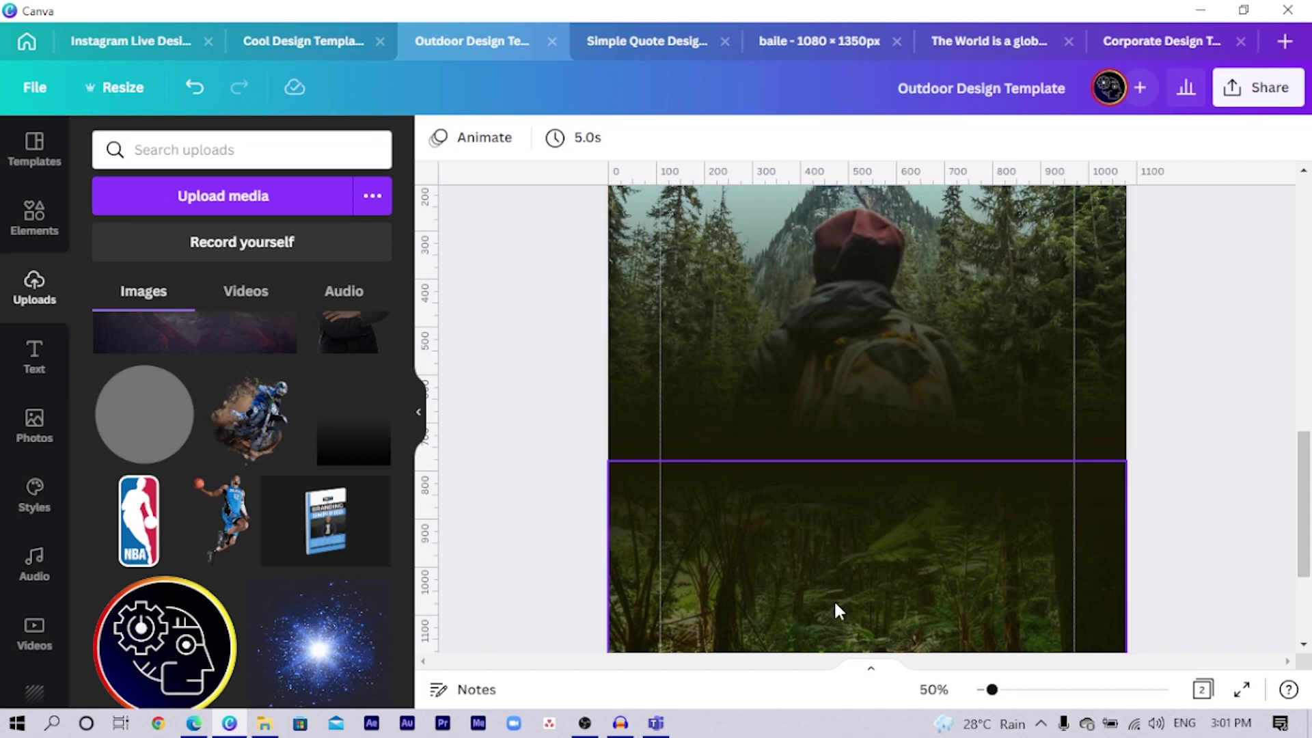
mouse_move(732, 518)
mouse_down()
mouse_move(729, 536)
mouse_move(735, 520)
mouse_up()
click(544, 474)
double_click(886, 552)
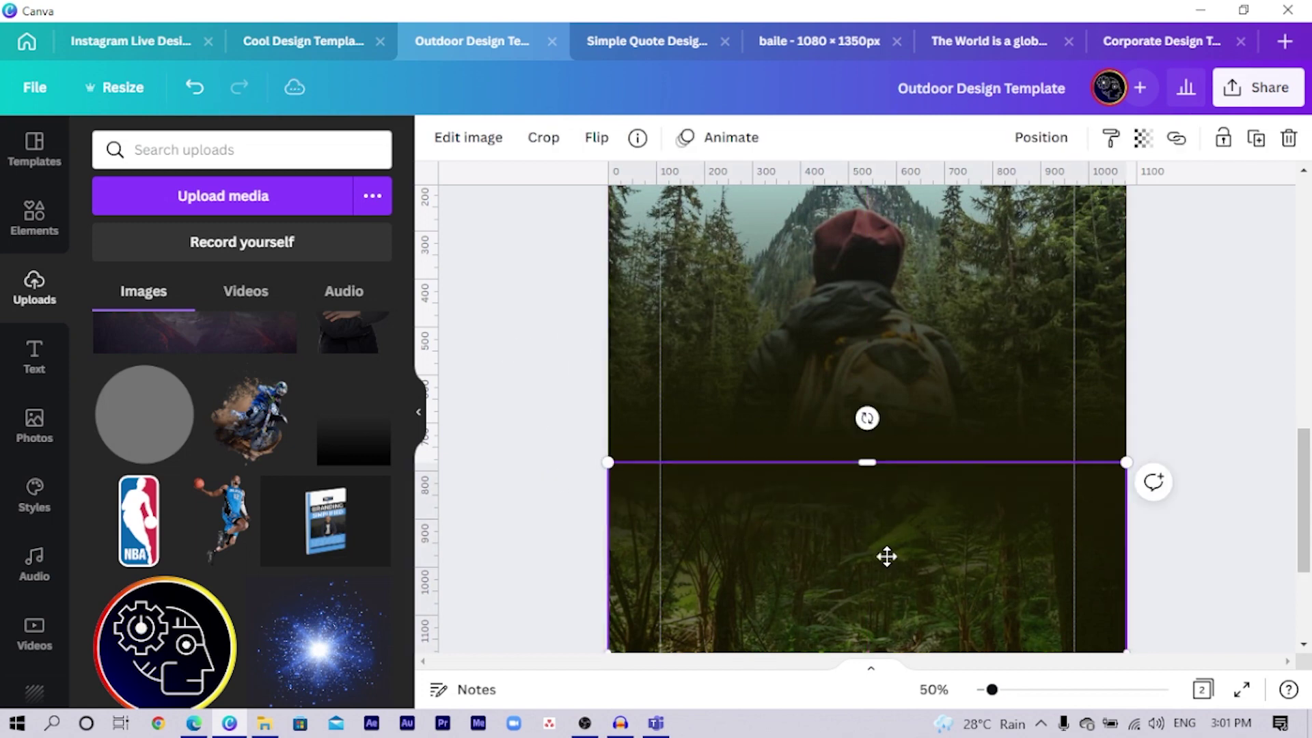
click(498, 471)
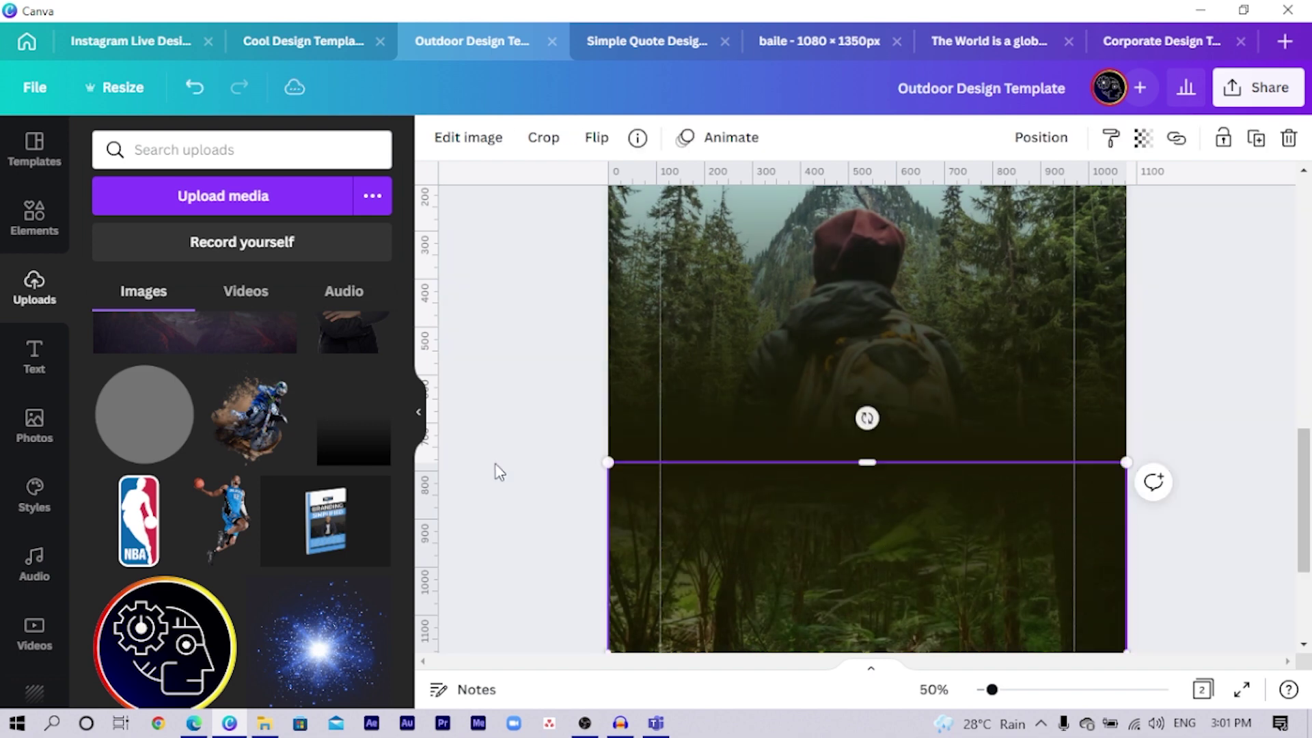
click(464, 488)
Deselect the forest photo, scroll up to review page 1, then return to page 2.
click(725, 507)
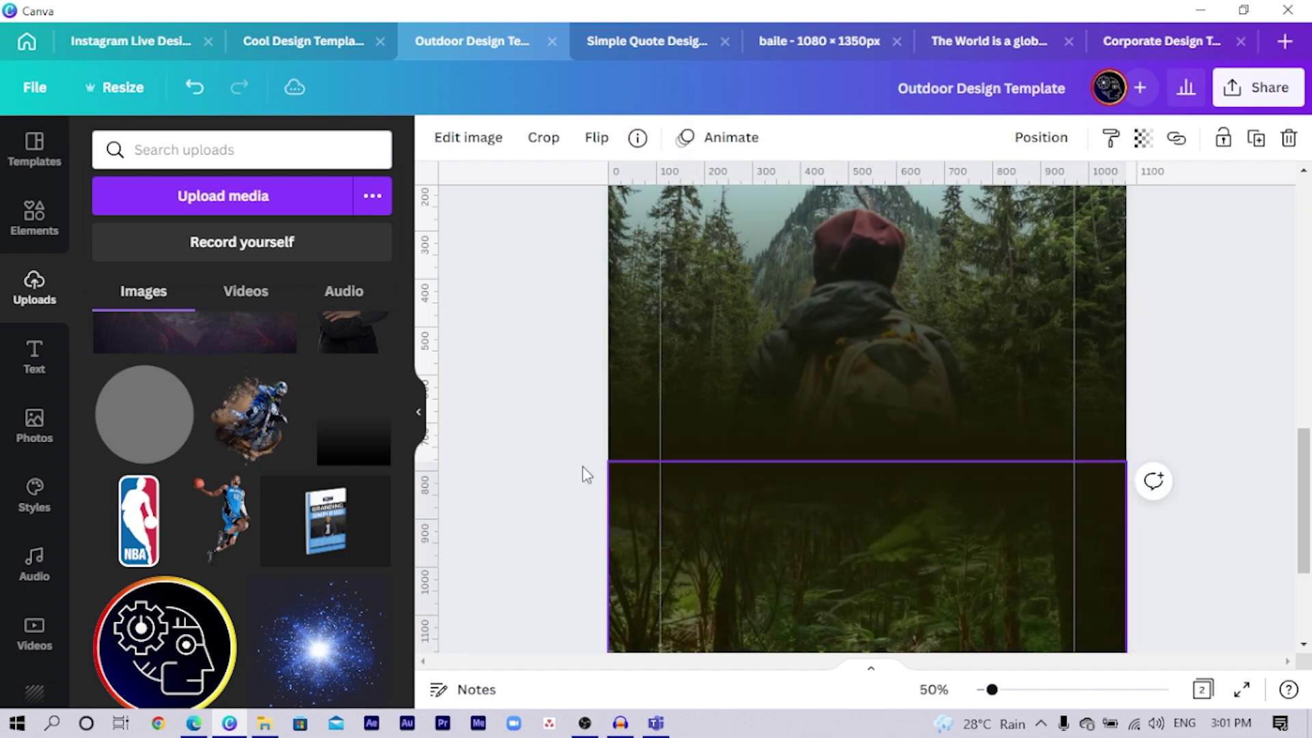
click(533, 475)
scroll(576, 476, up, 10)
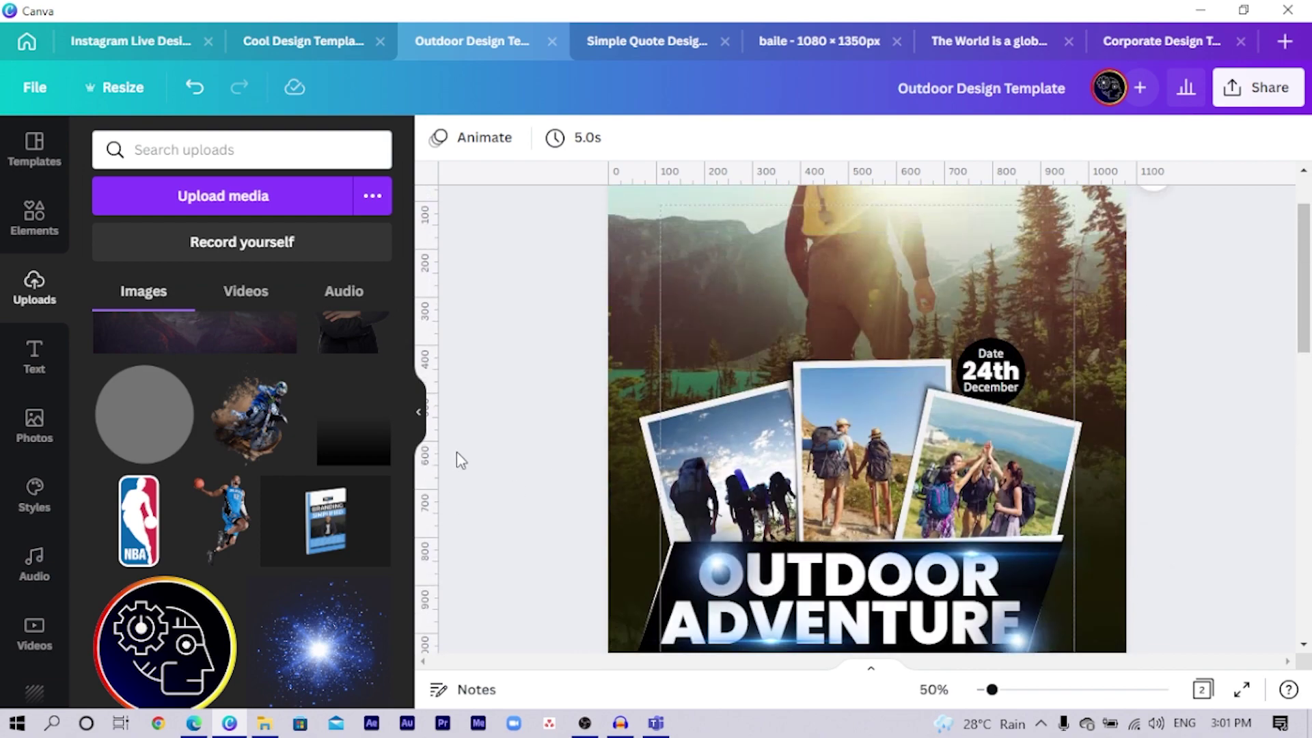
scroll(456, 453, down, 3)
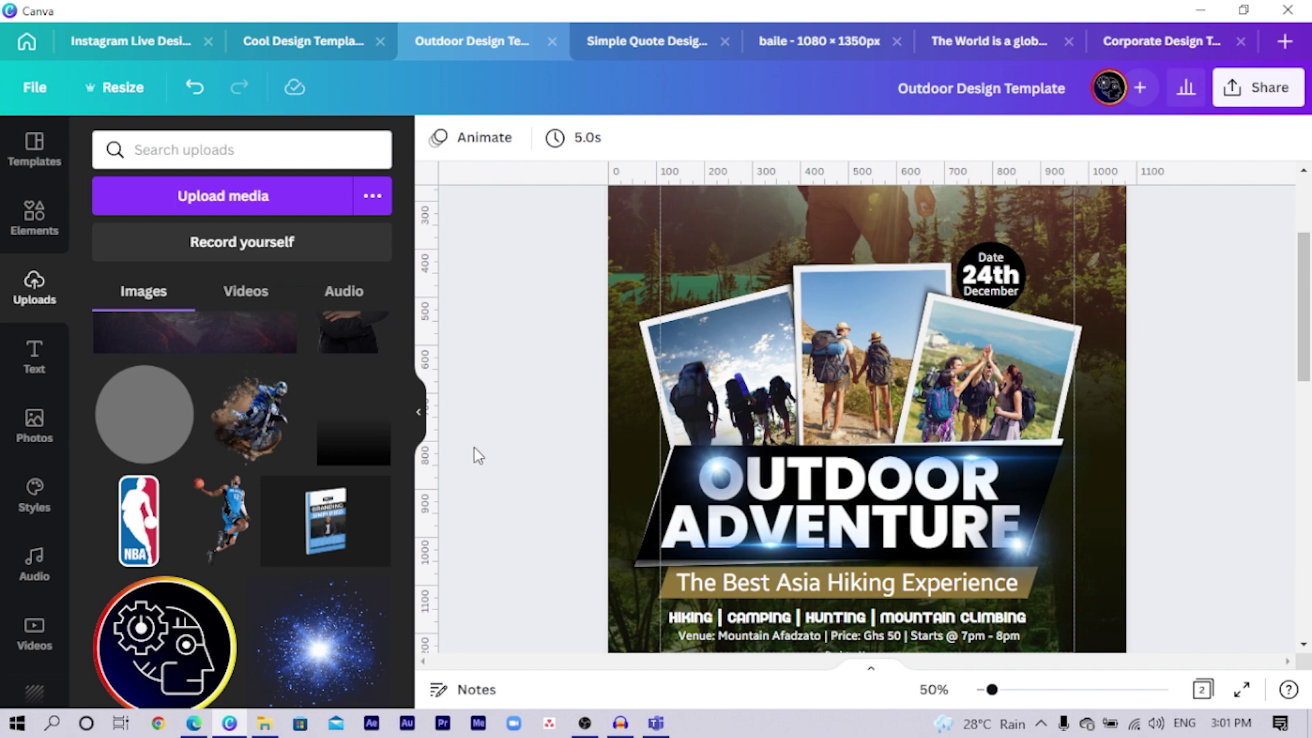
scroll(478, 456, down, 10)
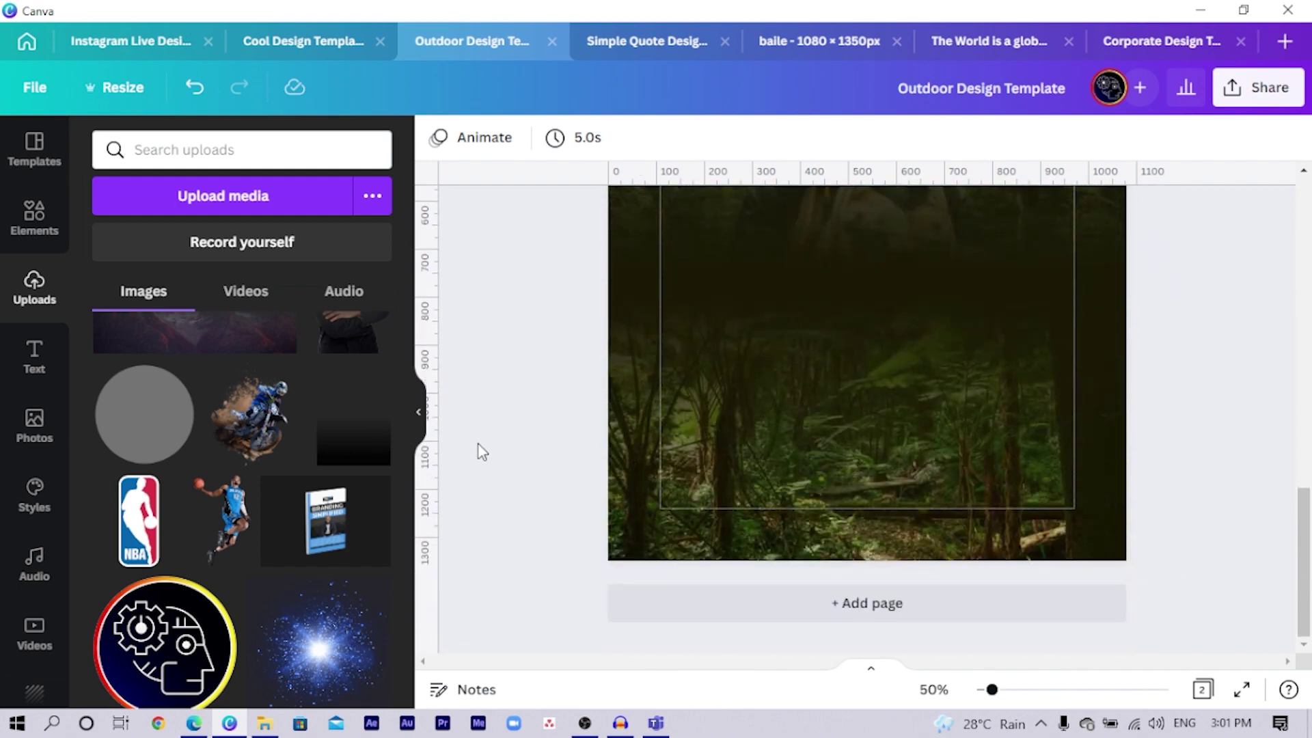
scroll(483, 453, up, 2)
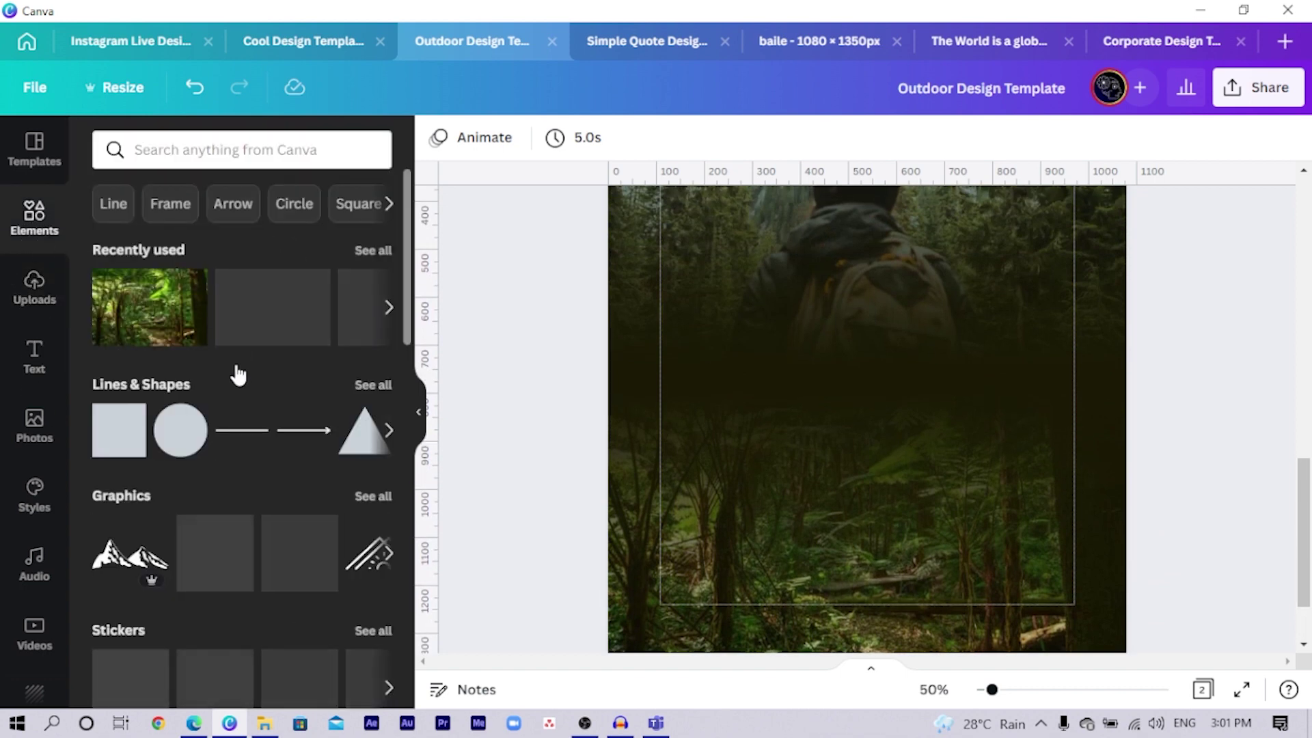
Browse the full Lines & Shapes collection and inspect the Parallelogram Left shape's details.
click(376, 385)
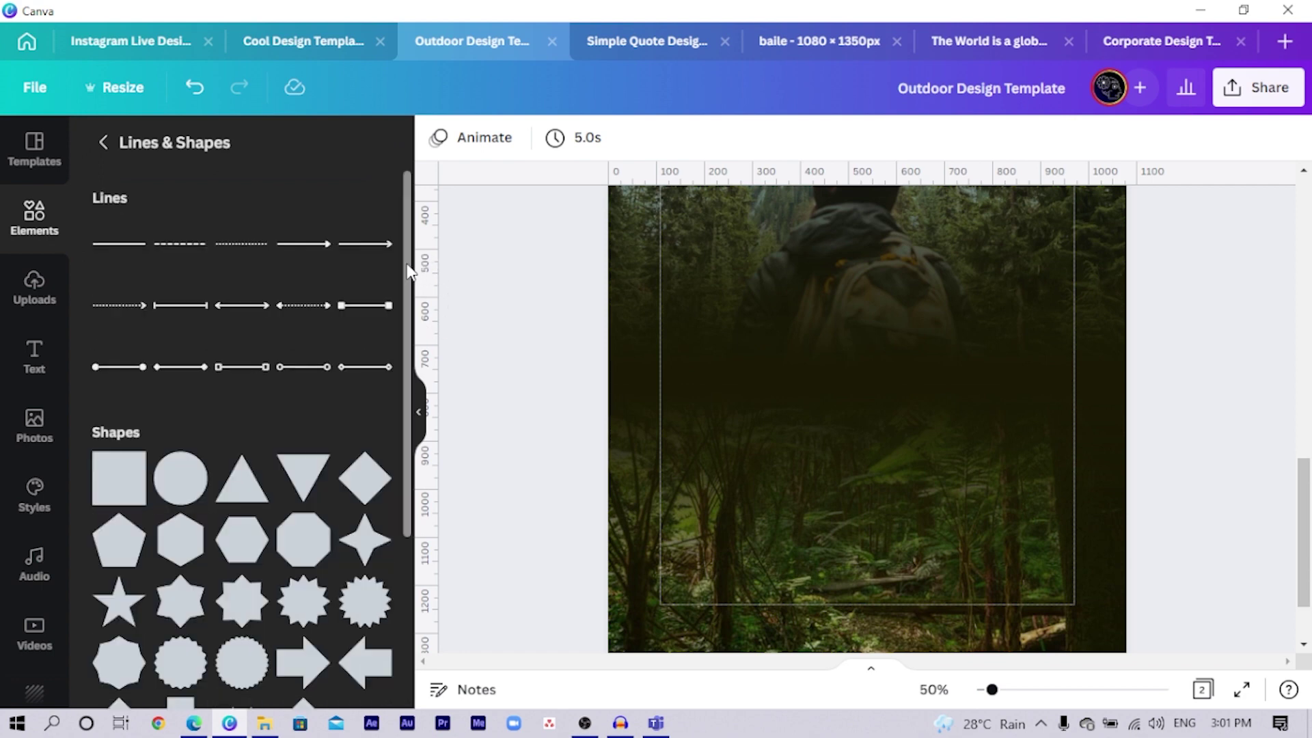
scroll(400, 295, down, 3)
scroll(405, 453, down, 2)
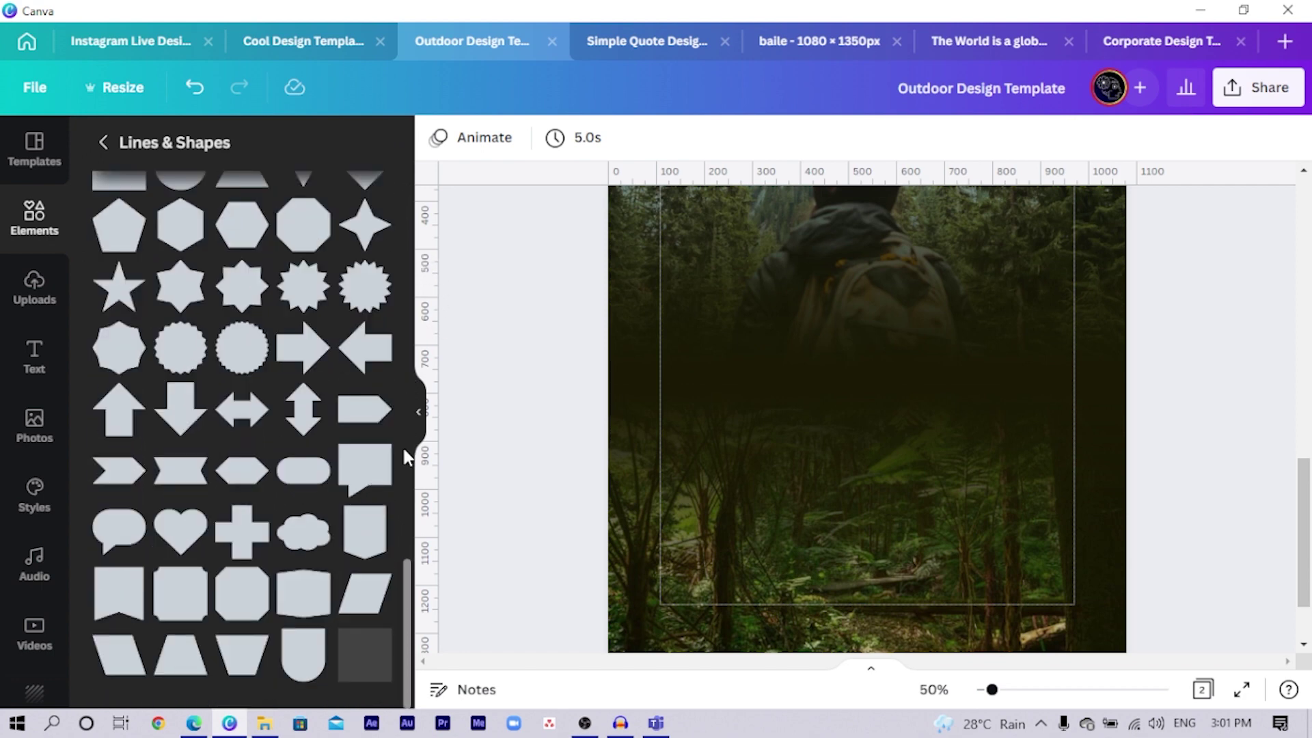
scroll(186, 517, down, 1)
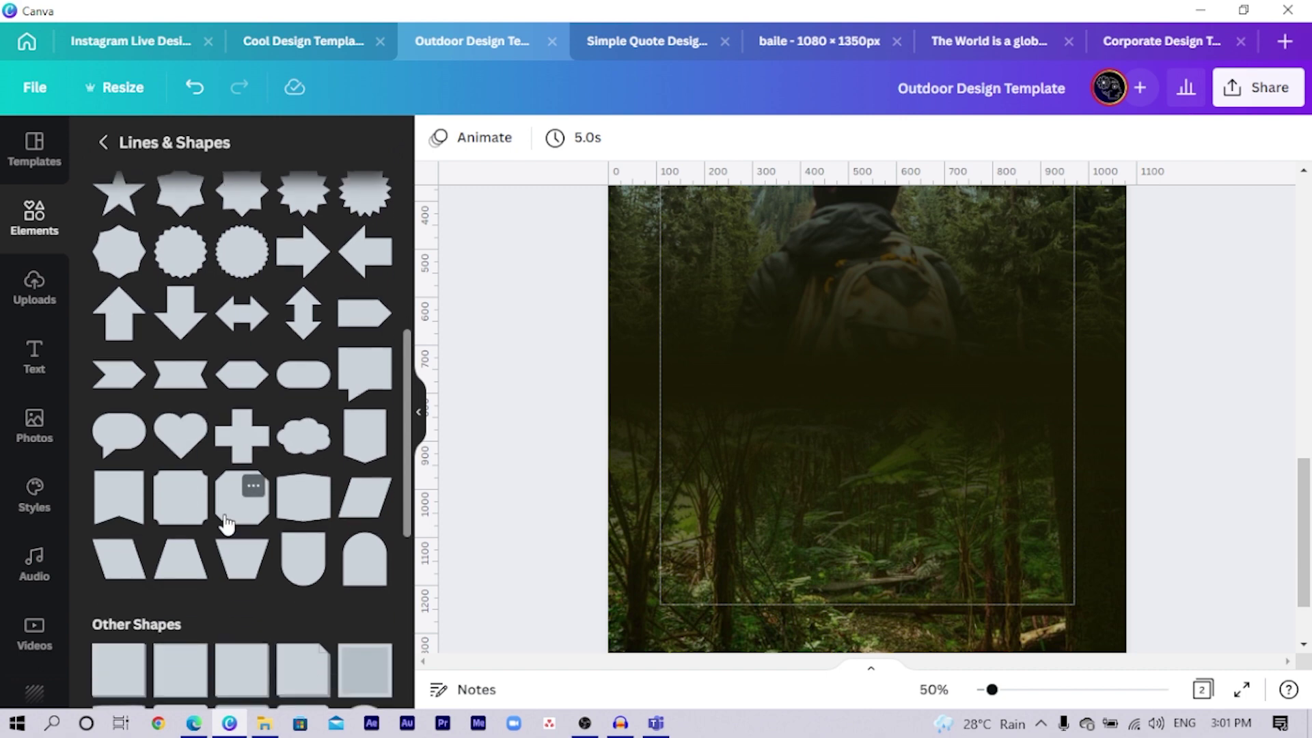
click(130, 550)
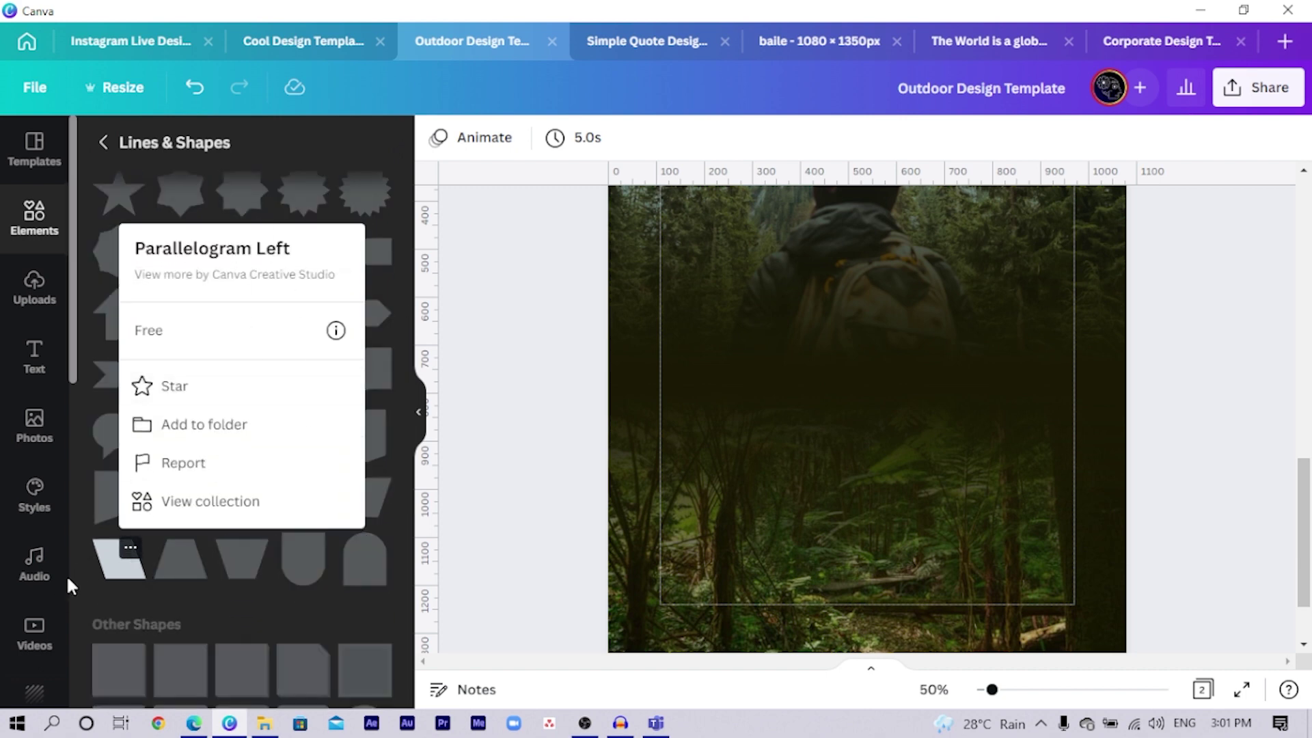
scroll(560, 492, down, 3)
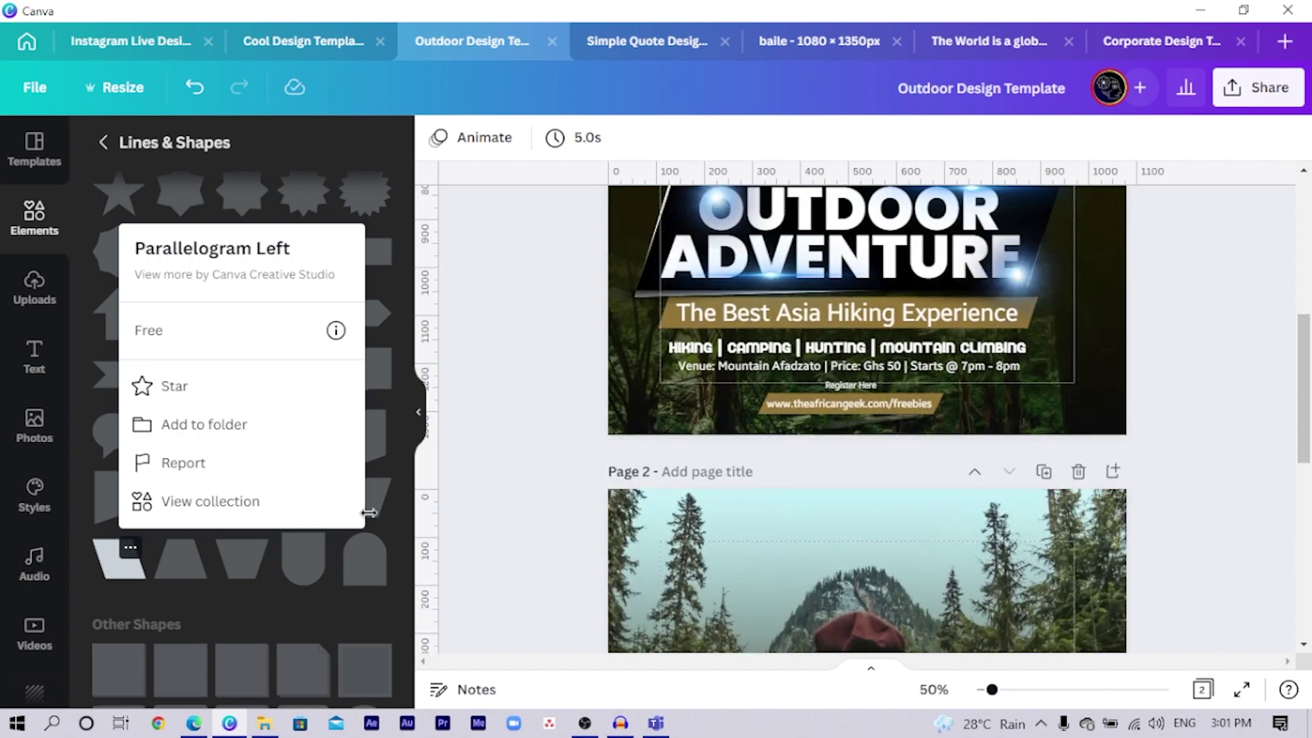
click(401, 509)
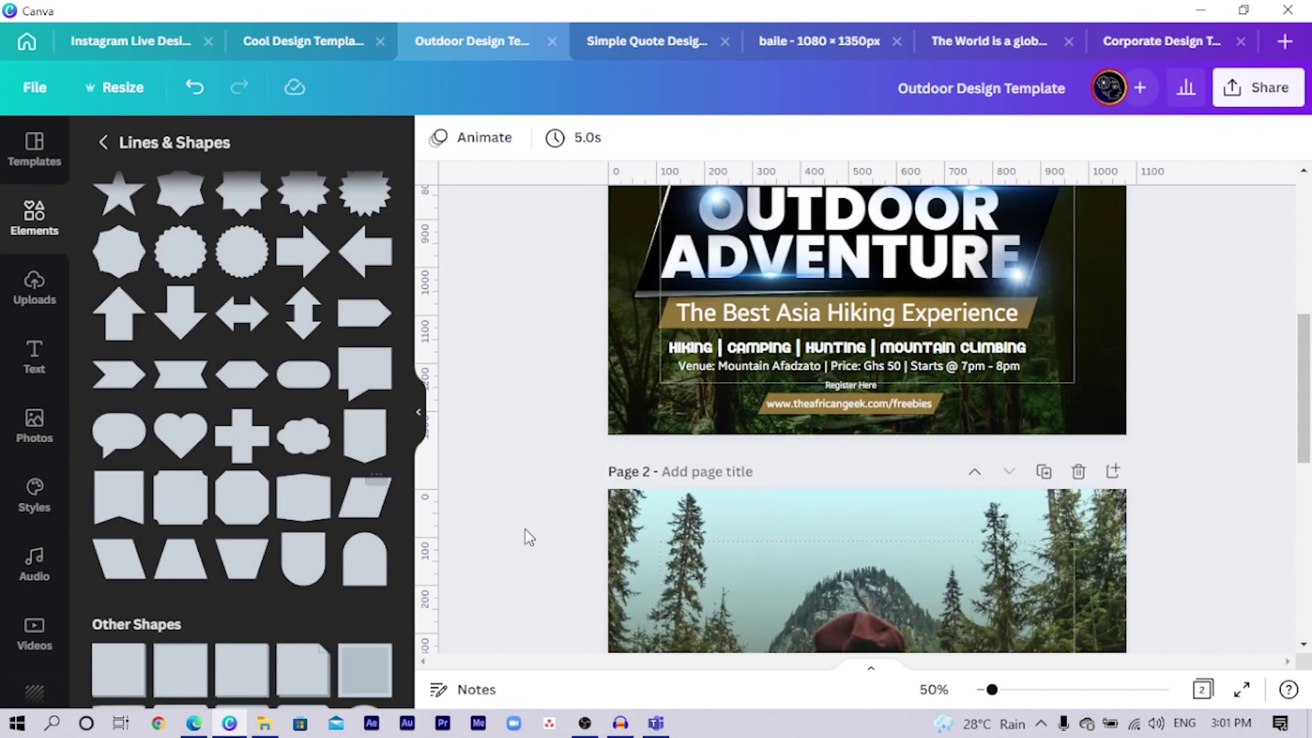
scroll(527, 530, down, 5)
Add a yellow parallelogram, widen it and place it on the photo's lower part.
click(361, 509)
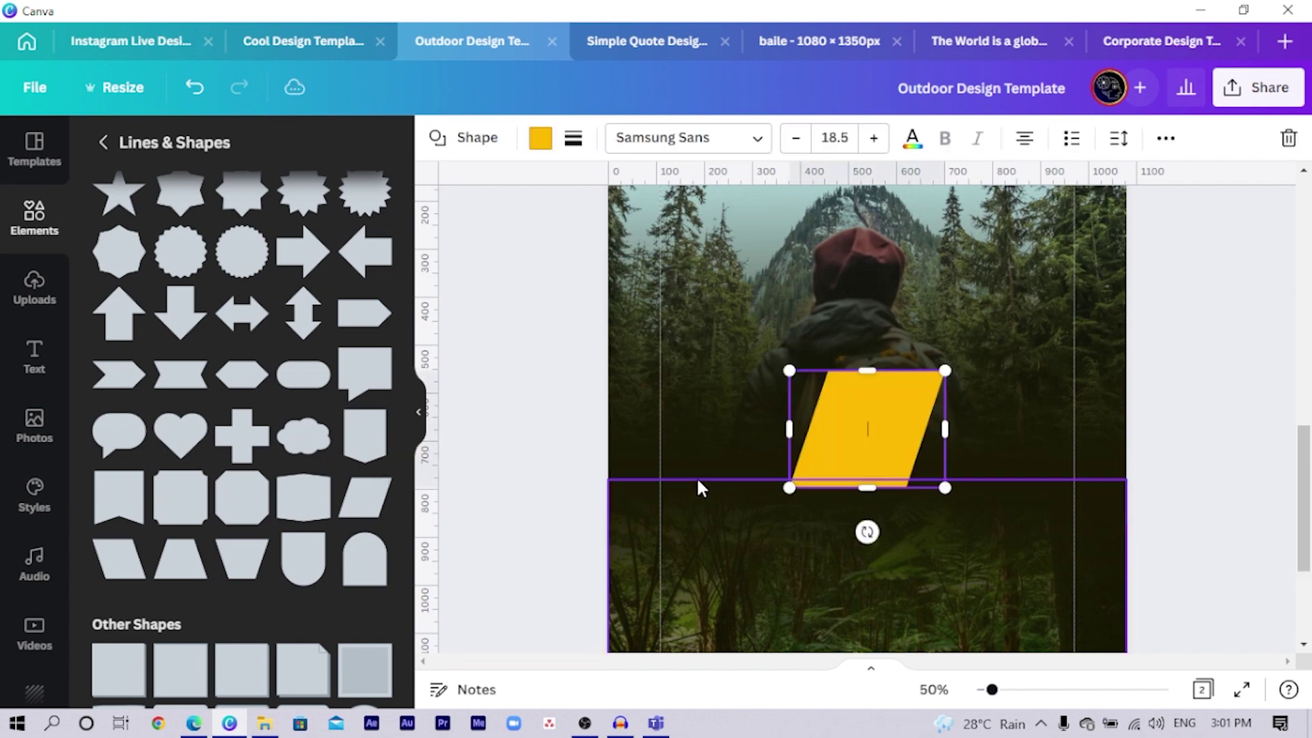
drag(948, 429, 1215, 430)
drag(874, 466, 763, 571)
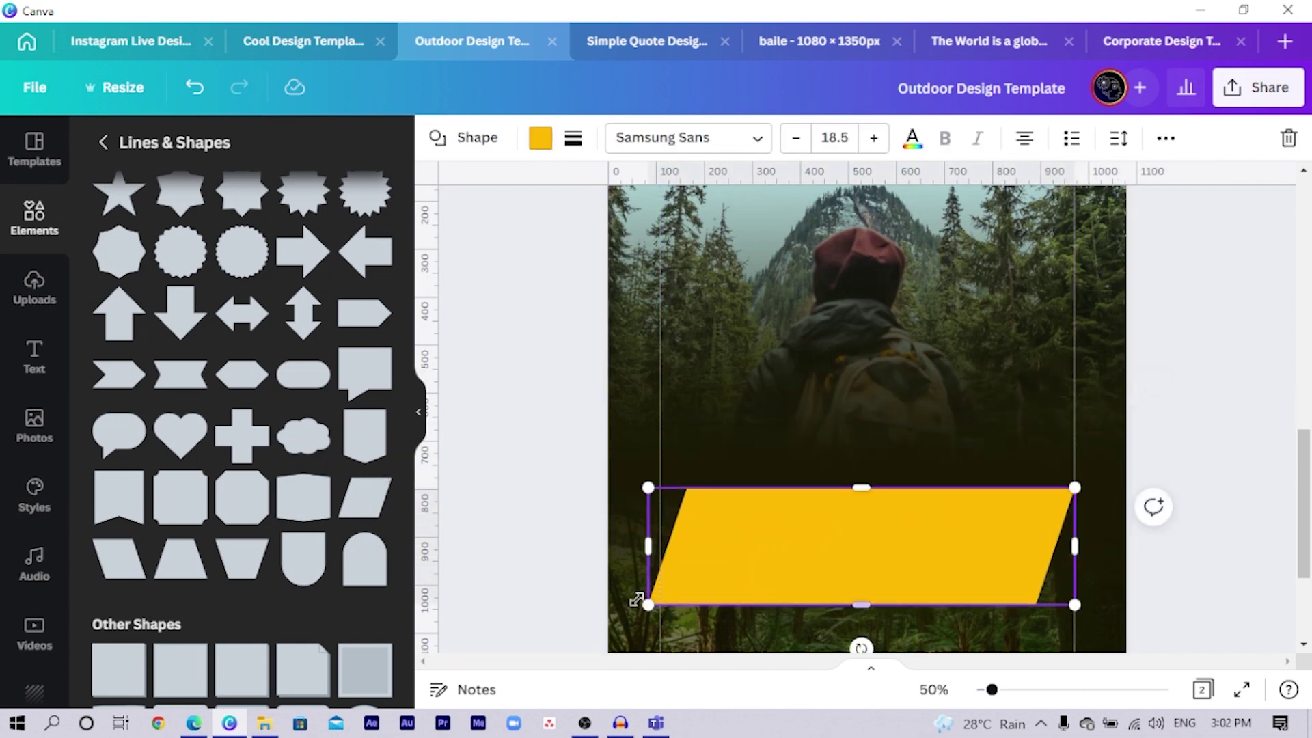
drag(895, 569, 901, 562)
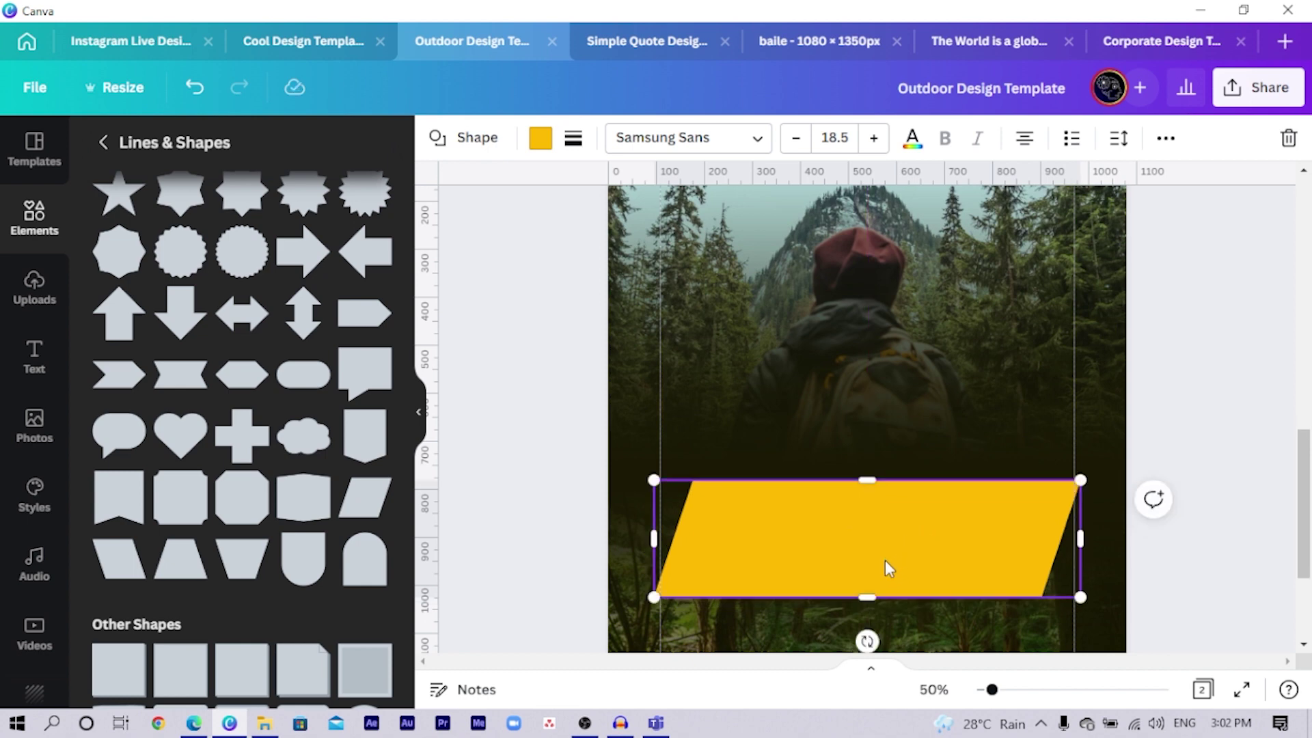
Delete the shape's stray text and set its font size to 1.
double_click(843, 541)
key(BackSpace)
click(578, 491)
click(877, 544)
click(835, 139)
click(835, 138)
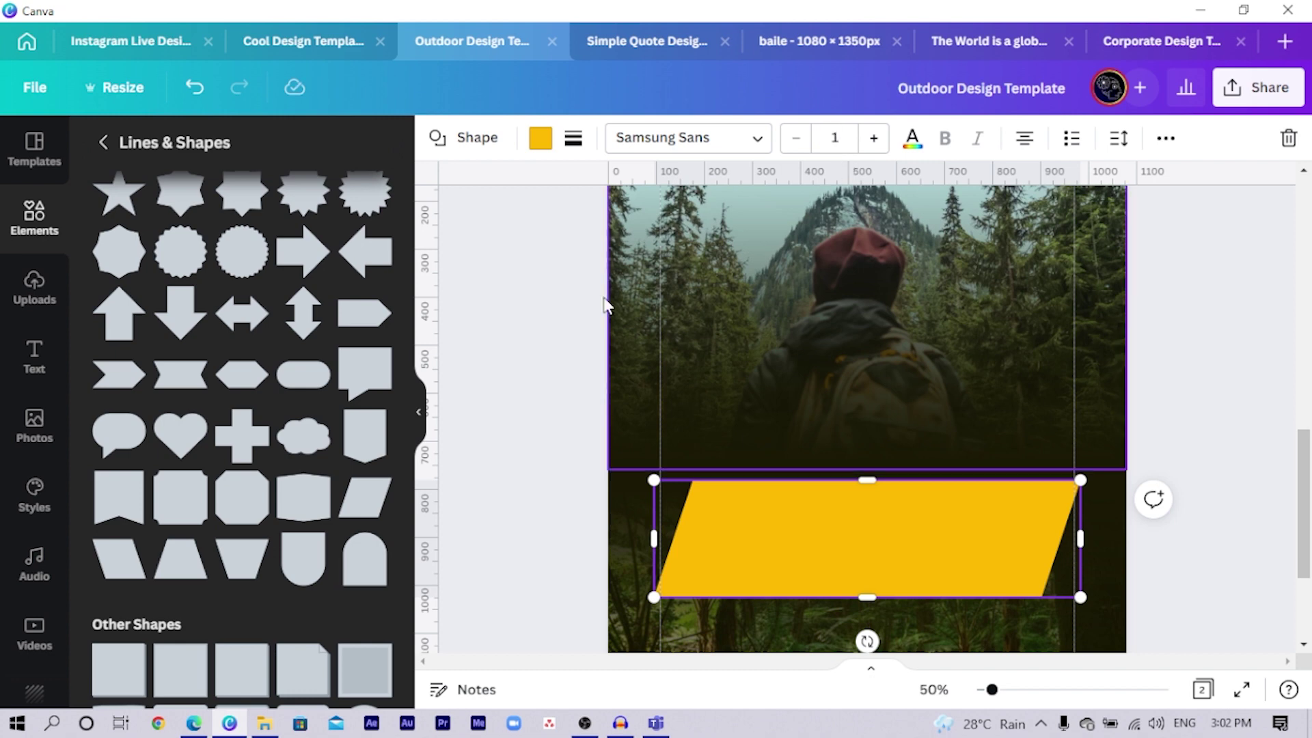
click(527, 337)
Resize the parallelogram to about 917 × 251 and centre it on the page.
click(1075, 523)
drag(1082, 477, 1066, 440)
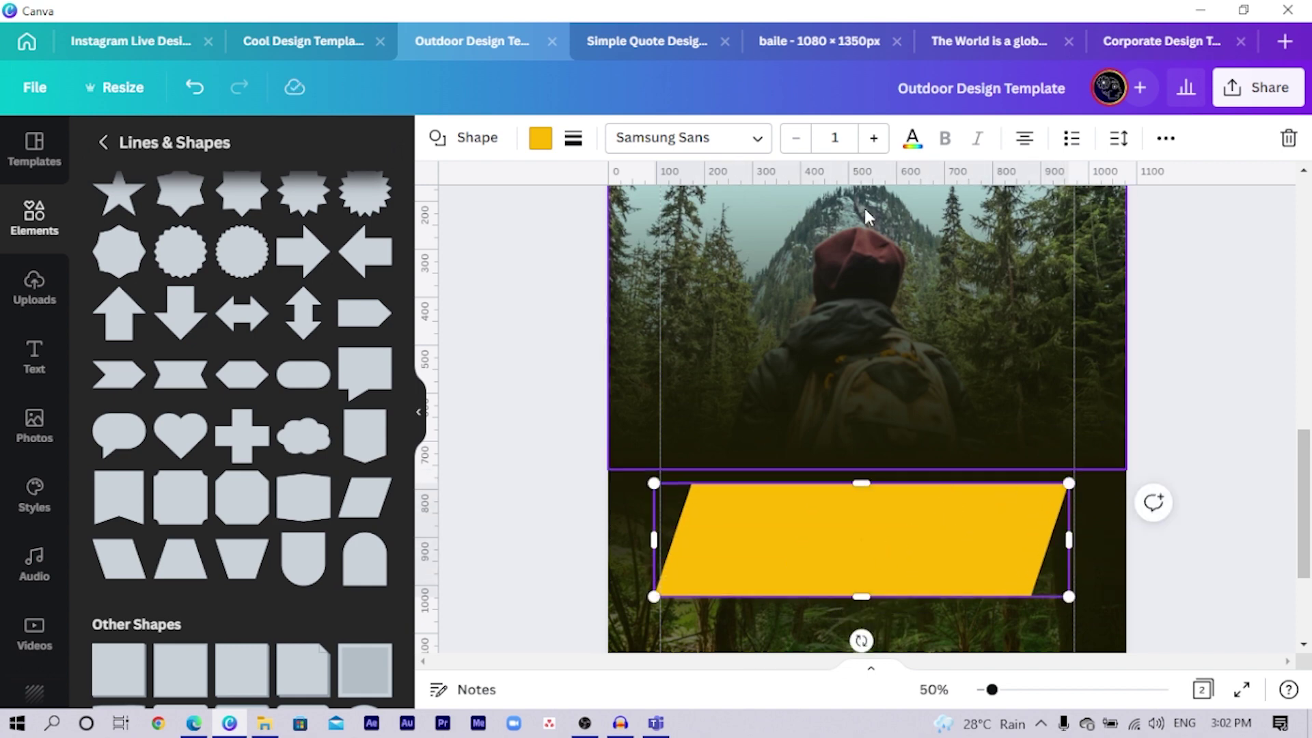
click(852, 127)
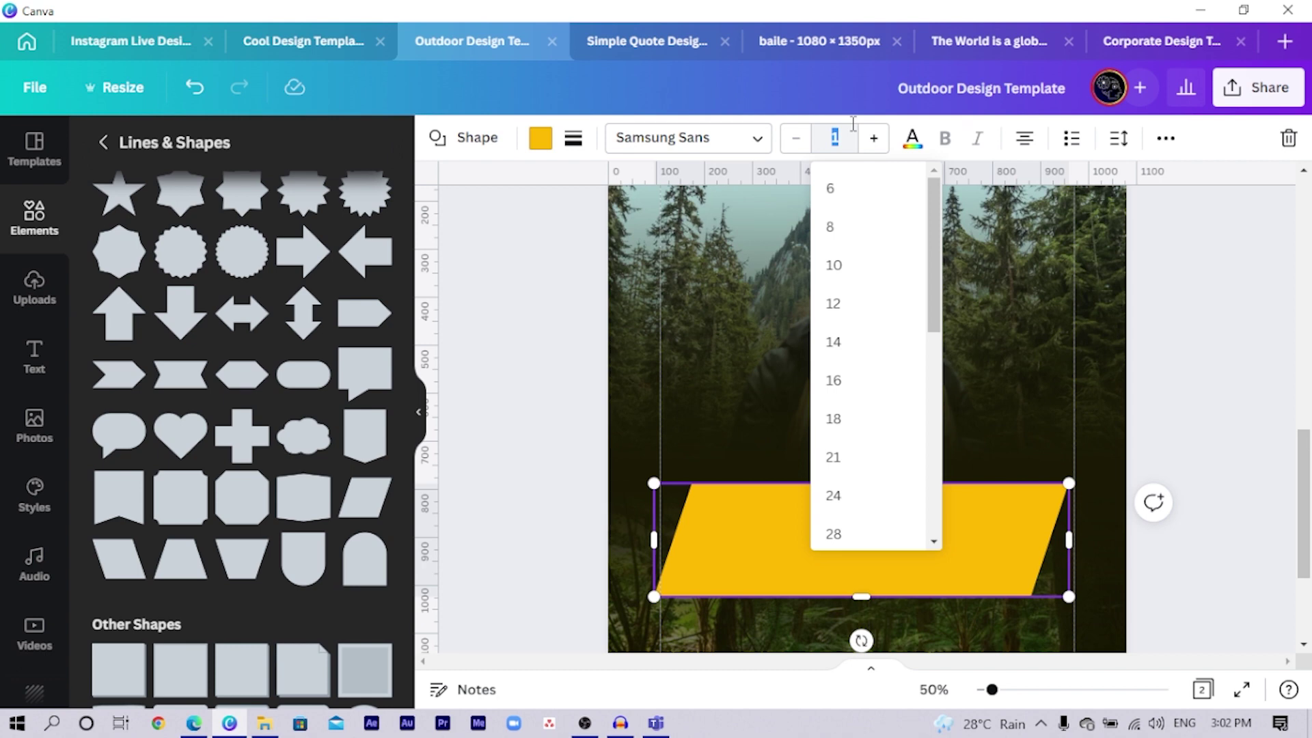
text(50)
key(Return)
drag(1069, 482, 822, 548)
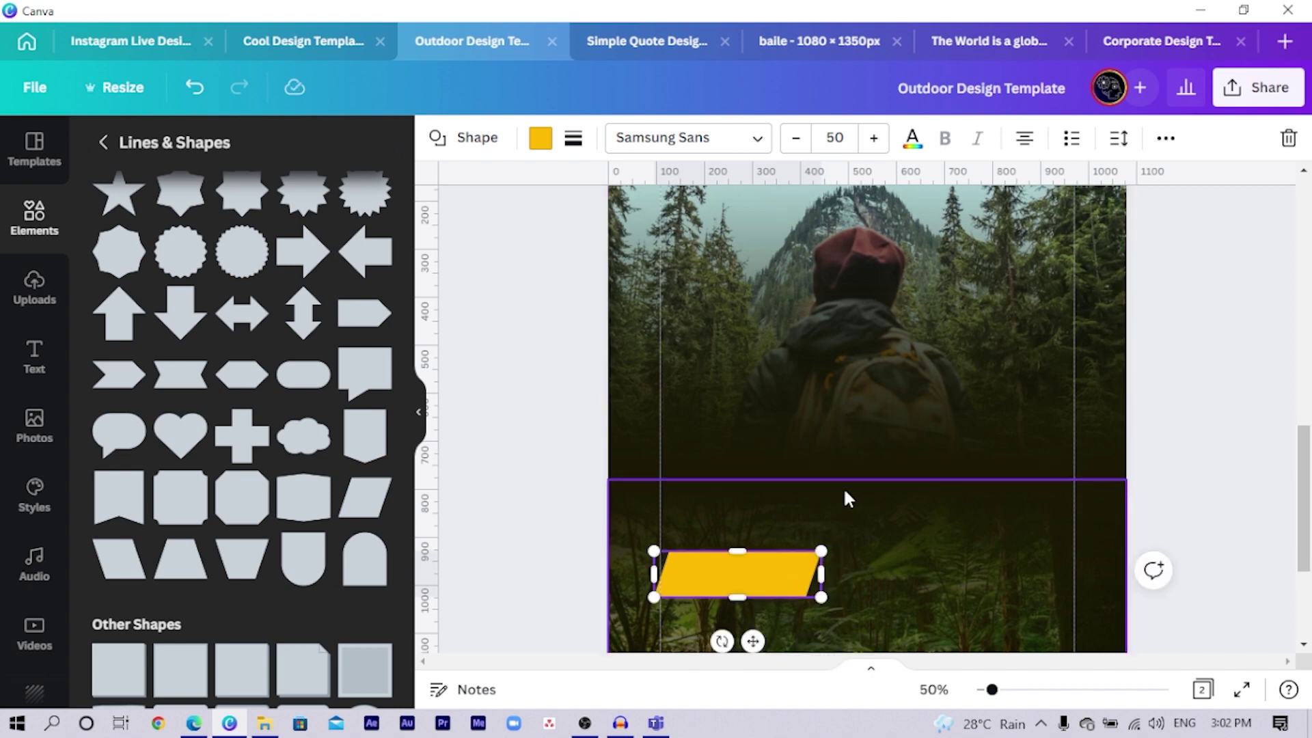
click(847, 147)
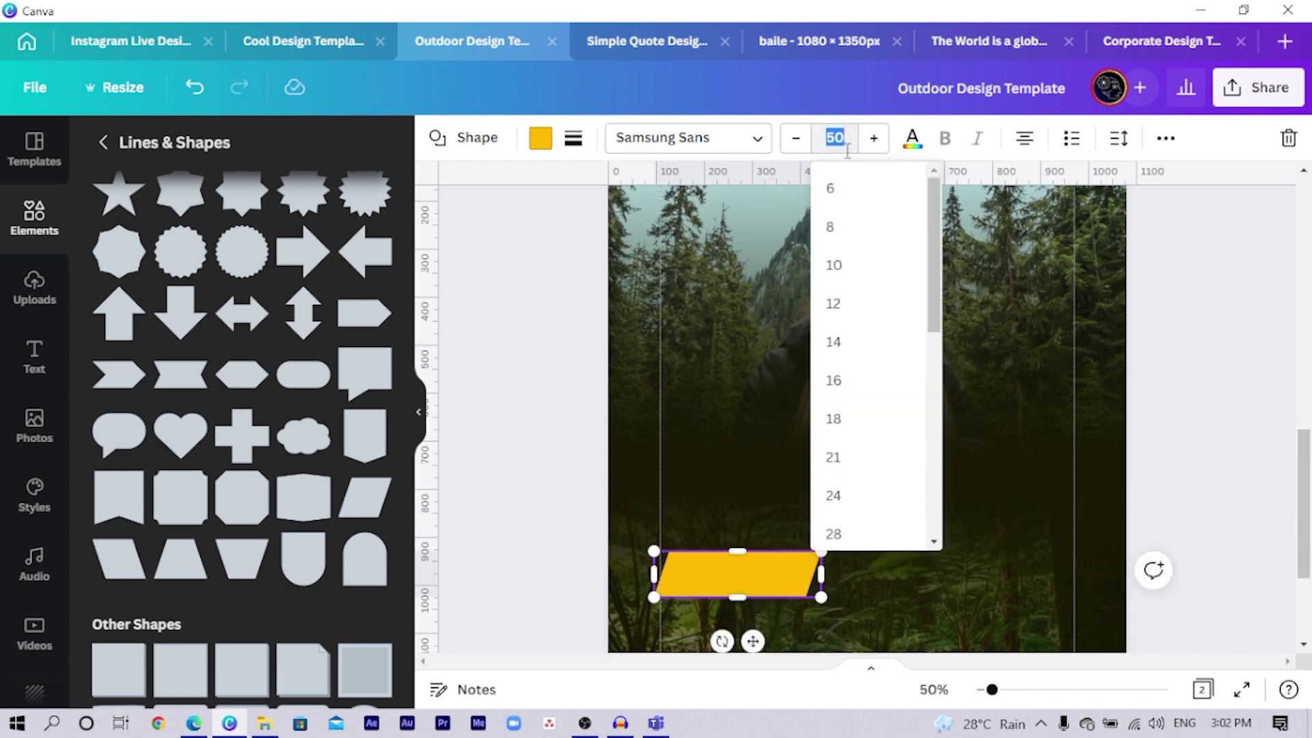
text(1)
key(Return)
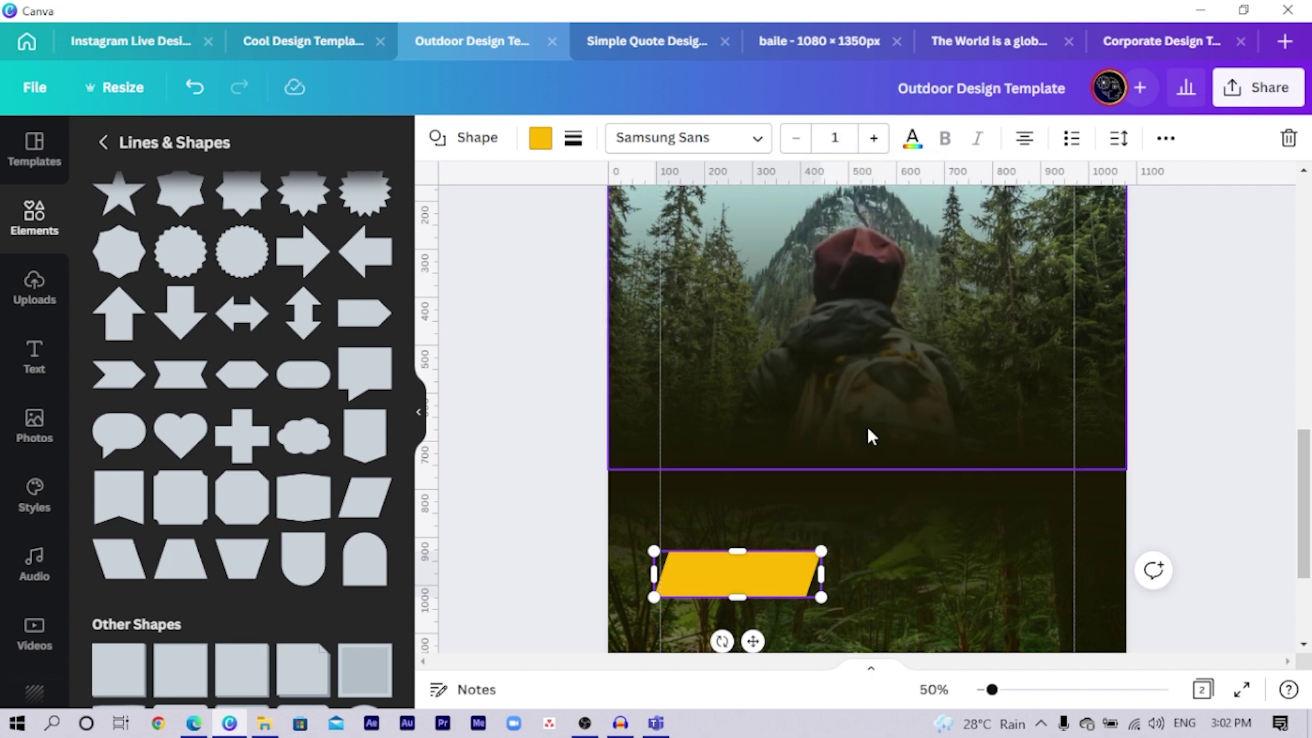
drag(818, 548, 1079, 429)
drag(929, 522, 903, 544)
Make the parallelogram white and nudge it slightly up.
click(541, 138)
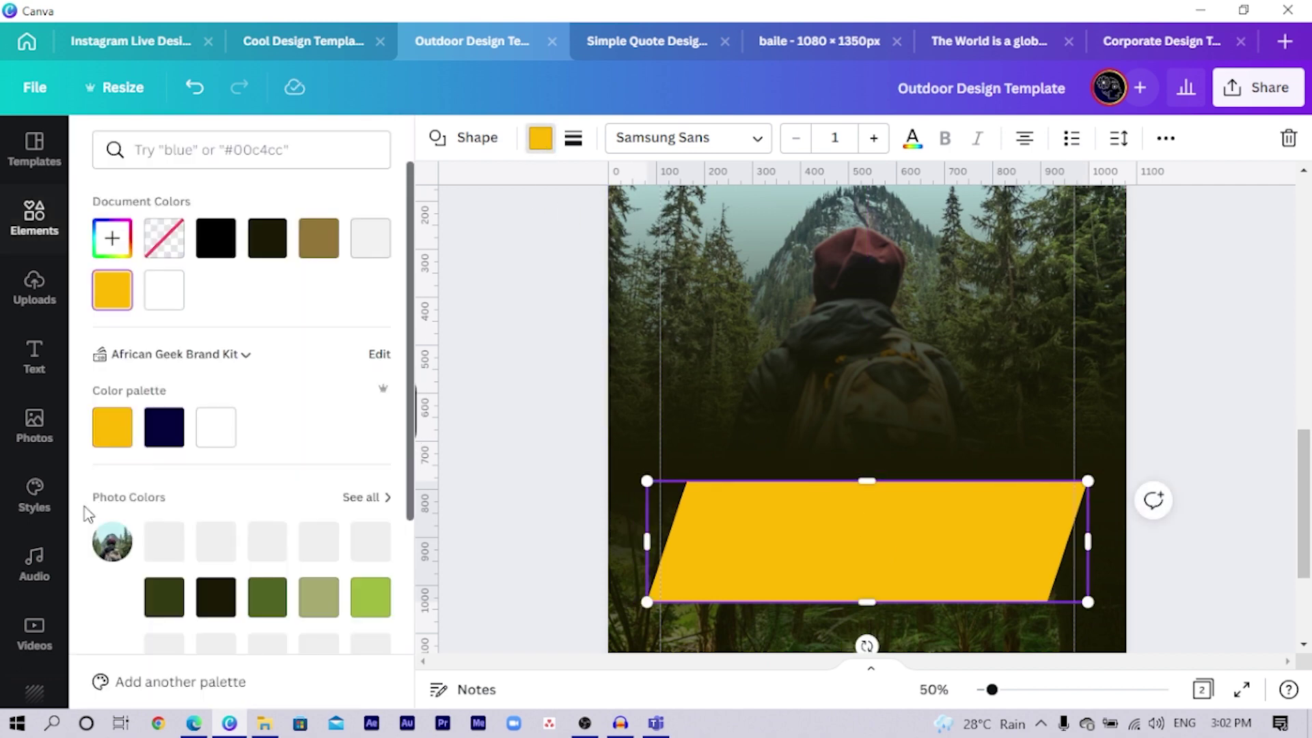
click(216, 427)
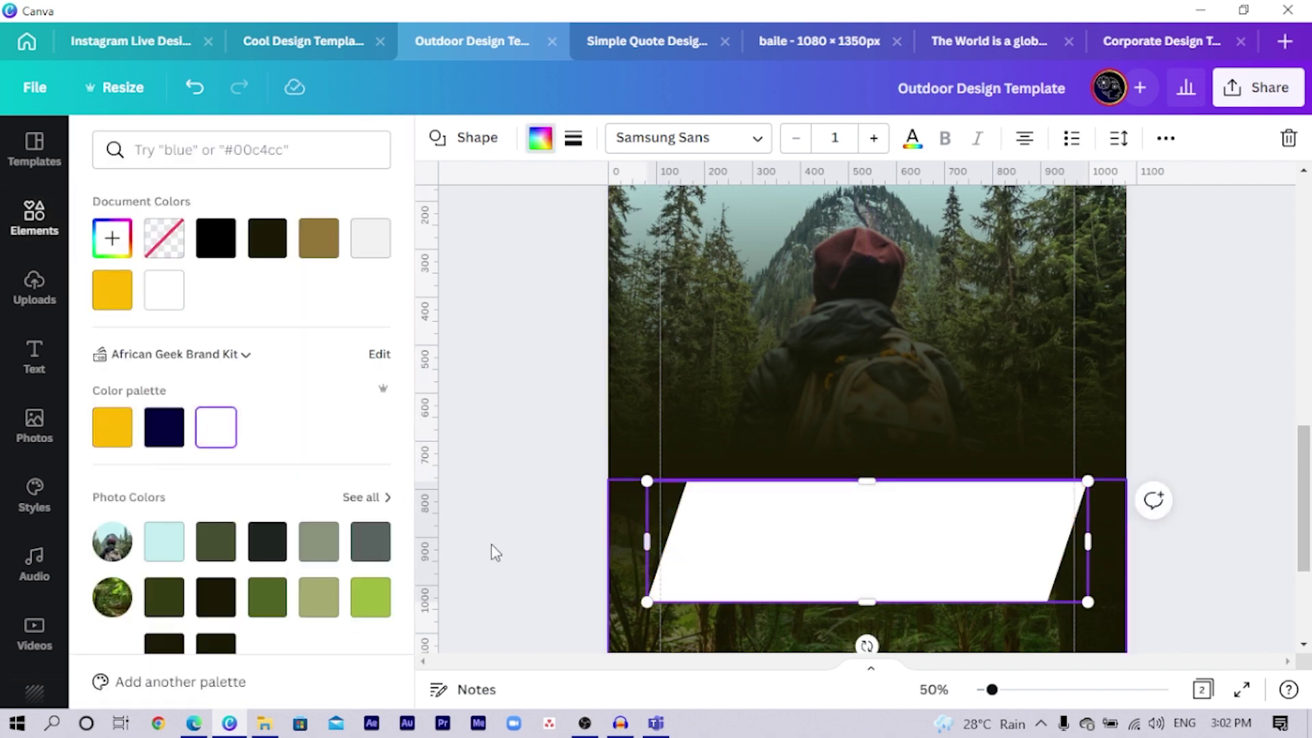
click(496, 499)
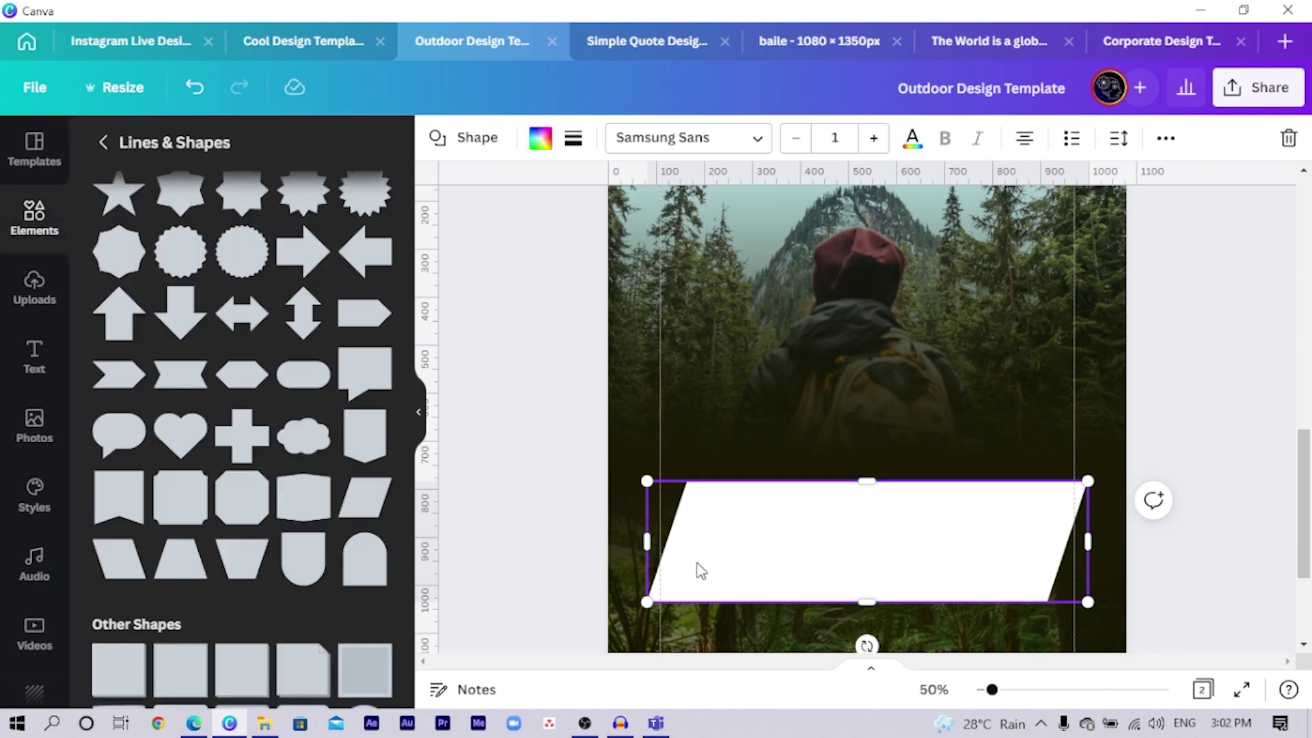
scroll(448, 605, up, 7)
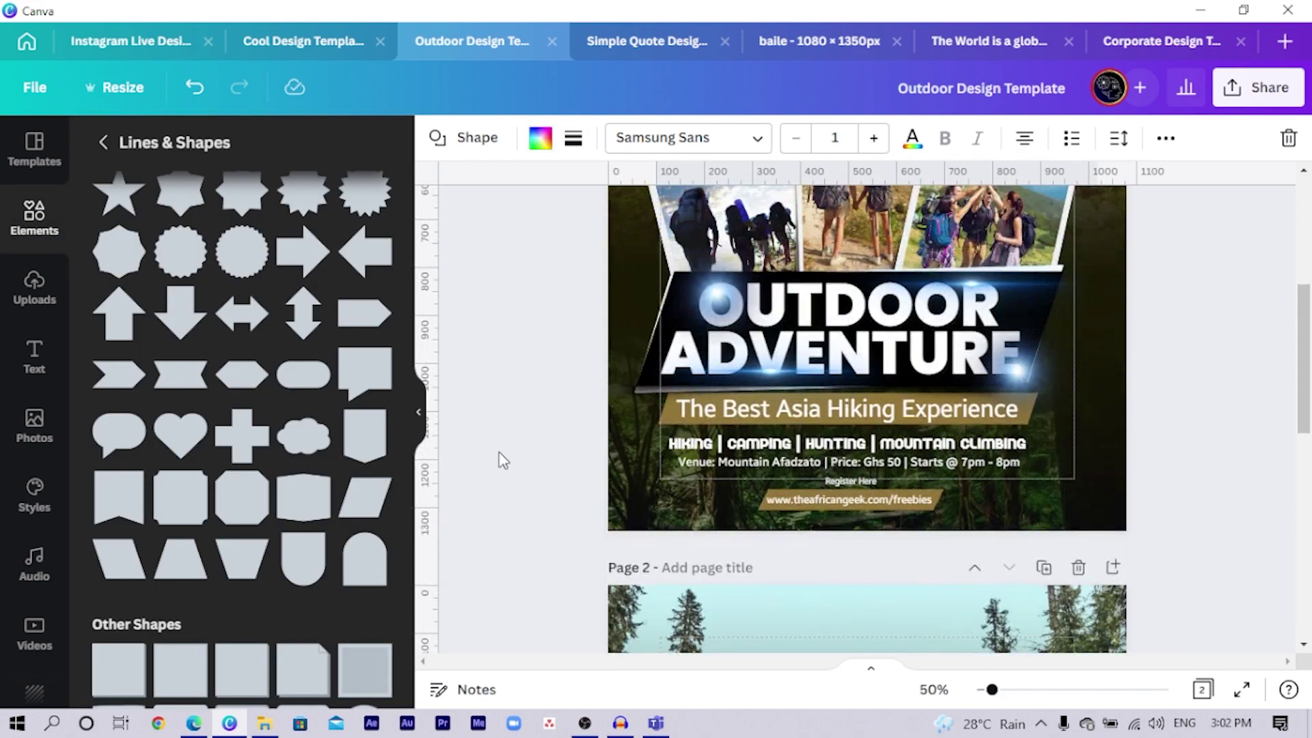
scroll(532, 421, down, 8)
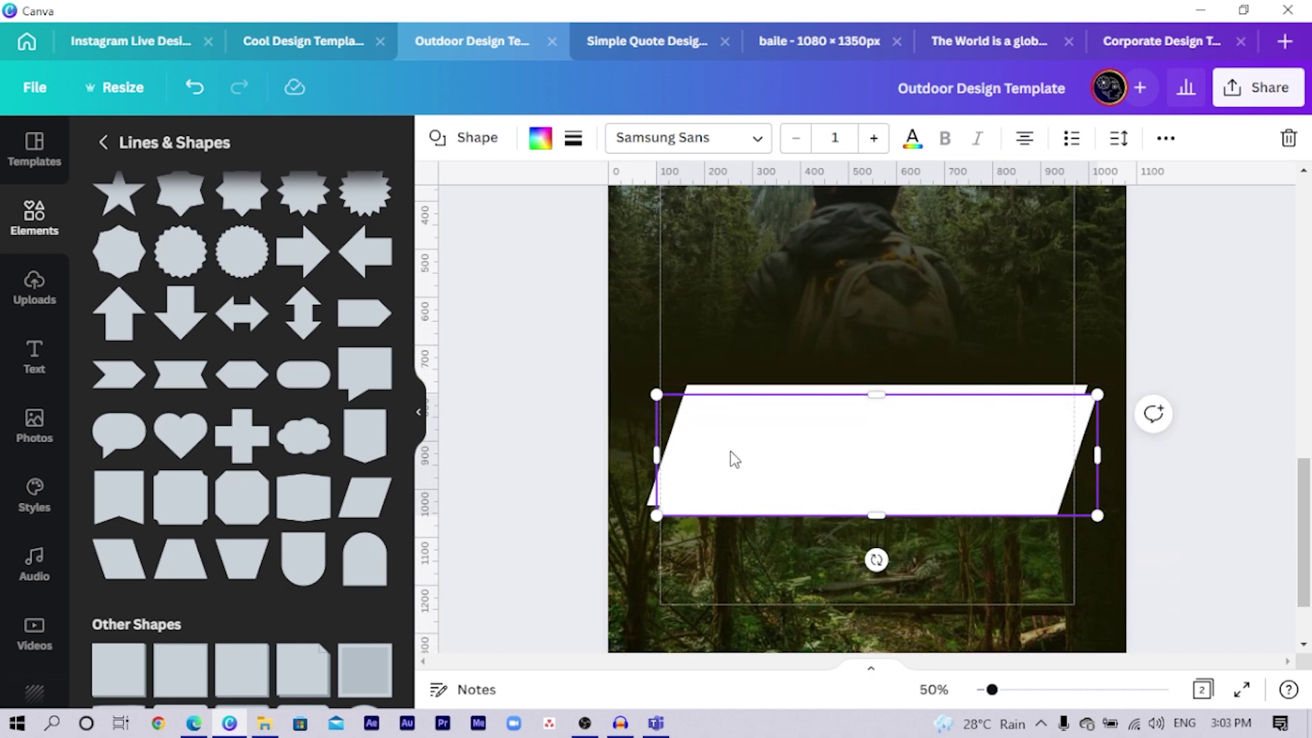
drag(734, 465, 738, 455)
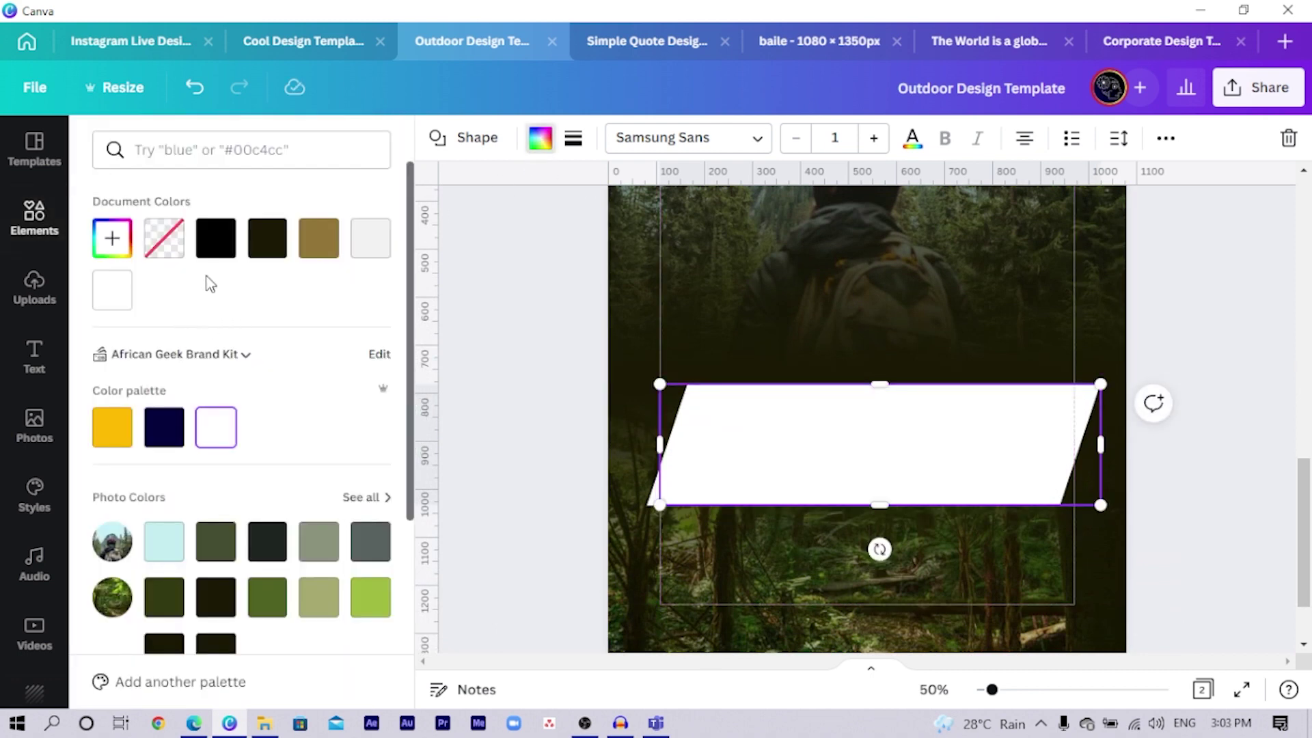
Recolour the parallelogram black, tilt it about -2° and centre it so white edges show.
click(223, 254)
drag(880, 549, 886, 550)
drag(900, 468, 892, 456)
click(532, 424)
click(519, 468)
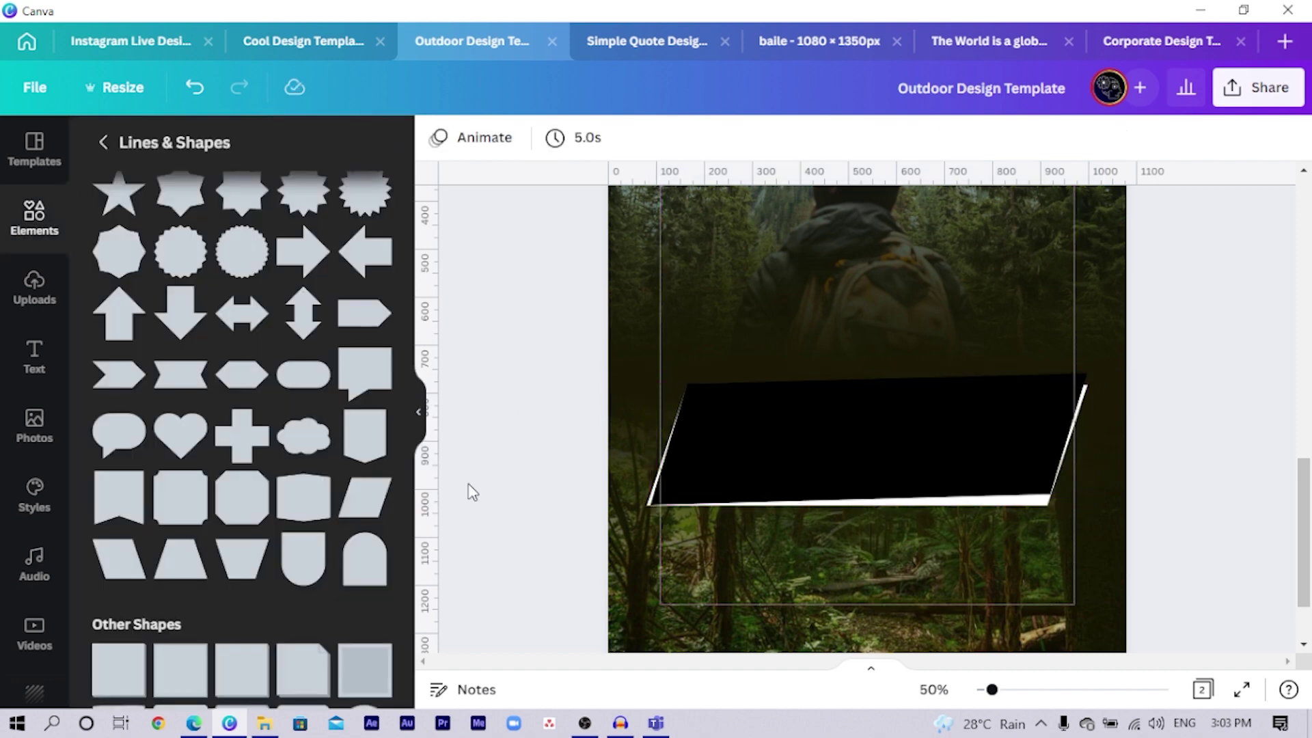
Add the shadow image from Uploads and align it with the black banner's left end.
click(43, 302)
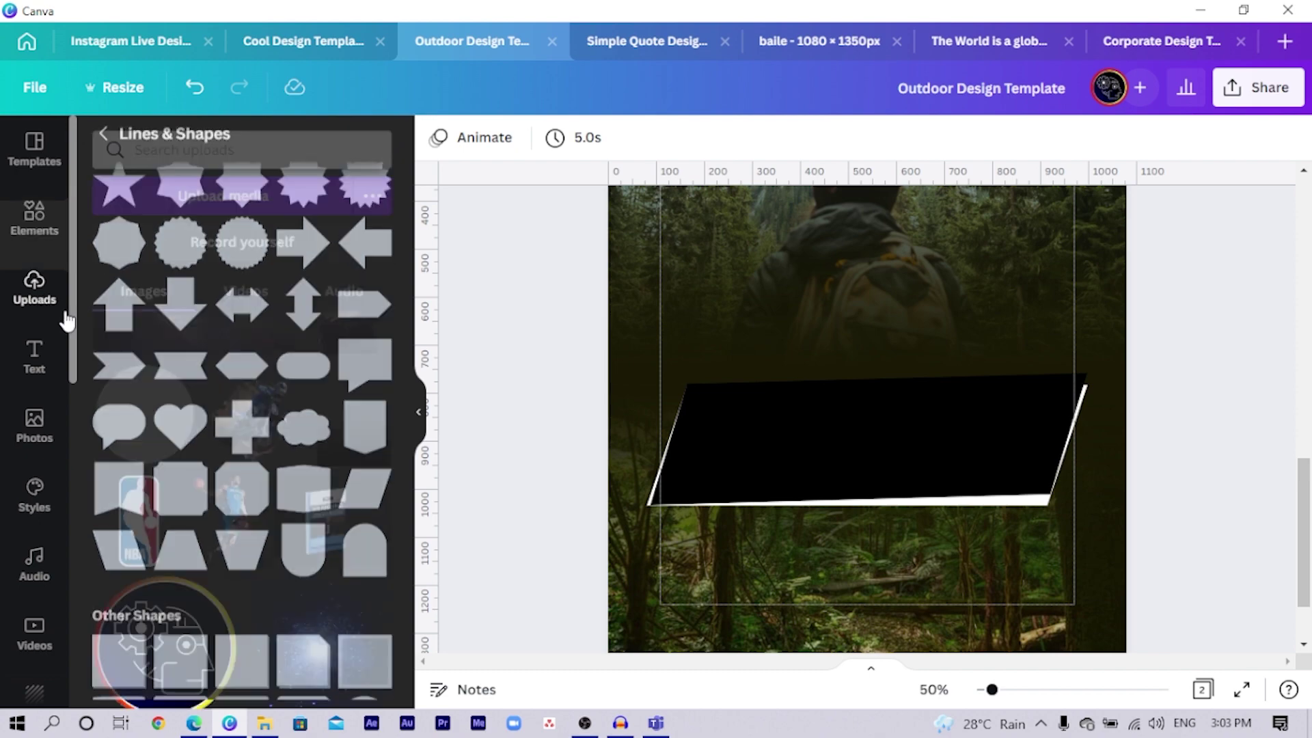
drag(408, 708, 408, 673)
scroll(247, 522, up, 10)
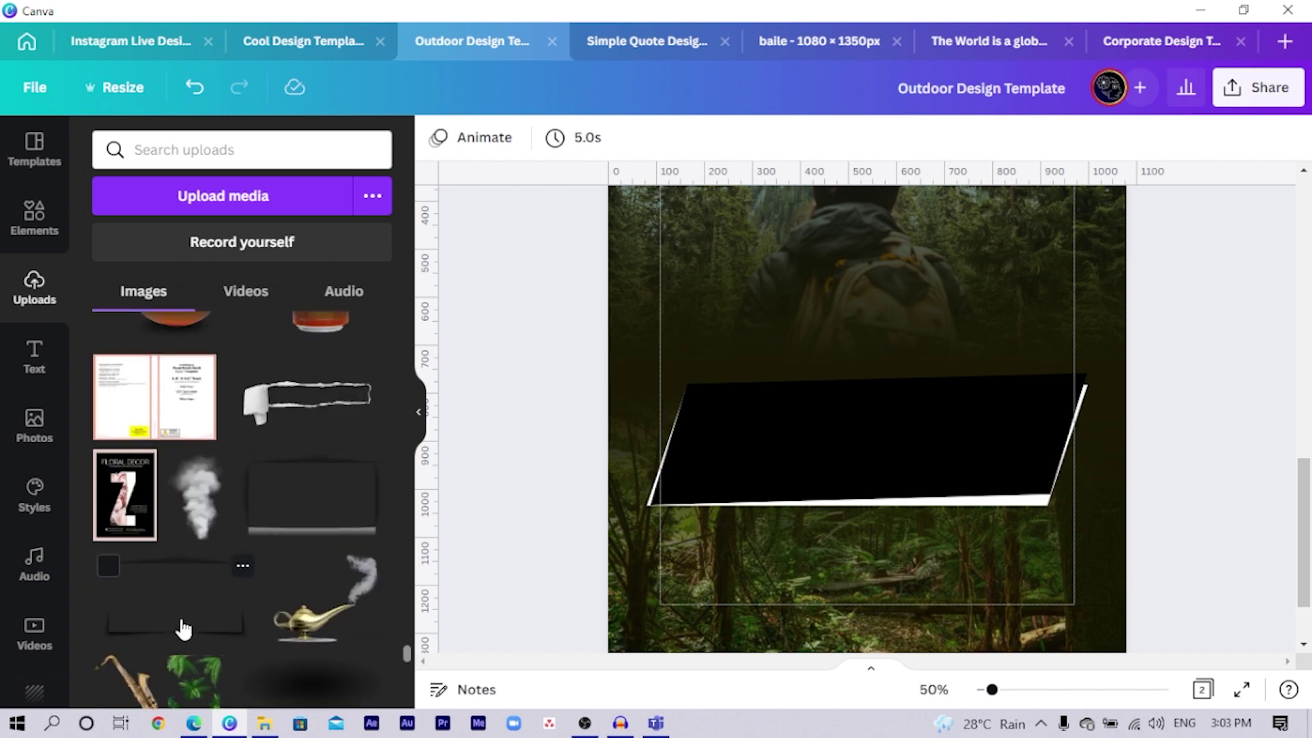
click(197, 606)
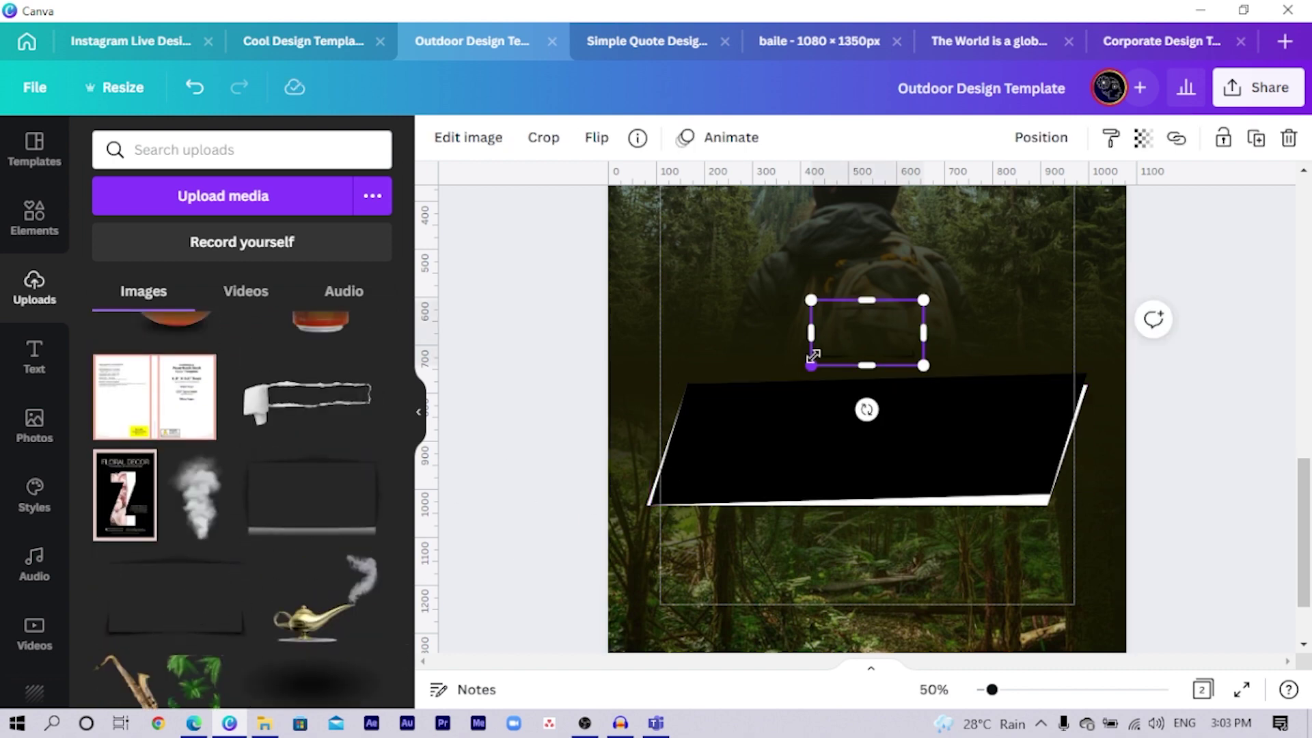
drag(846, 334, 871, 546)
click(894, 450)
drag(911, 460, 921, 466)
drag(984, 544, 724, 474)
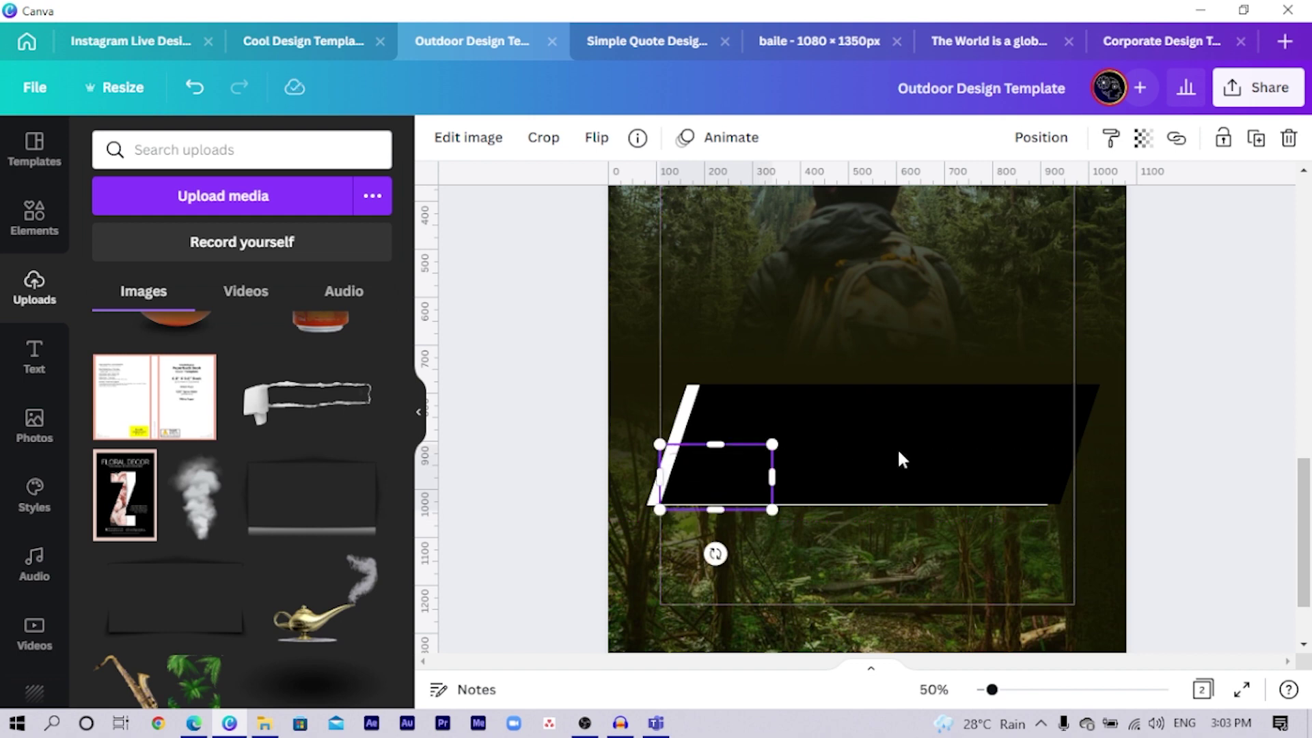
drag(922, 427, 911, 404)
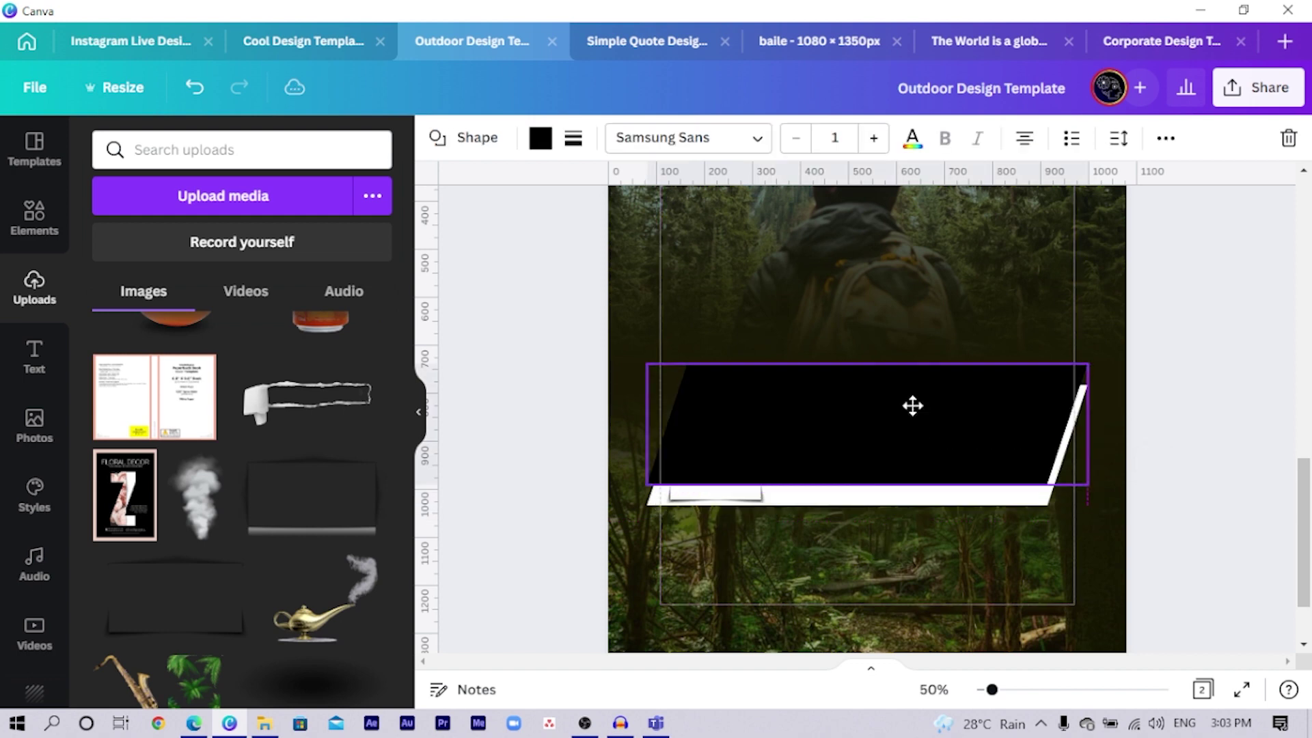
Enlarge the shadow to span the banner and crop it to a thin 875 × 79 strip.
click(752, 491)
drag(772, 445, 1066, 384)
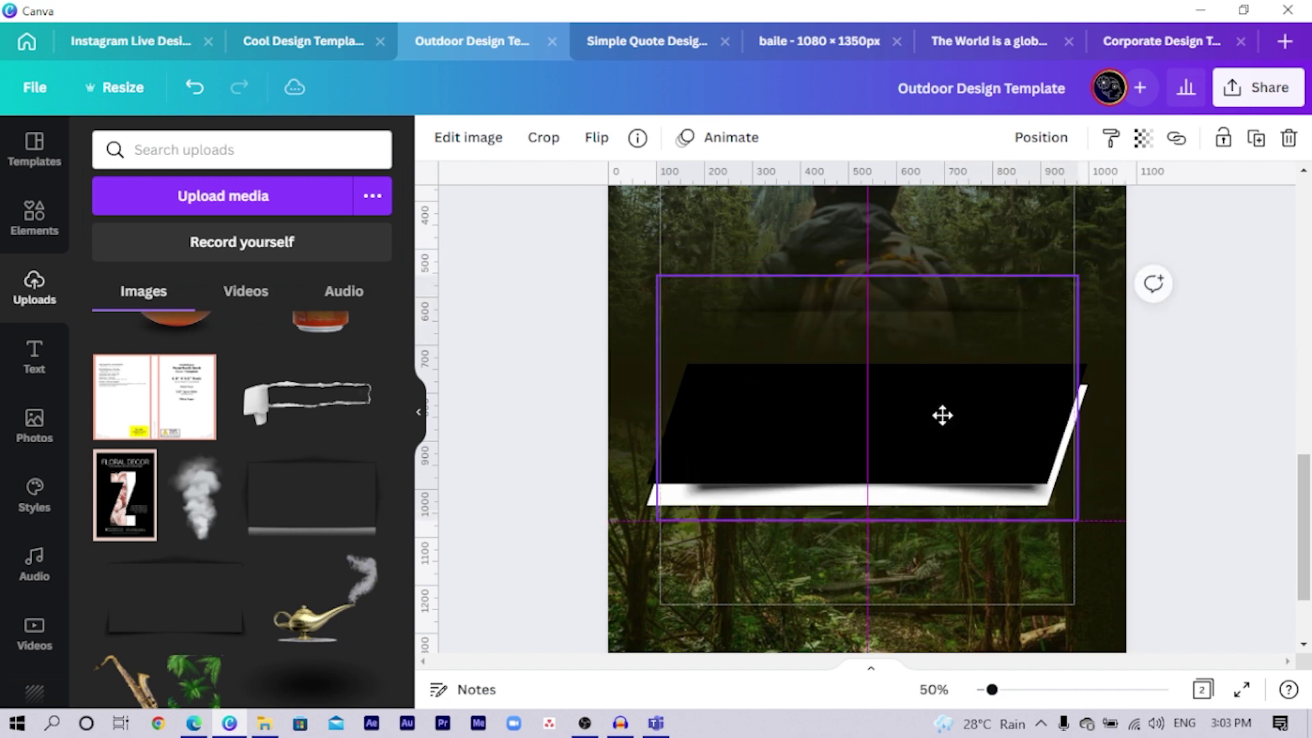
drag(943, 416, 940, 438)
drag(880, 287, 868, 494)
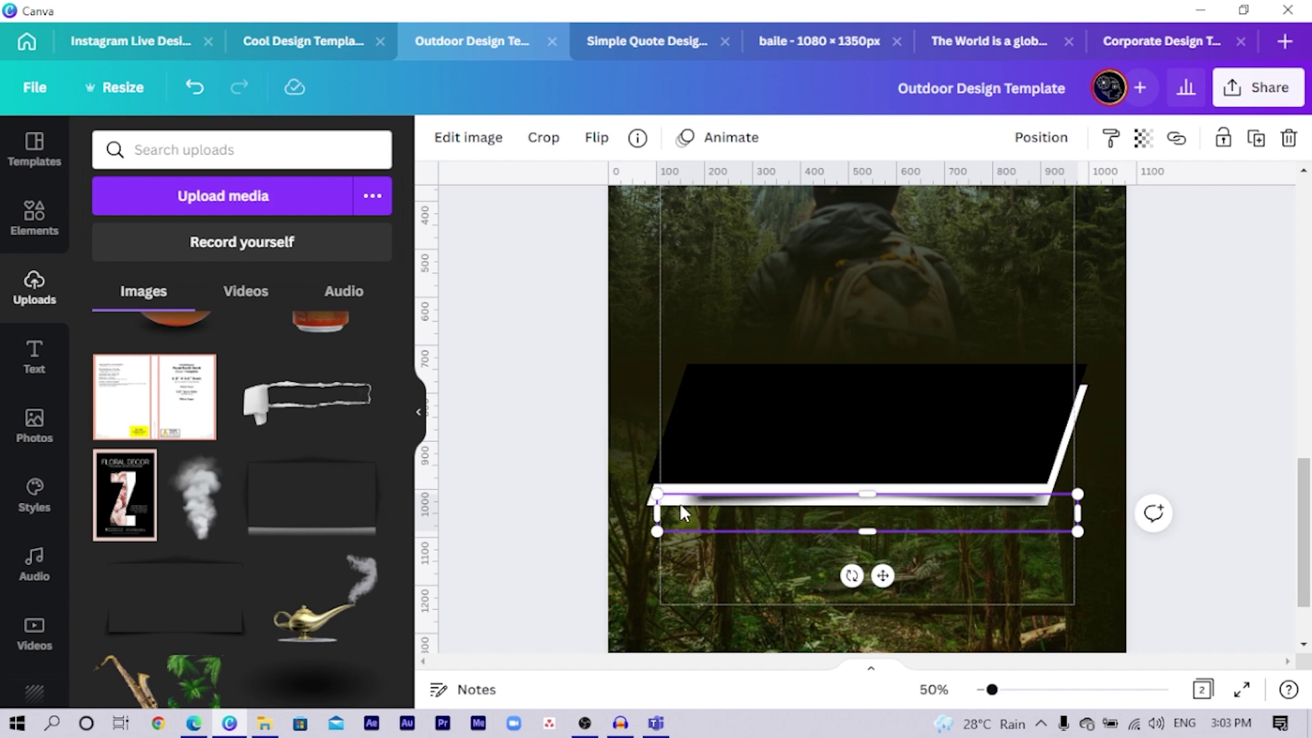
scroll(682, 511, up, 3)
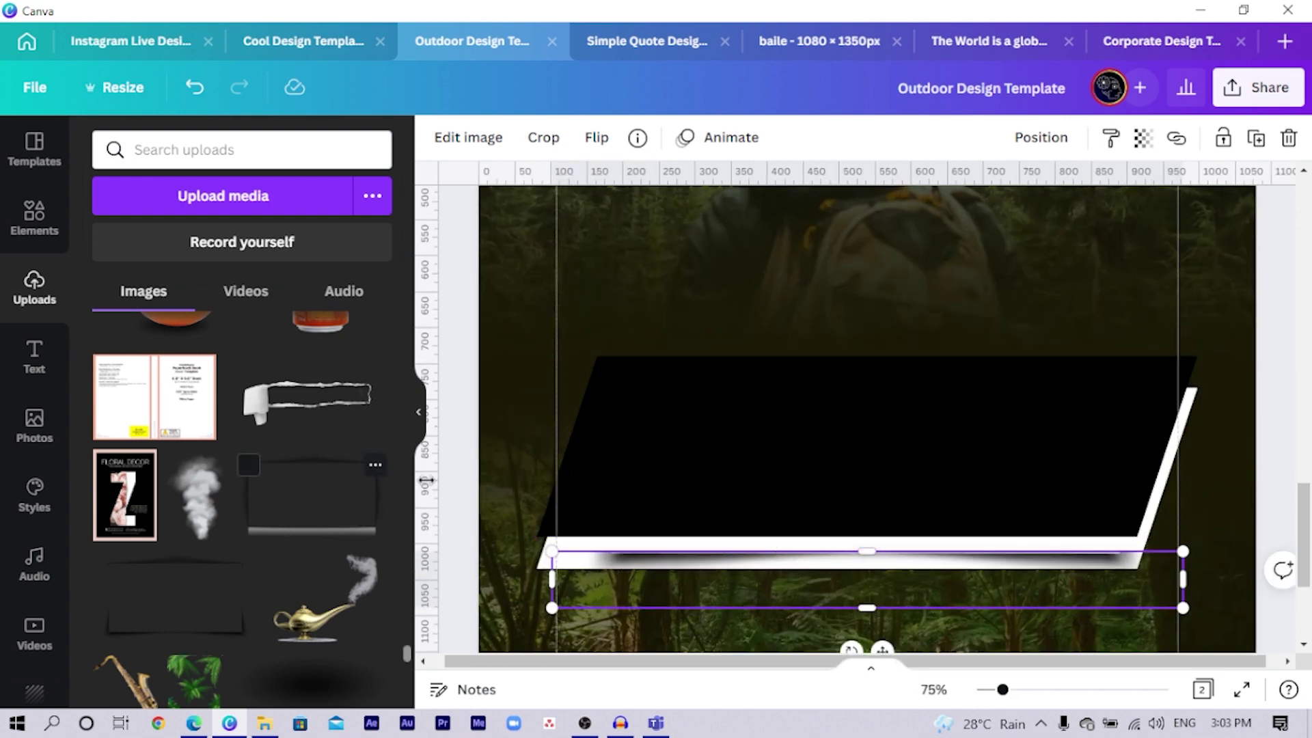
Move the white strip up under the black banner and widen it toward the lower left.
click(454, 483)
click(647, 568)
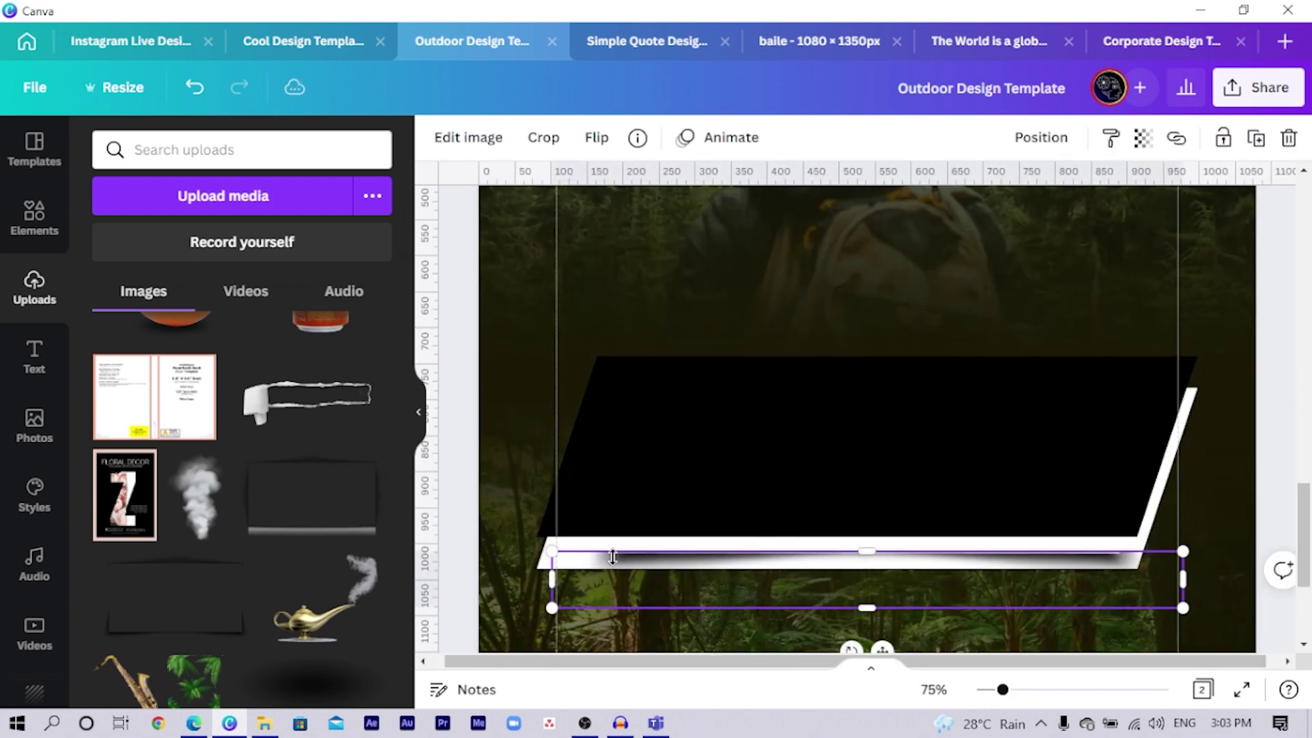
drag(662, 569, 680, 545)
click(456, 491)
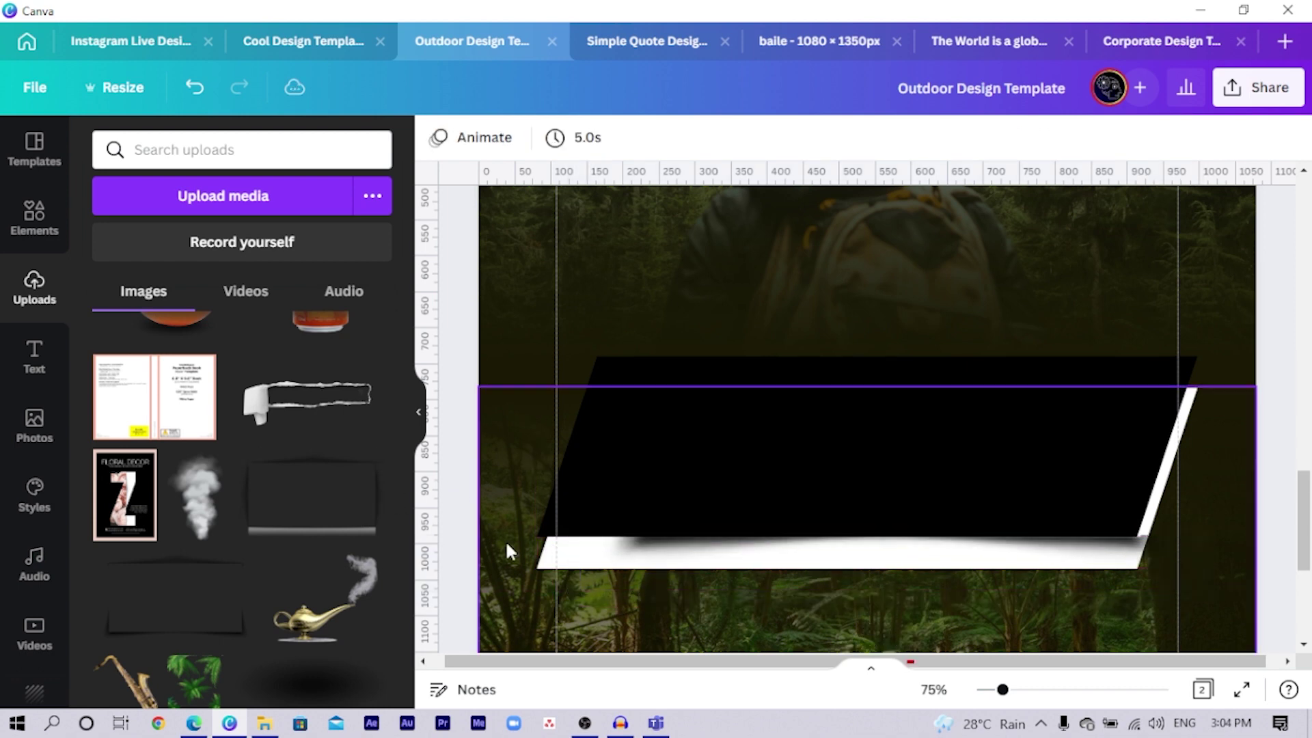
click(589, 577)
drag(561, 592, 465, 601)
click(445, 514)
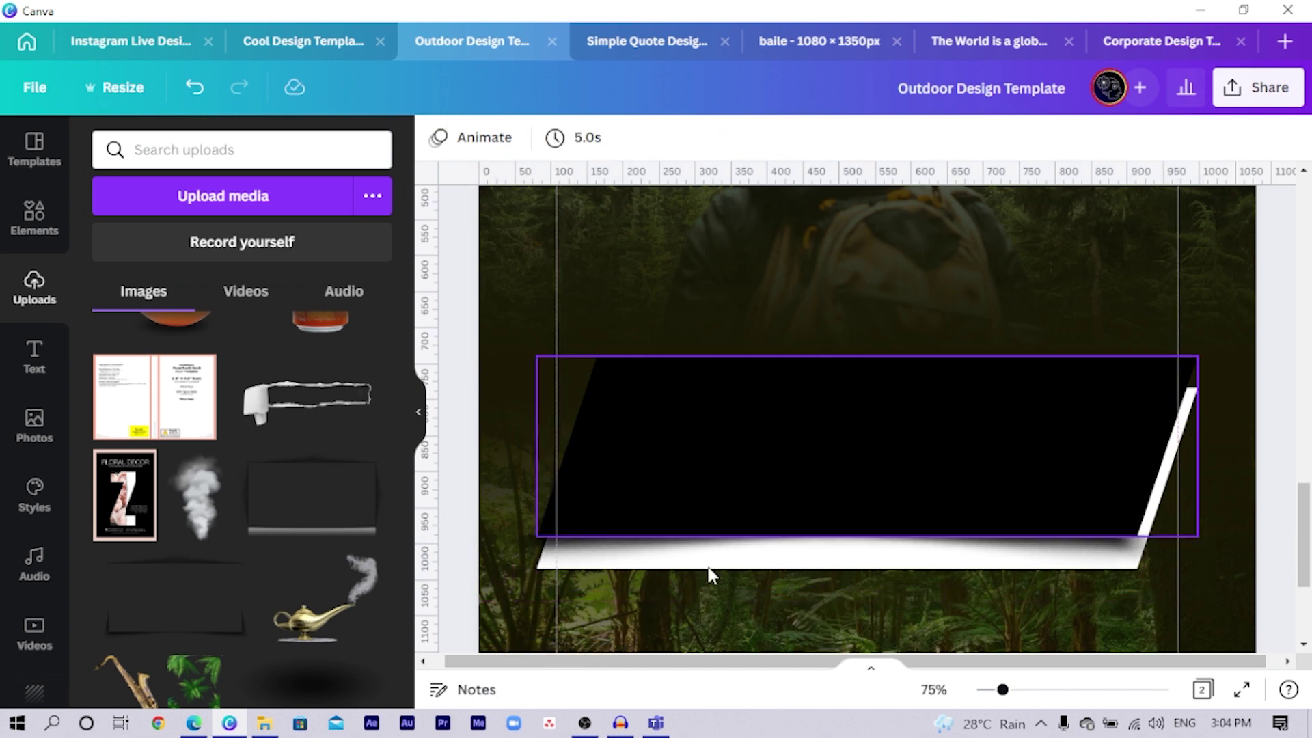
click(800, 567)
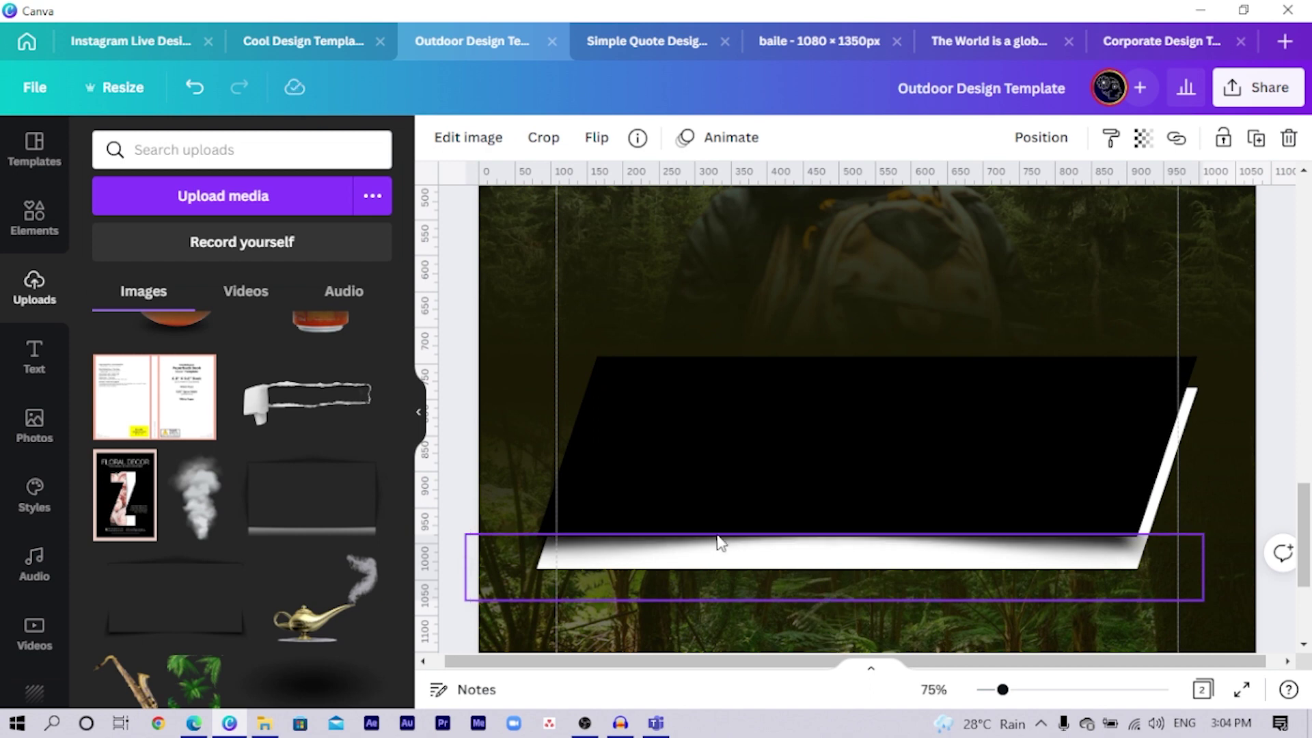
Select the black parallelogram and white strip together and group them with Ctrl+G.
click(703, 398)
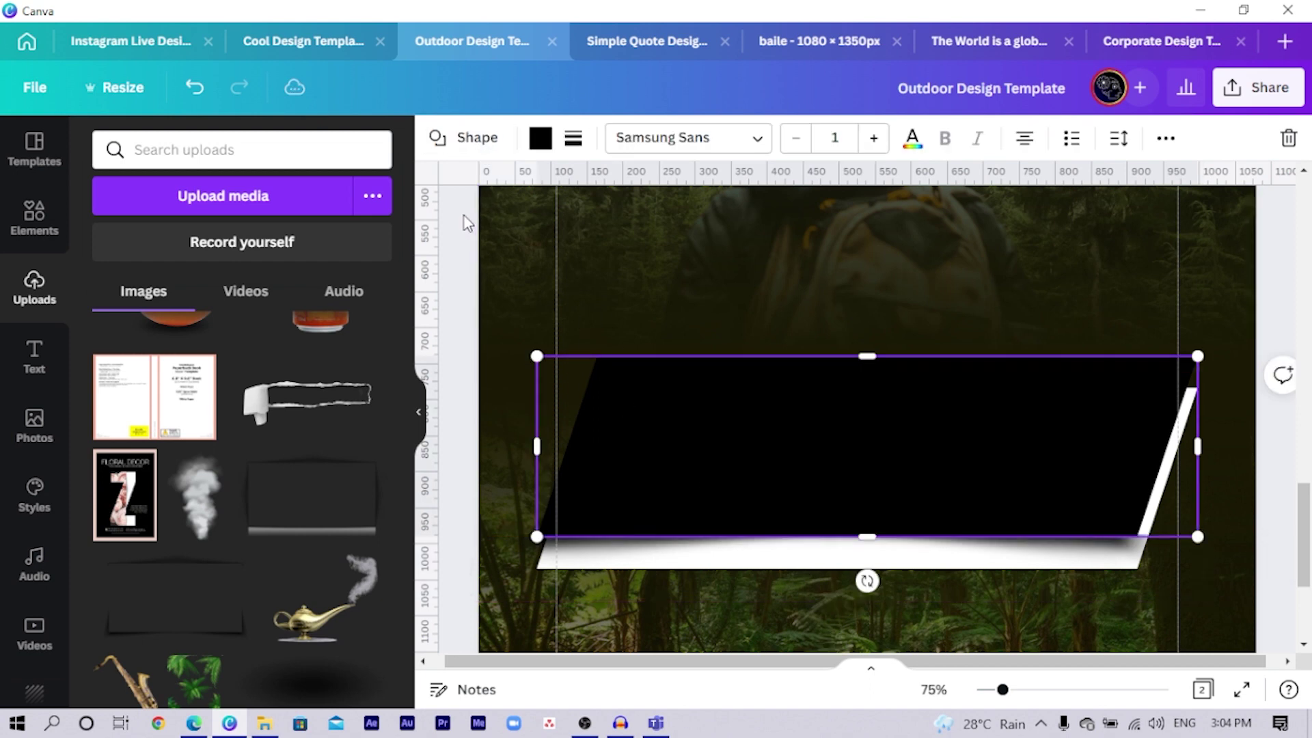
click(471, 468)
click(579, 548)
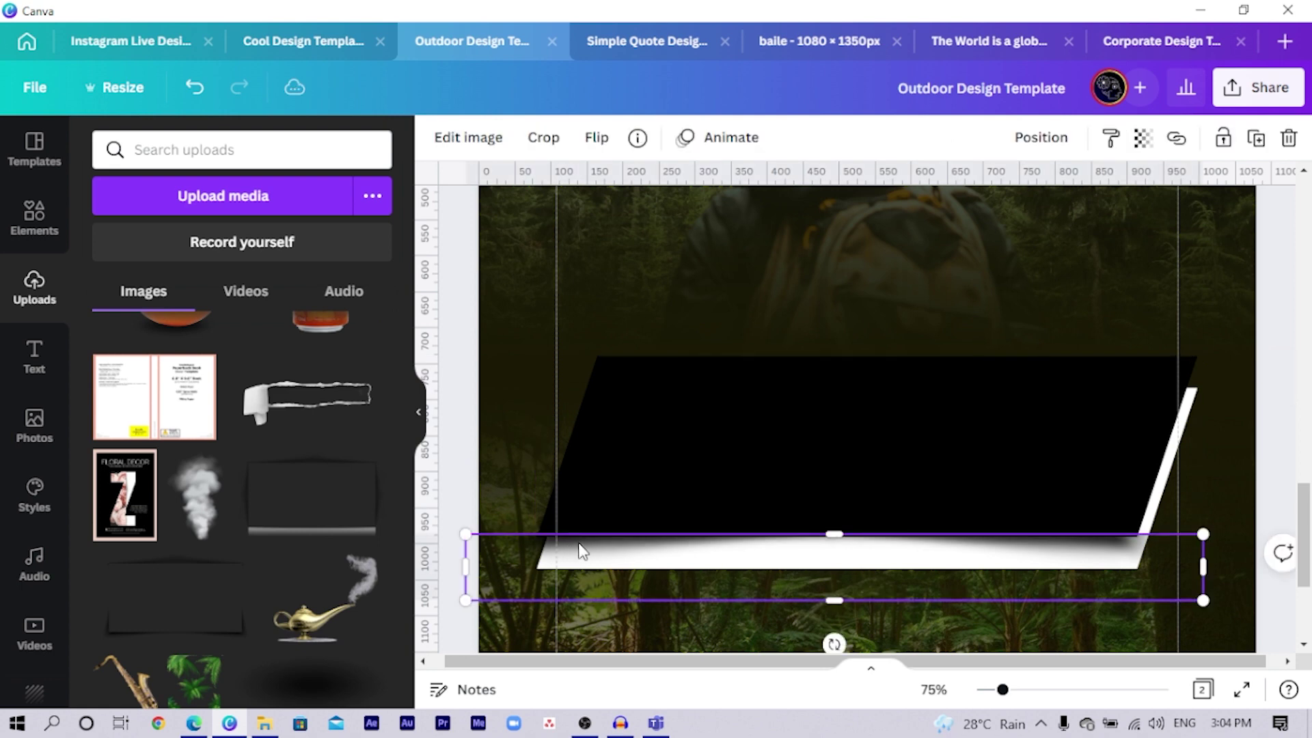
click(448, 470)
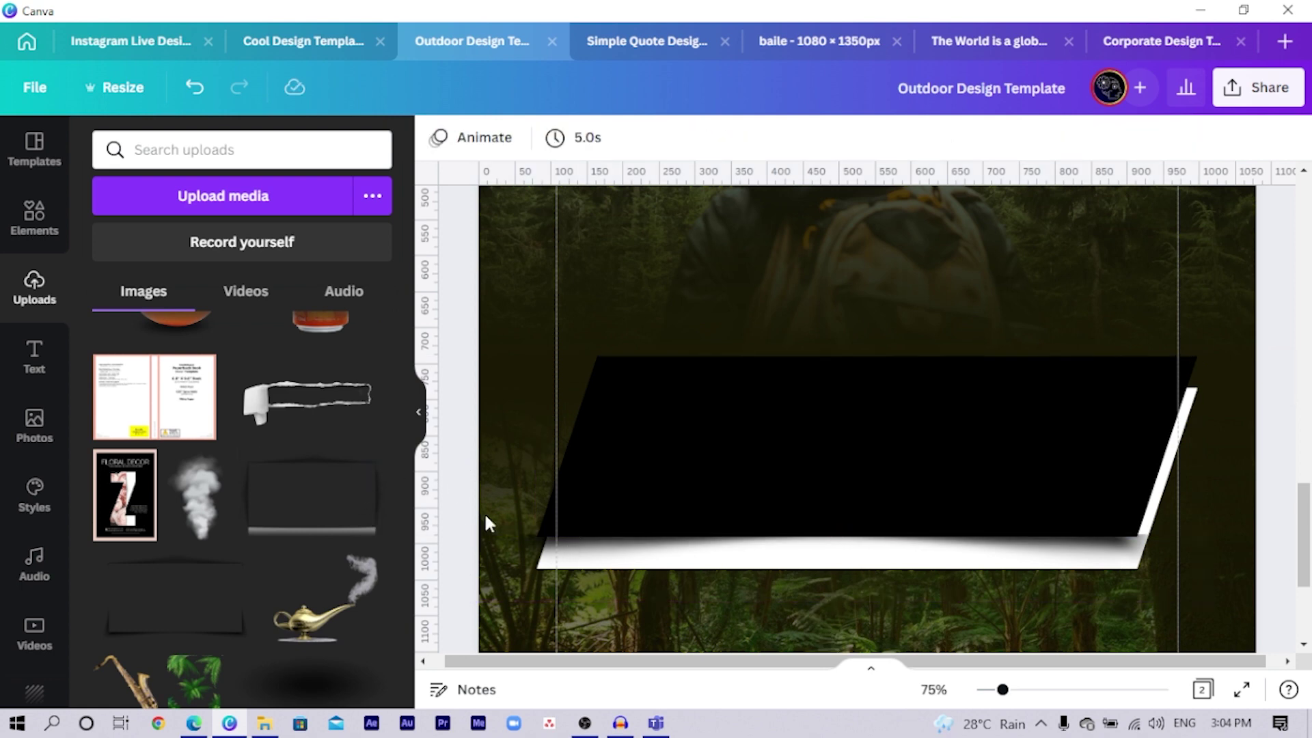
click(807, 559)
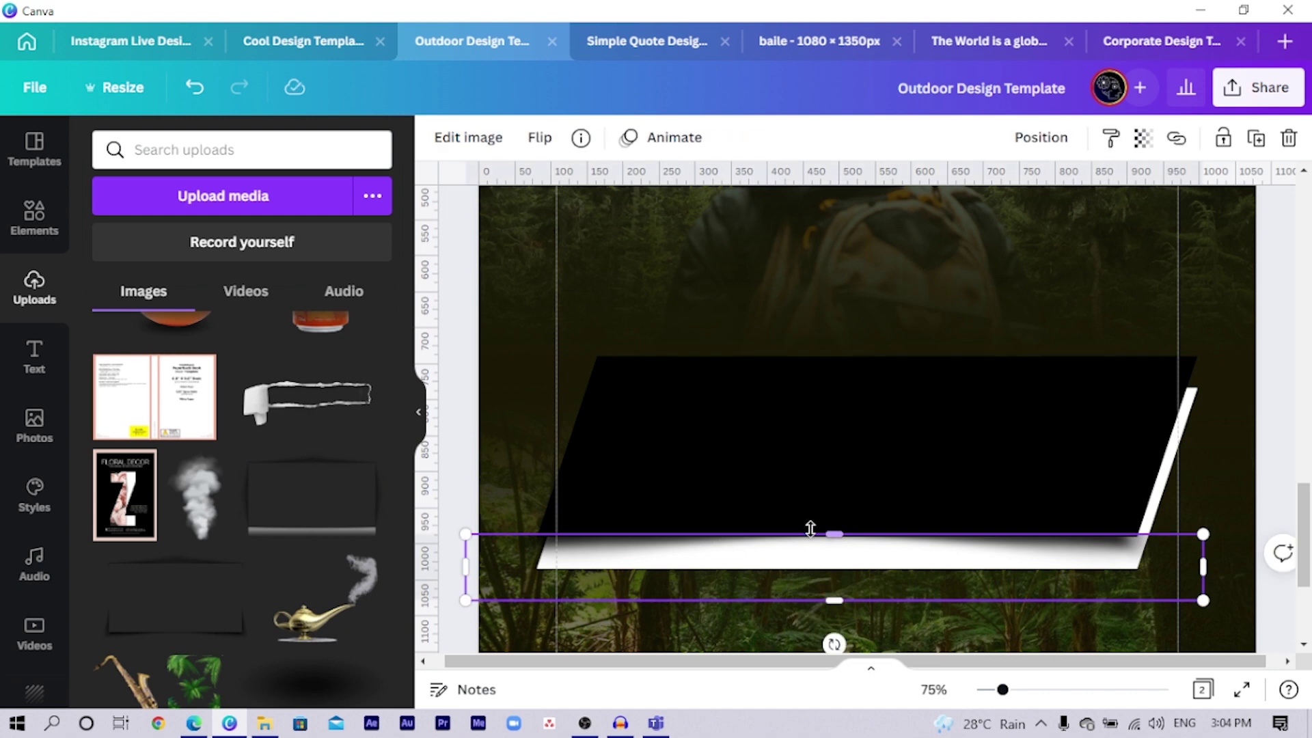
shift+click(810, 504)
key(ctrl+g)
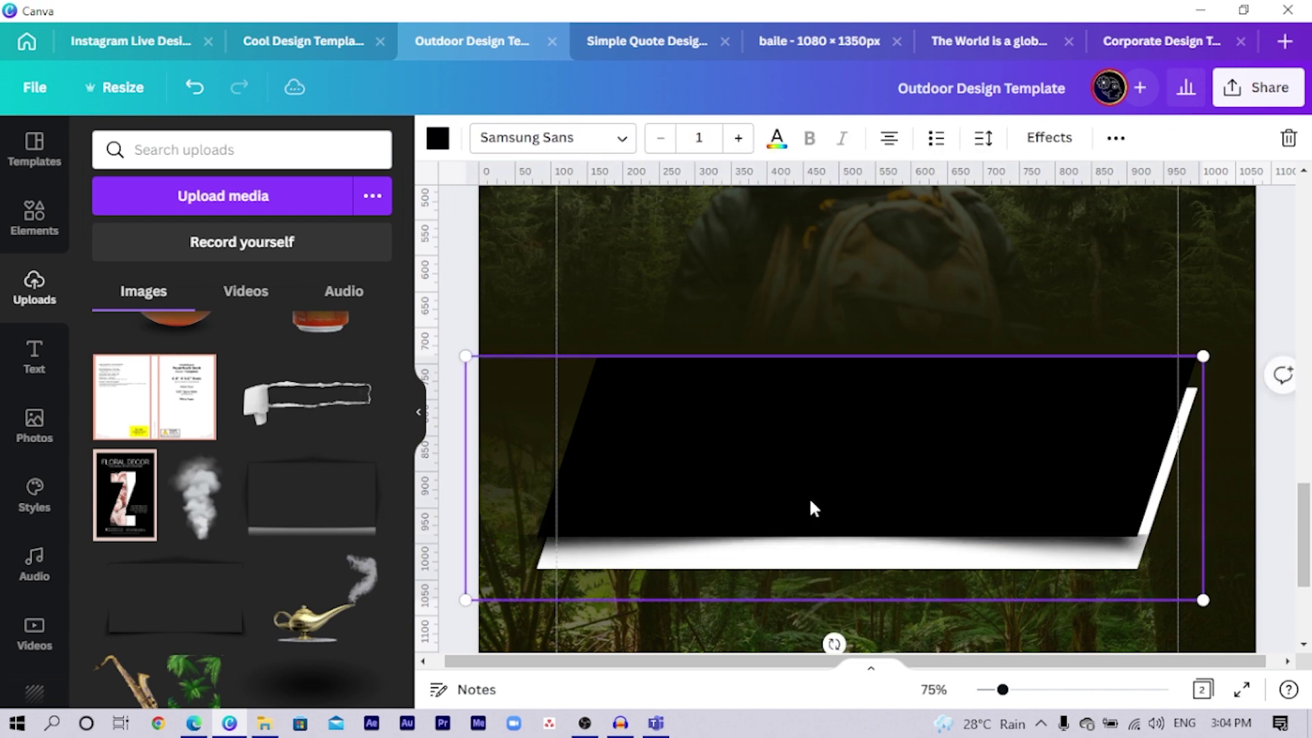
Check the group by selecting its black shape and white strip individually.
click(679, 527)
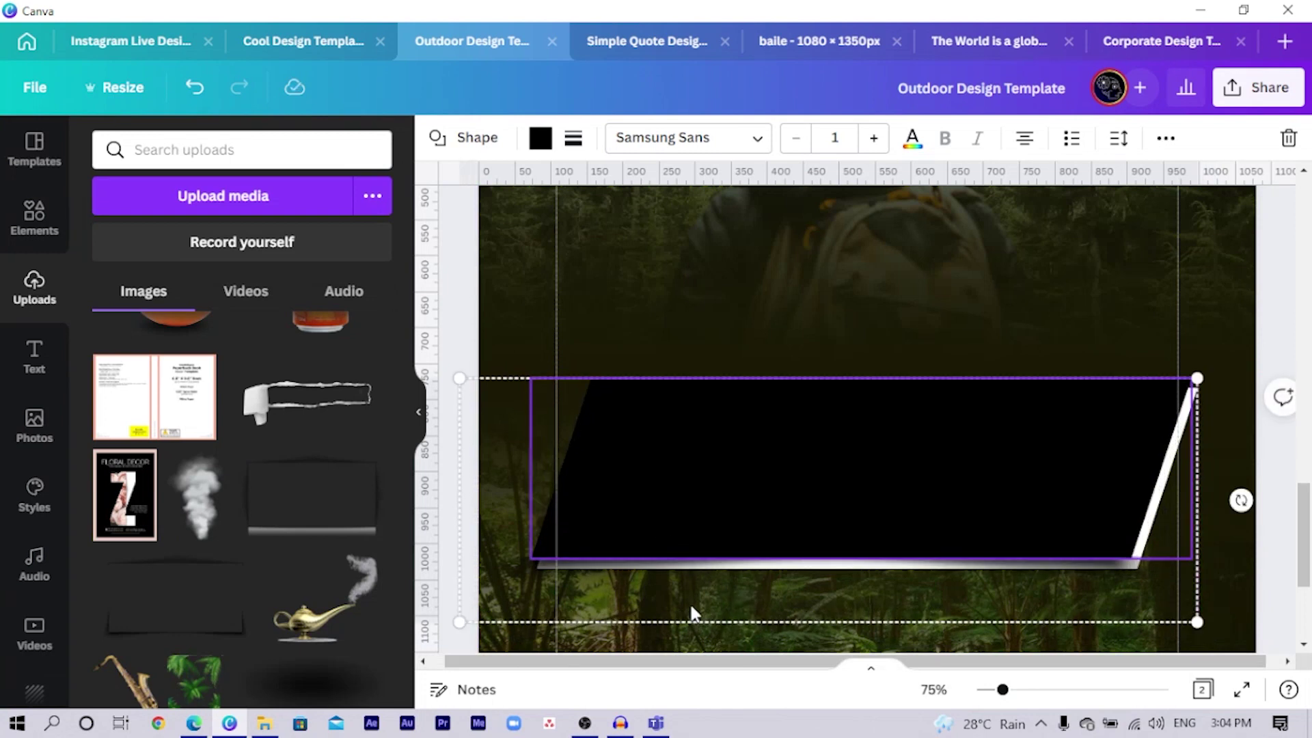
click(470, 331)
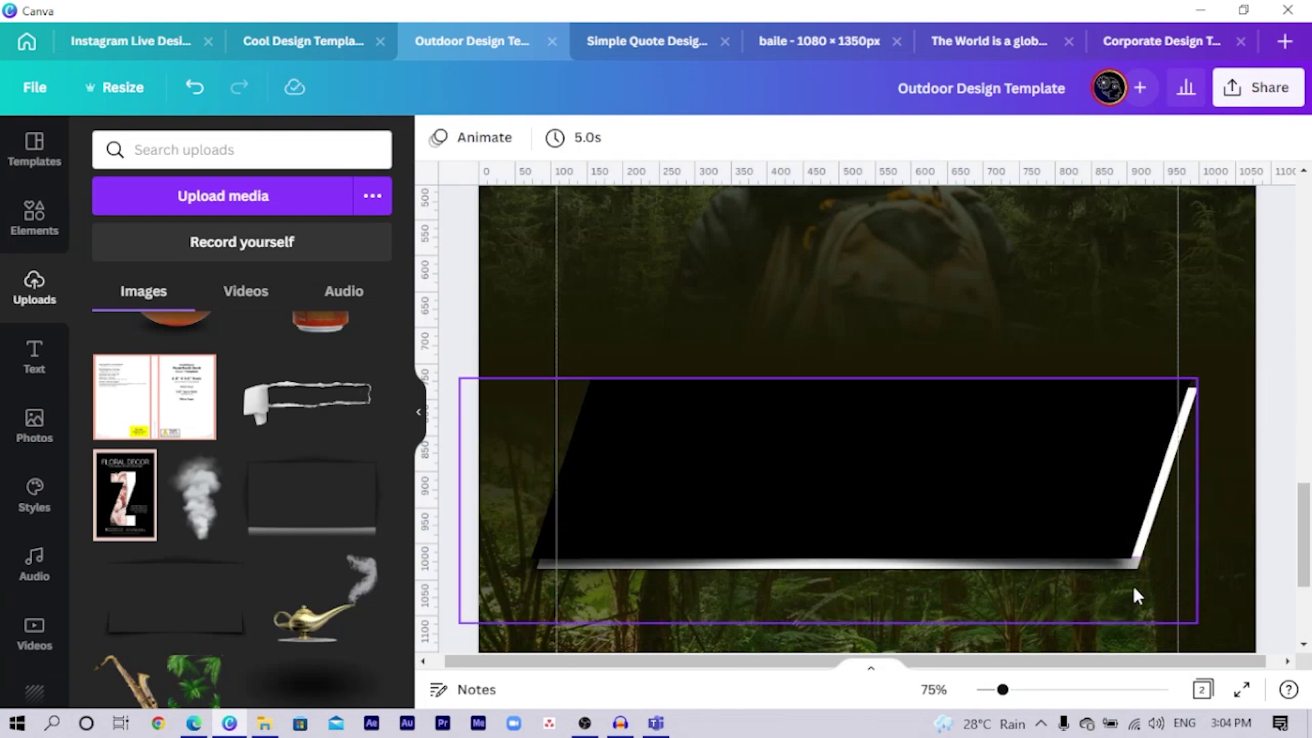
click(989, 564)
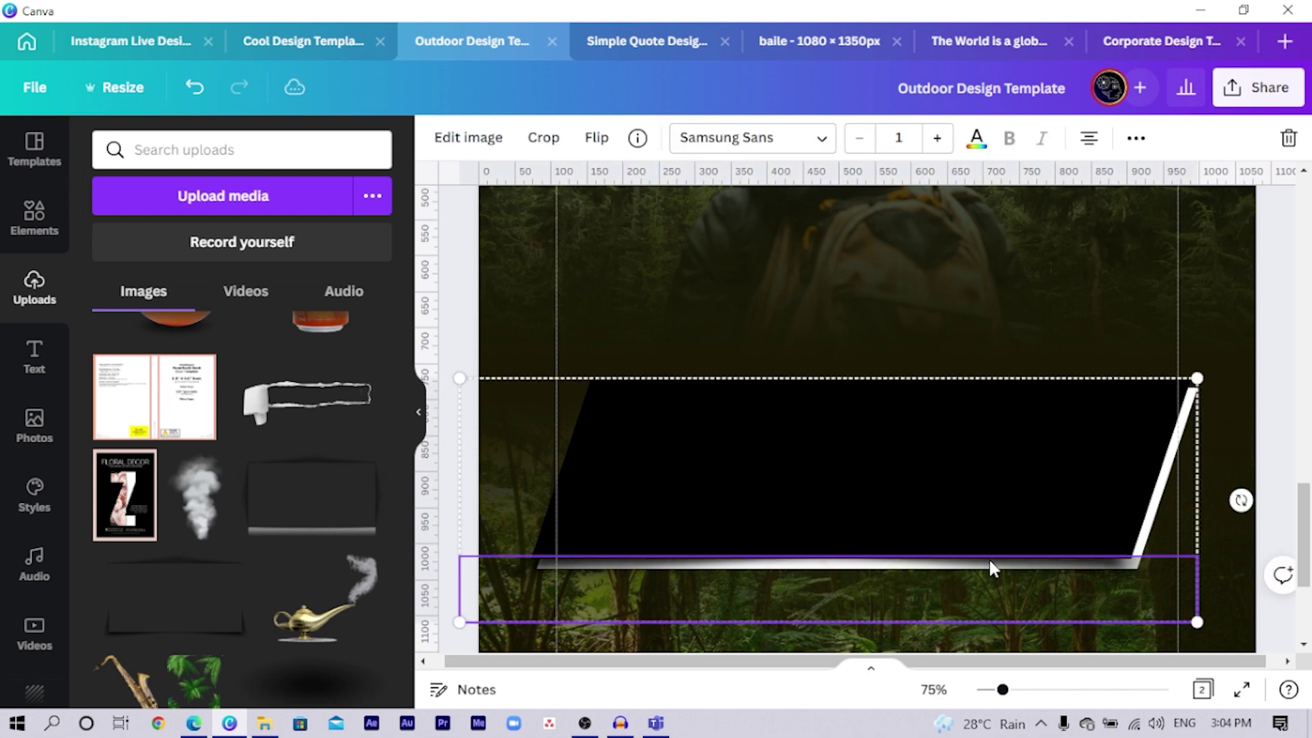
click(1068, 569)
click(1155, 589)
Stretch the white strip beneath the black shape and trim it from its left side.
click(1165, 610)
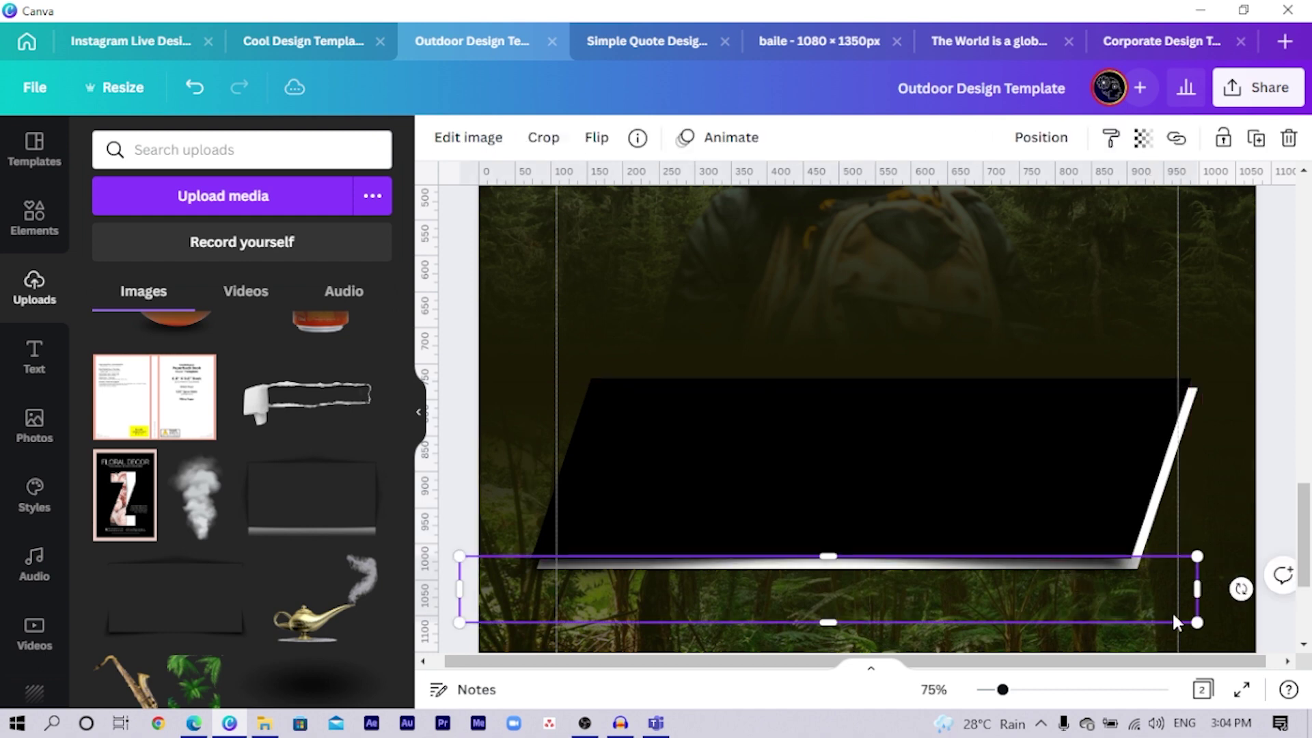
drag(1165, 623, 1160, 589)
drag(459, 589, 512, 589)
click(752, 518)
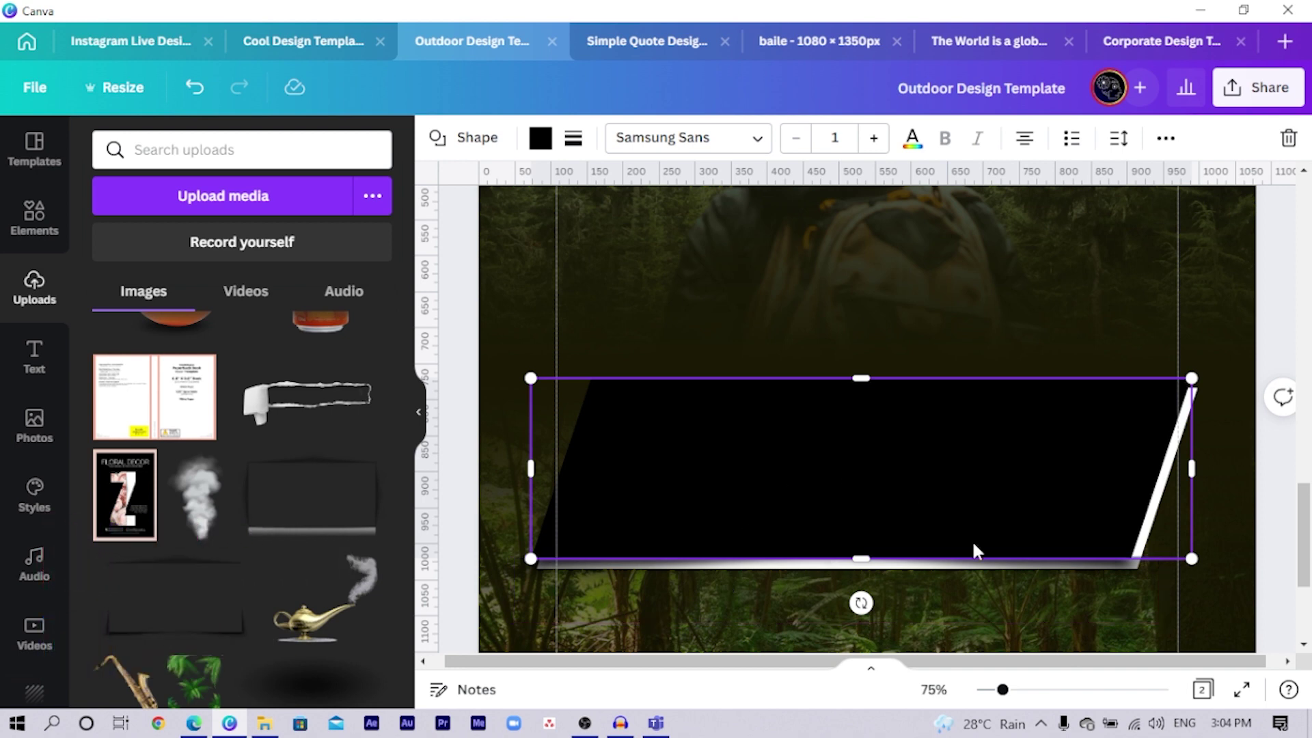
key(Escape)
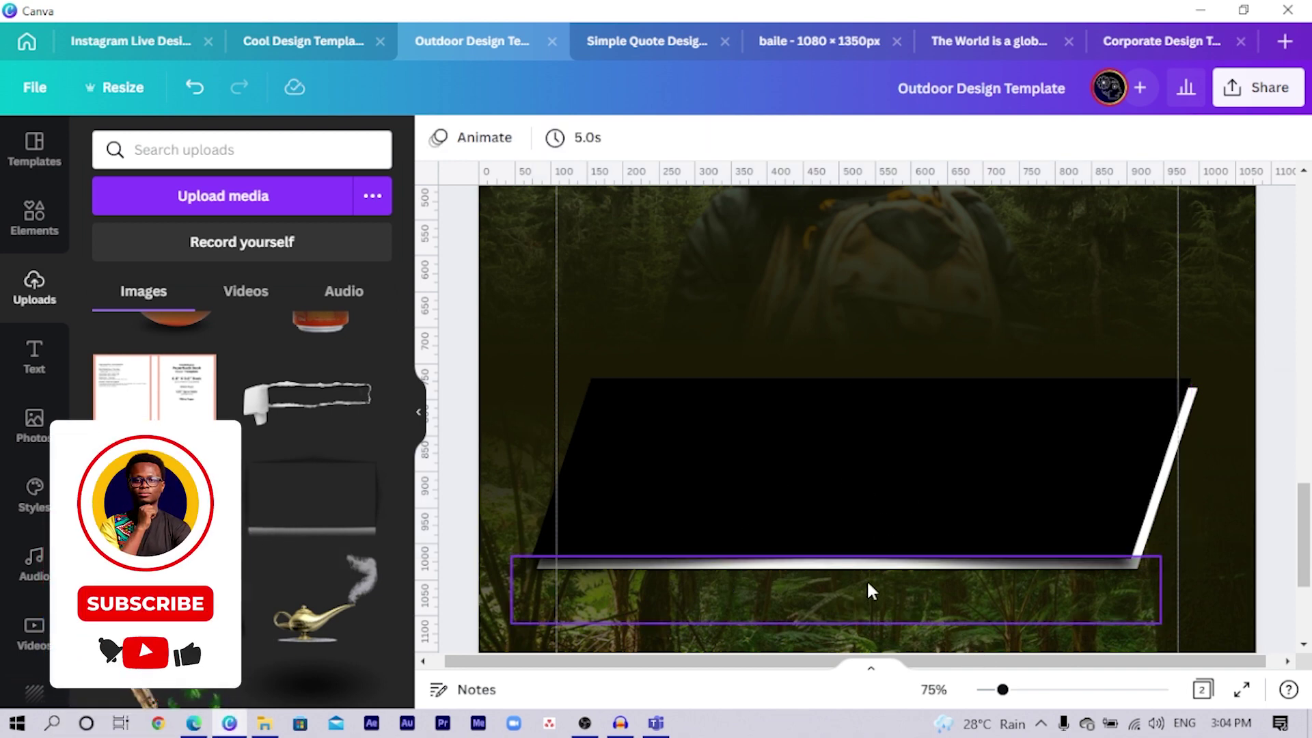
click(866, 588)
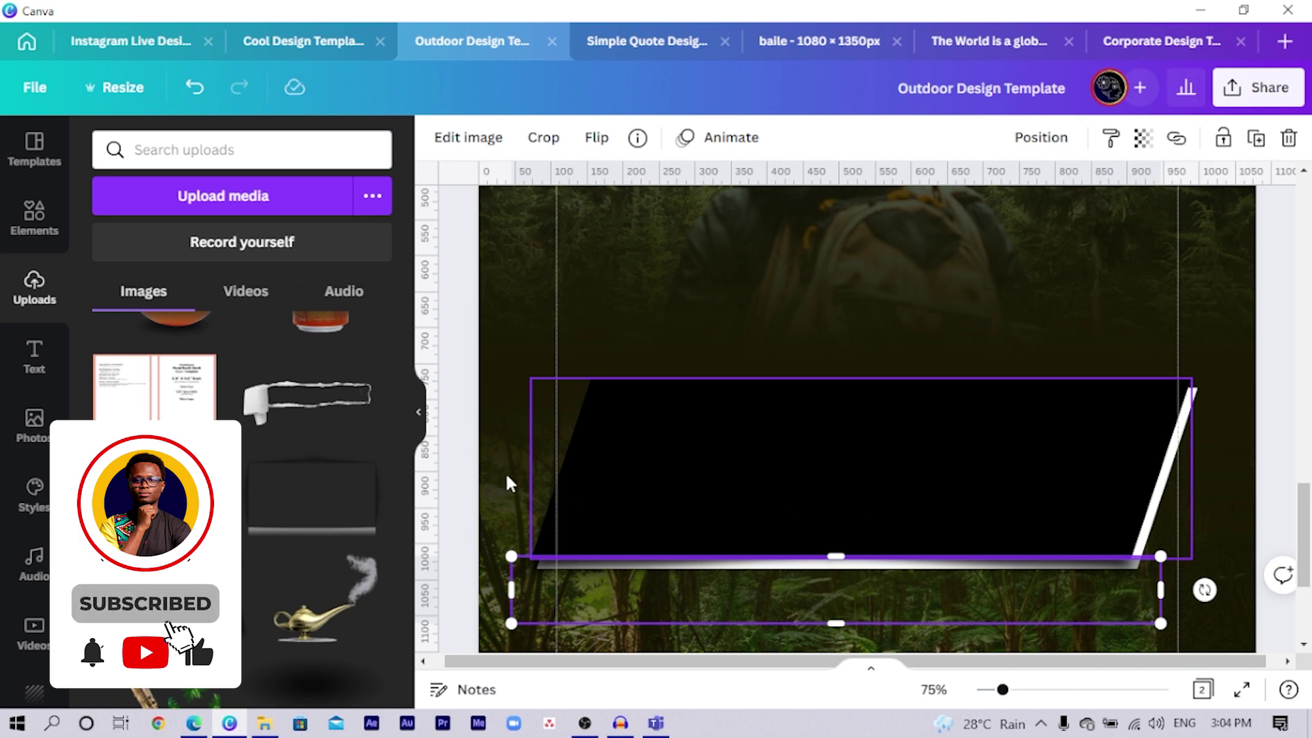
key(Escape)
Enlarge the black shape and white strip together and tilt the banner slightly.
click(733, 488)
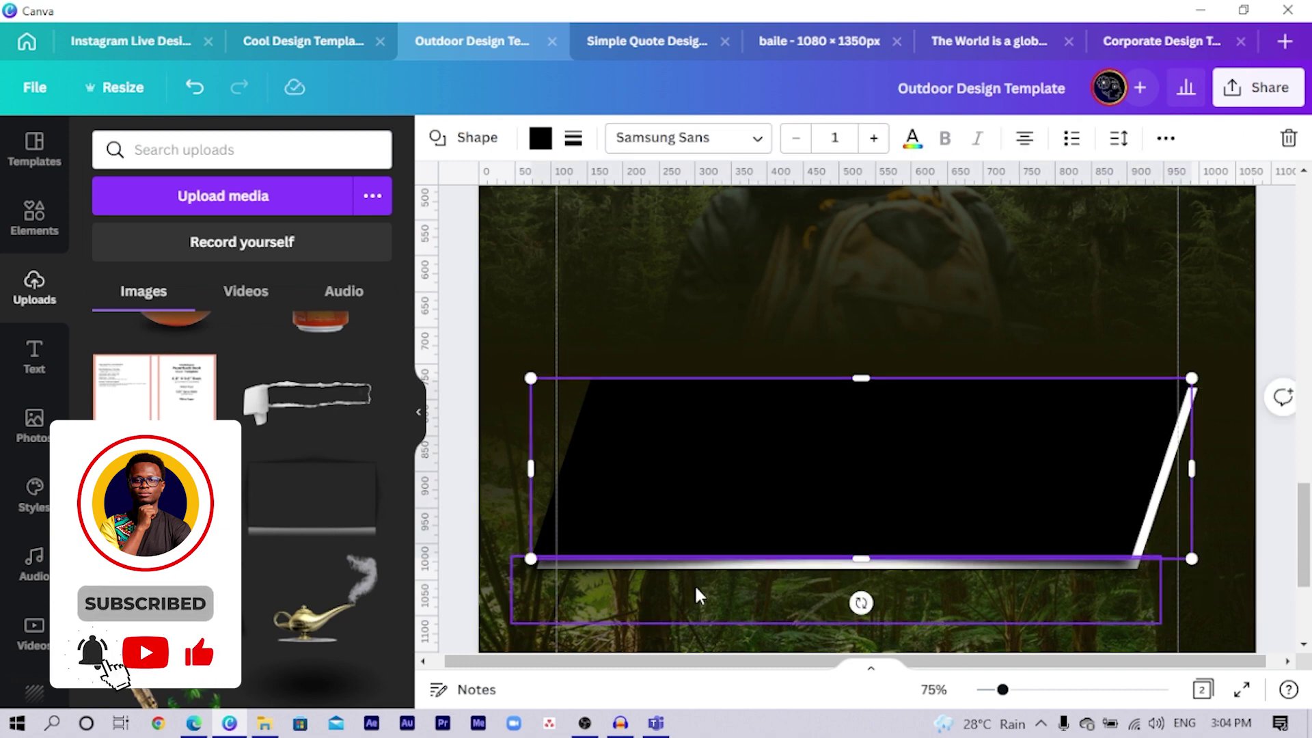
shift+click(694, 582)
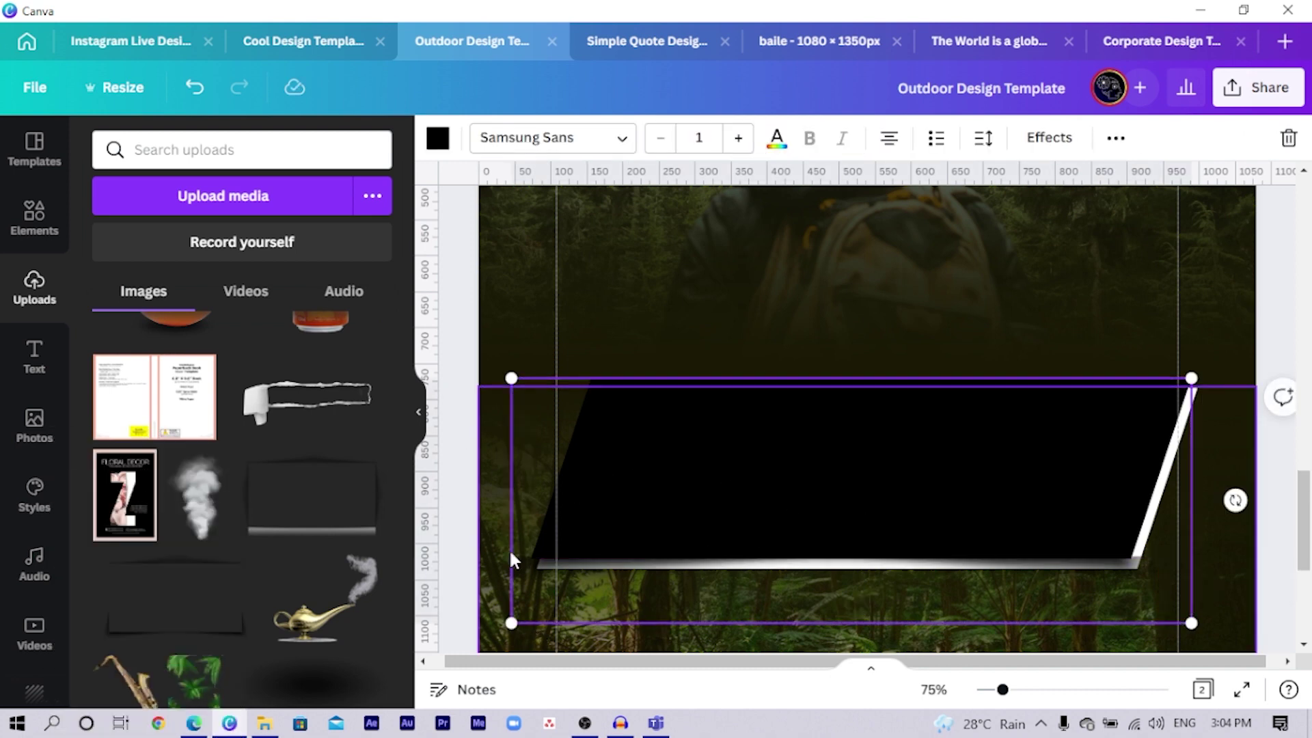
drag(513, 378, 527, 384)
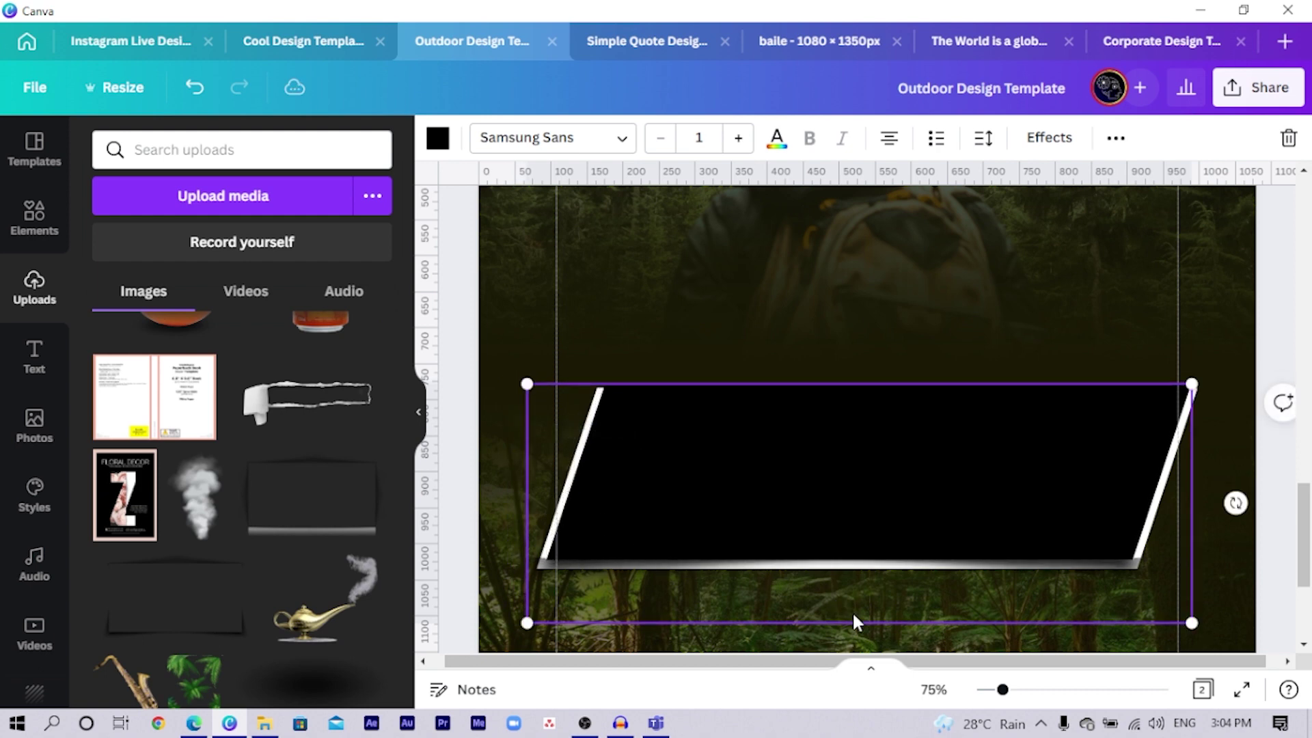
drag(1237, 501, 1270, 533)
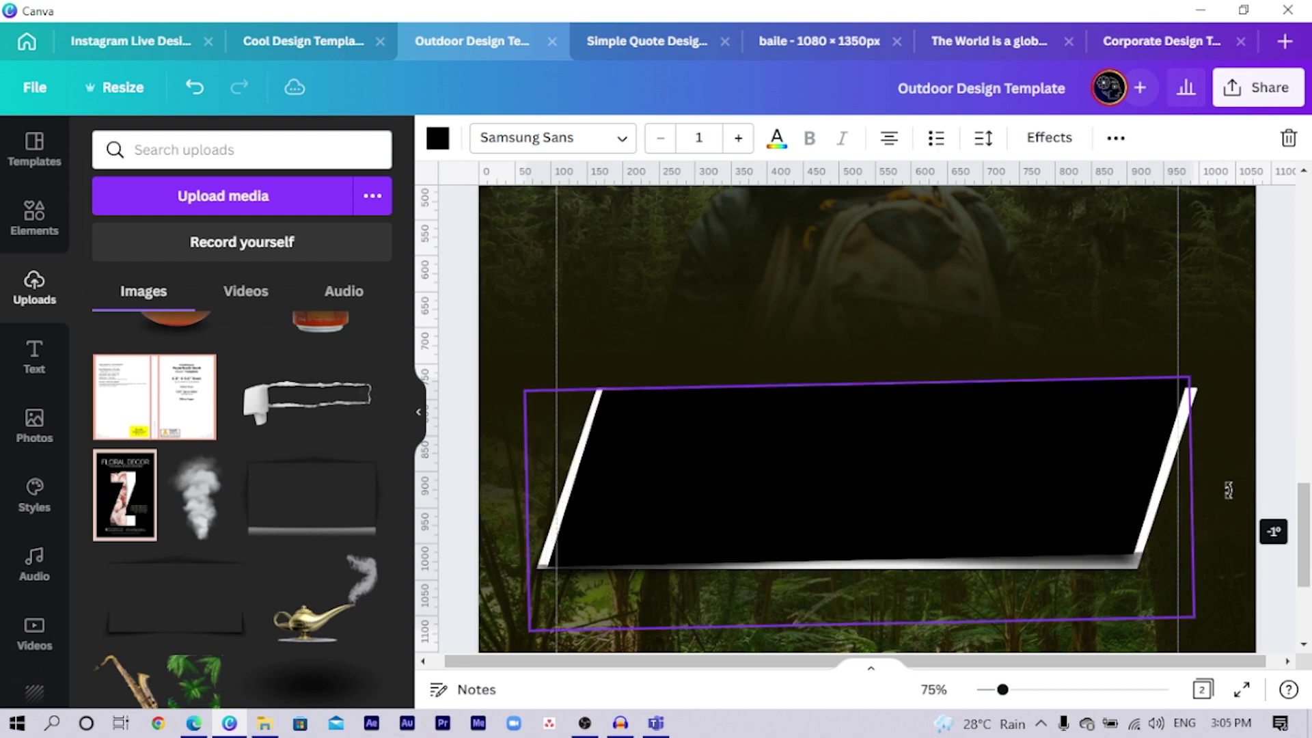
Shift the black shape slightly right so white edges frame it on both ends.
click(957, 506)
mouse_move(948, 511)
mouse_down()
mouse_move(974, 510)
mouse_move(958, 510)
mouse_up()
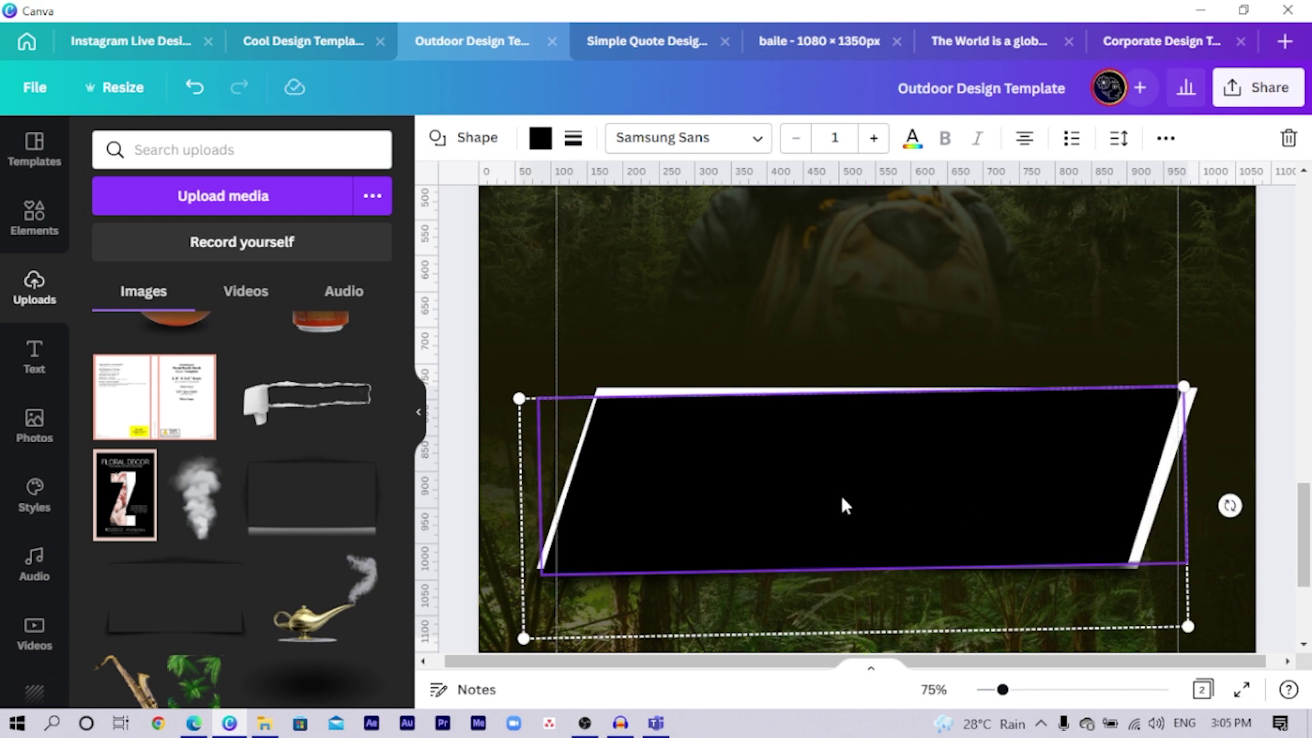
click(469, 321)
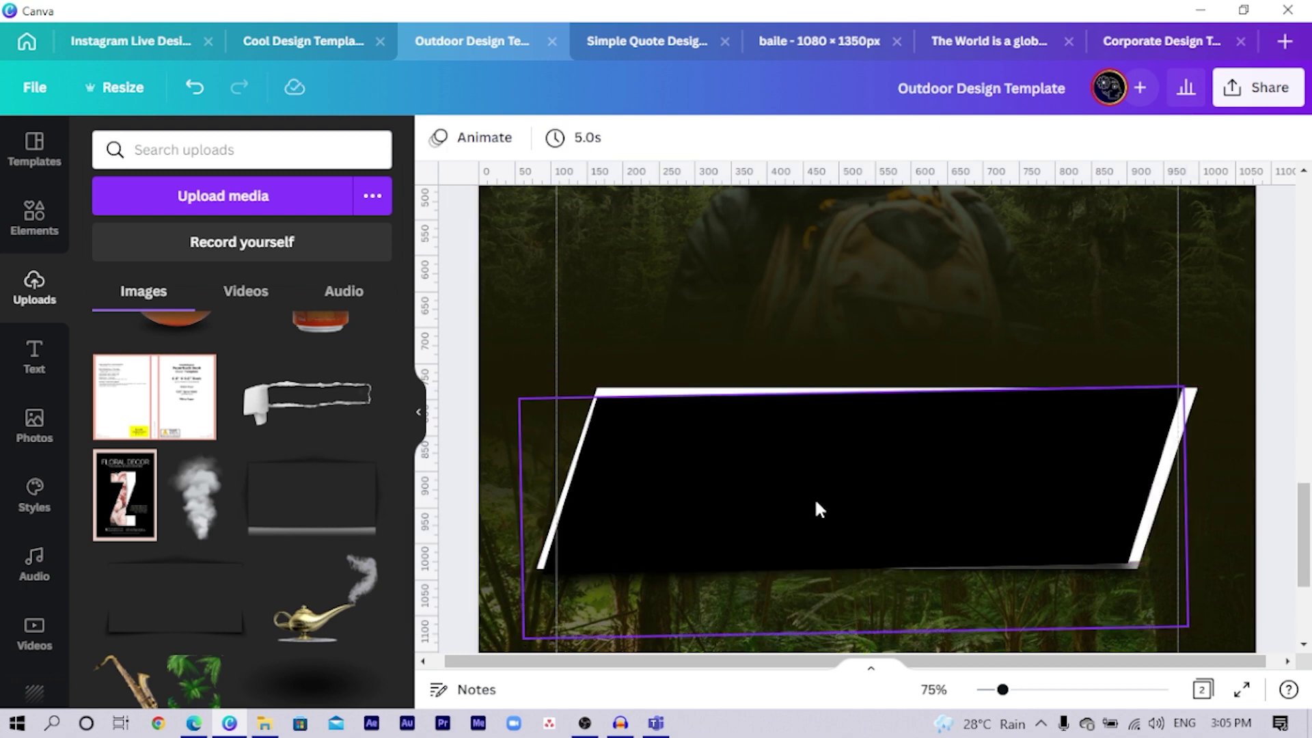
click(884, 504)
click(885, 504)
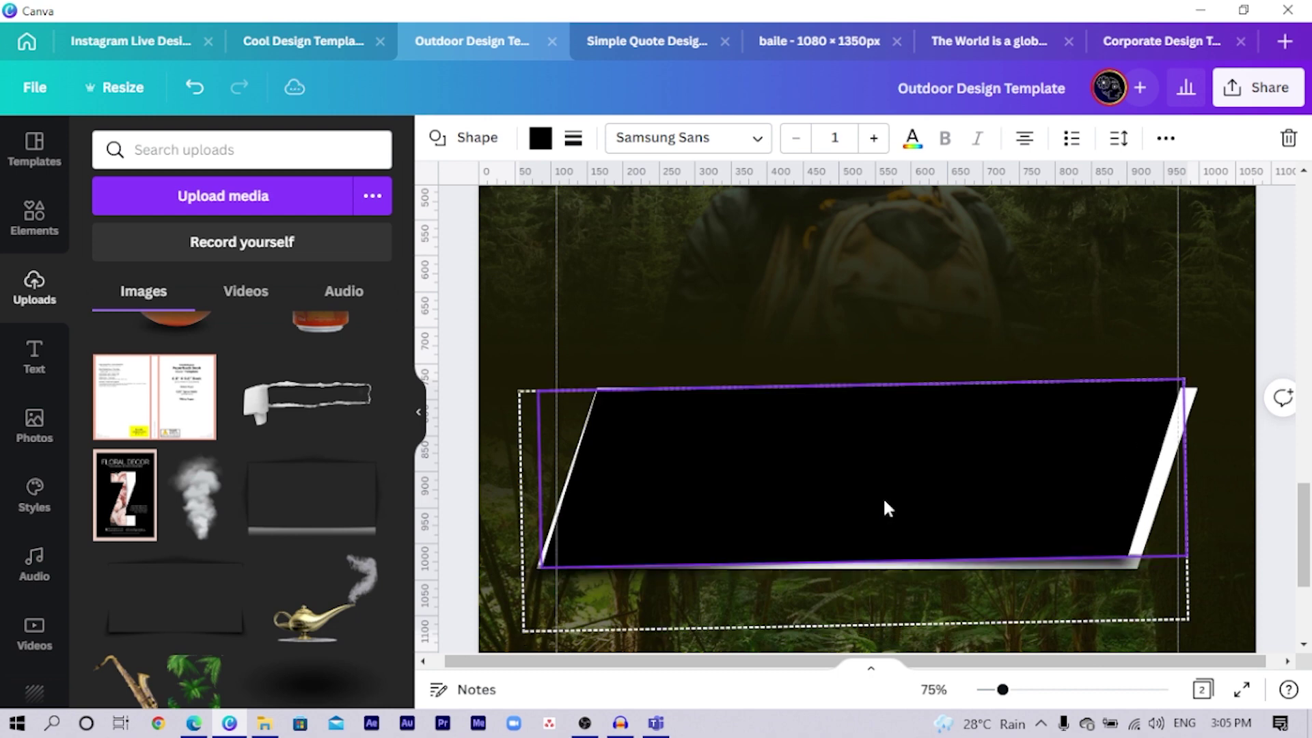
click(776, 510)
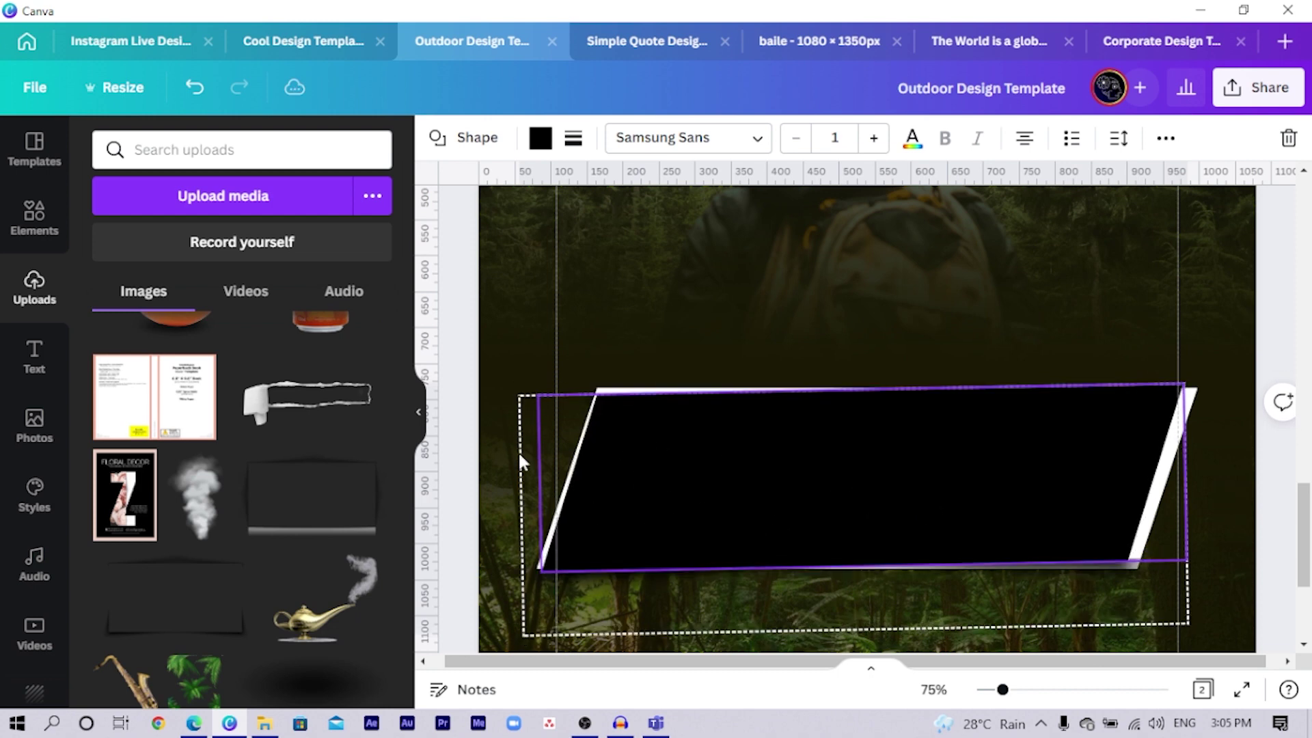
click(464, 306)
scroll(791, 579, down, 5)
scroll(820, 478, up, 4)
scroll(848, 386, up, 3)
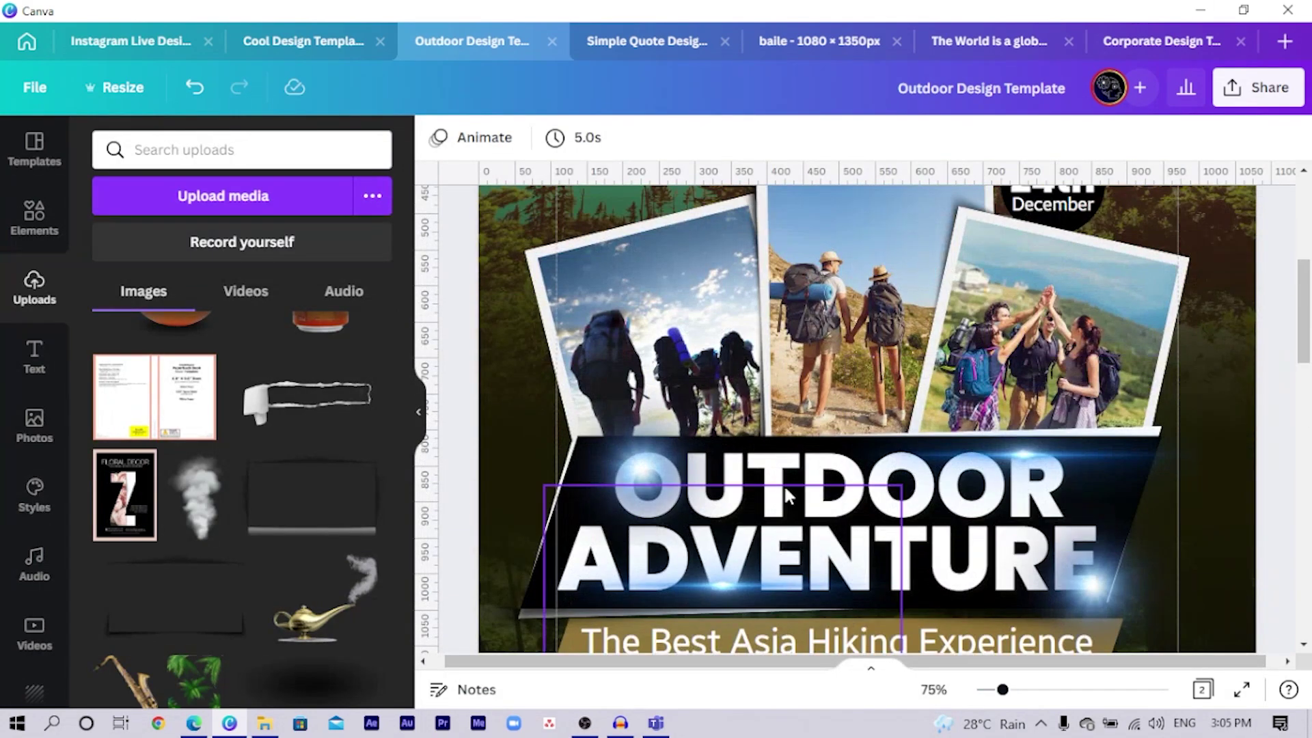
Copy page 1's ADVENTURE text onto page 2's banner and make a second copy.
click(842, 471)
click(827, 556)
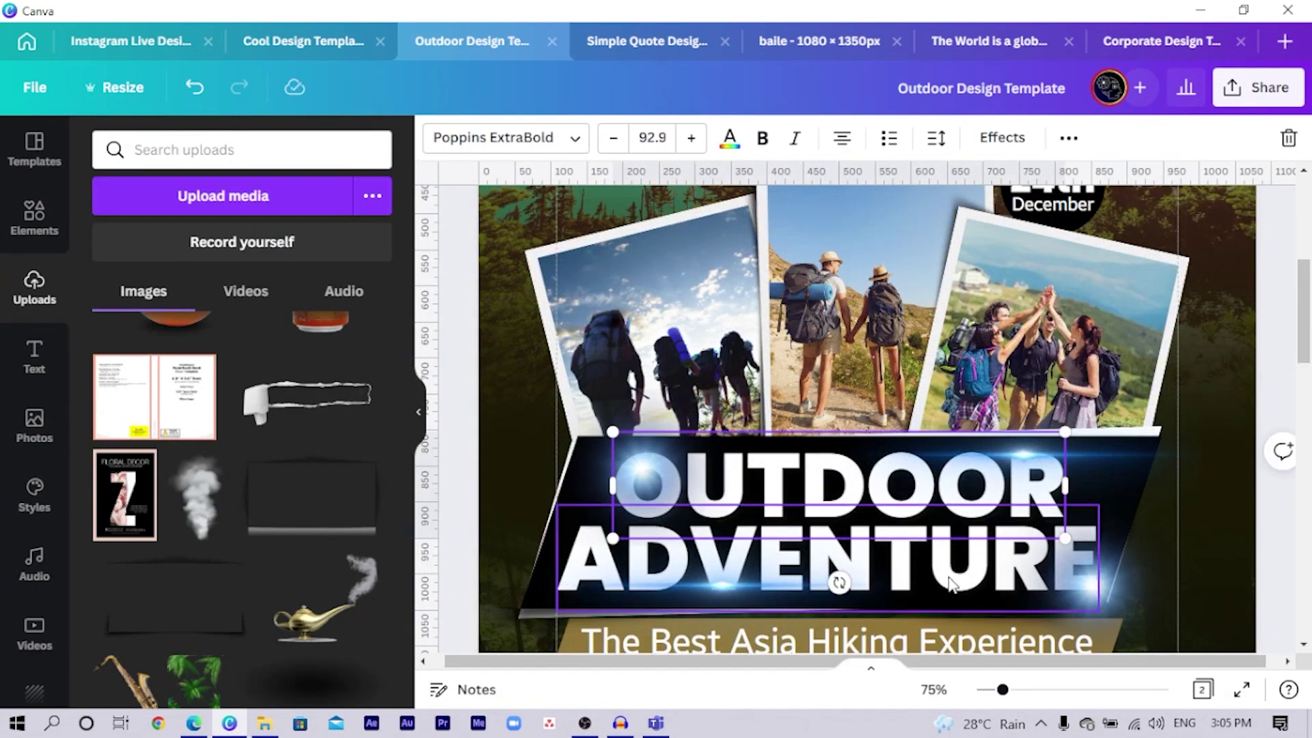
scroll(950, 574, down, 10)
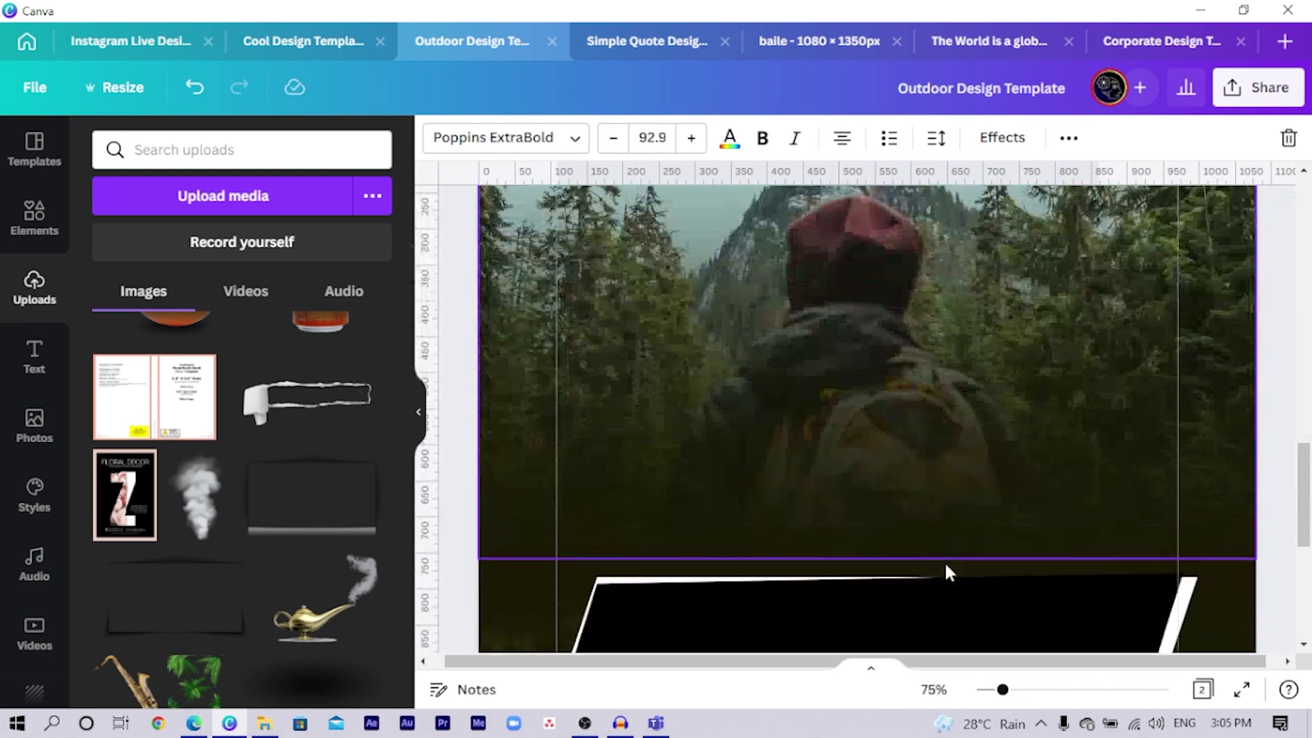
text(ADVENTURE)
scroll(854, 376, up, 5)
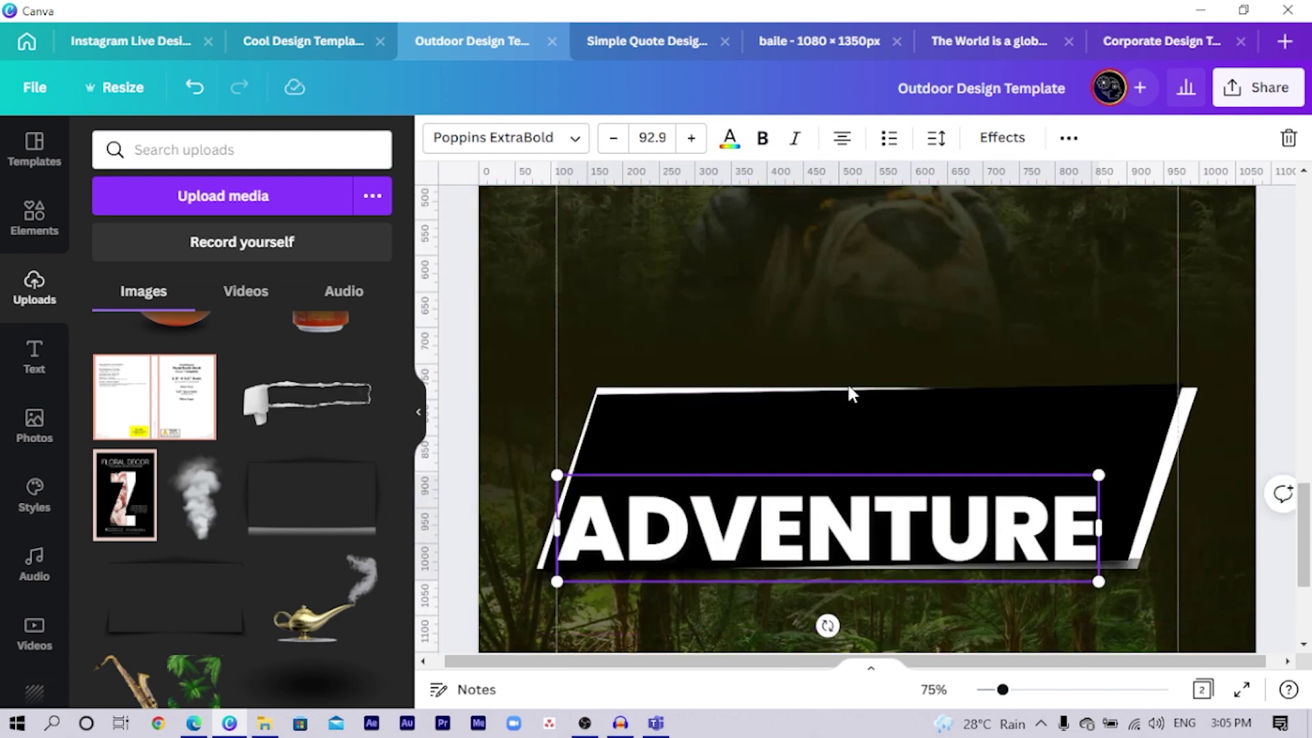
drag(820, 524, 859, 467)
key(ctrl+v)
Retype the top copy as OUTDOOR and nudge it above ADVENTURE.
double_click(859, 465)
text(O)
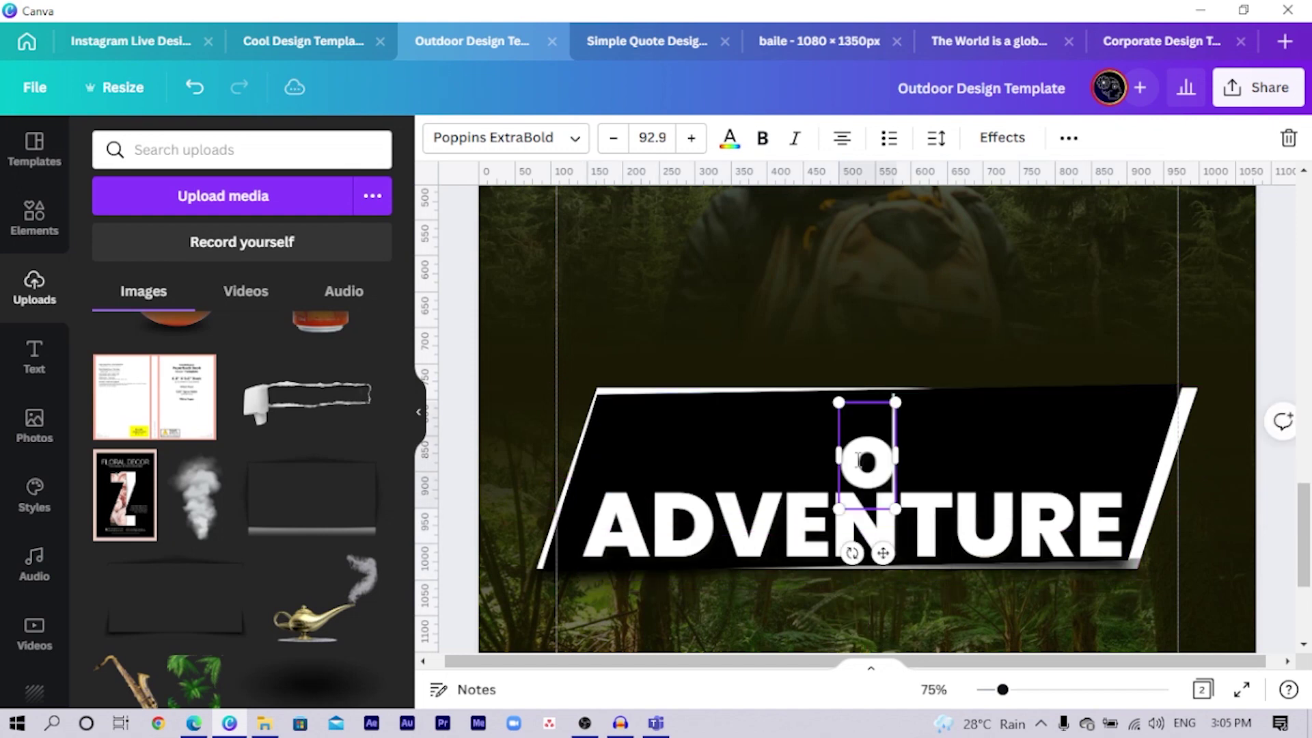
key(BackSpace)
text(OUT)
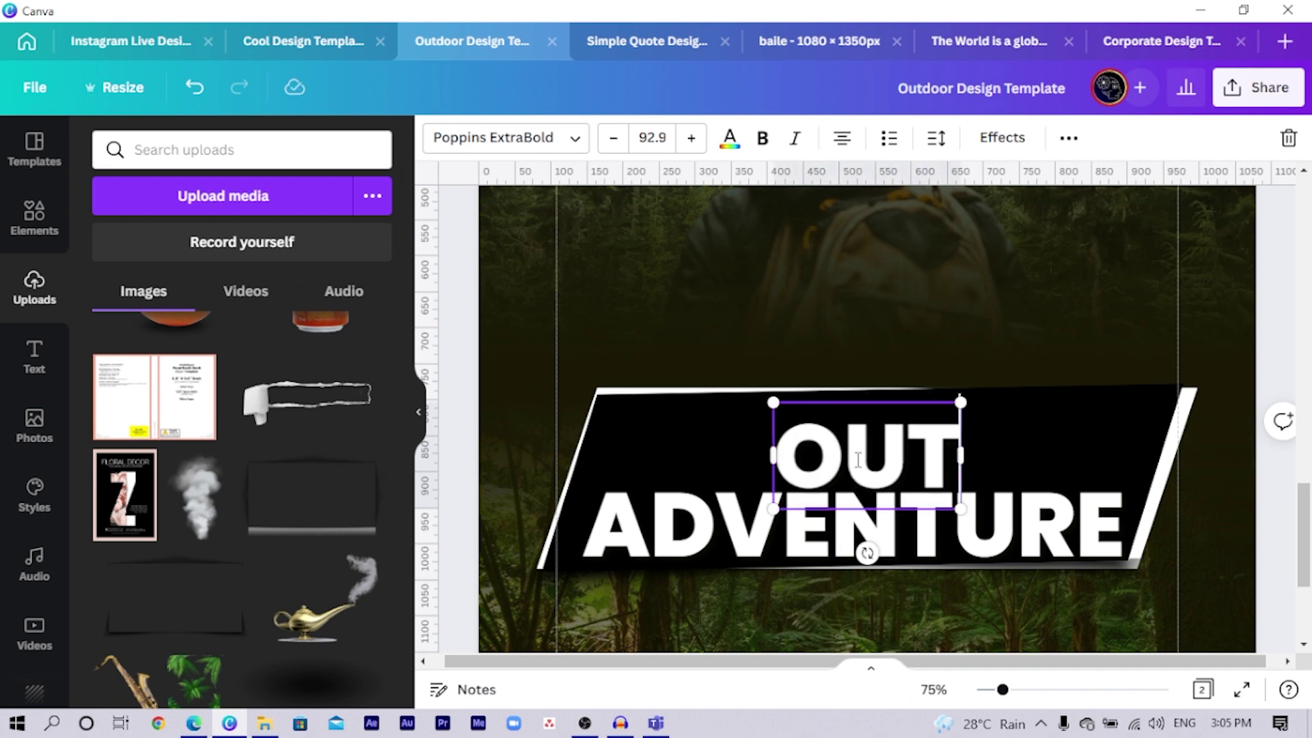
text(DOOR)
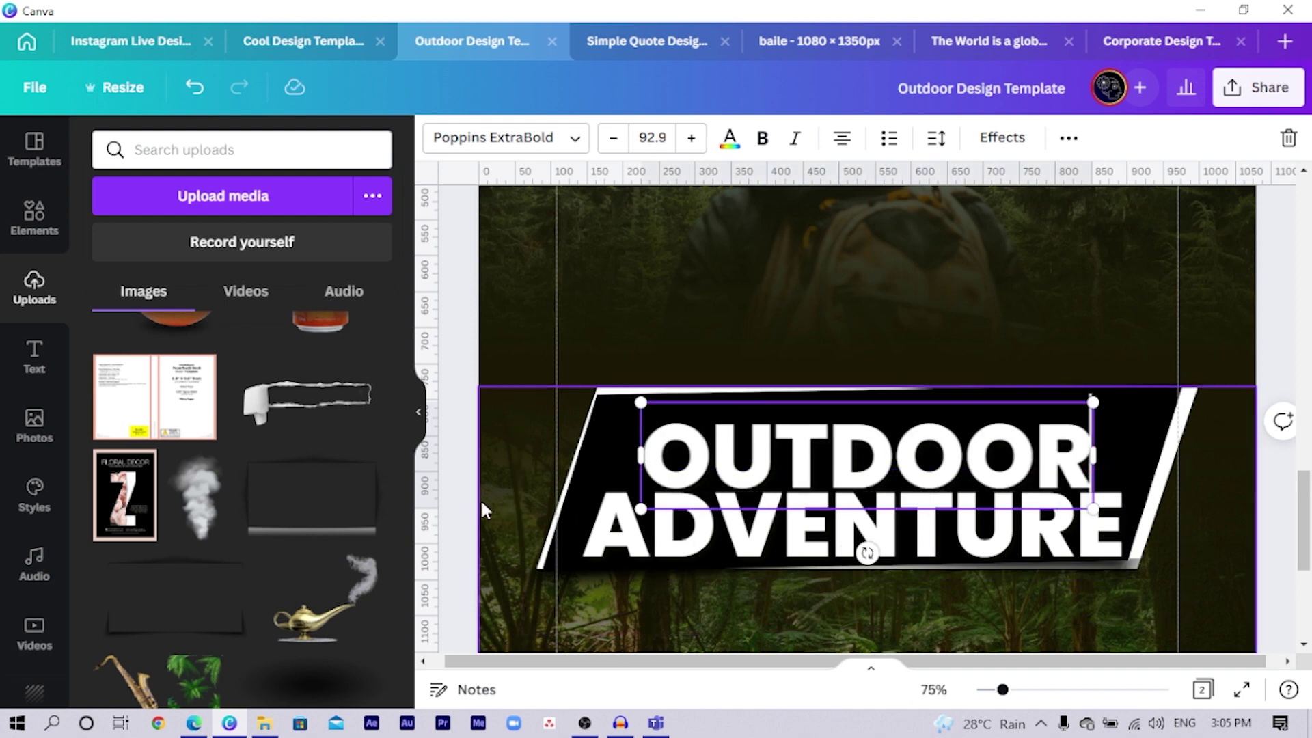
key(Escape)
drag(843, 453, 850, 449)
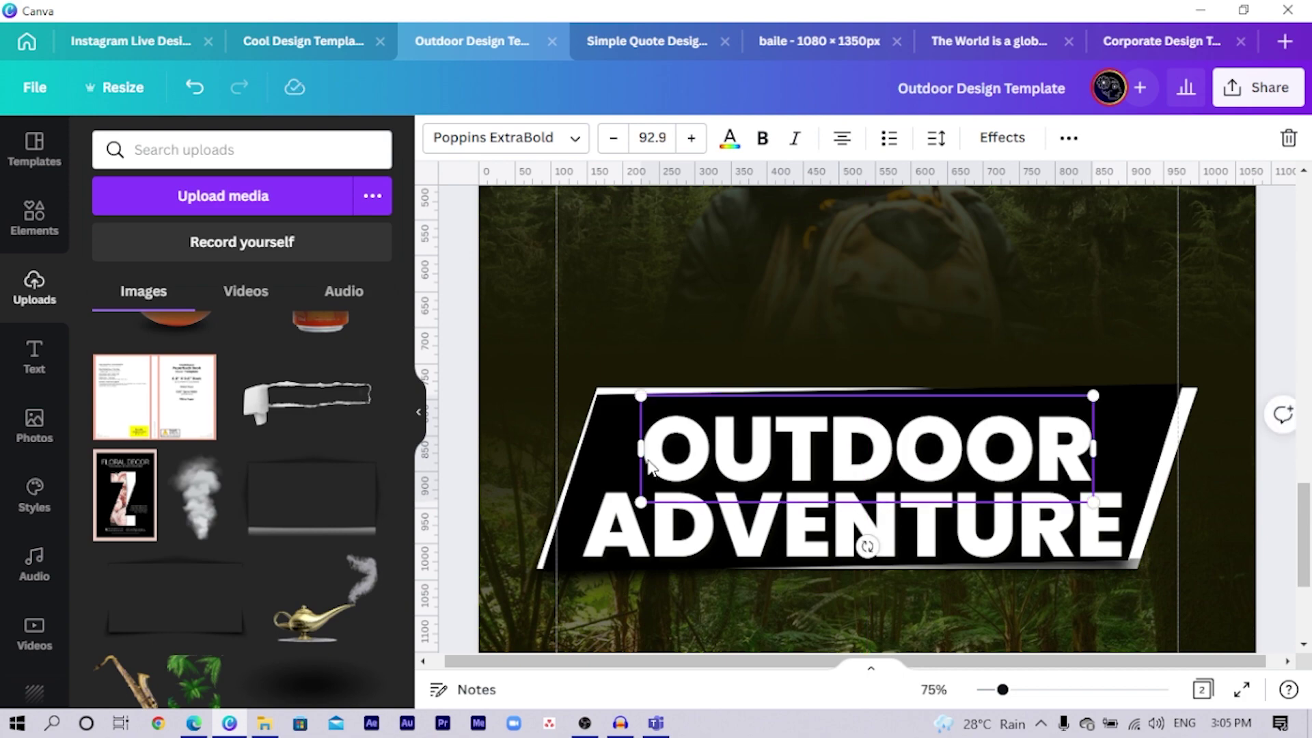
click(458, 465)
scroll(468, 469, up, 5)
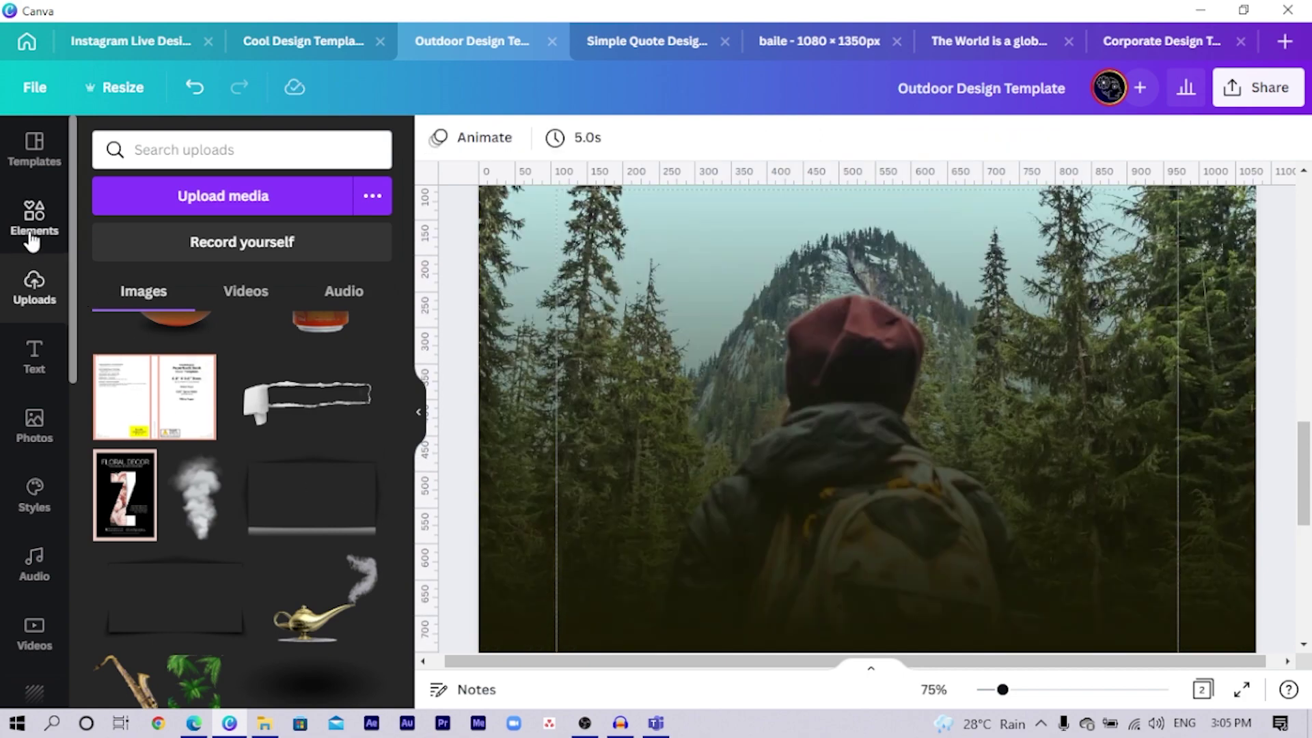
Add a square from Lines & Shapes, move it to the page's upper middle and stretch it taller.
click(32, 232)
scroll(275, 529, up, 4)
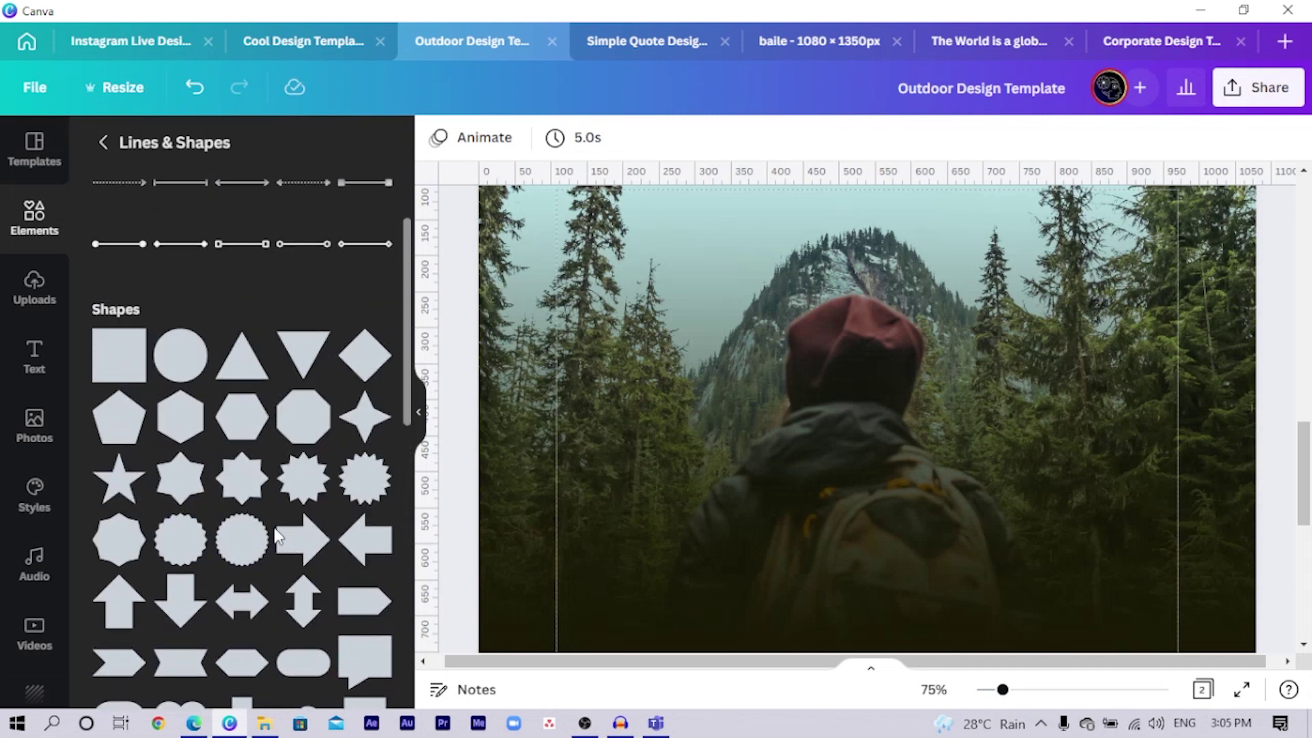
click(131, 345)
click(119, 355)
drag(843, 524, 727, 369)
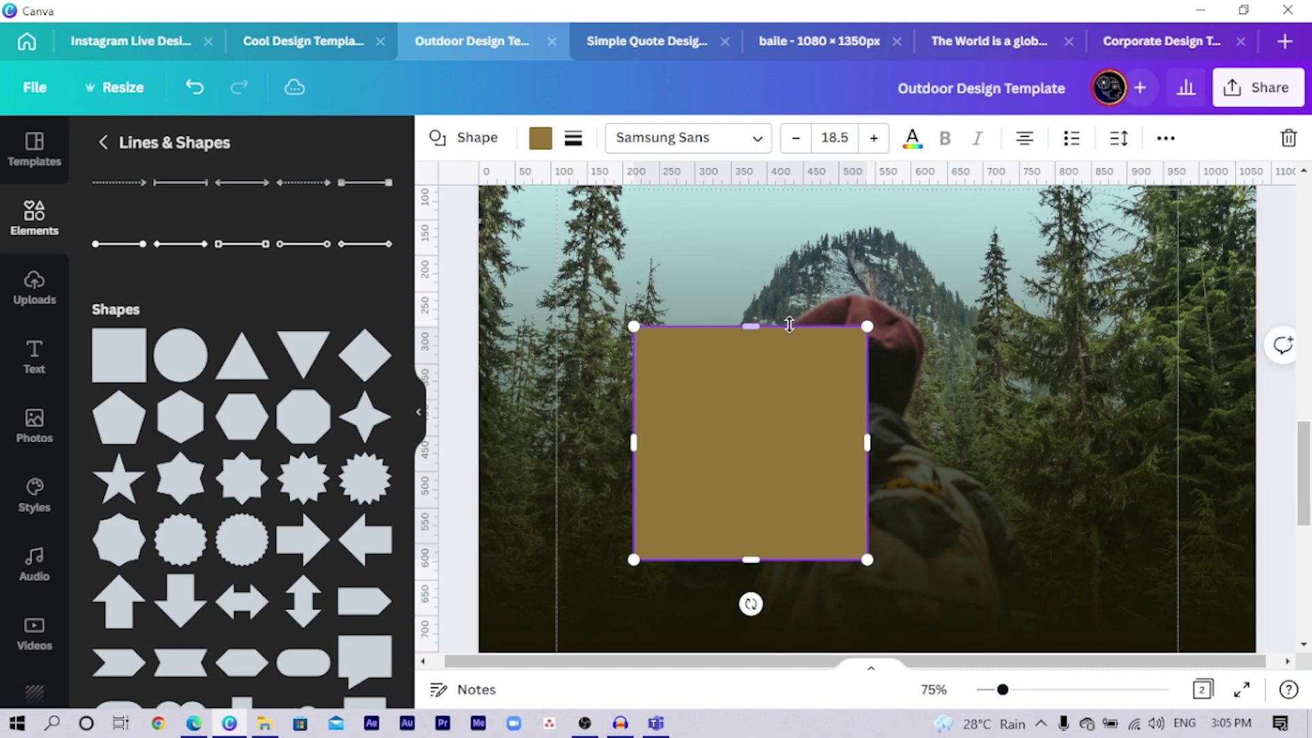
drag(759, 319, 738, 270)
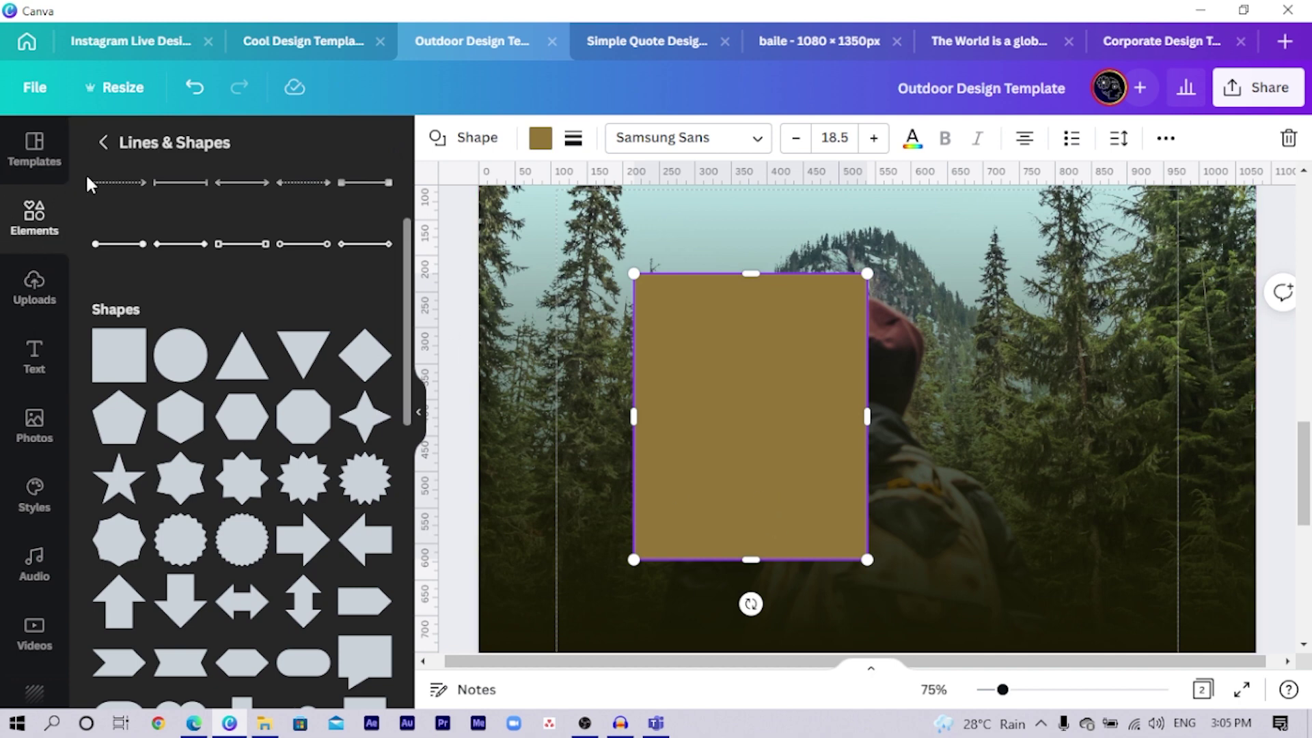
Return to the main elements library, scroll down to Grids and deselect the rectangle.
click(105, 145)
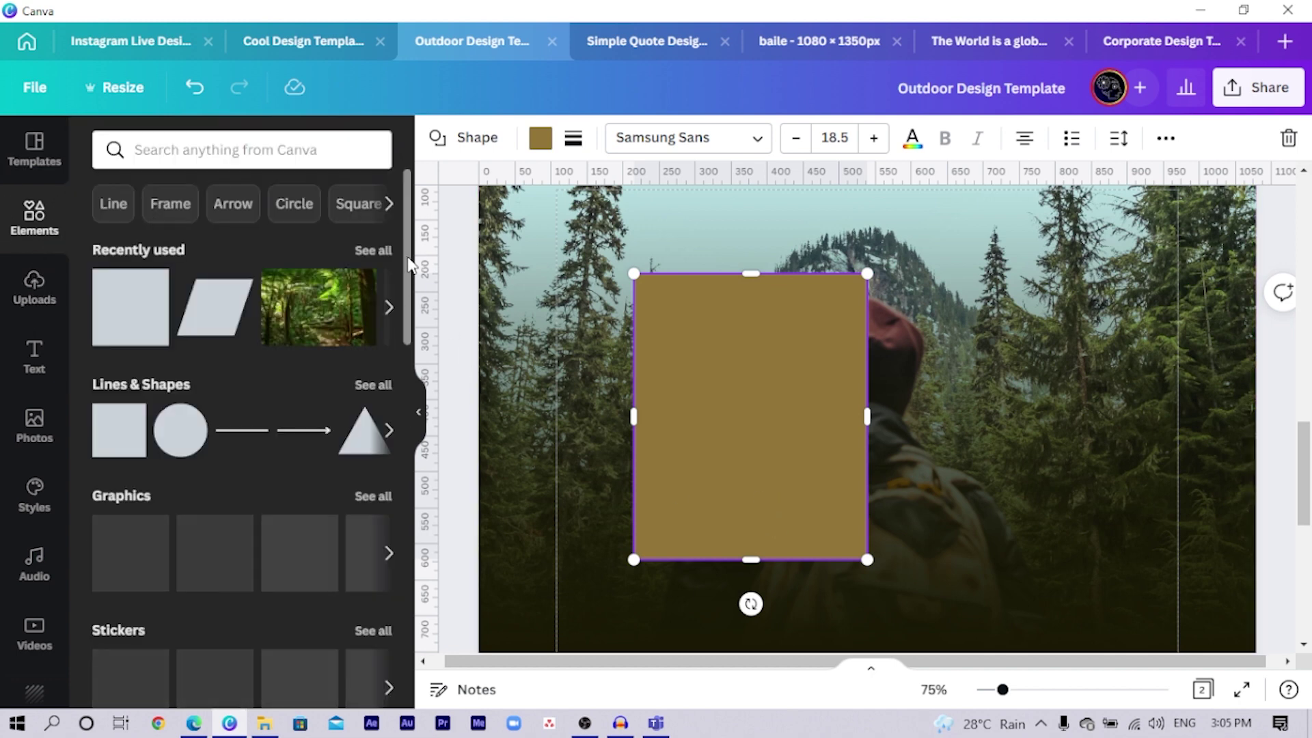
scroll(365, 432, down, 15)
scroll(395, 577, down, 3)
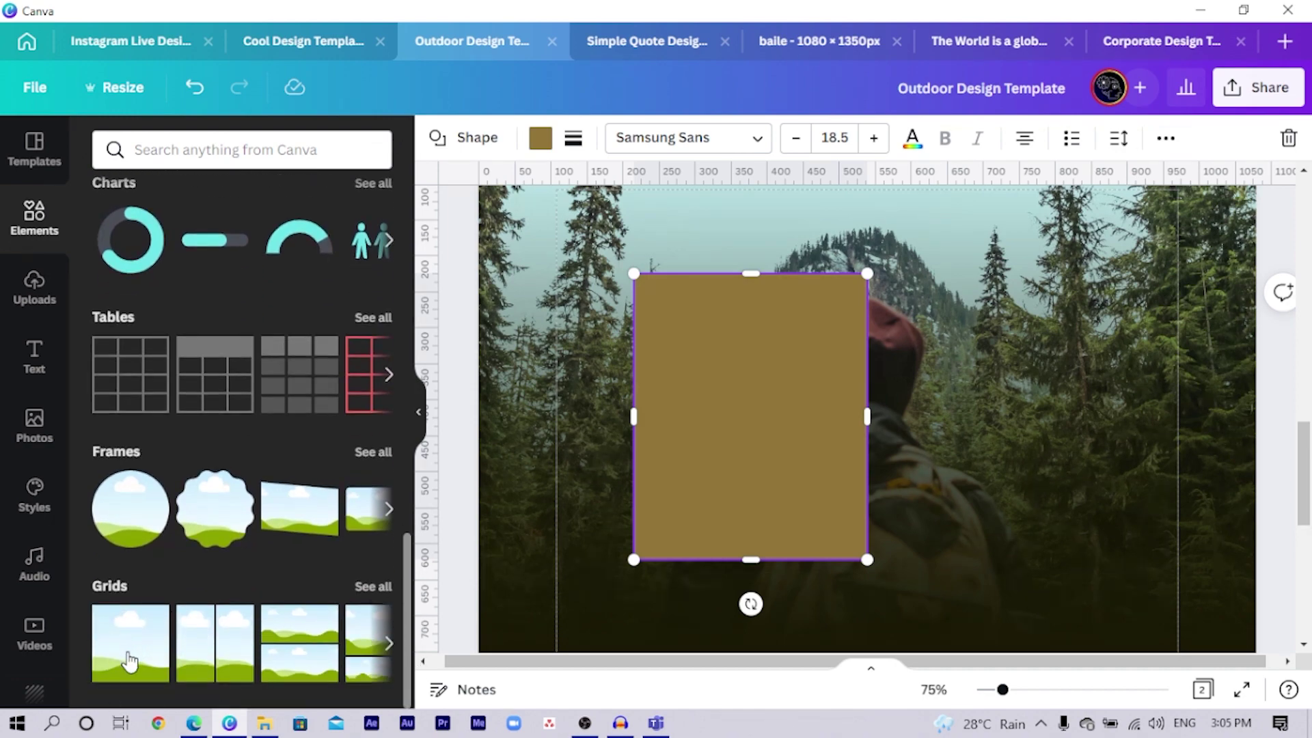
key(Escape)
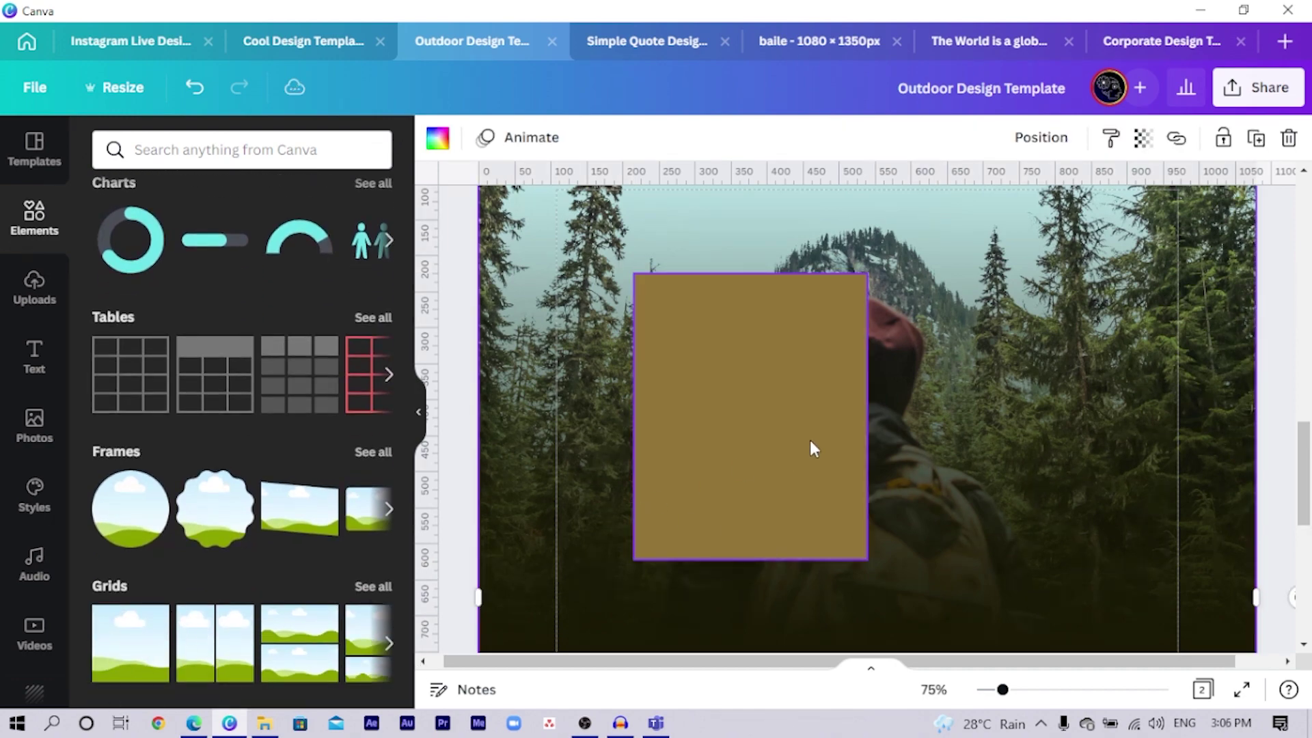
Adjust page 2's height and crop the landscape picture narrower from both sides.
scroll(531, 580, down, 3)
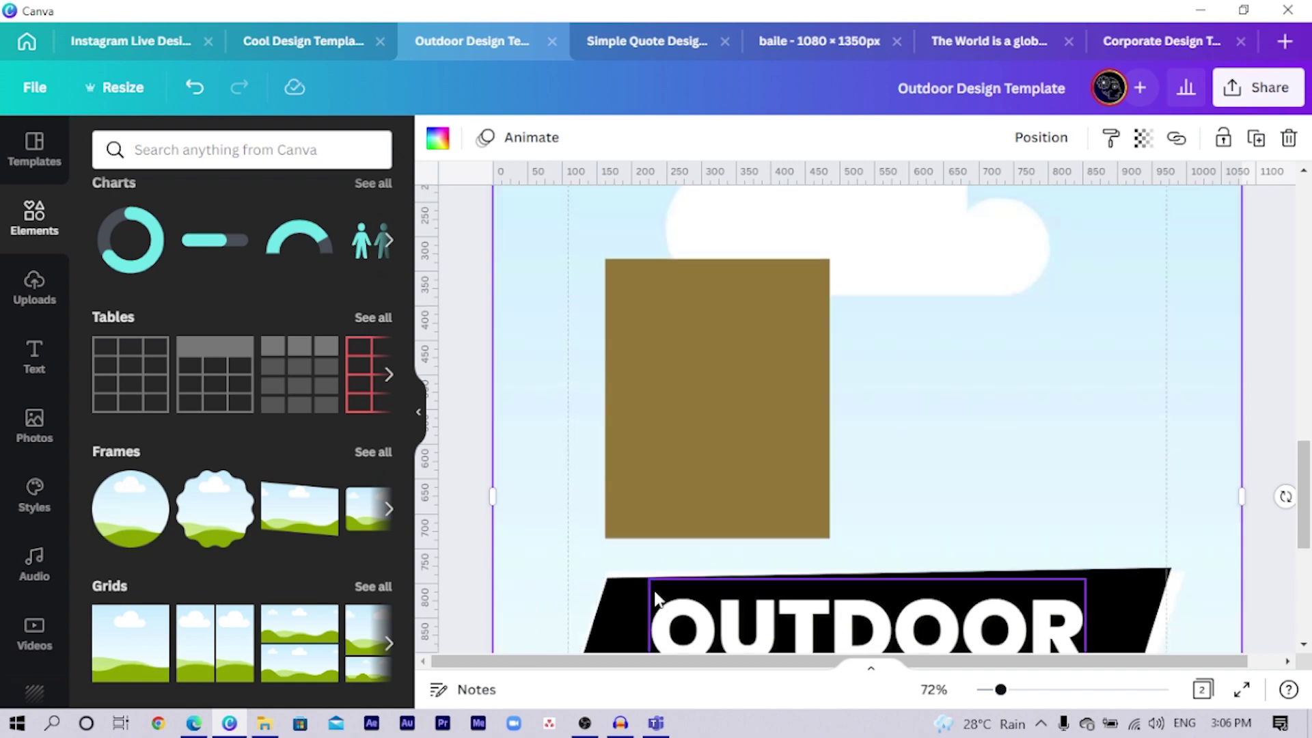
scroll(655, 601, down, 5)
drag(852, 554, 835, 530)
scroll(892, 378, up, 4)
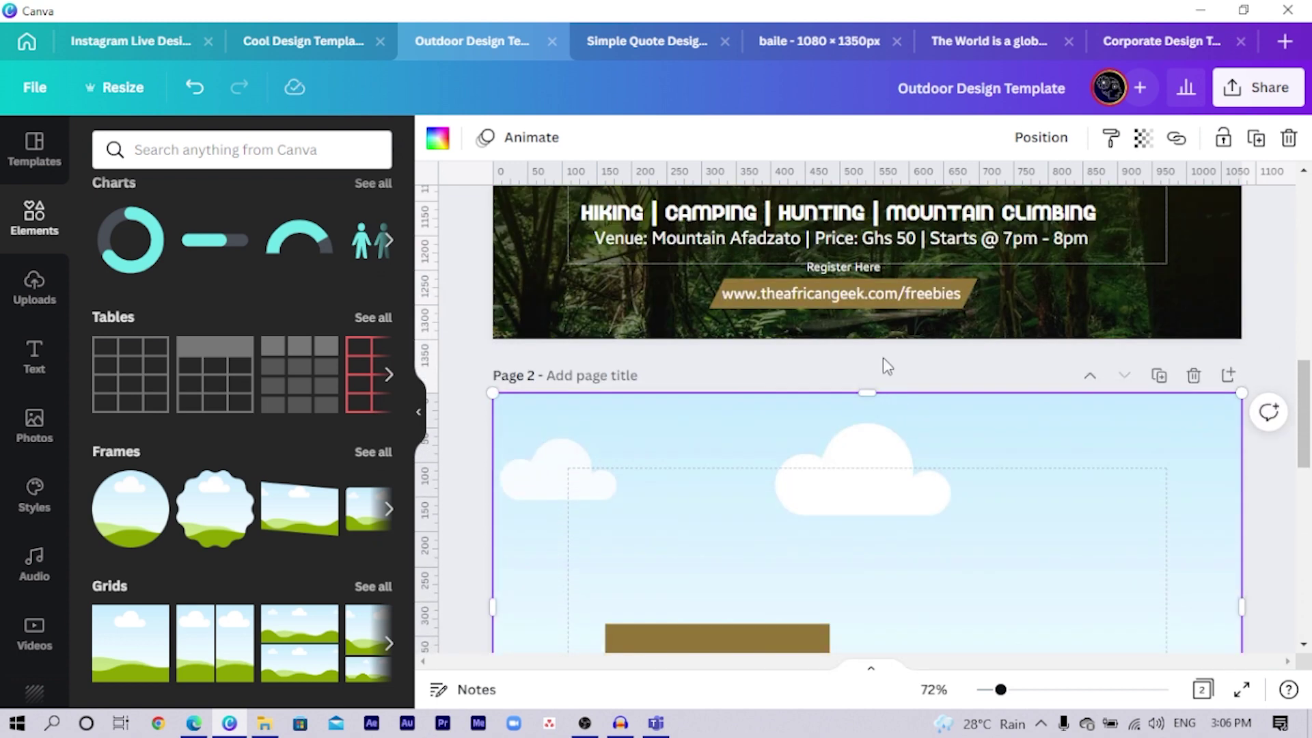
drag(853, 390, 885, 395)
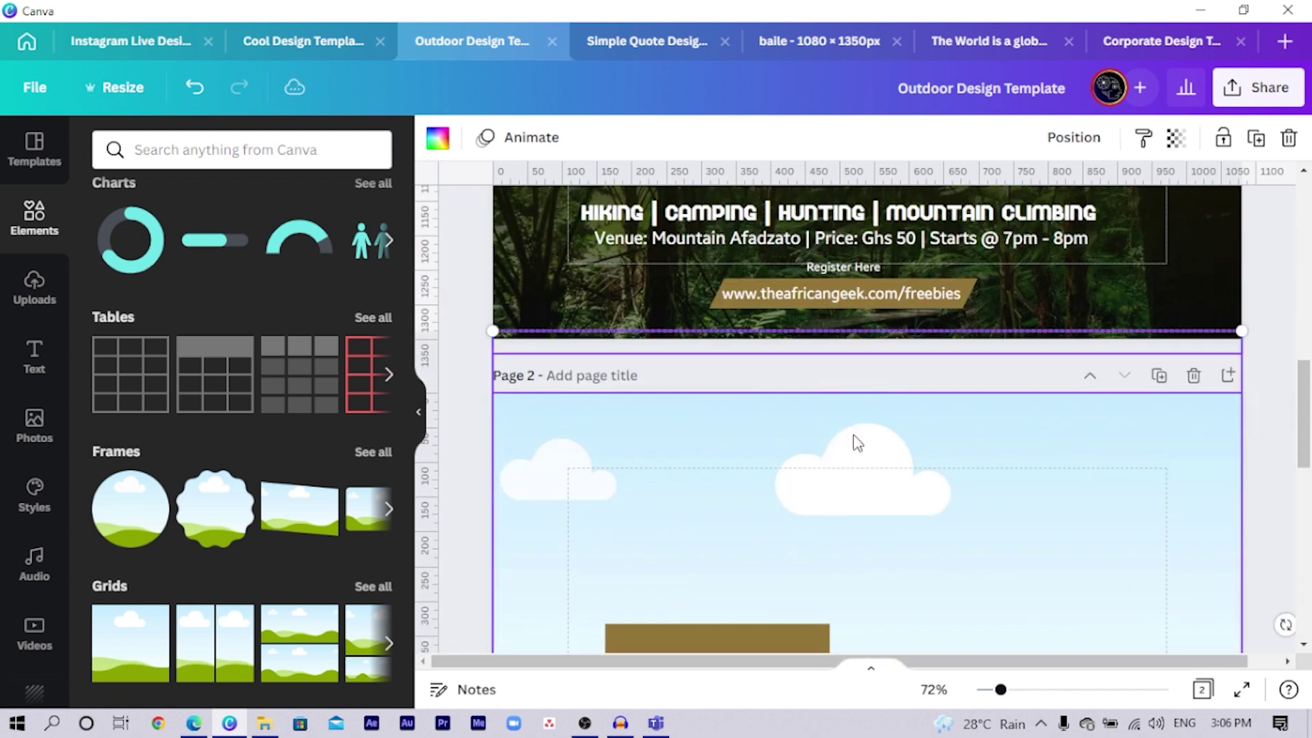
click(806, 410)
drag(865, 390, 865, 556)
scroll(903, 518, down, 5)
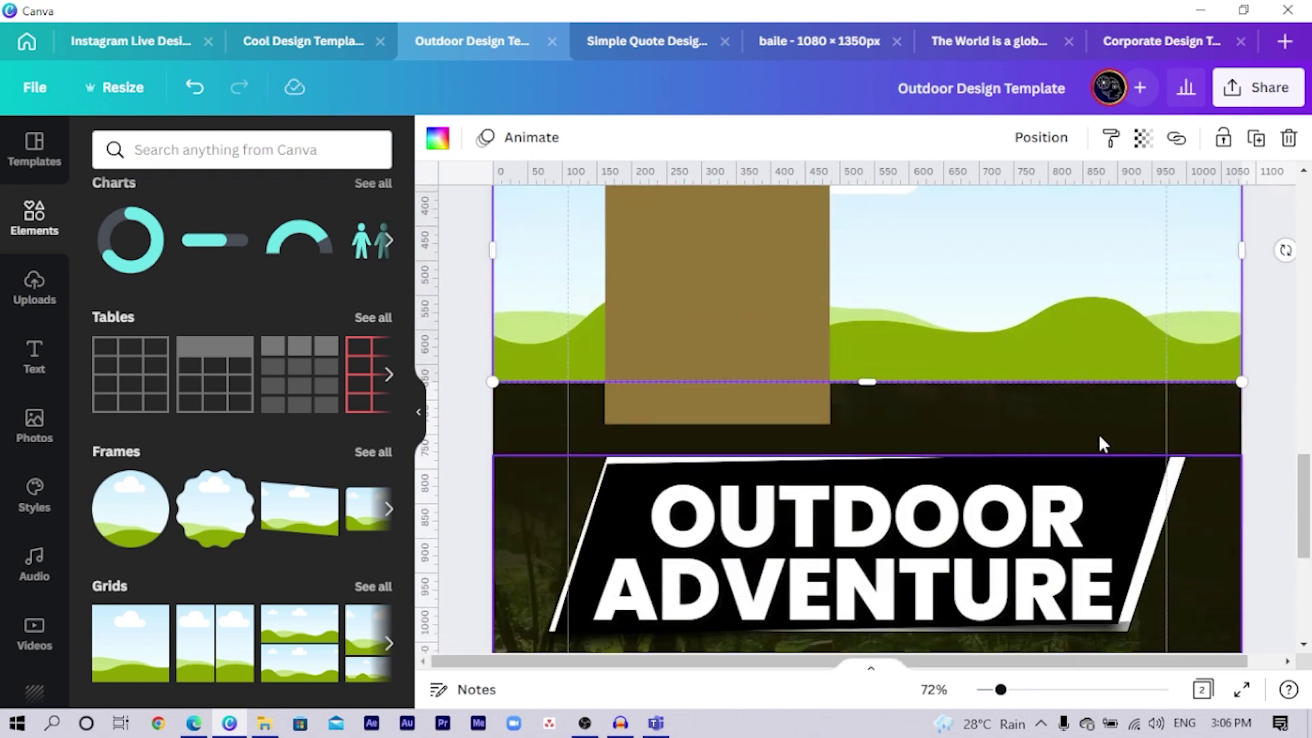
drag(1241, 248, 813, 341)
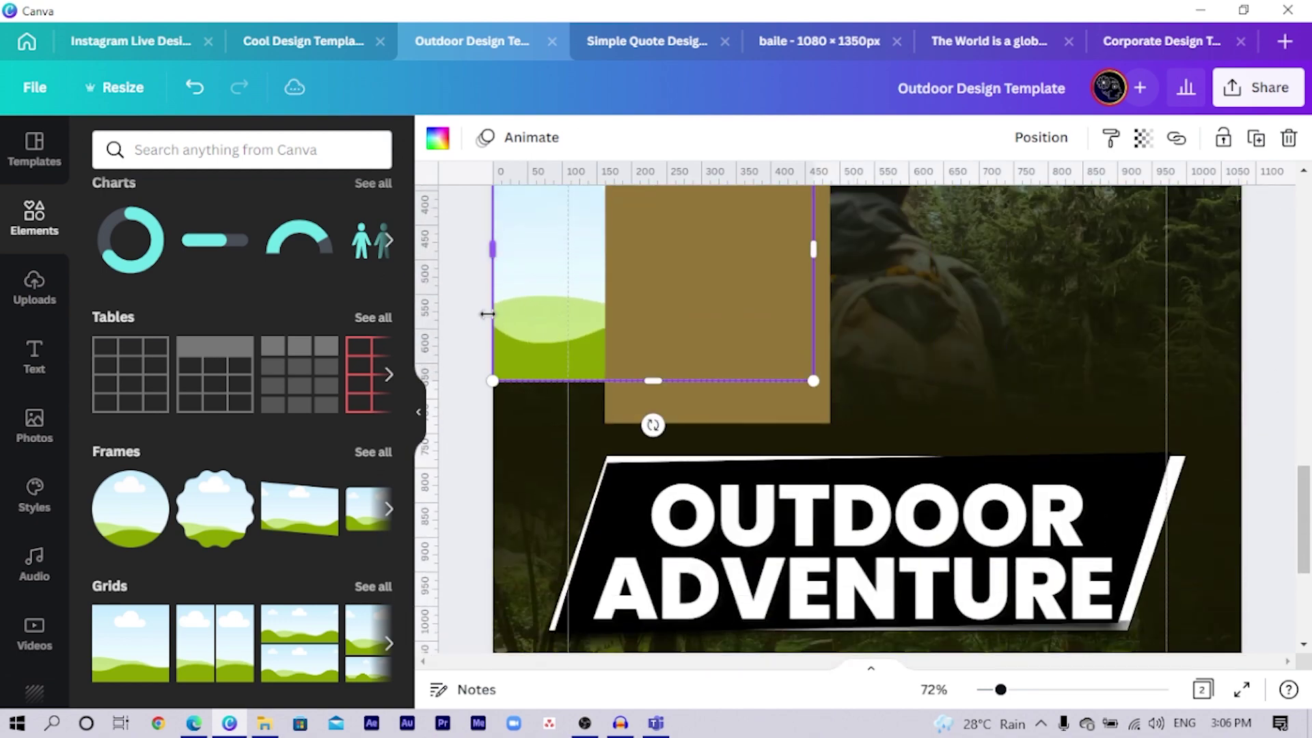
drag(491, 266, 639, 308)
Move the brown rectangle right and centre the cloud picture frame inside it.
click(726, 322)
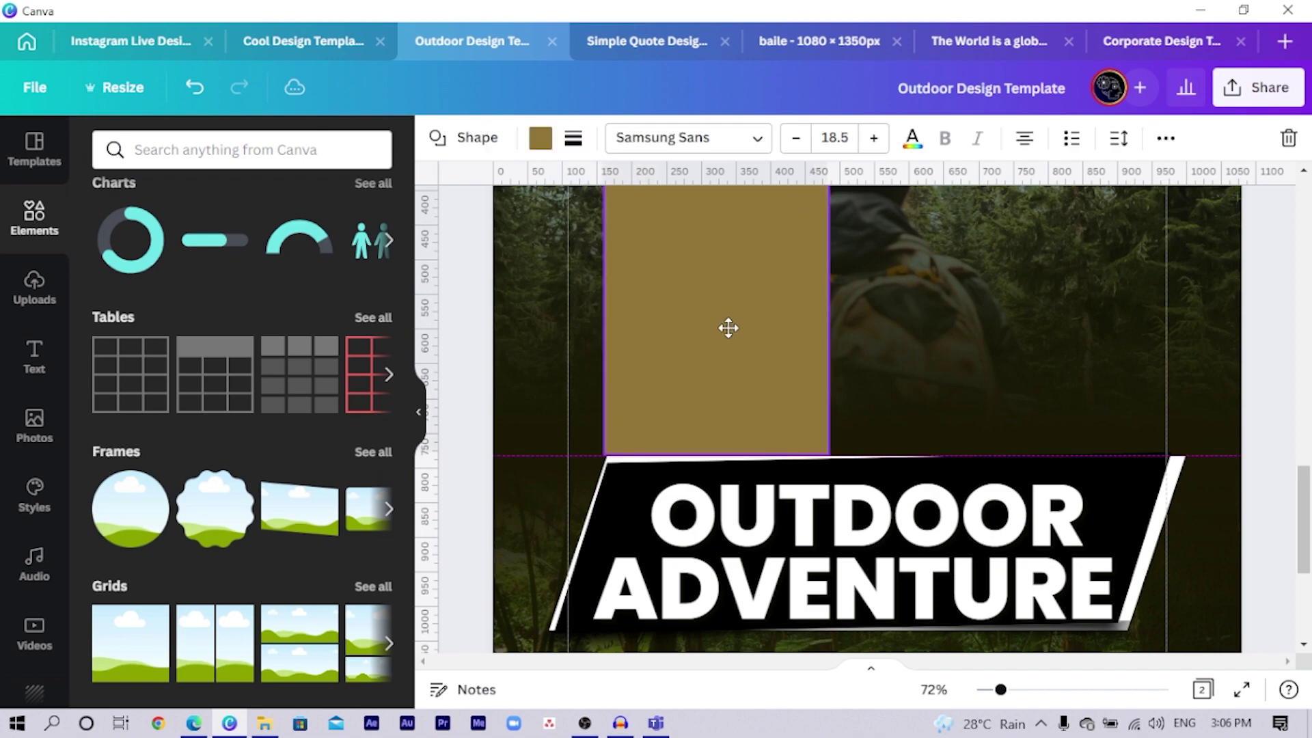
scroll(738, 342, up, 3)
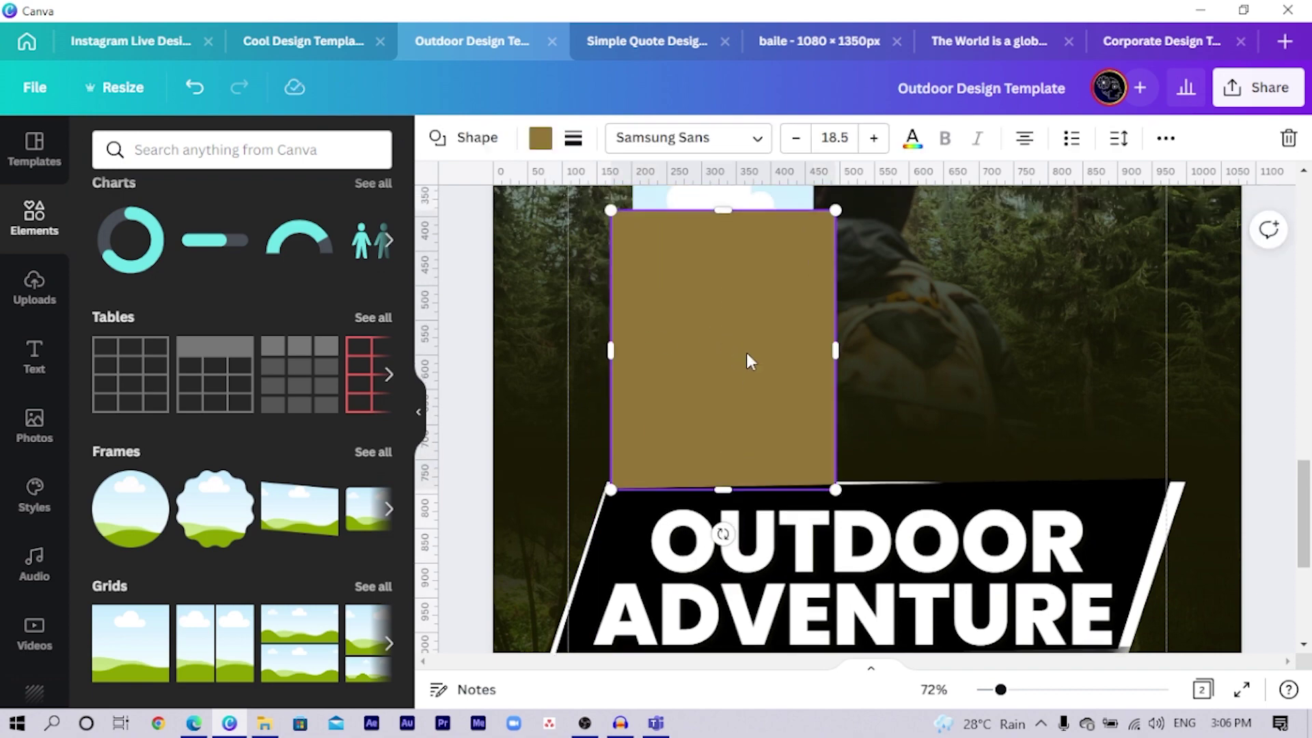
drag(777, 518, 1011, 427)
drag(711, 498, 1056, 397)
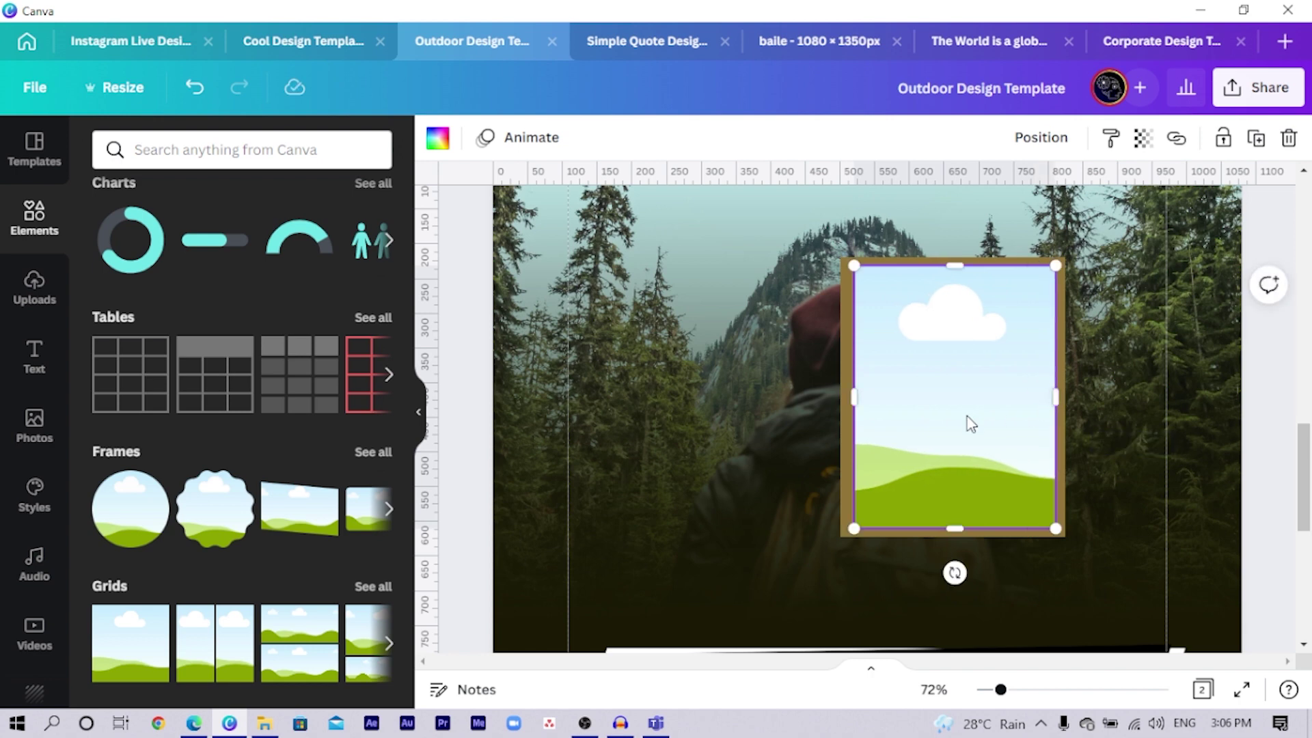
drag(968, 424, 963, 414)
drag(951, 264, 952, 272)
drag(956, 379, 956, 387)
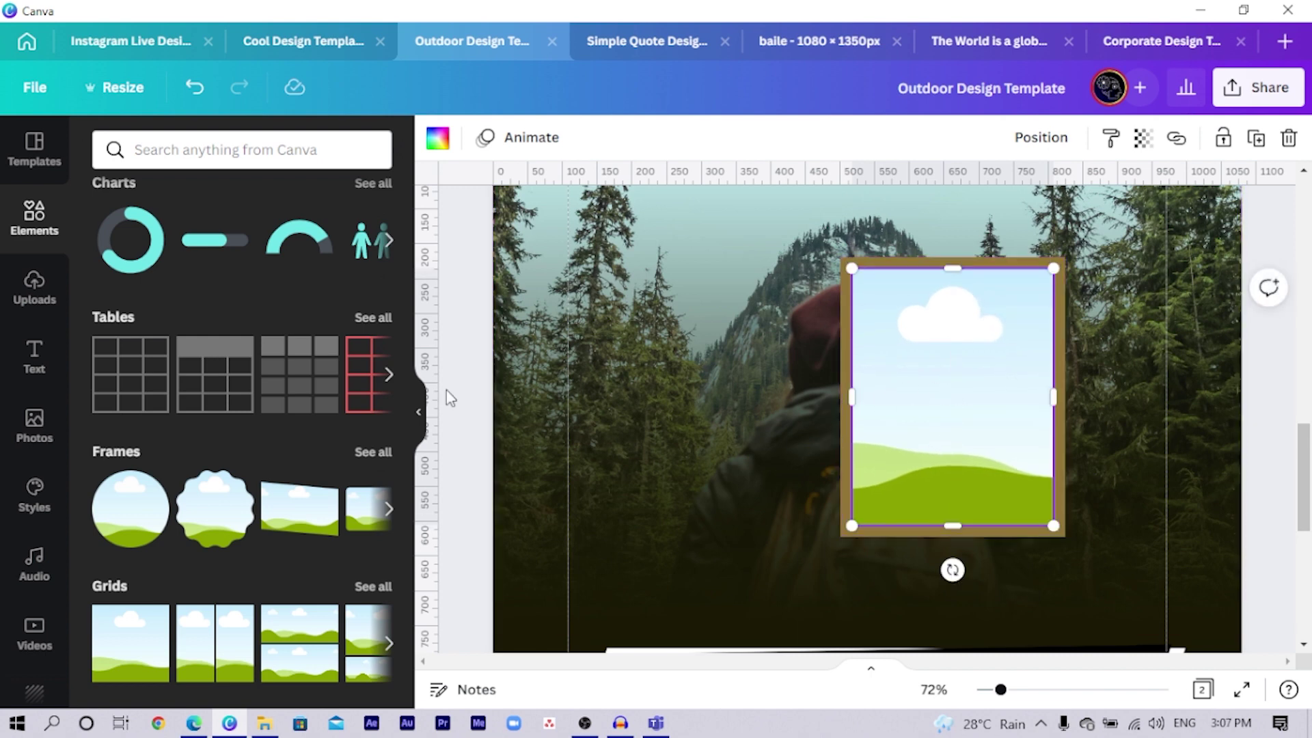
click(843, 396)
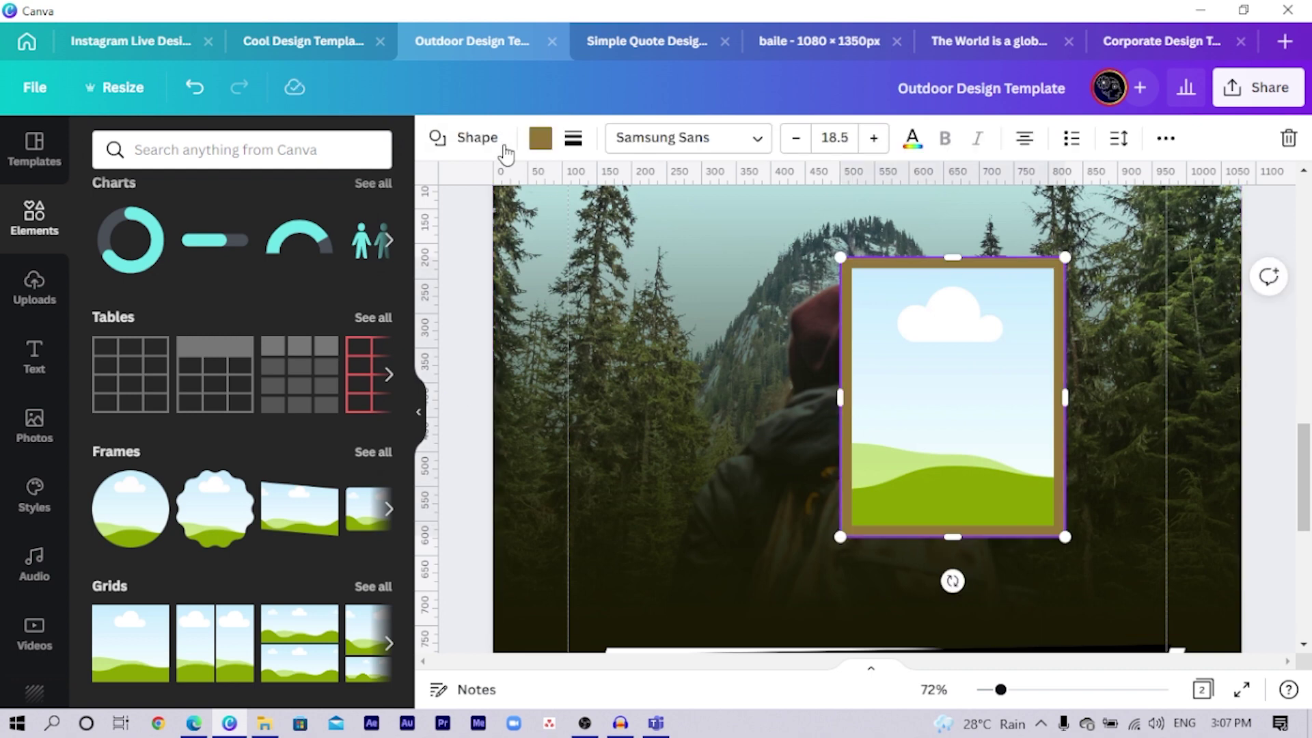
Recolour the rectangle behind the cloud frame white from Document Colors, then show Uploads.
click(541, 138)
click(109, 306)
scroll(815, 408, down, 3)
scroll(820, 458, down, 10)
scroll(478, 543, up, 3)
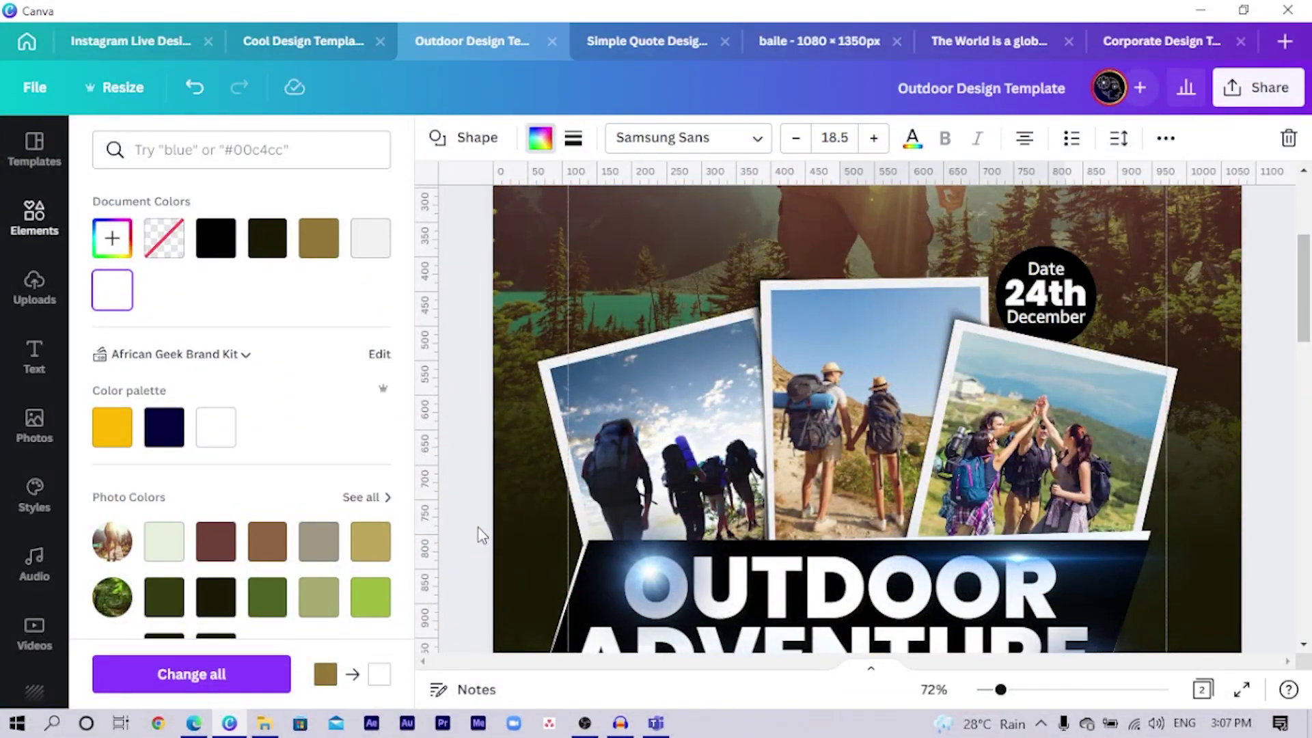
scroll(479, 534, down, 10)
scroll(975, 565, up, 2)
scroll(976, 565, up, 1)
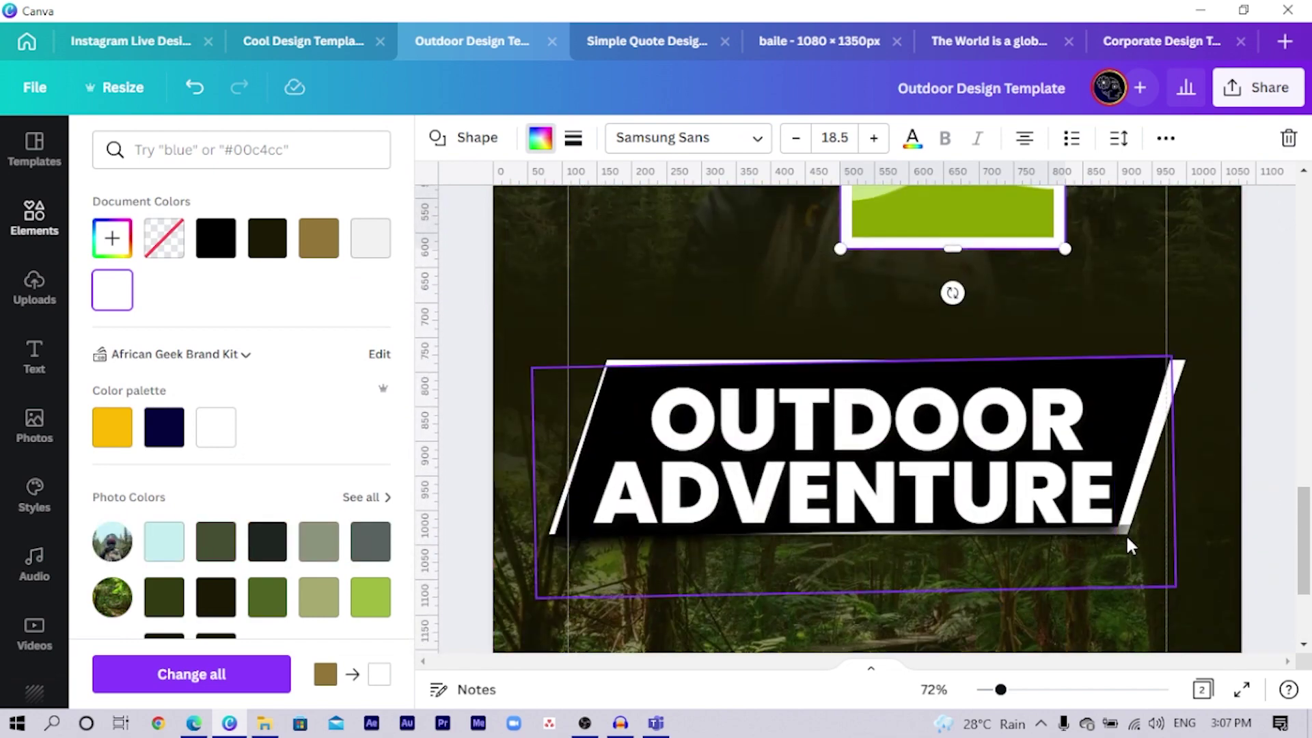
click(34, 229)
click(31, 286)
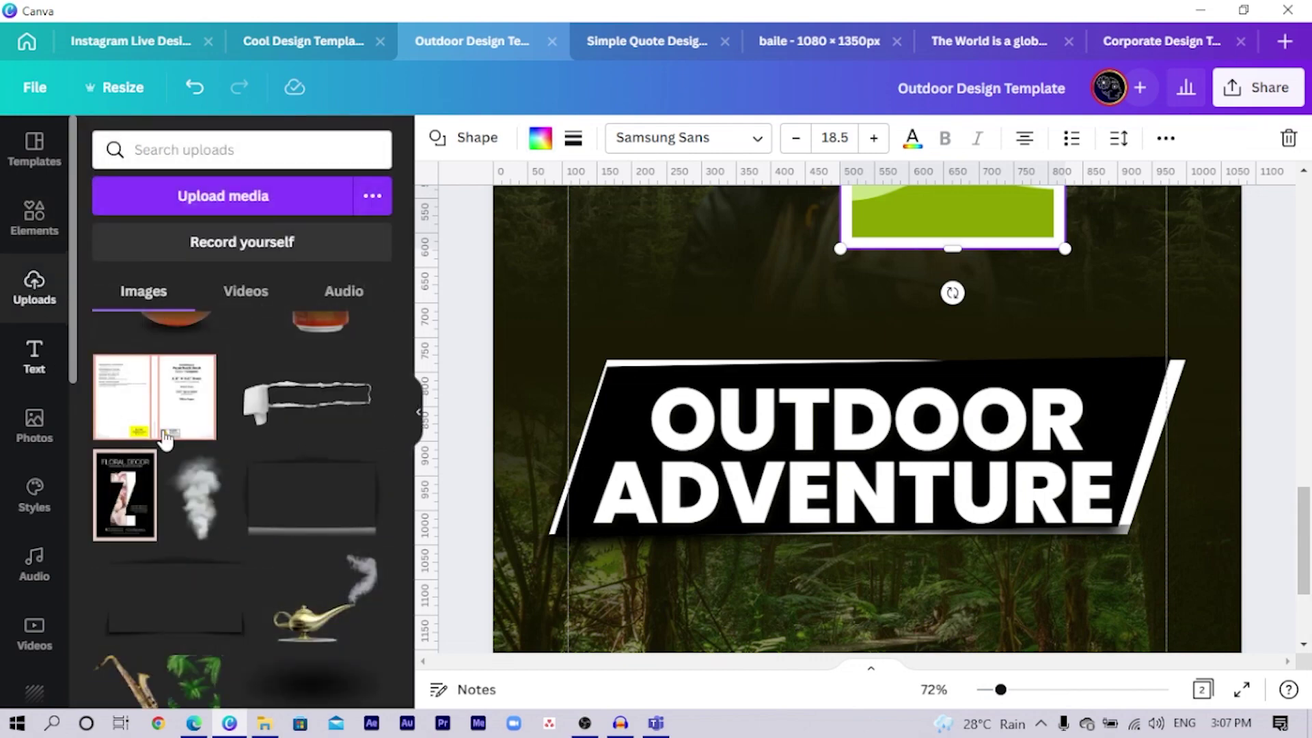
Add the dark strip from Uploads, squash it into thin tape and rotate it to 163°.
click(171, 618)
scroll(843, 552, up, 5)
drag(855, 511, 704, 286)
scroll(703, 286, up, 4)
drag(703, 539, 739, 455)
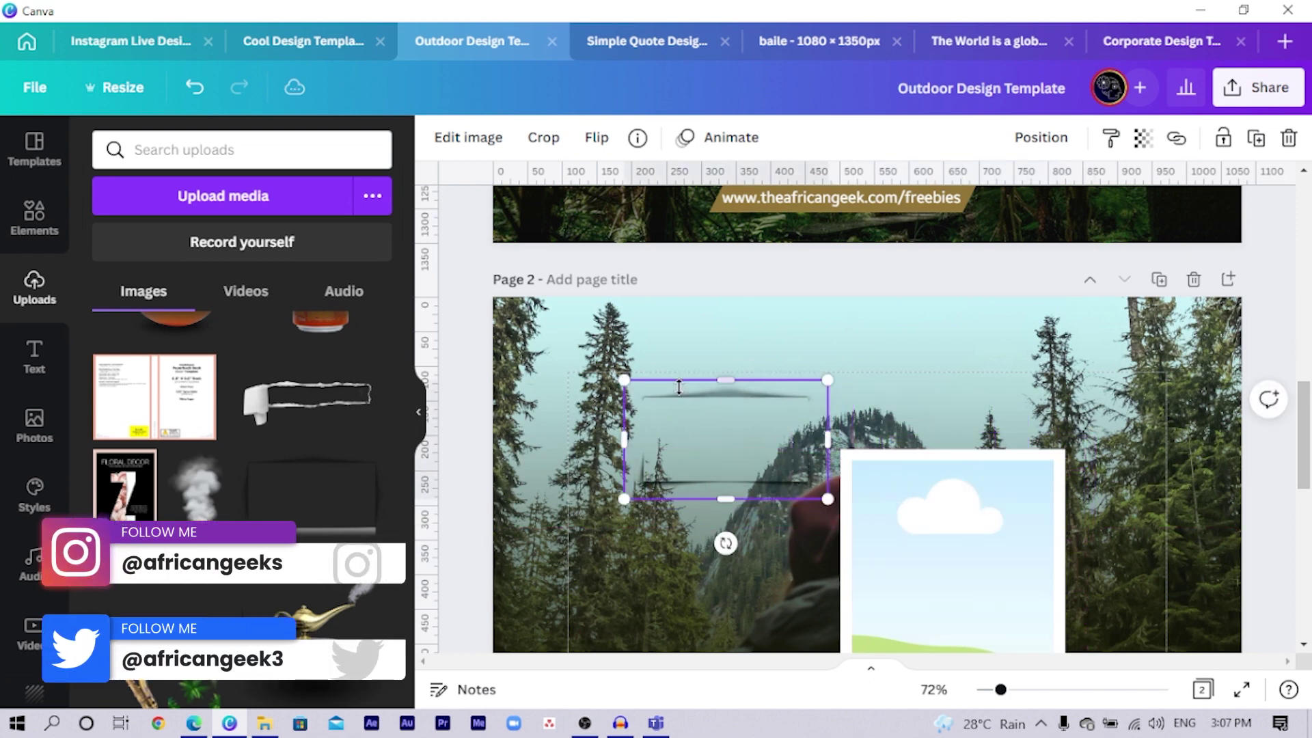
drag(725, 381, 725, 460)
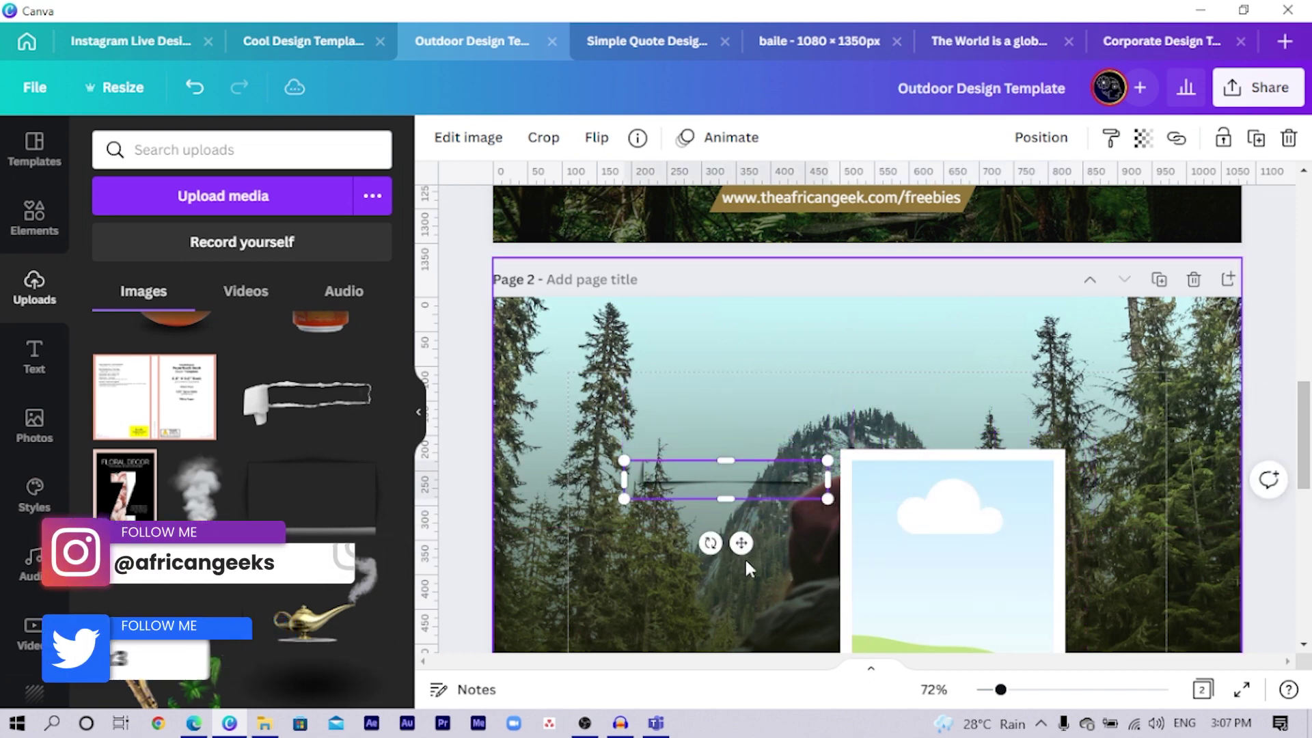
drag(709, 544, 725, 431)
Place the tape on the frame's top edge and enlarge it to 408 × 77.
drag(743, 485, 935, 445)
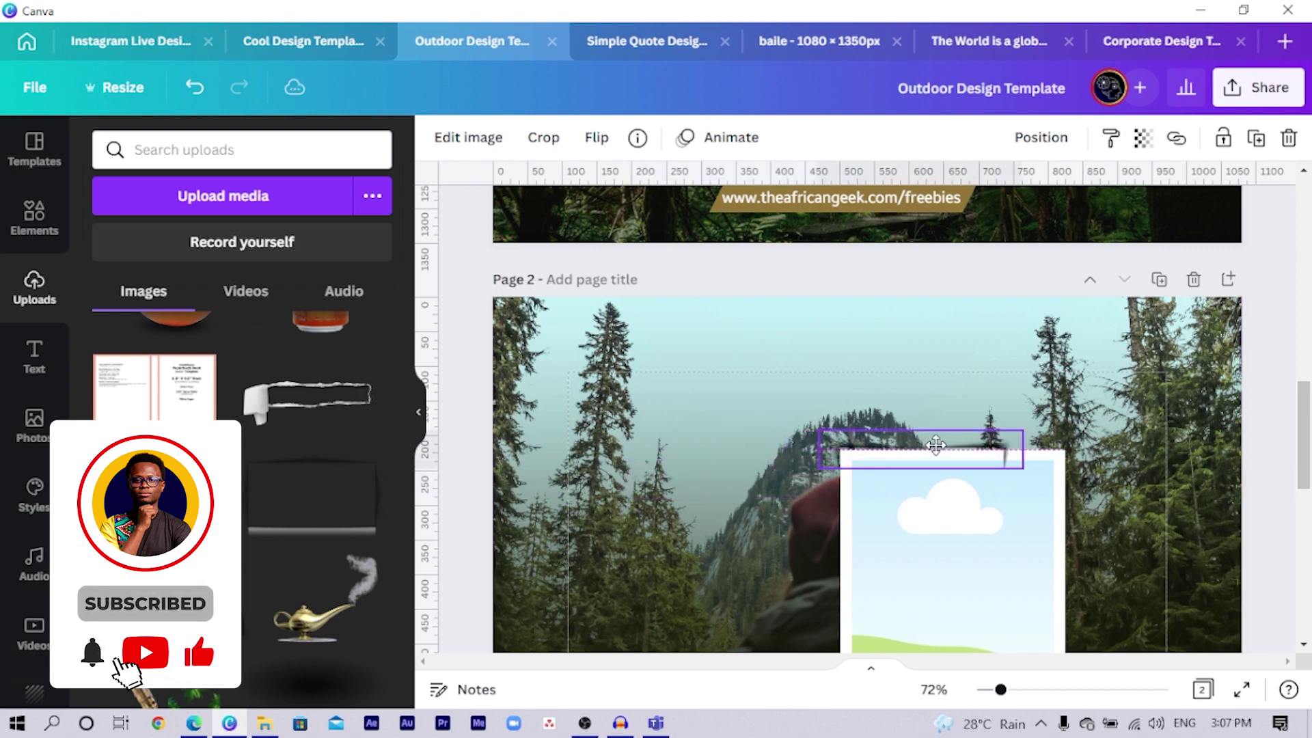
drag(1023, 469, 1086, 520)
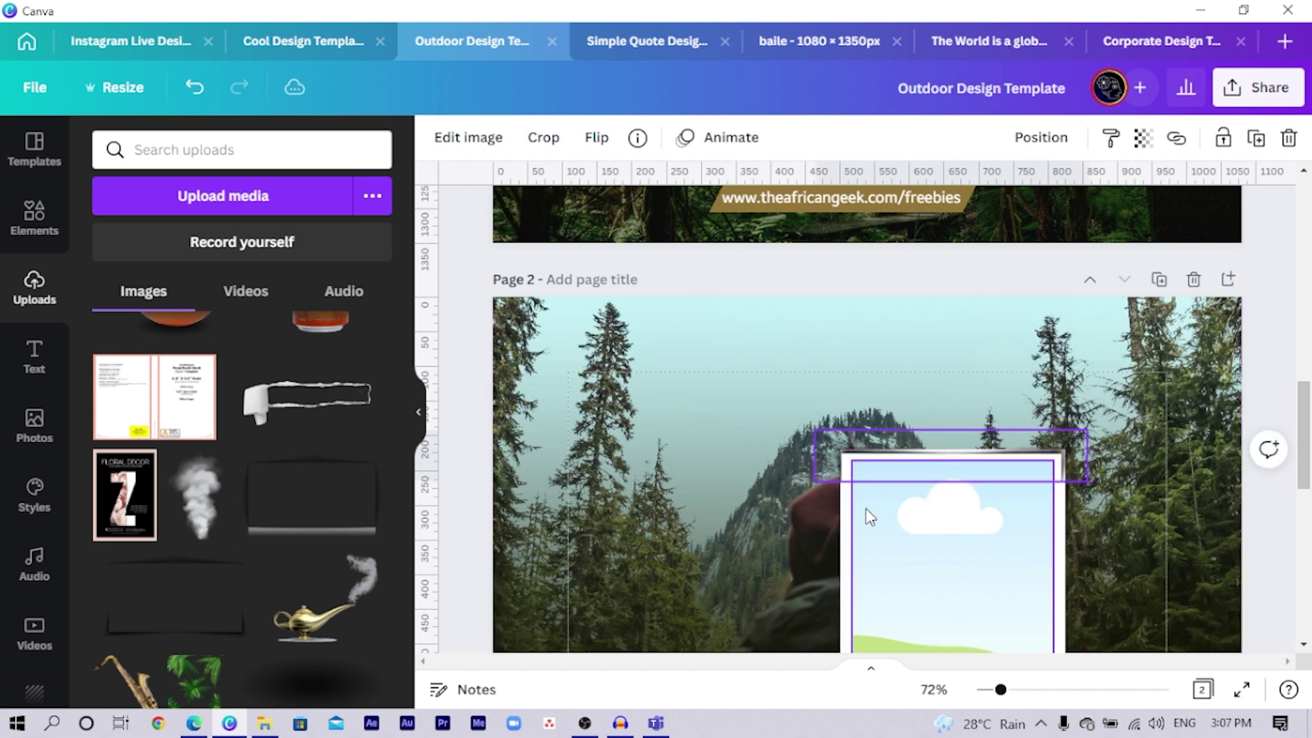
drag(1089, 428, 1101, 436)
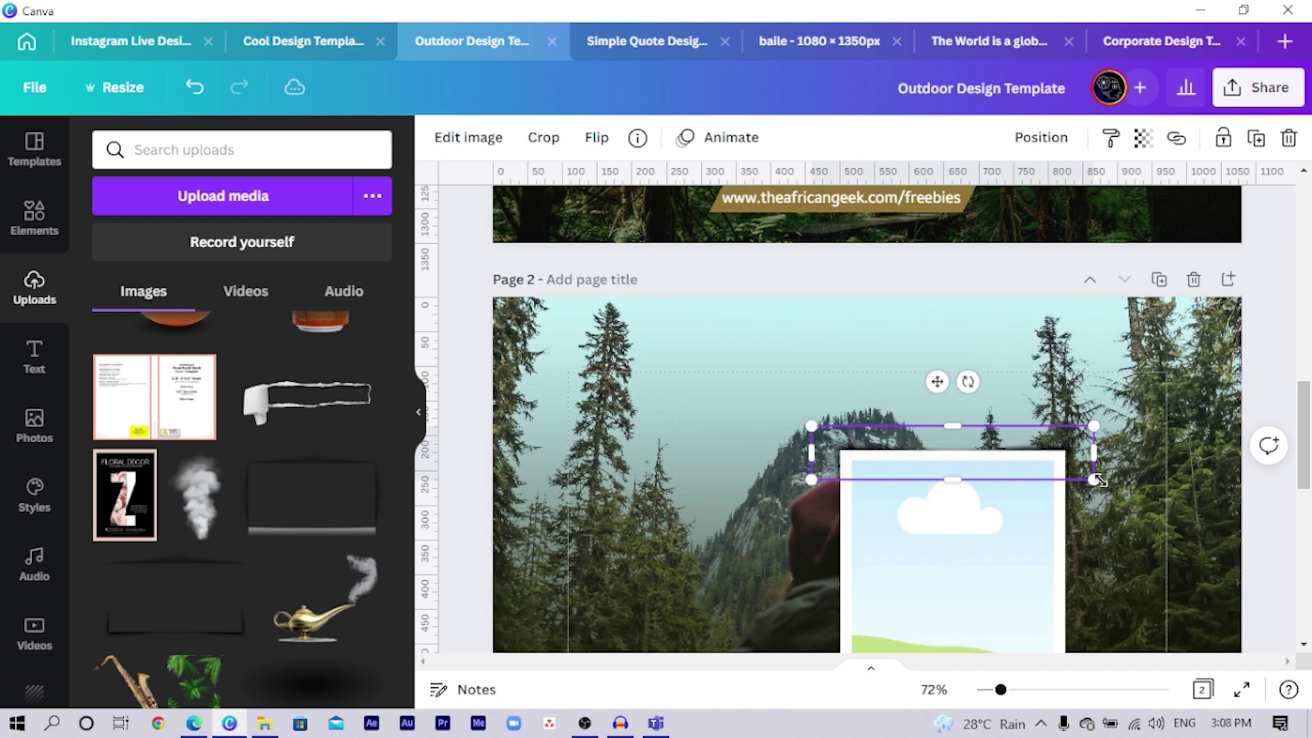
drag(1096, 478, 1096, 482)
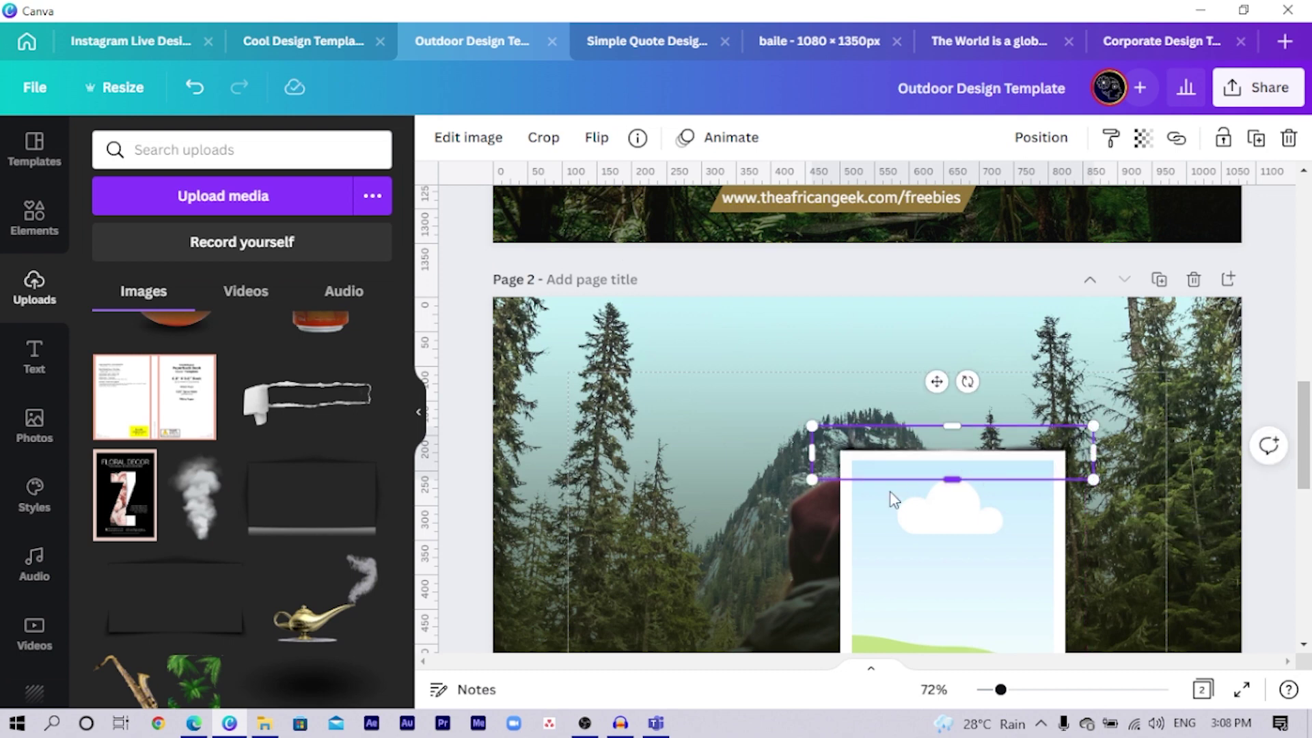
Select the picture frame with its tape, tilt them about -7° and move them down-left.
click(490, 367)
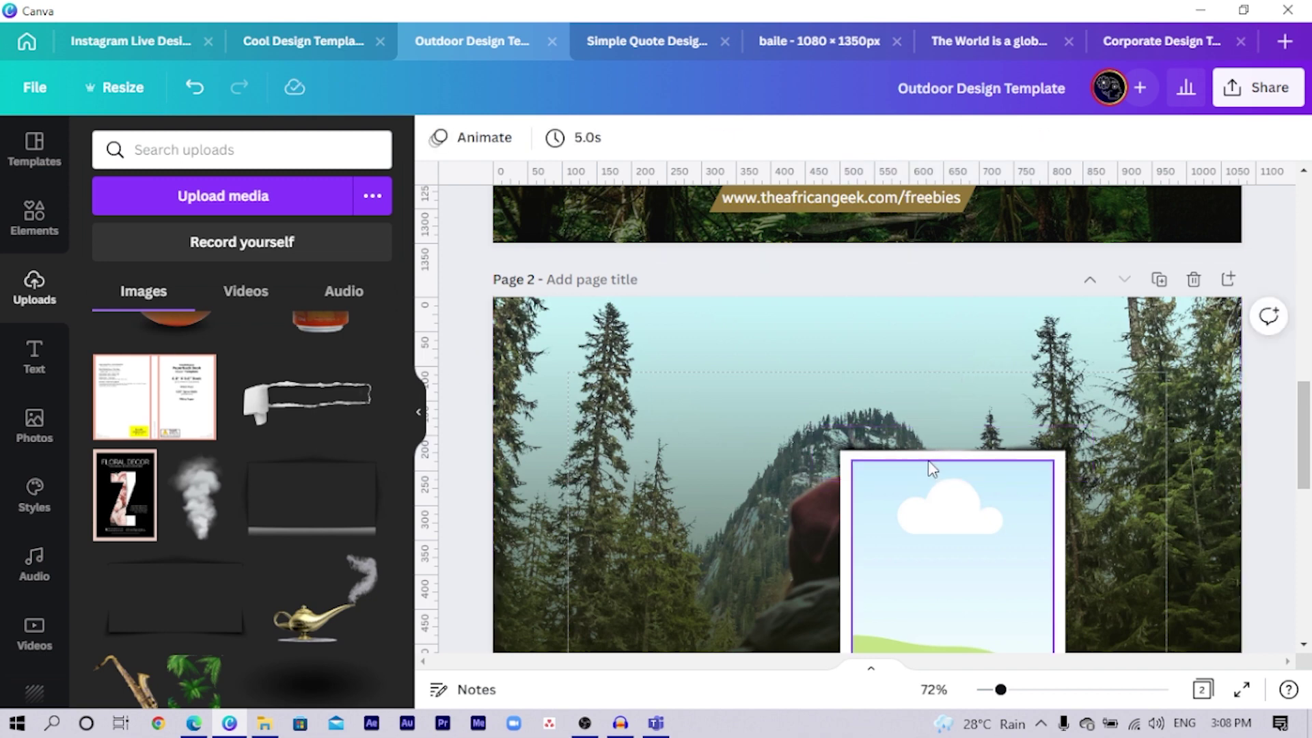
click(917, 523)
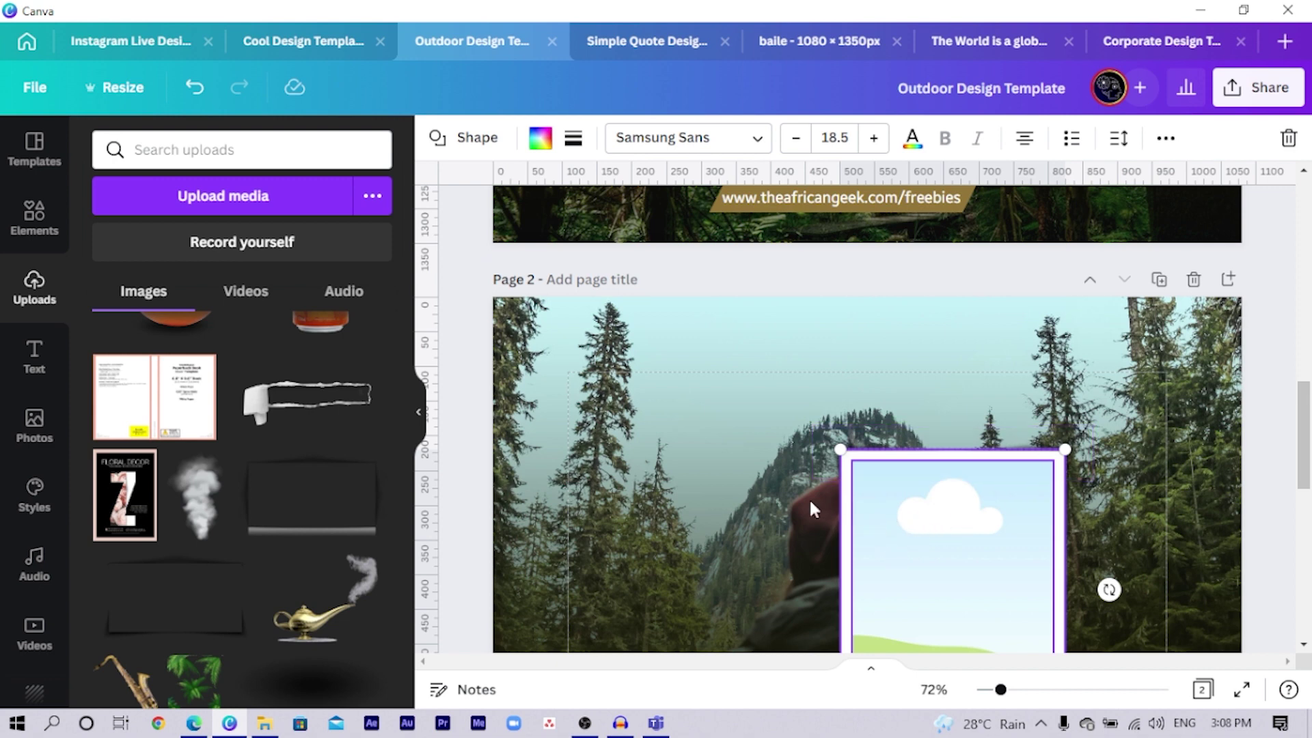
click(793, 489)
click(859, 474)
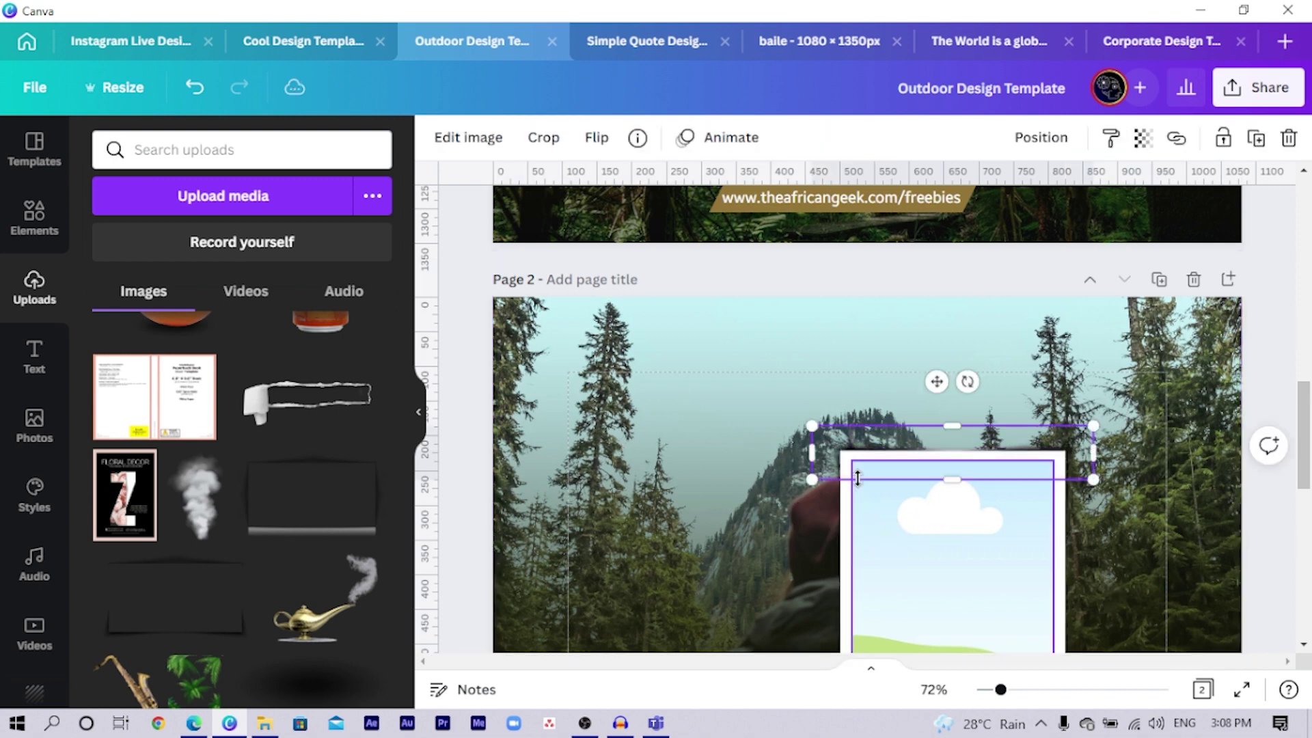
click(847, 507)
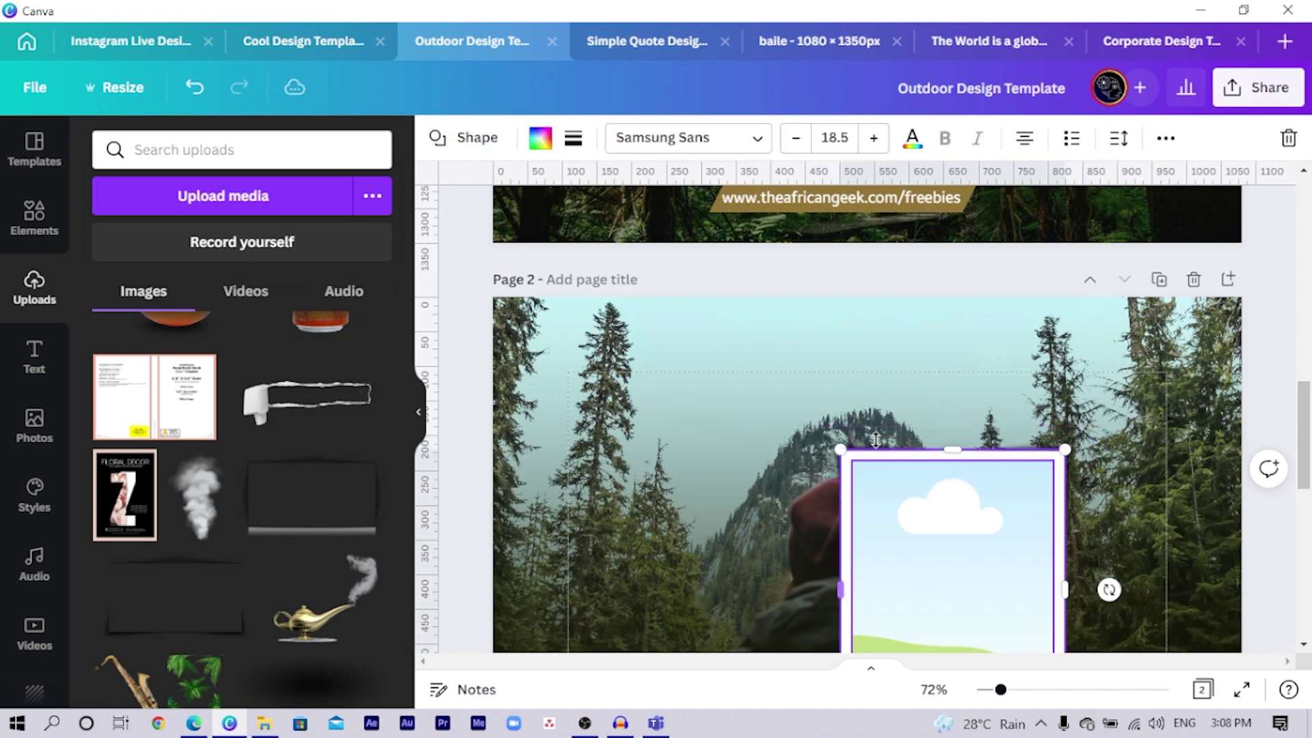
click(903, 492)
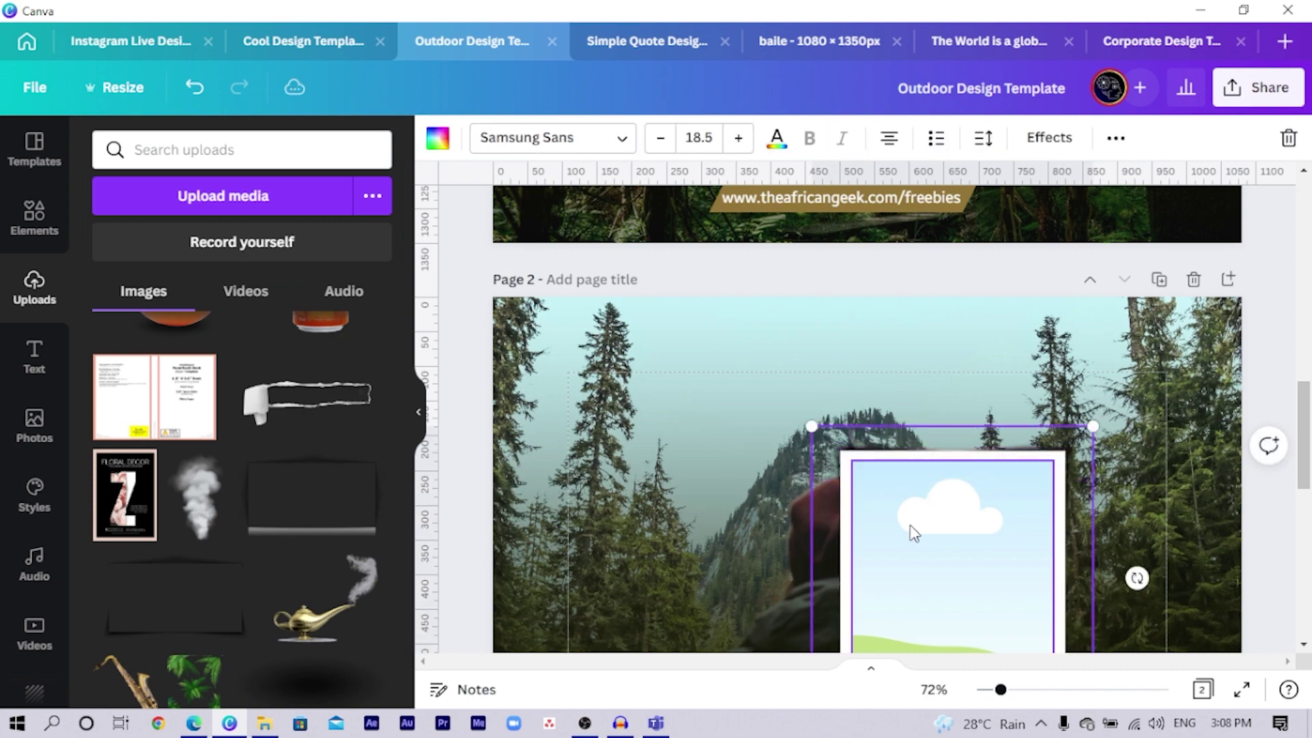
scroll(914, 530, down, 3)
drag(959, 477, 792, 527)
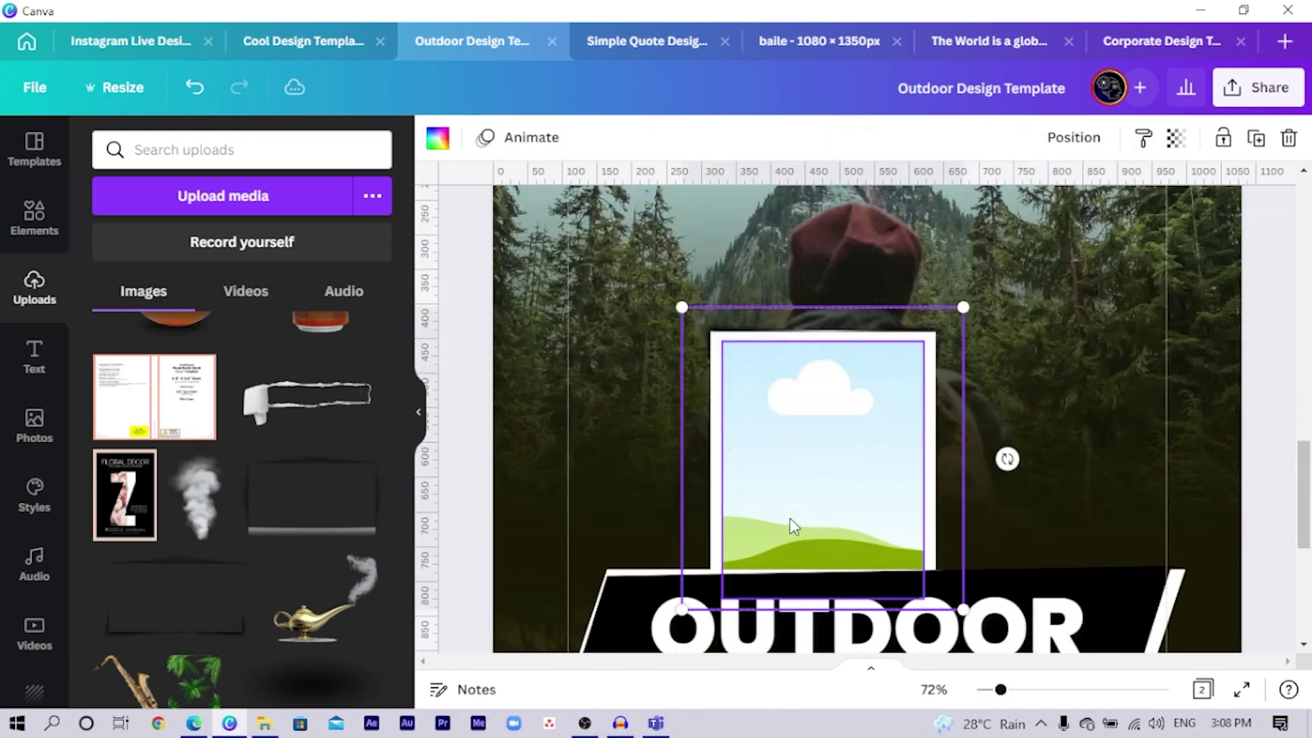
scroll(791, 527, down, 2)
mouse_move(1007, 345)
mouse_down()
mouse_move(1008, 321)
mouse_move(1011, 342)
mouse_up()
drag(855, 376, 770, 399)
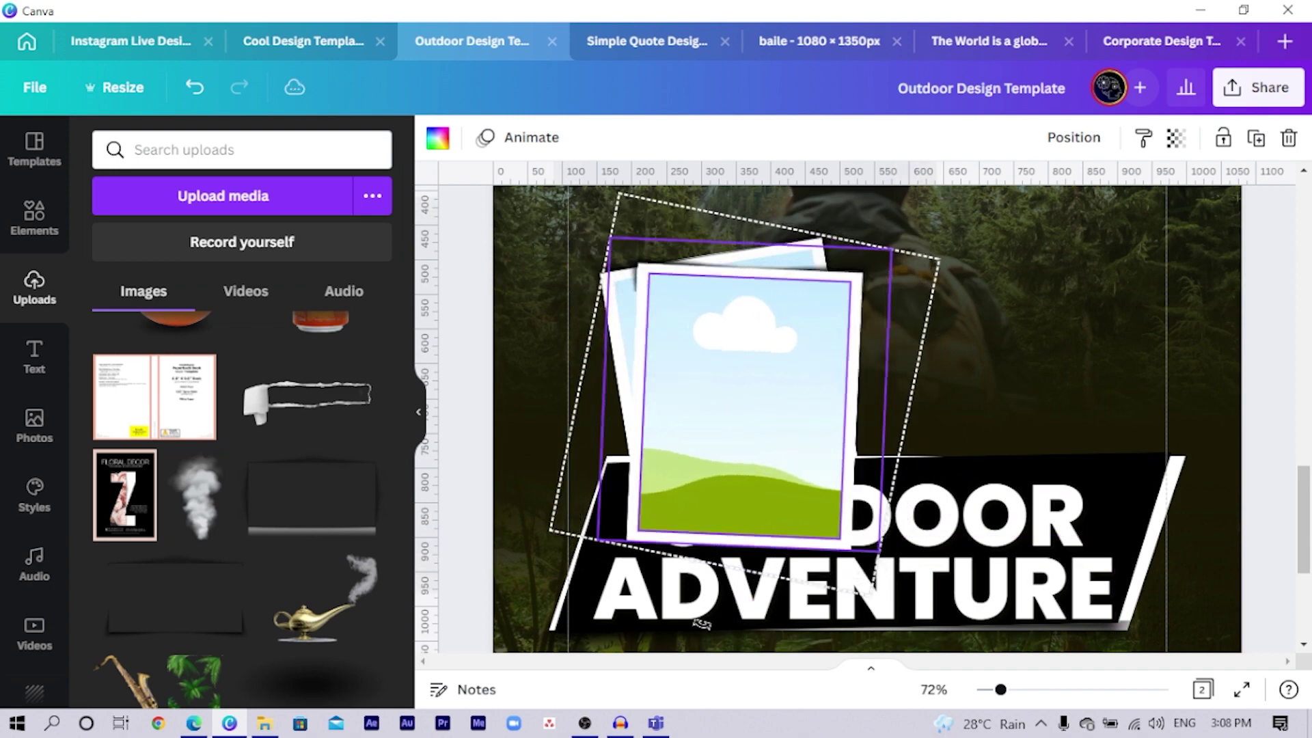
Move the picture group up and right over the banner and enlarge it.
drag(785, 445, 963, 349)
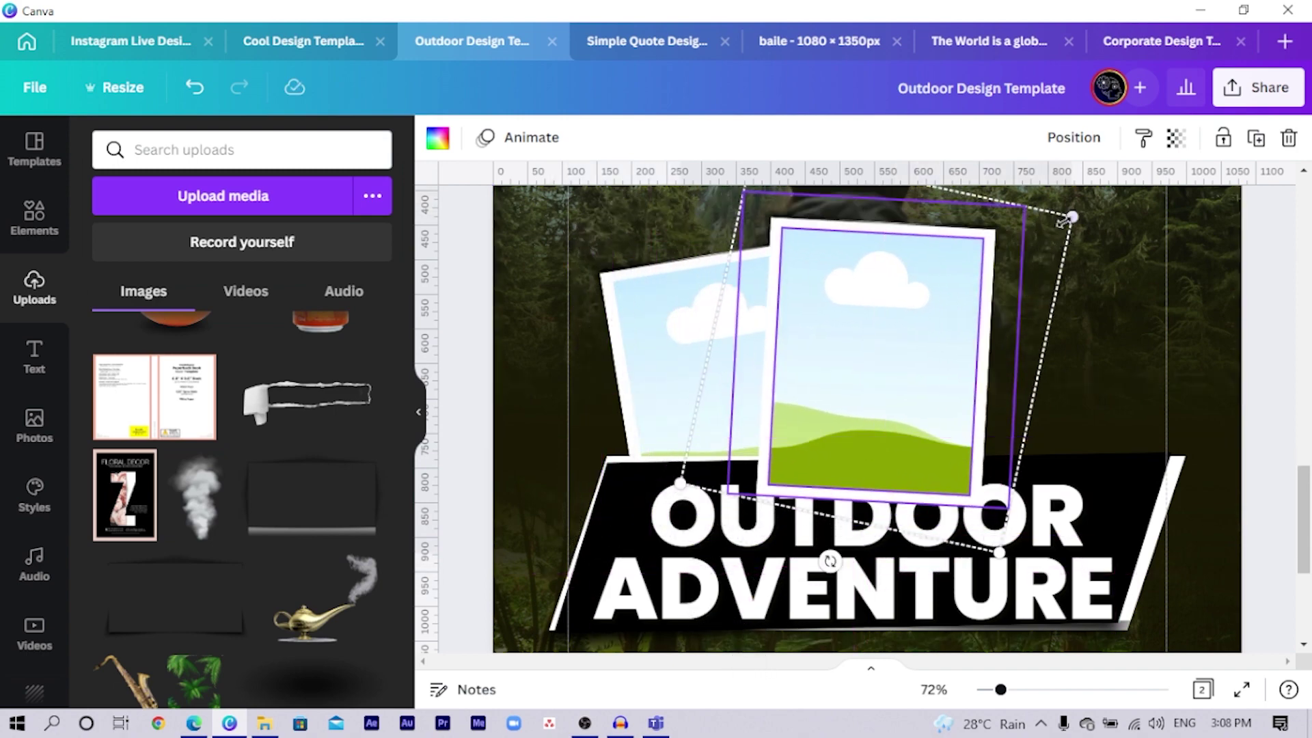
drag(1071, 214, 1128, 195)
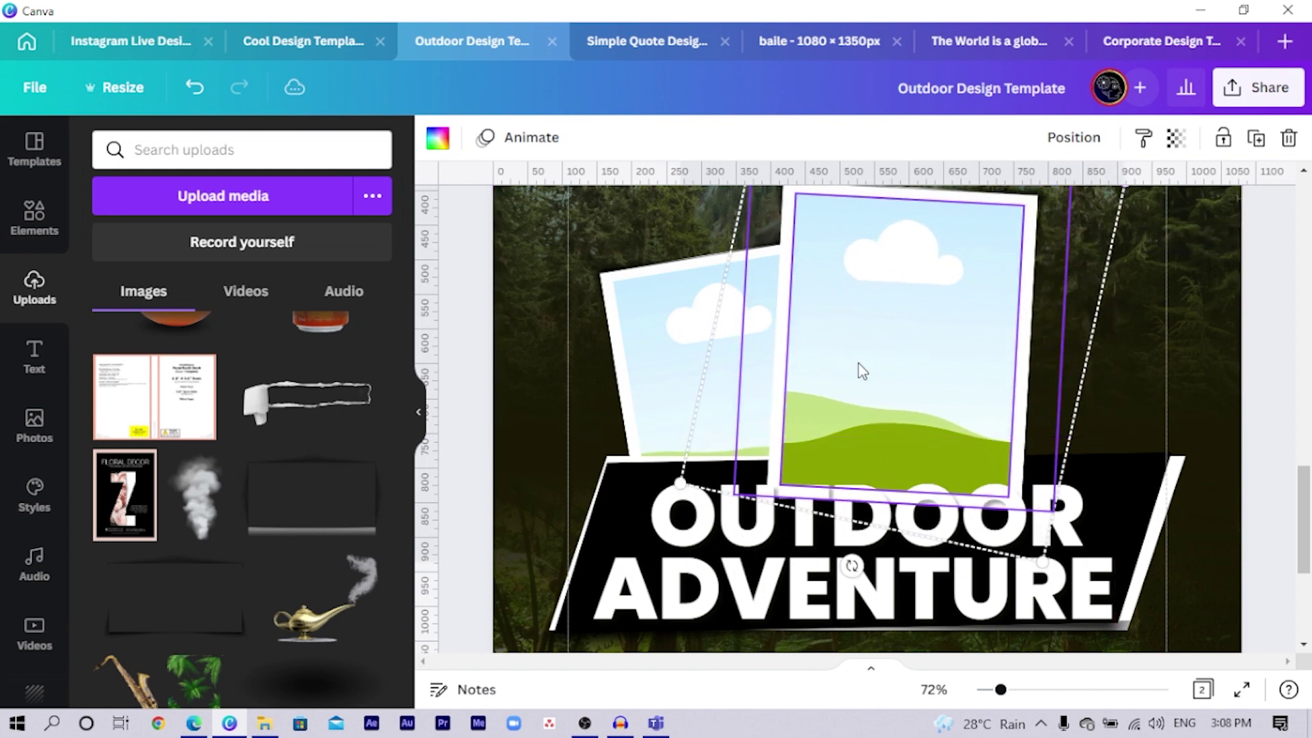
key(ctrl+bracketleft)
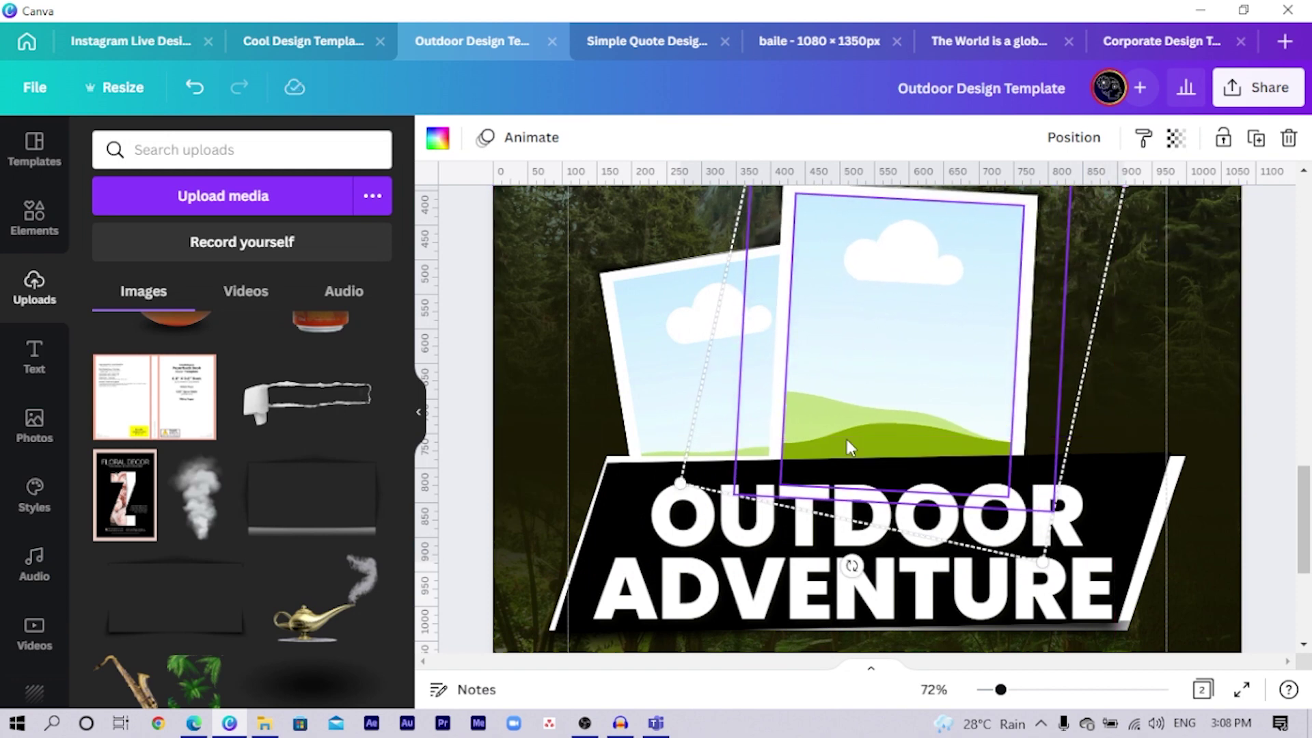
scroll(768, 560, up, 2)
key(ctrl+z)
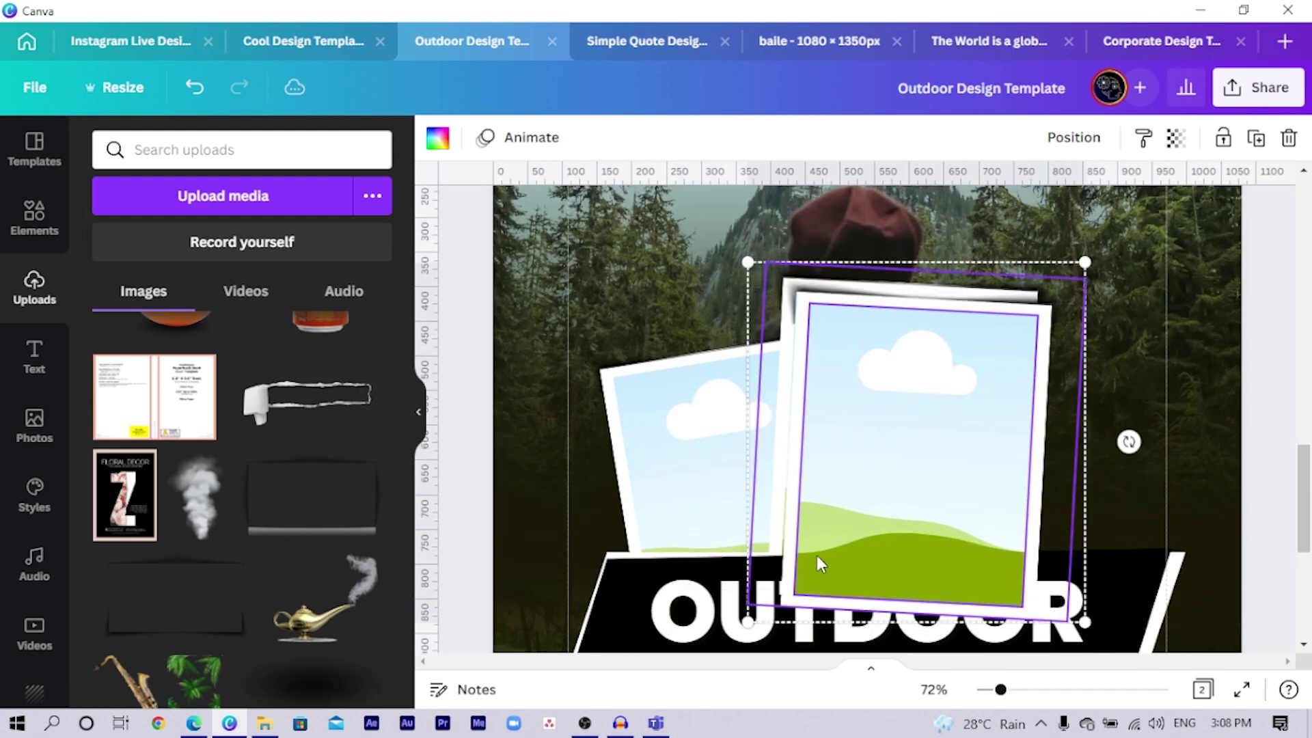
Tilt, reposition and shrink the right photo frame, then send it behind the banner.
mouse_move(1142, 435)
mouse_down()
mouse_move(1139, 410)
mouse_move(1142, 448)
mouse_up()
drag(946, 424, 1058, 480)
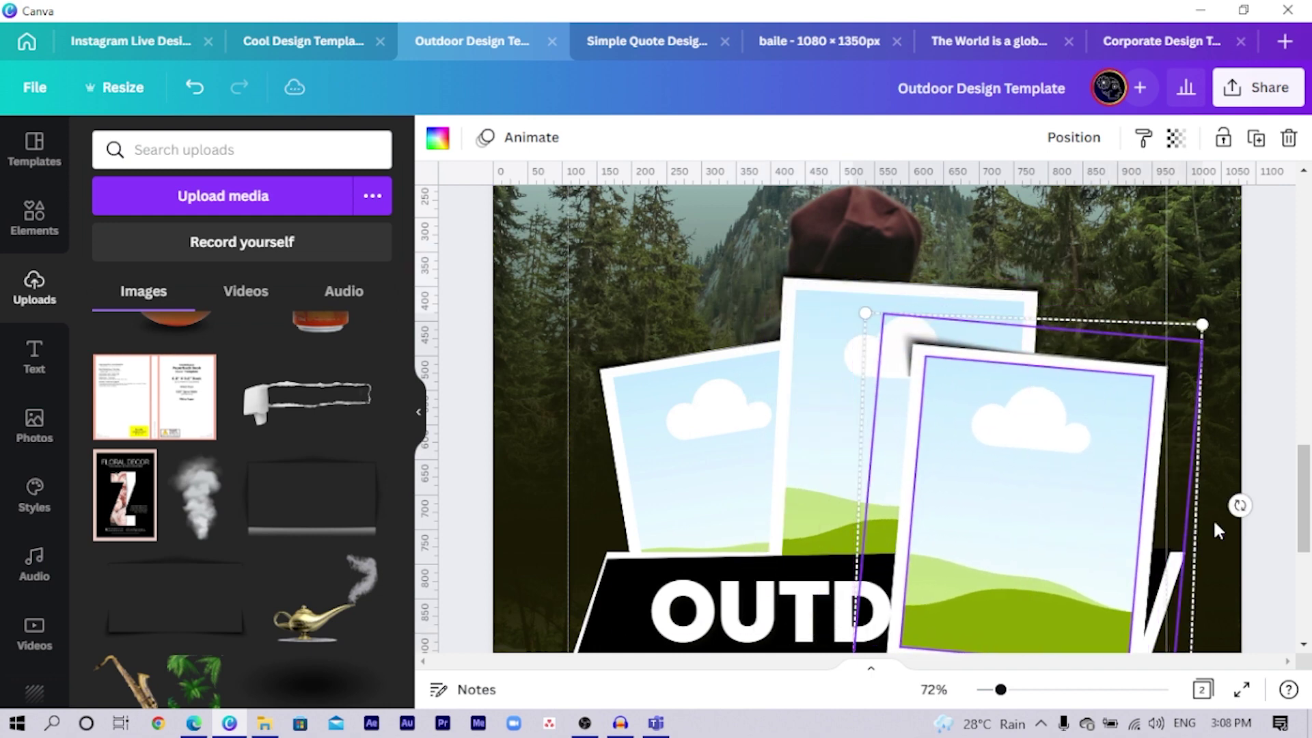
drag(1240, 505, 1242, 480)
scroll(1223, 520, down, 3)
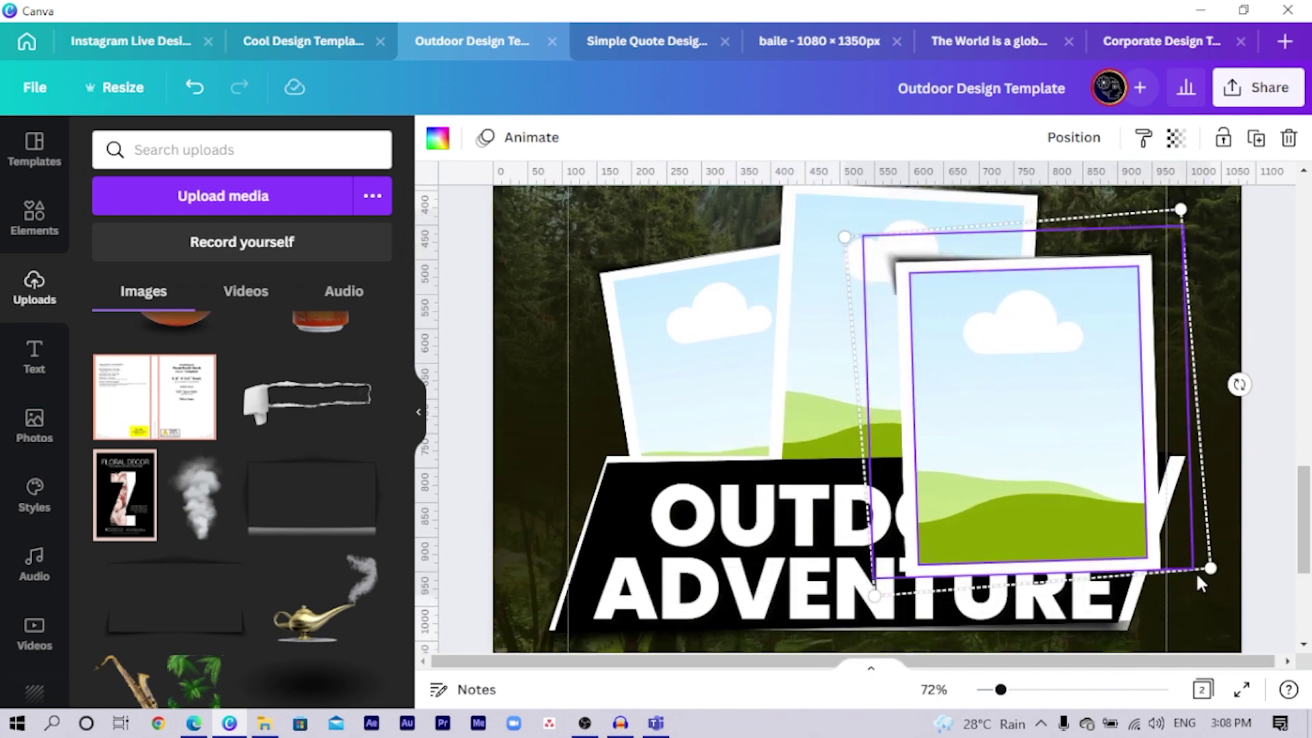
drag(1211, 569, 1191, 518)
drag(1025, 415, 1072, 410)
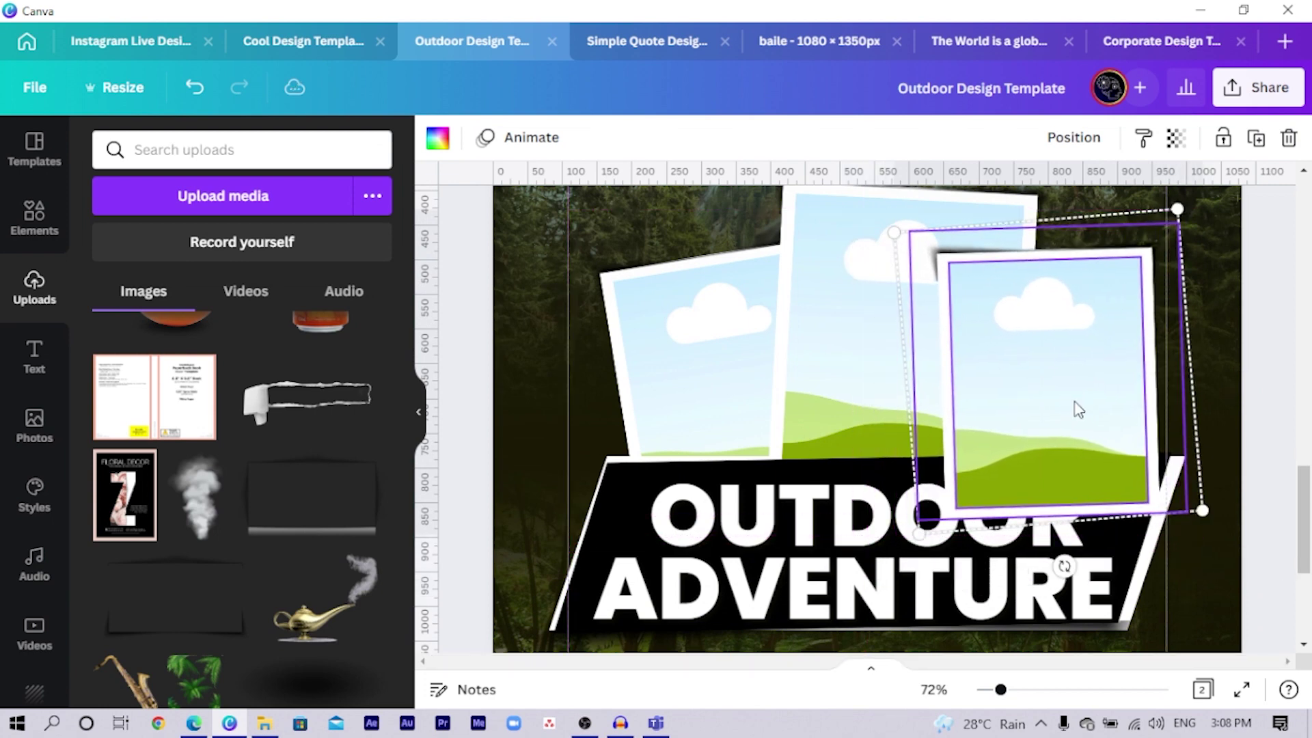
key(ctrl+bracketleft)
key(ctrl+bracketleft)
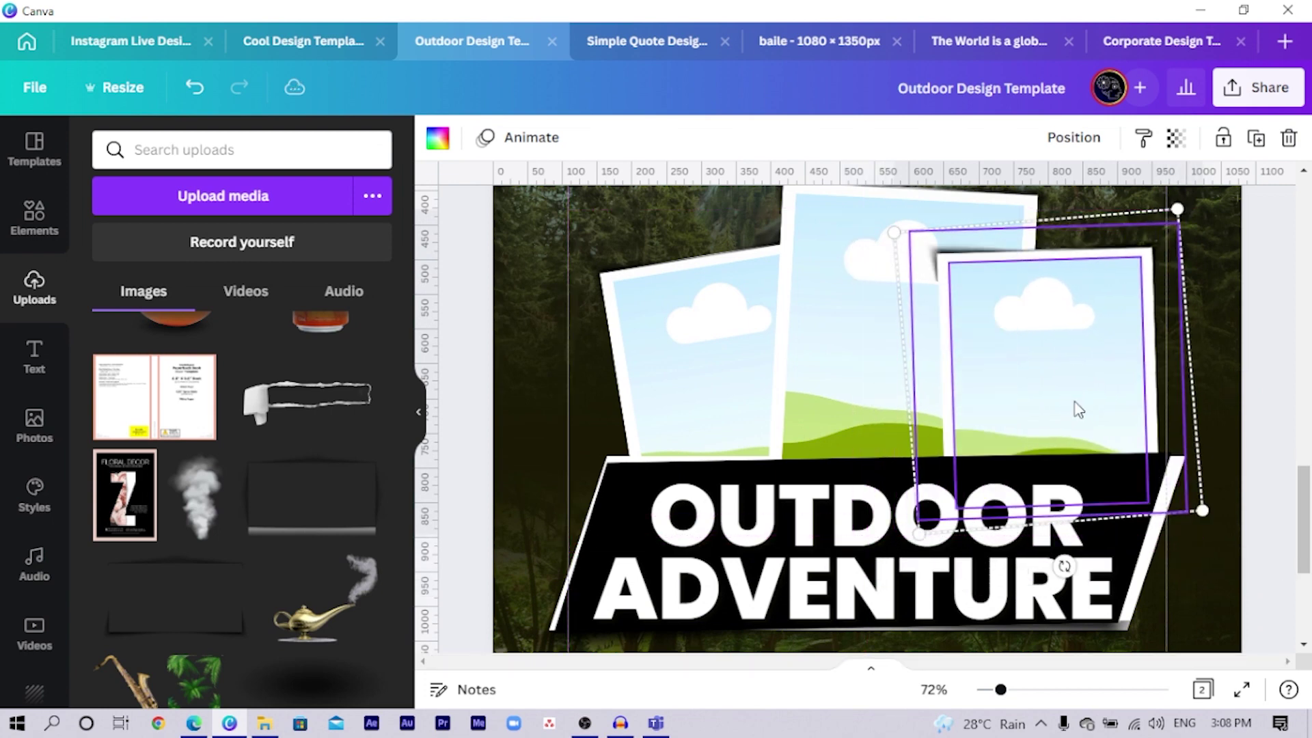
scroll(820, 375, up, 3)
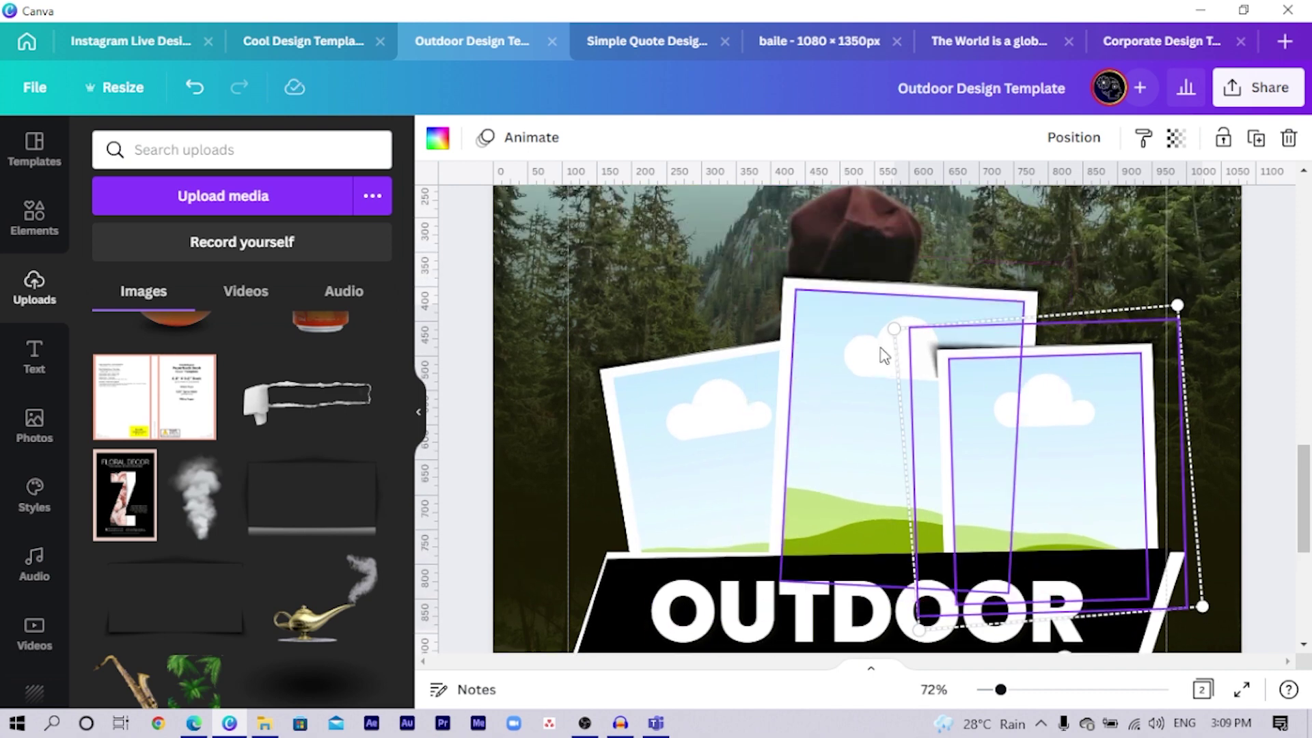
Tilt the middle polaroid slightly counter-clockwise and shift it up and left.
click(851, 272)
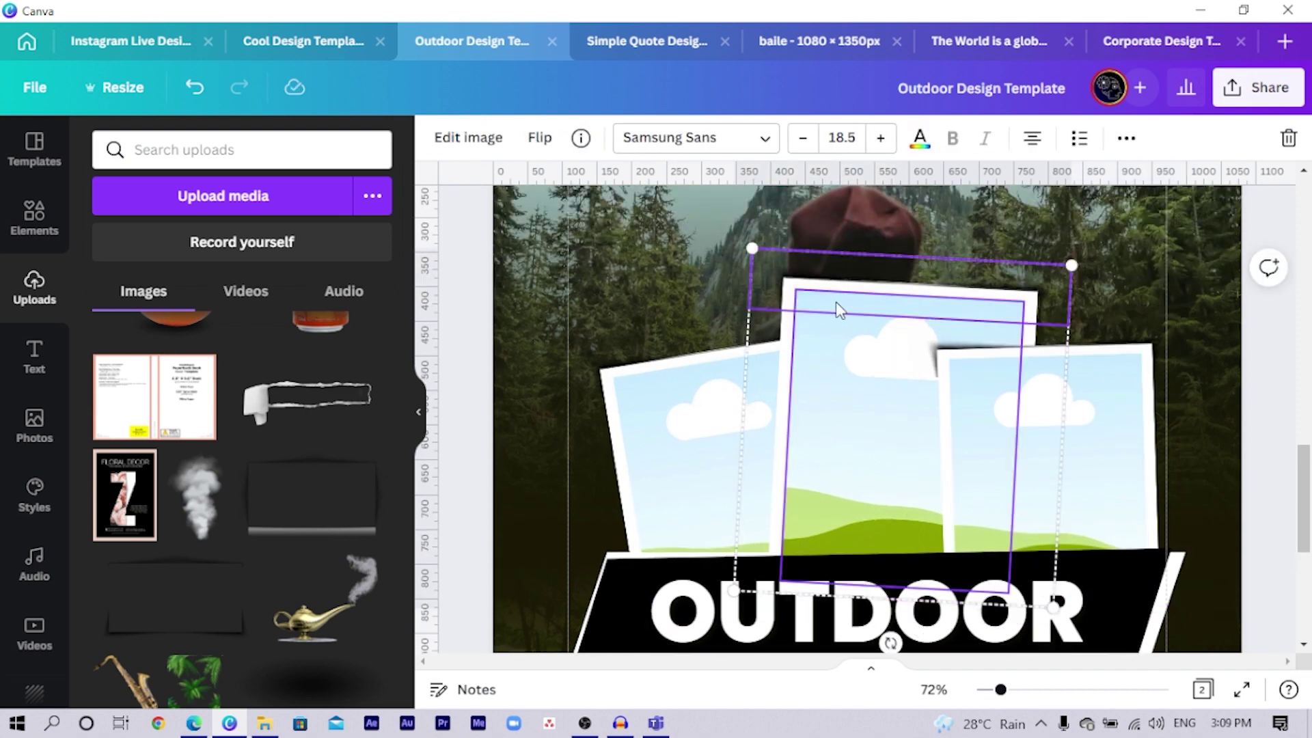
click(839, 311)
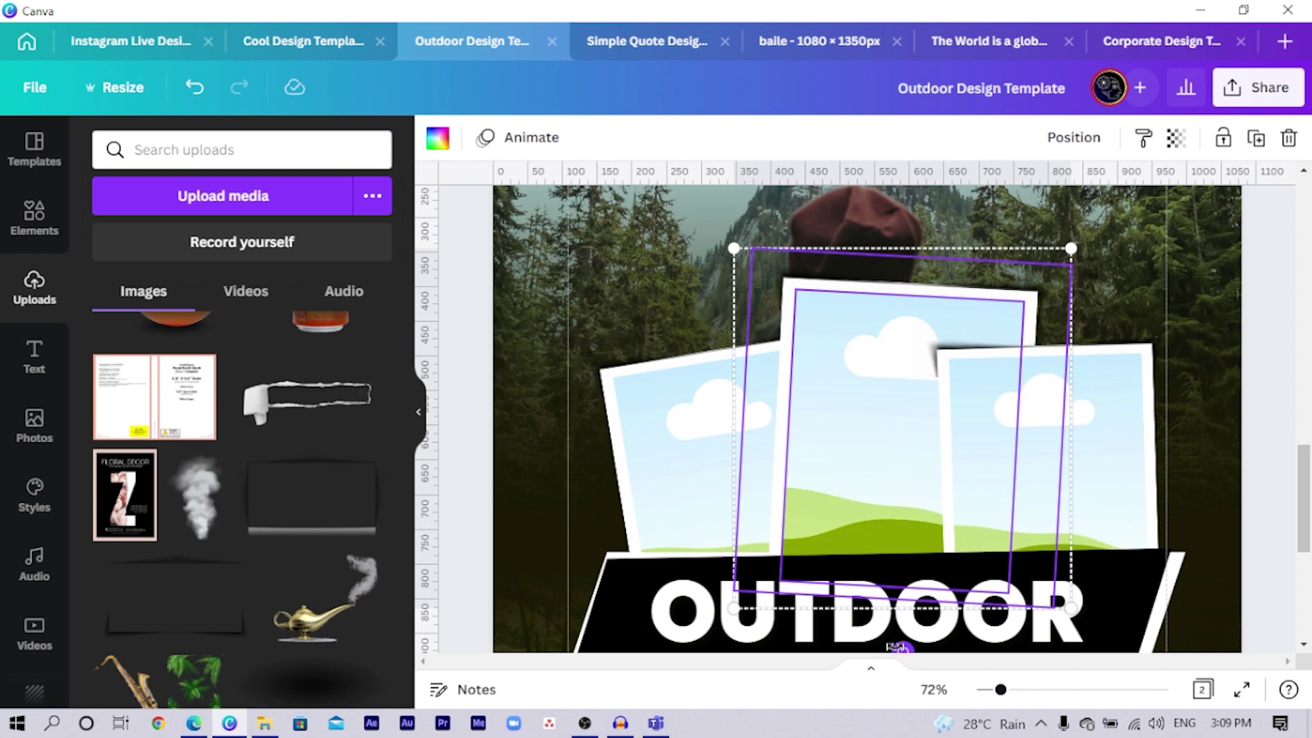
drag(905, 648, 928, 646)
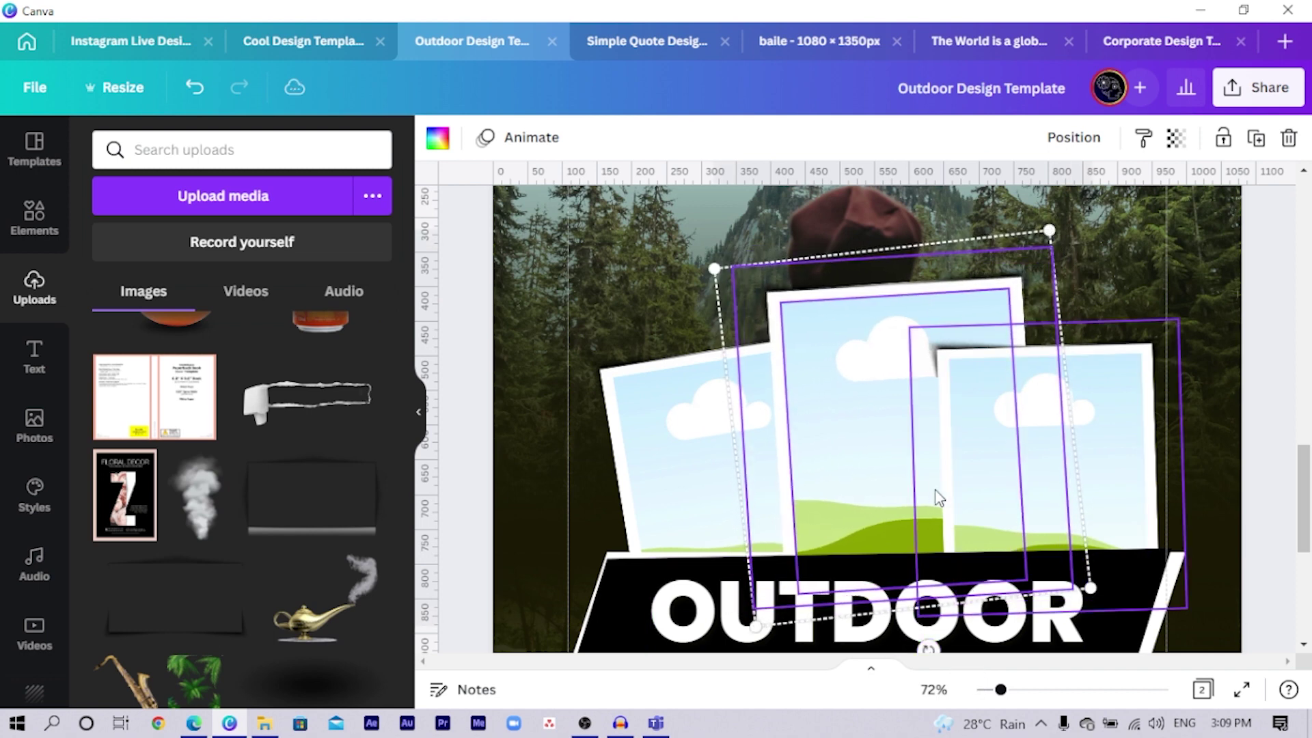
drag(887, 506, 867, 496)
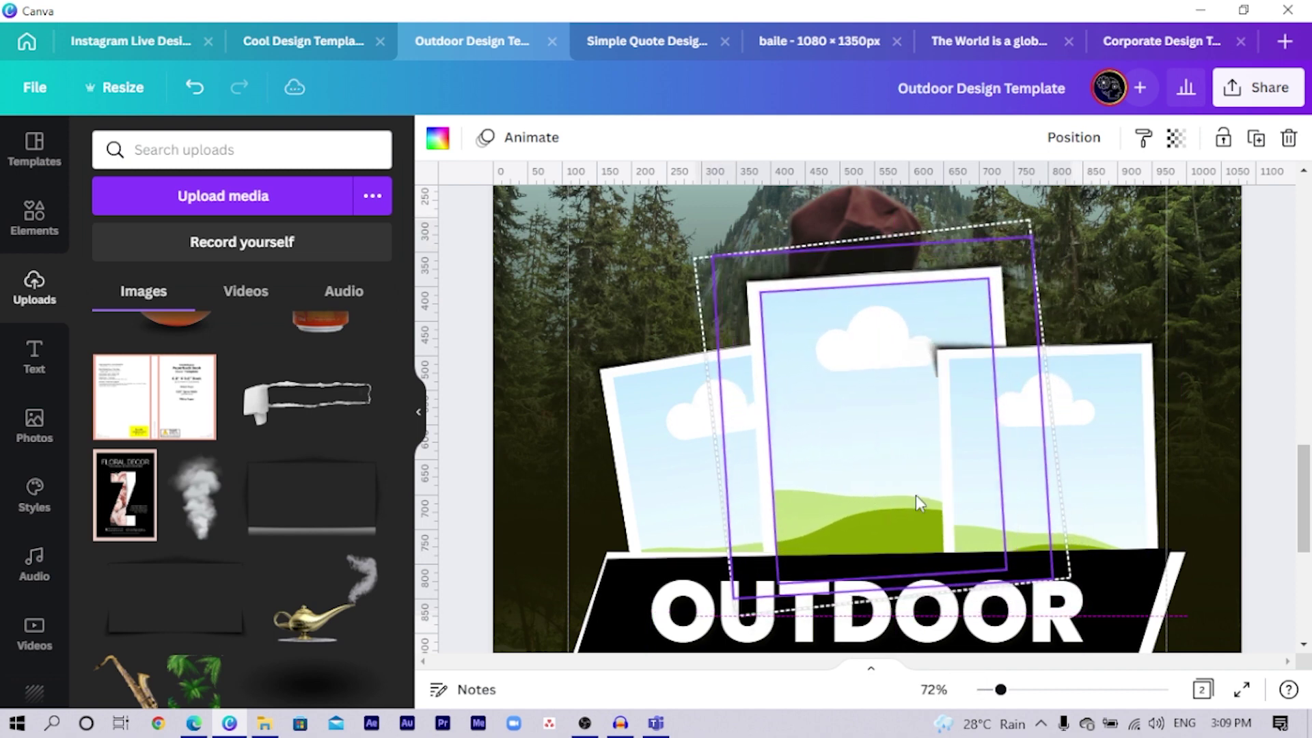
Rotate the right polaroid clockwise and shift it slightly right and down.
click(1121, 386)
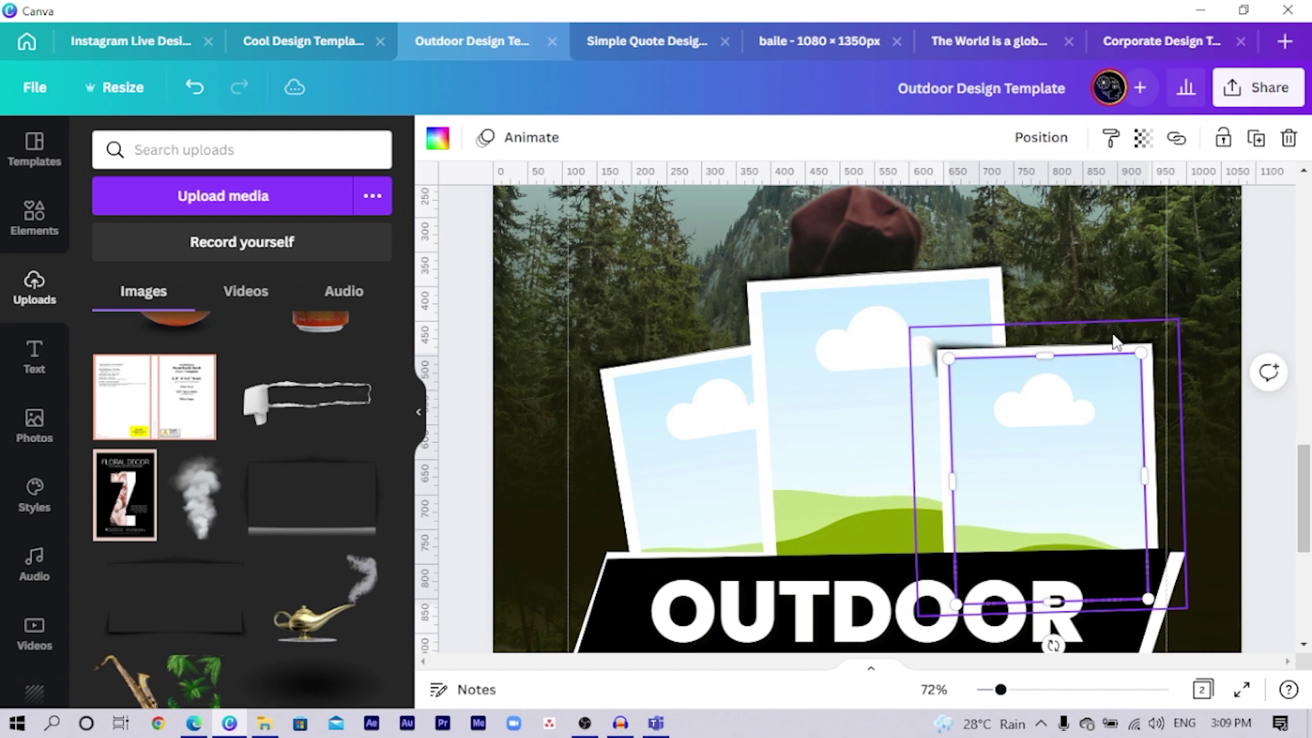
shift+click(1191, 464)
drag(1231, 466, 1223, 494)
drag(1086, 453, 1097, 463)
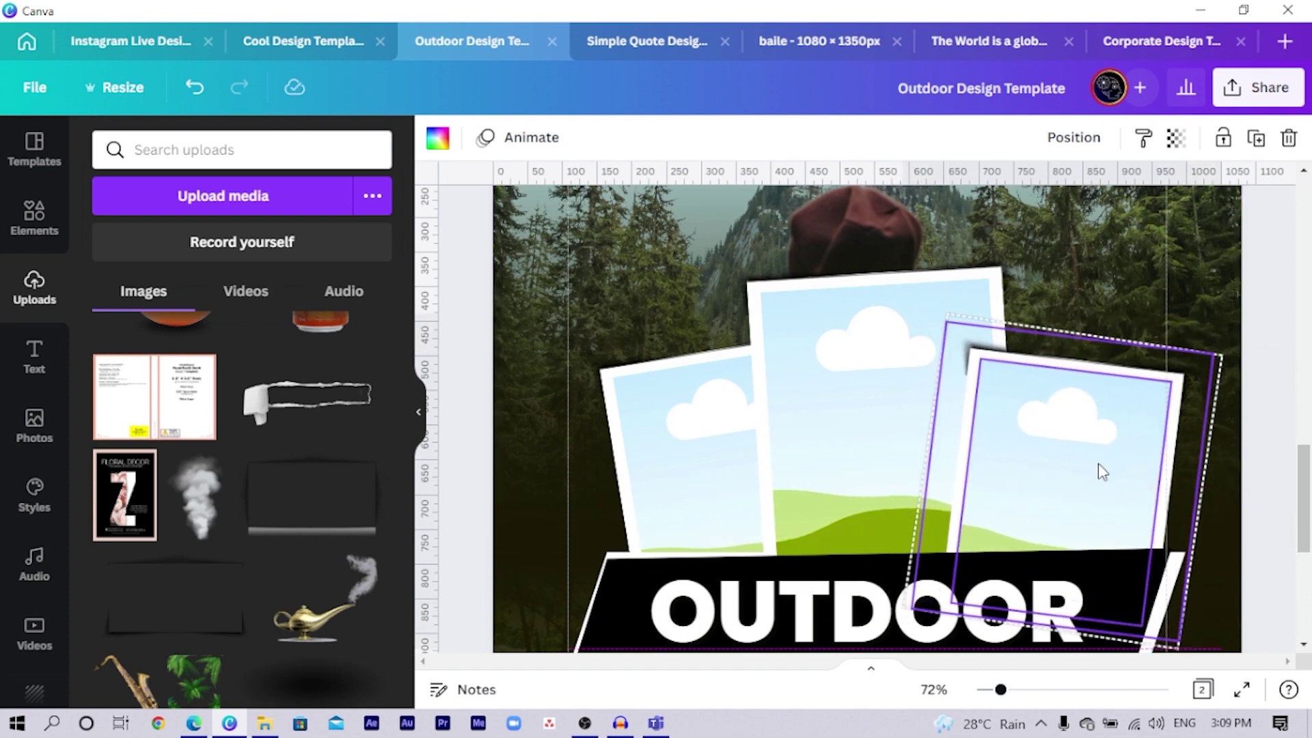
click(461, 306)
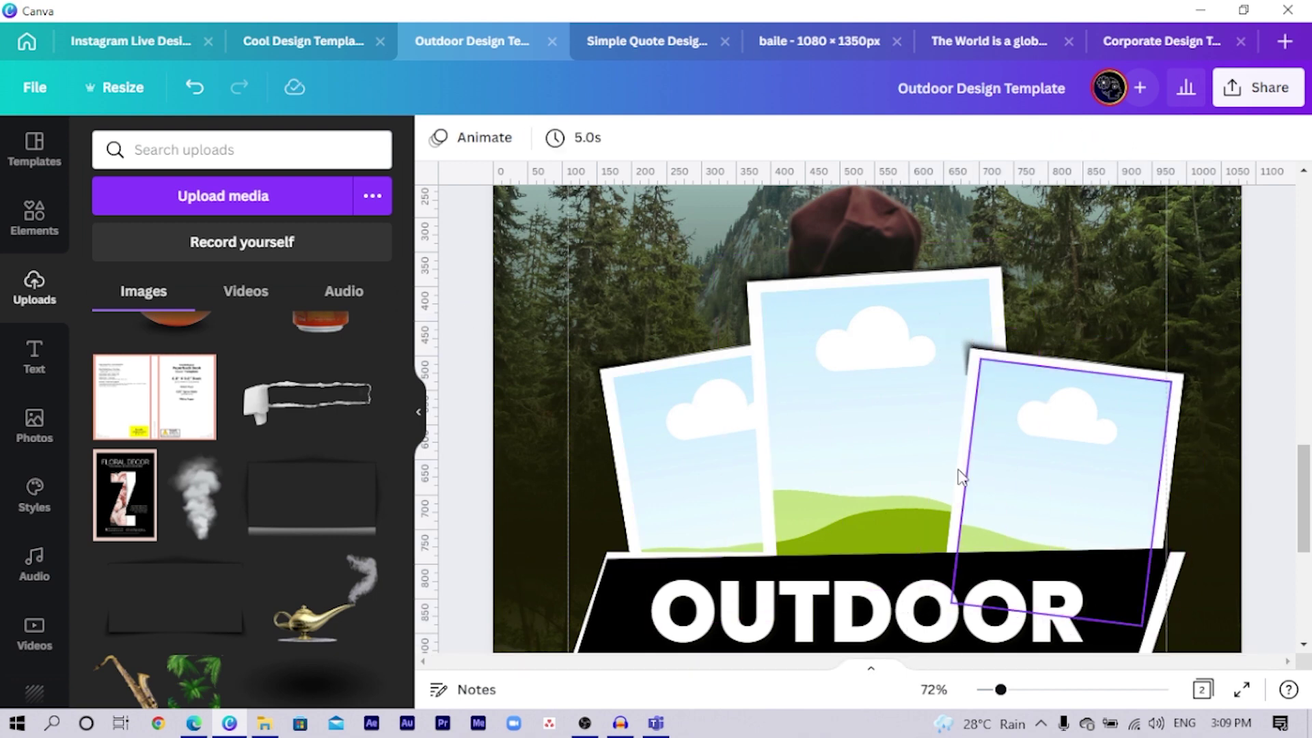
Stretch the thin tape strip above the right polaroid taller downward.
click(964, 366)
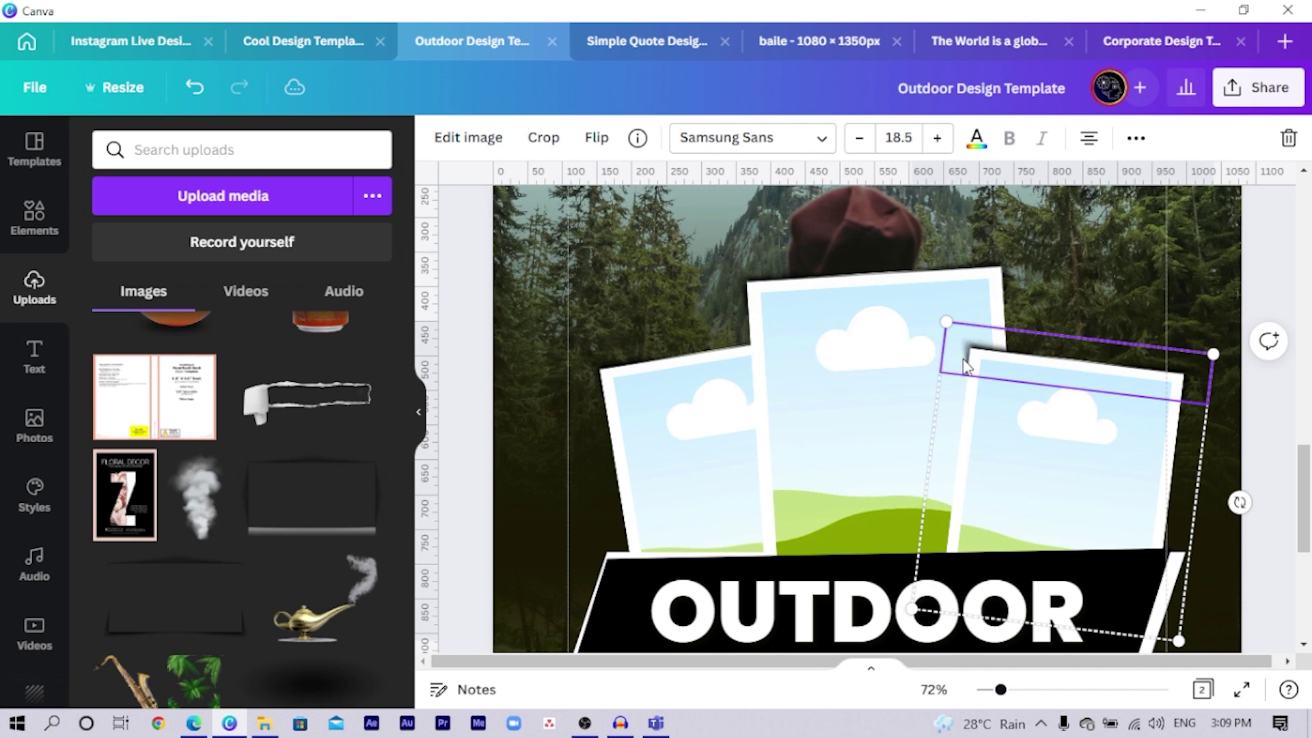
click(483, 284)
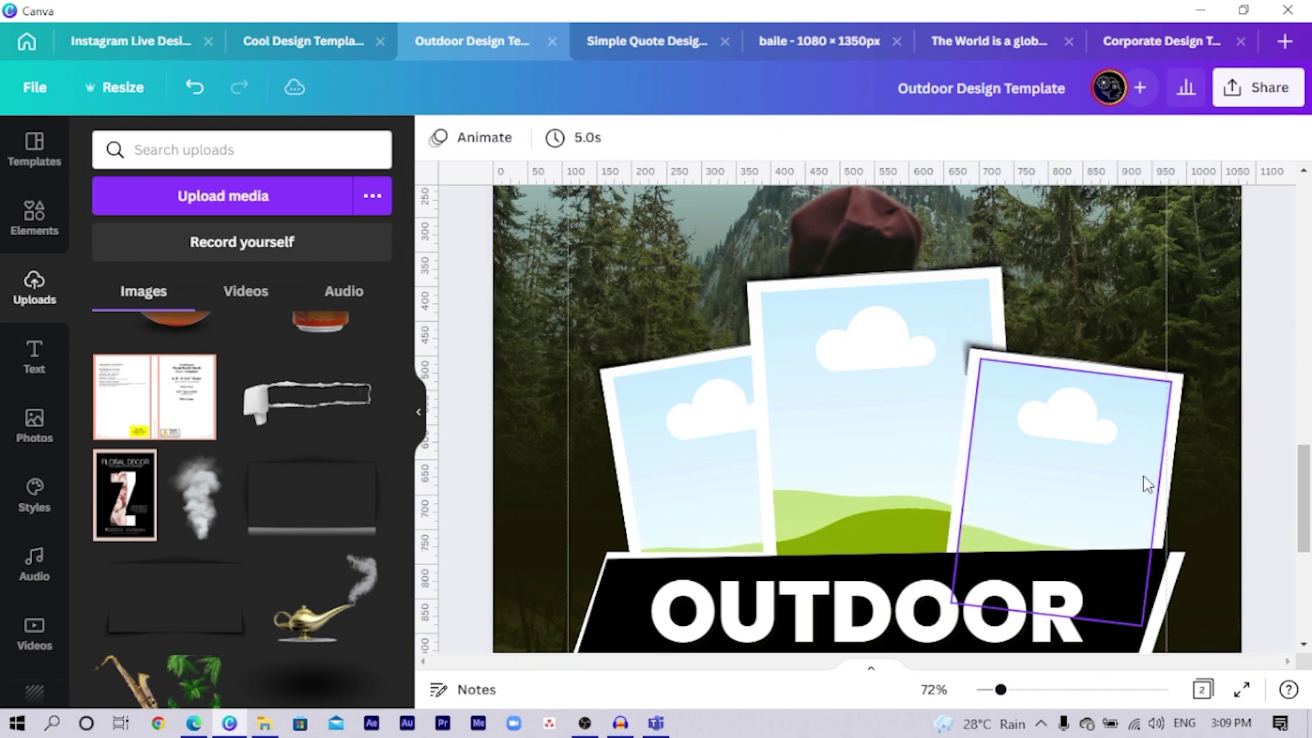
click(978, 354)
drag(1072, 390, 1070, 416)
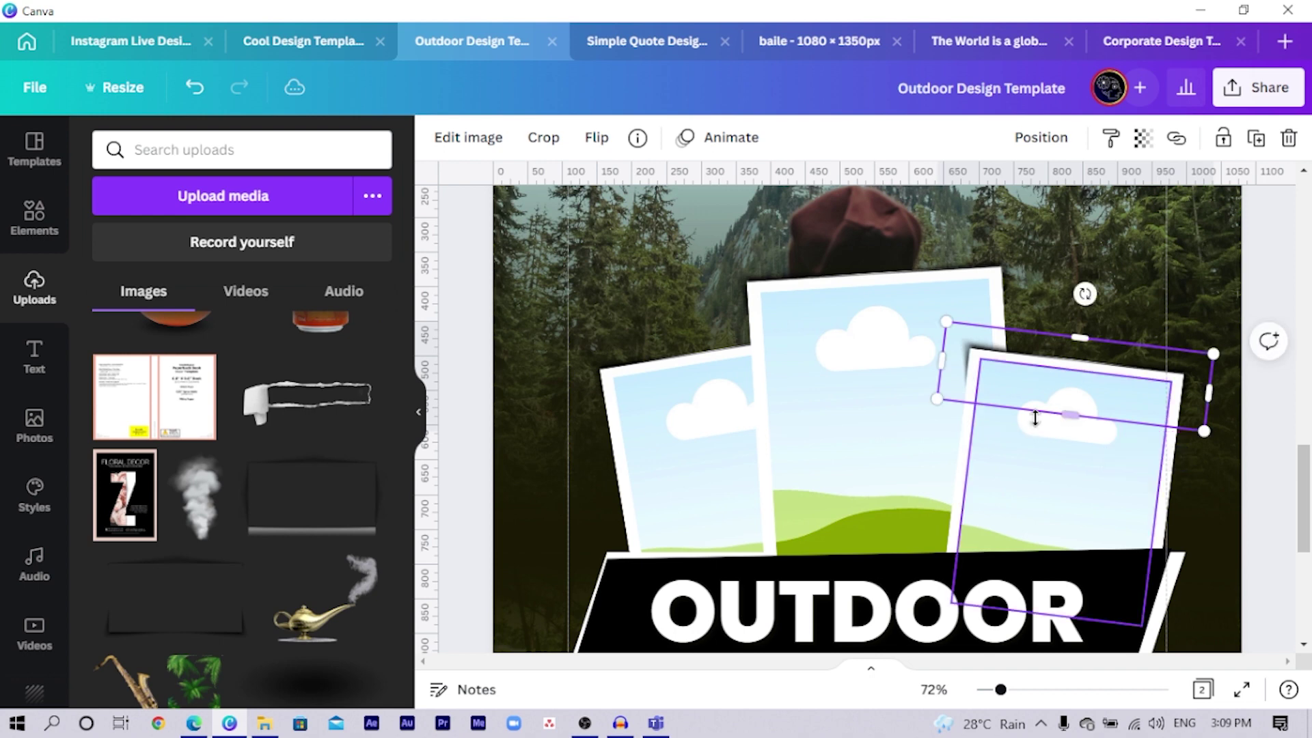
click(963, 441)
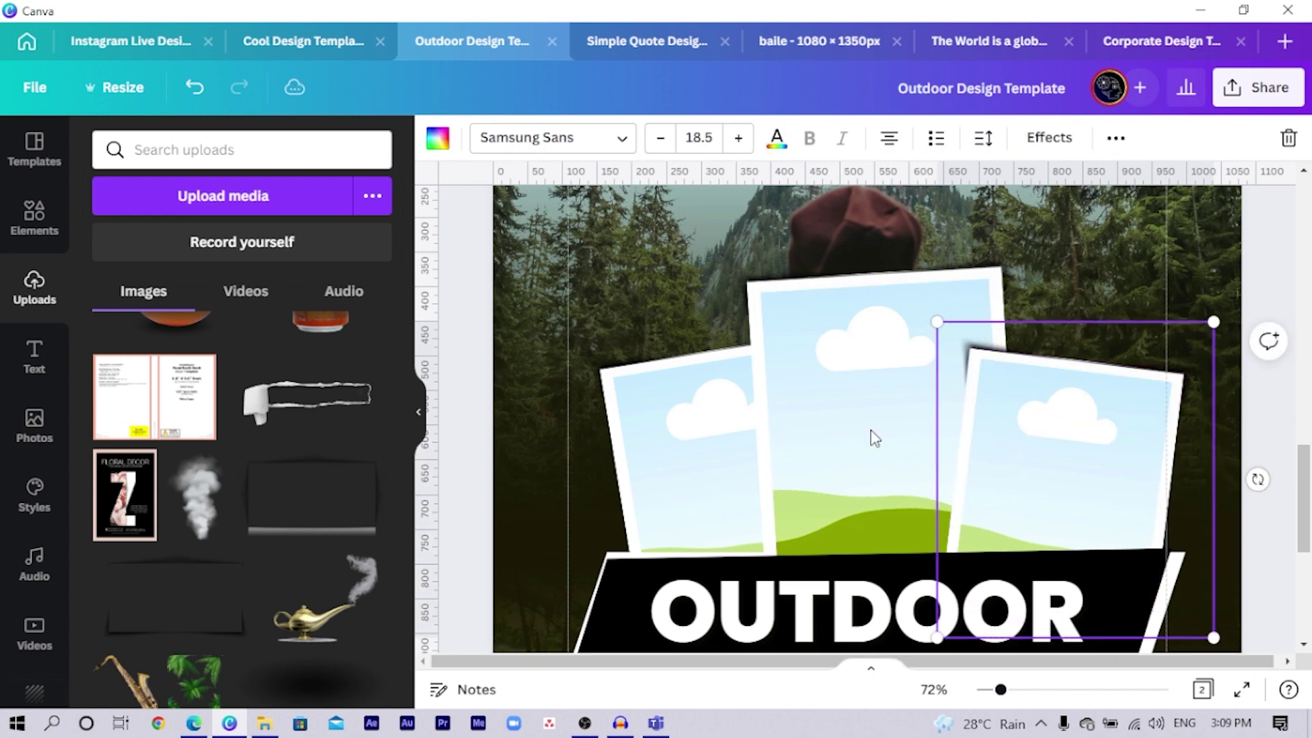
click(456, 287)
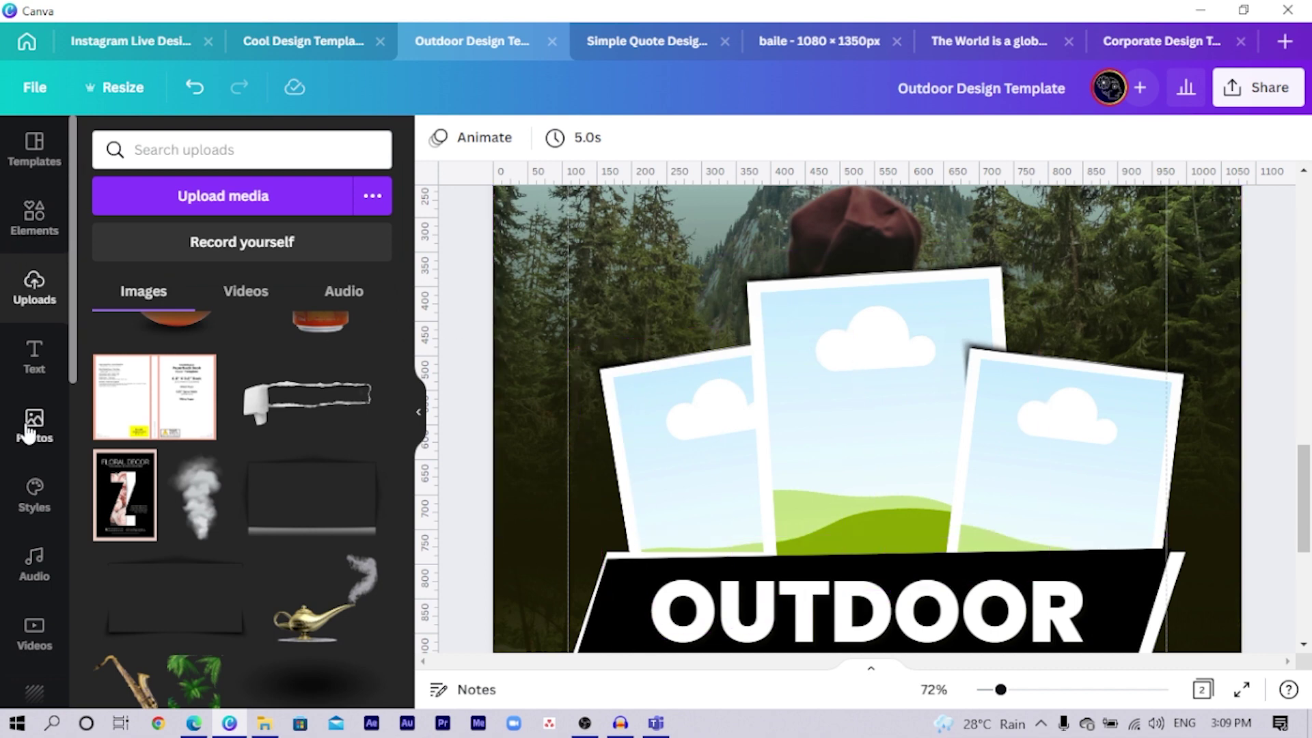
Search the stock photos for HIKING, replacing the previous jungle search.
click(39, 452)
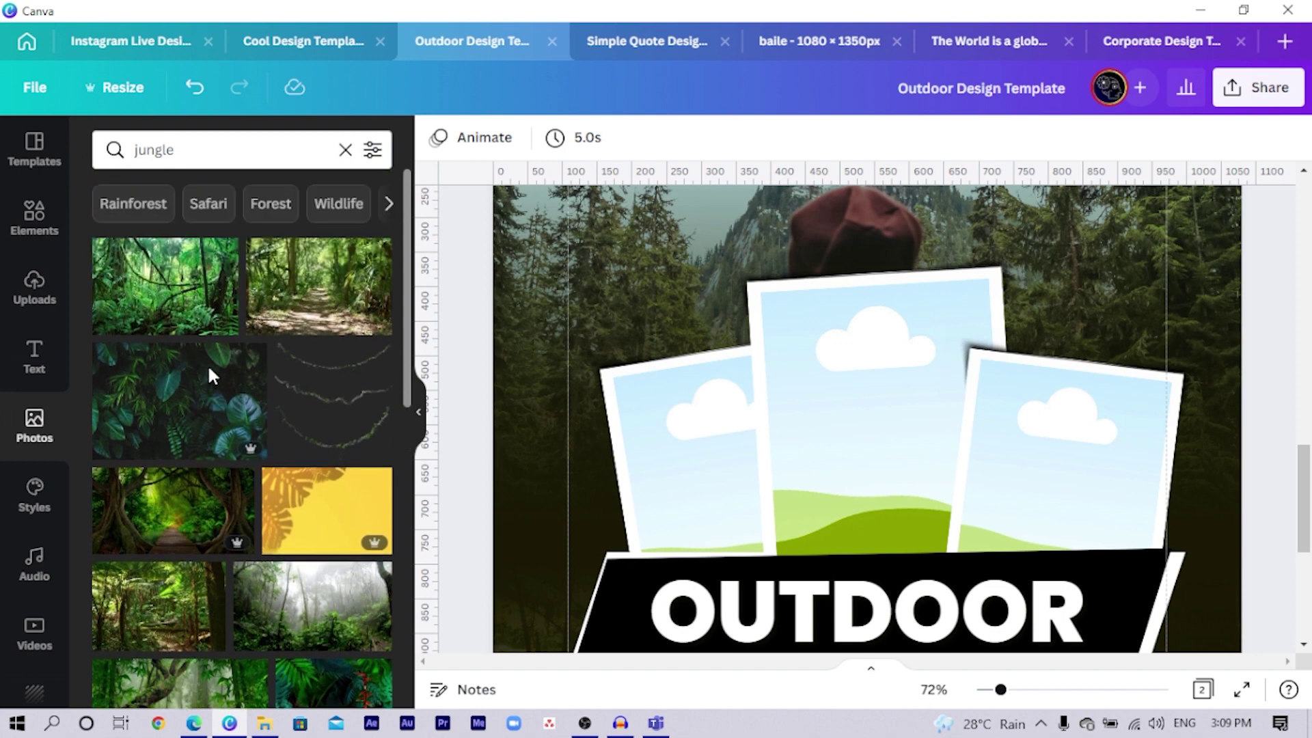
click(345, 149)
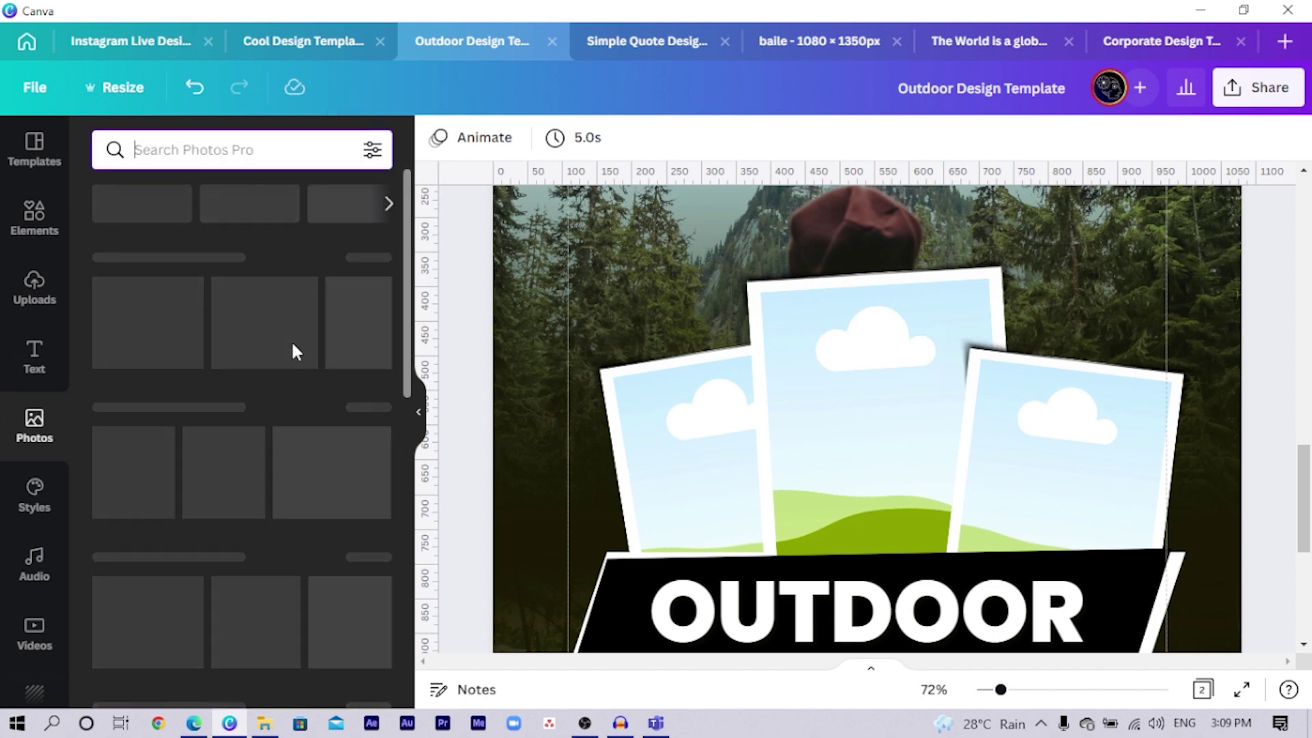
click(196, 143)
text(HIKING)
key(Return)
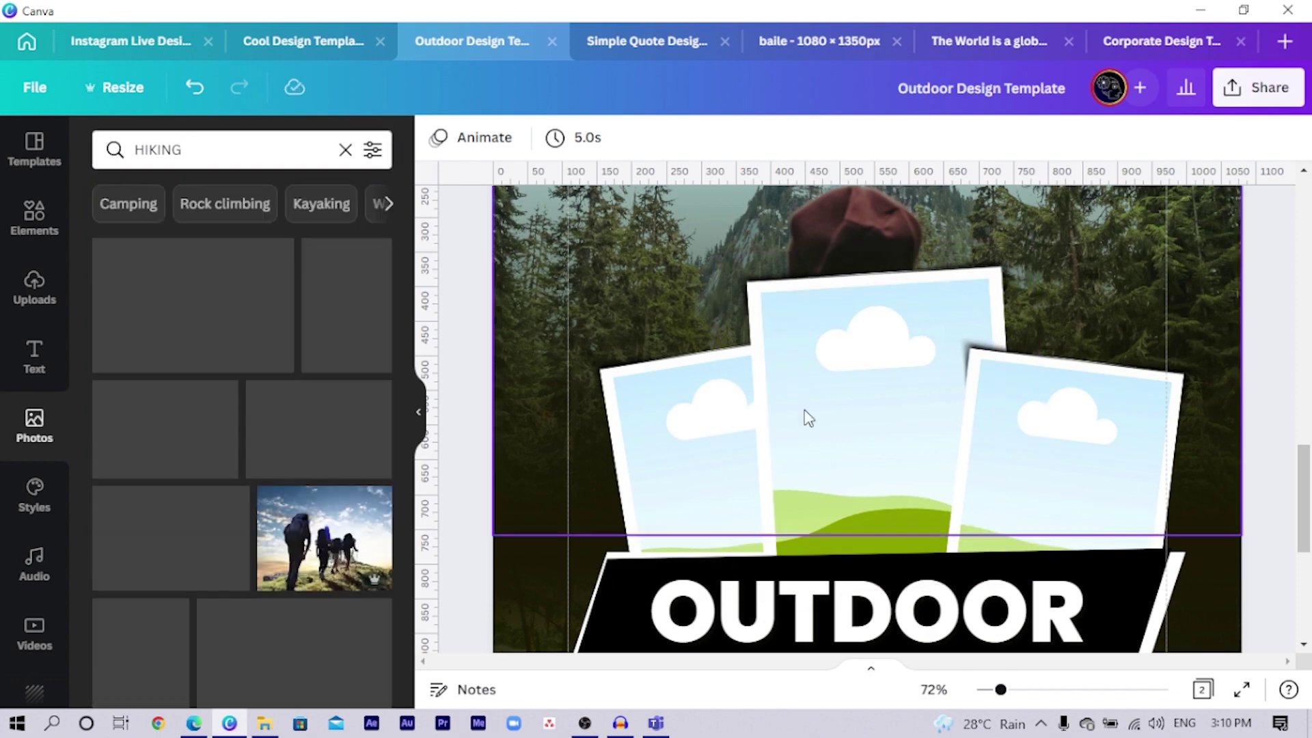
Fill the centre, right and left frames with trail, climber and backpacker photos.
drag(205, 301, 849, 391)
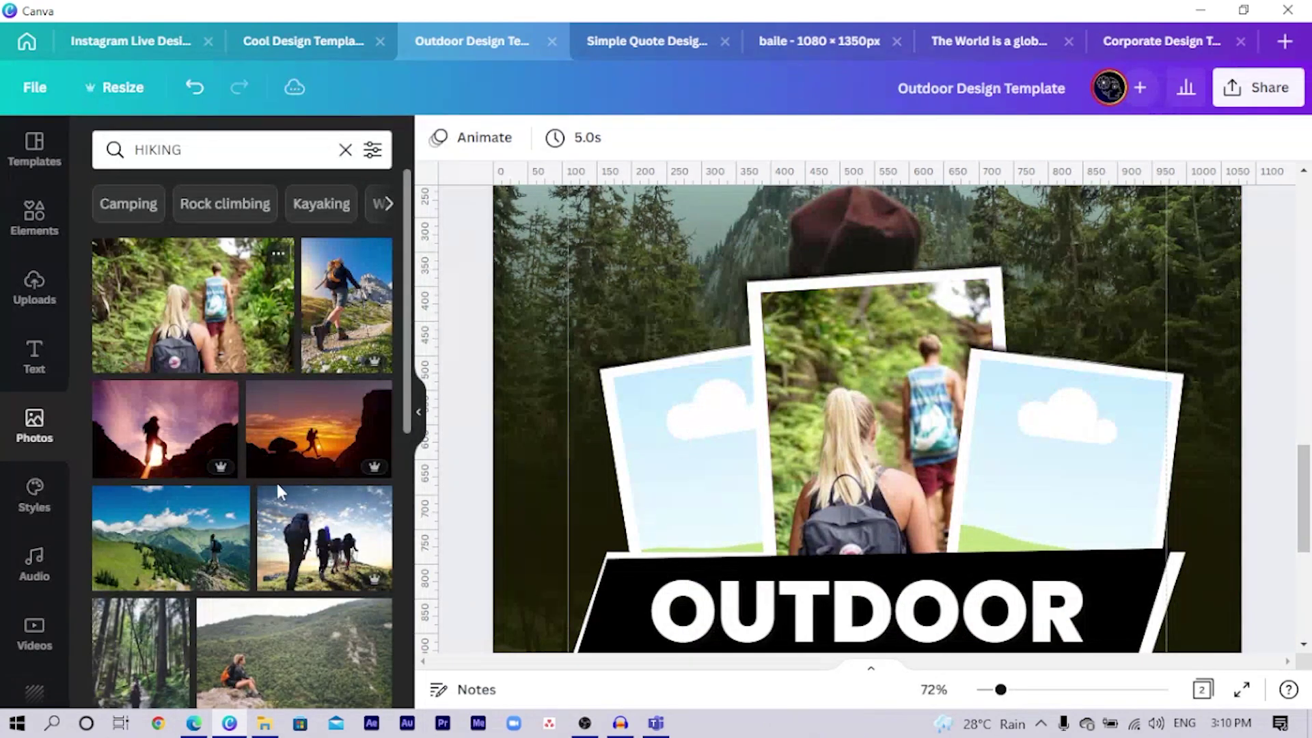
drag(345, 308, 1019, 438)
scroll(211, 557, down, 3)
drag(324, 346, 666, 463)
key(ctrl+minus)
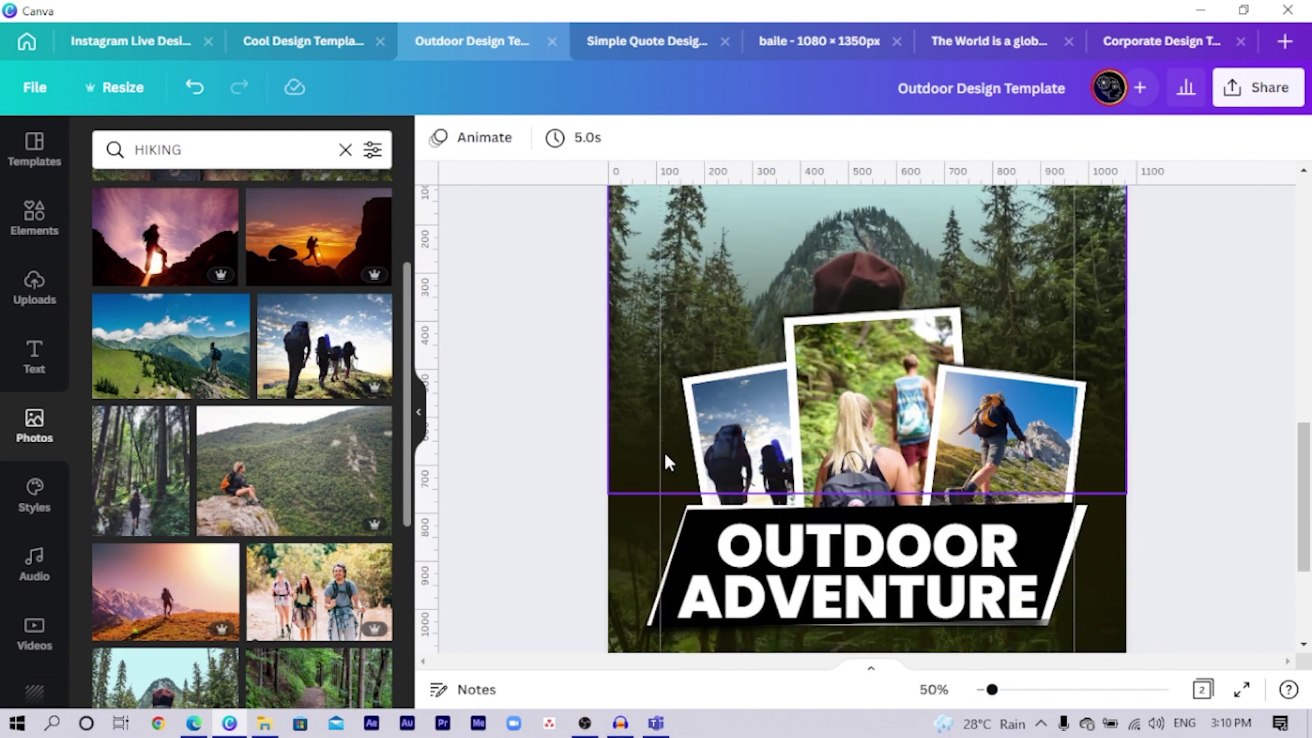
key(ctrl+minus)
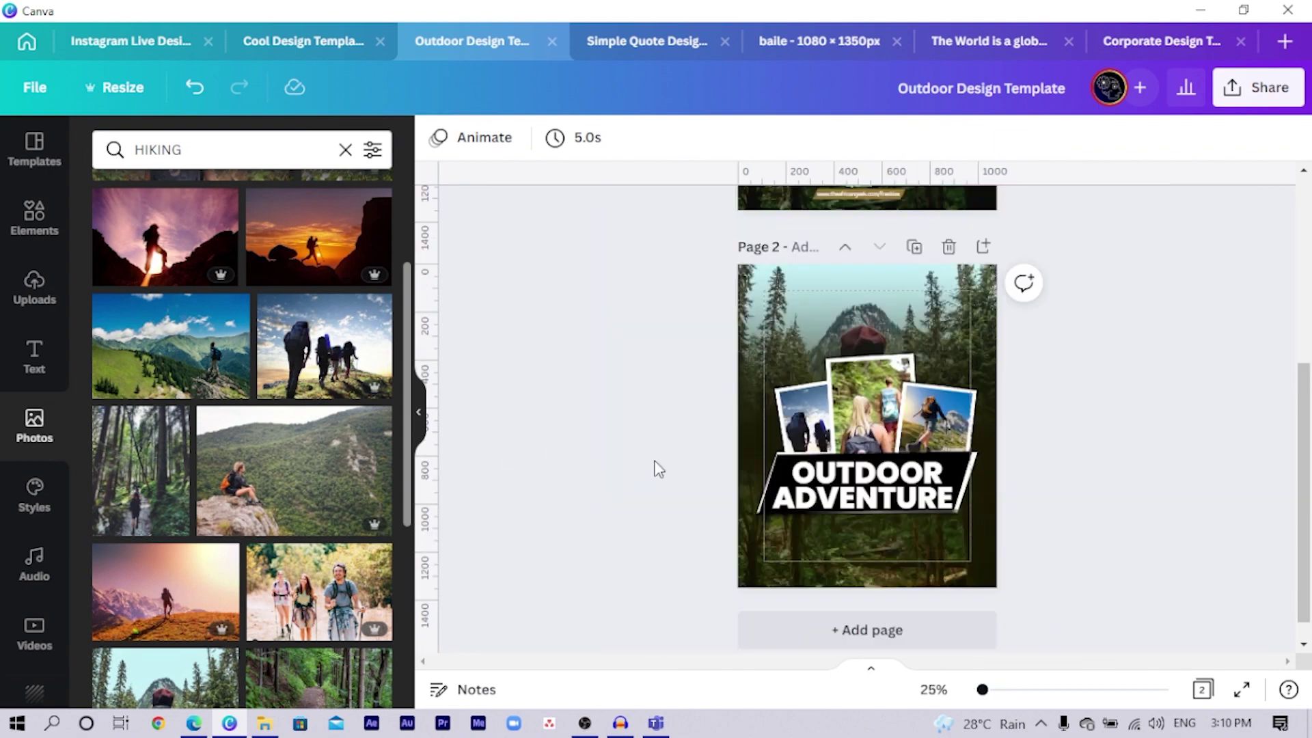
scroll(636, 476, up, 3)
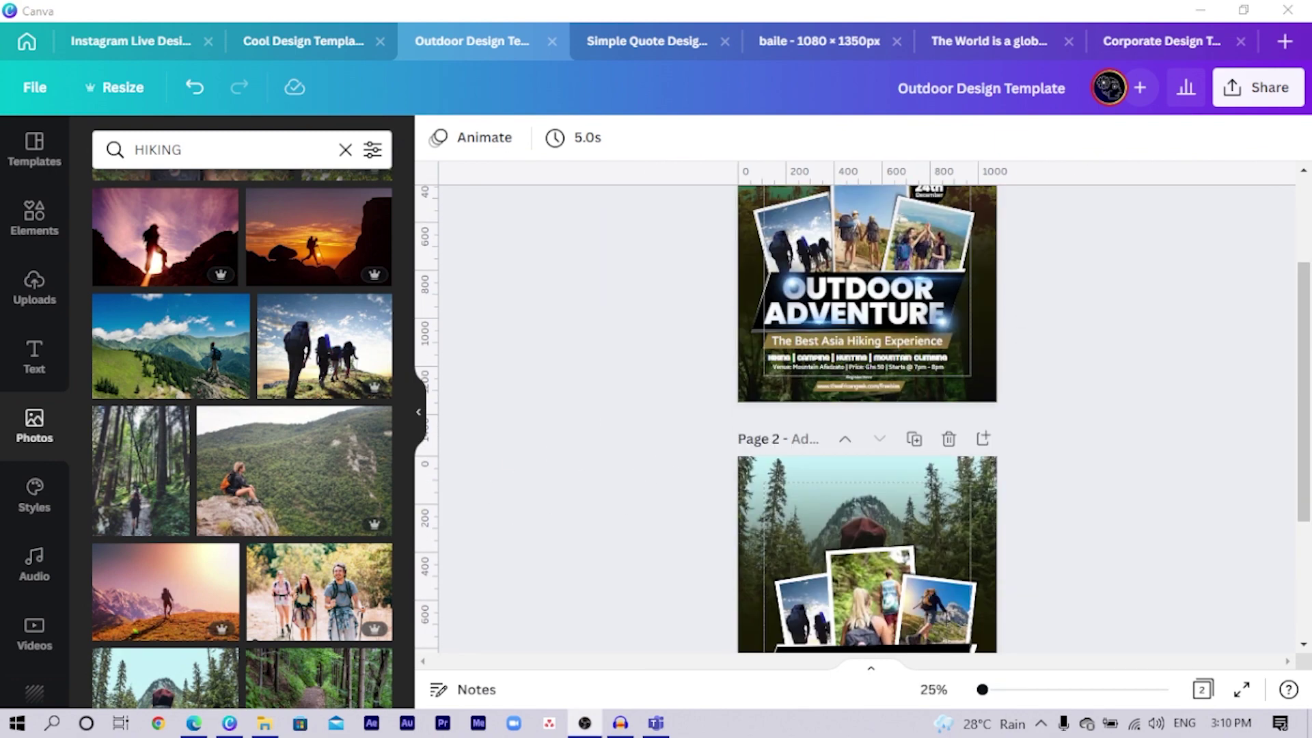
scroll(843, 477, down, 2)
scroll(846, 439, up, 2)
scroll(590, 402, down, 2)
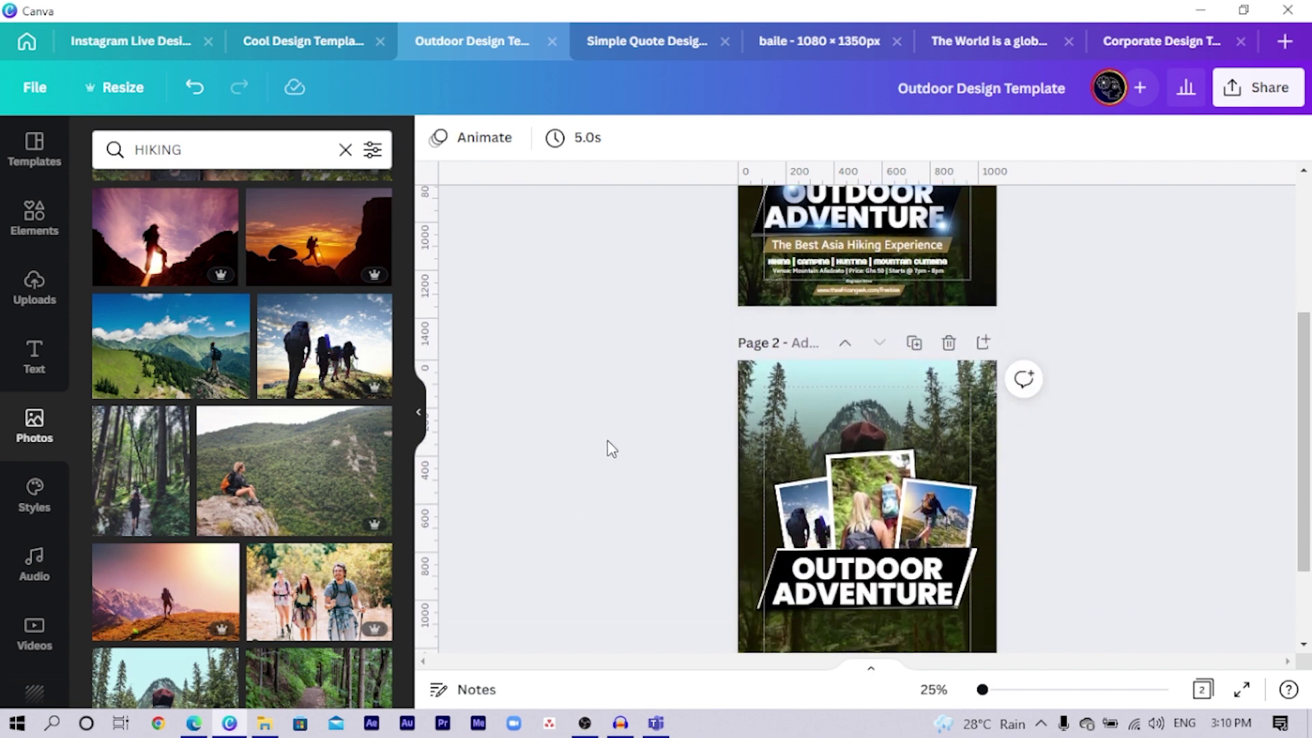
scroll(608, 447, down, 2)
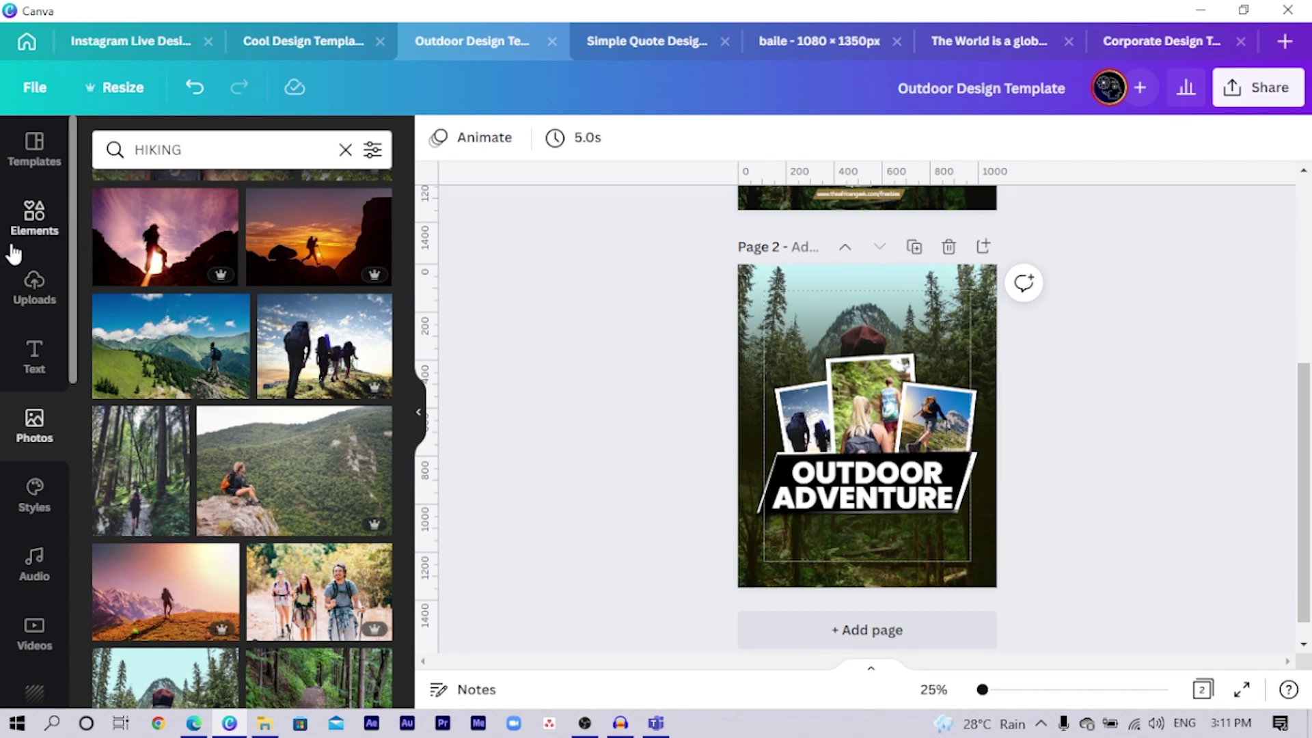
Add the blue light flare over the O of OUTDOOR and blur it to 44.
click(51, 216)
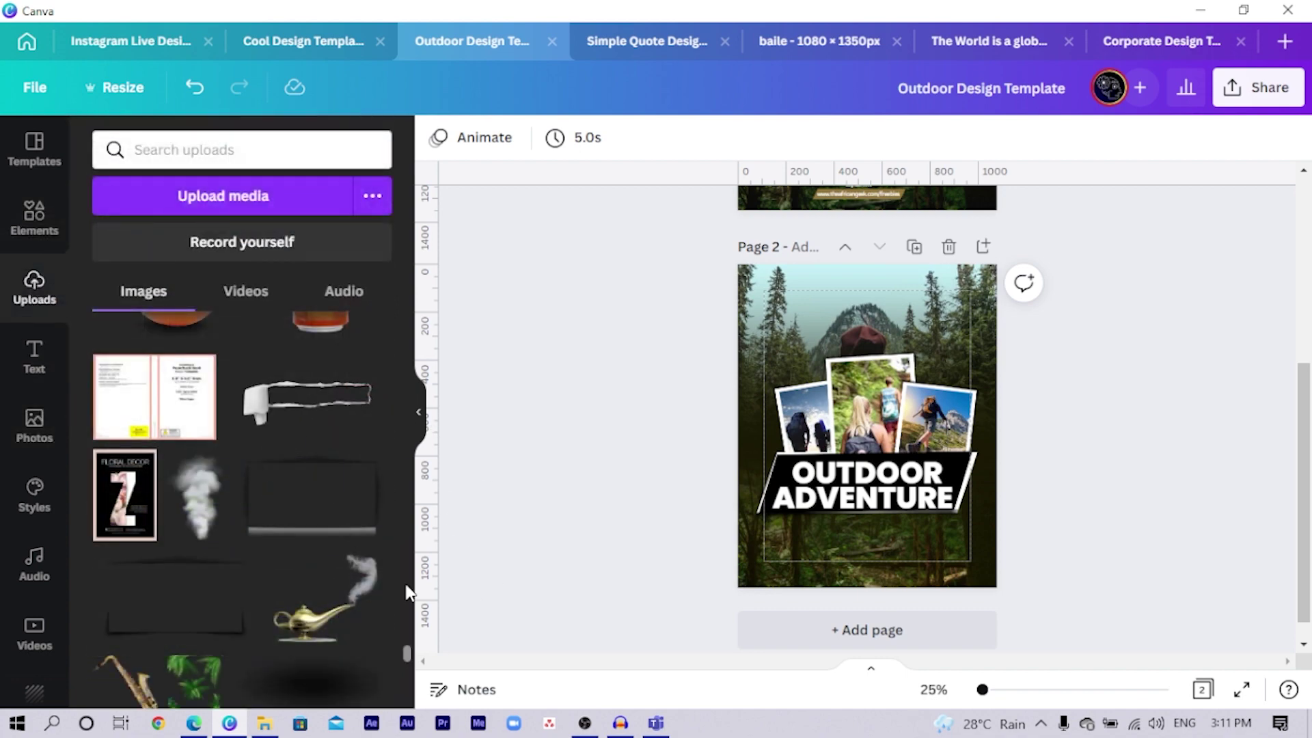
drag(412, 659, 389, 386)
drag(455, 488, 854, 453)
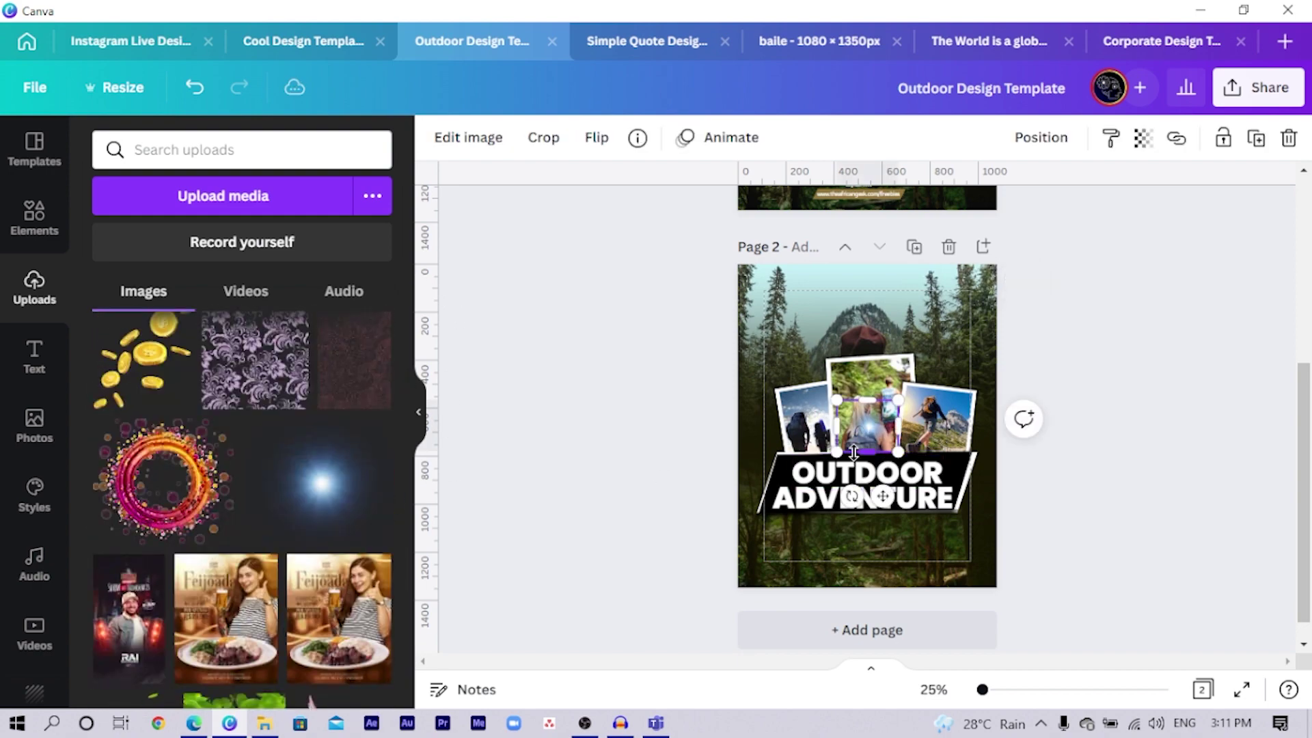
scroll(854, 452, up, 5)
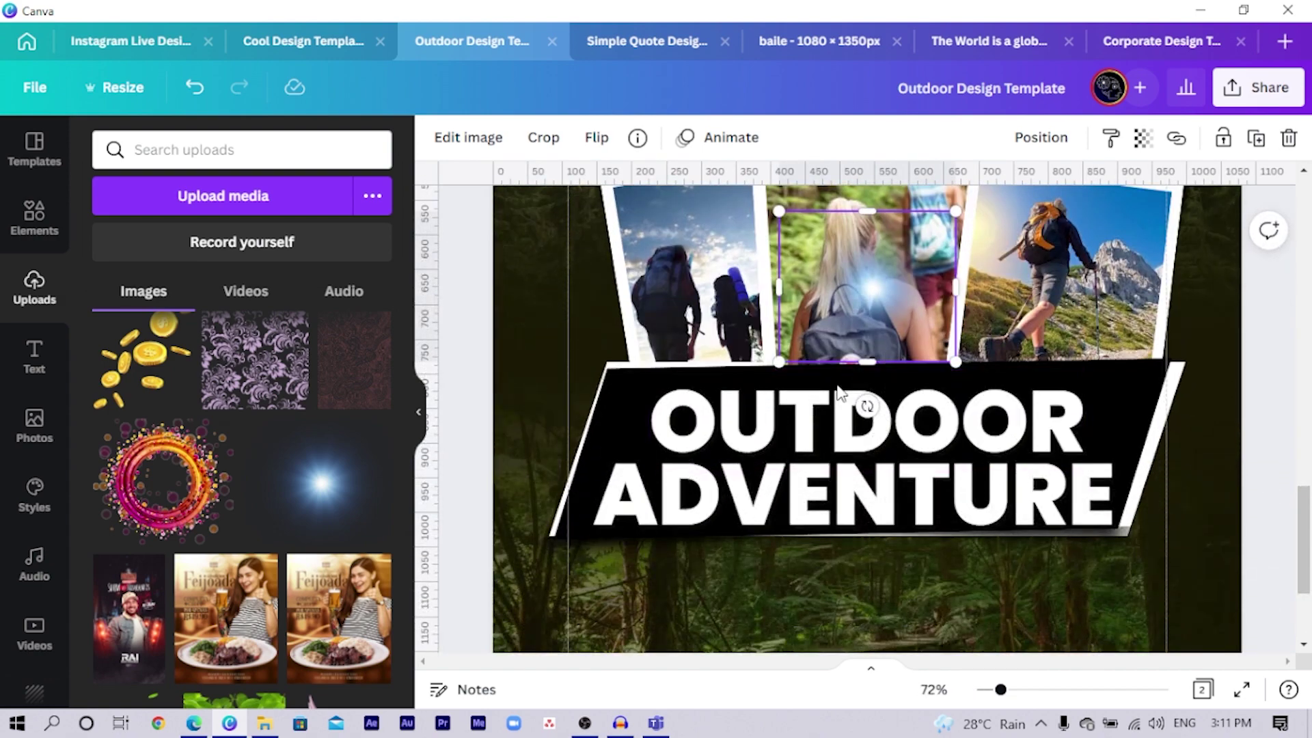
drag(885, 302, 661, 520)
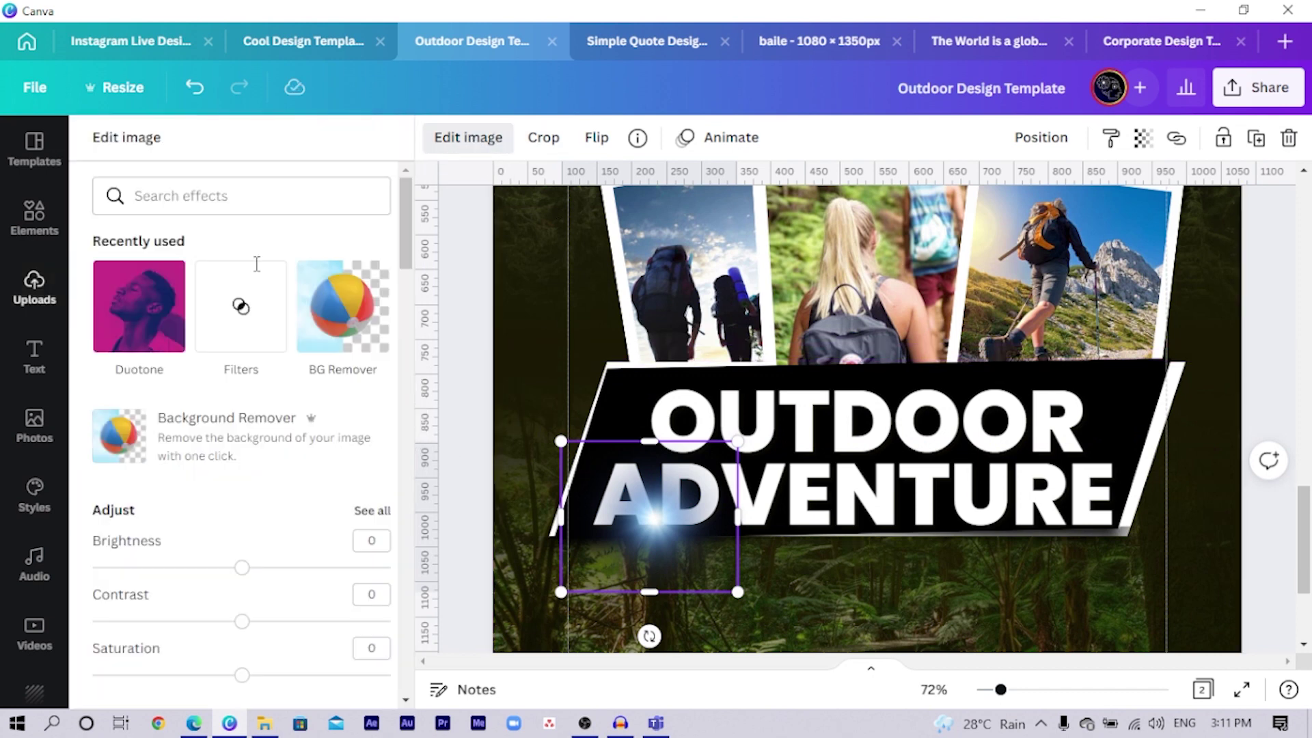
click(362, 513)
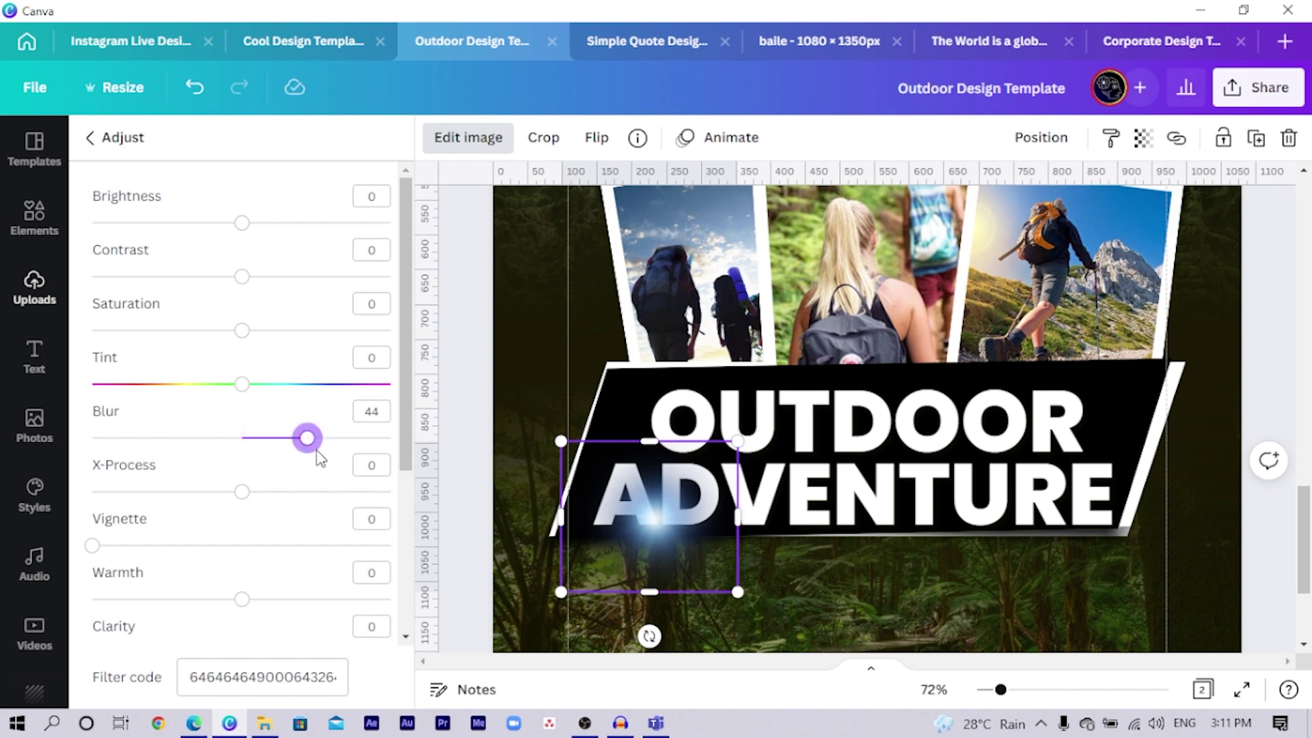
click(480, 489)
Restore the middle hiker photo and place flares at ADVENTURE's right end and over OUTDOOR.
key(ctrl+z)
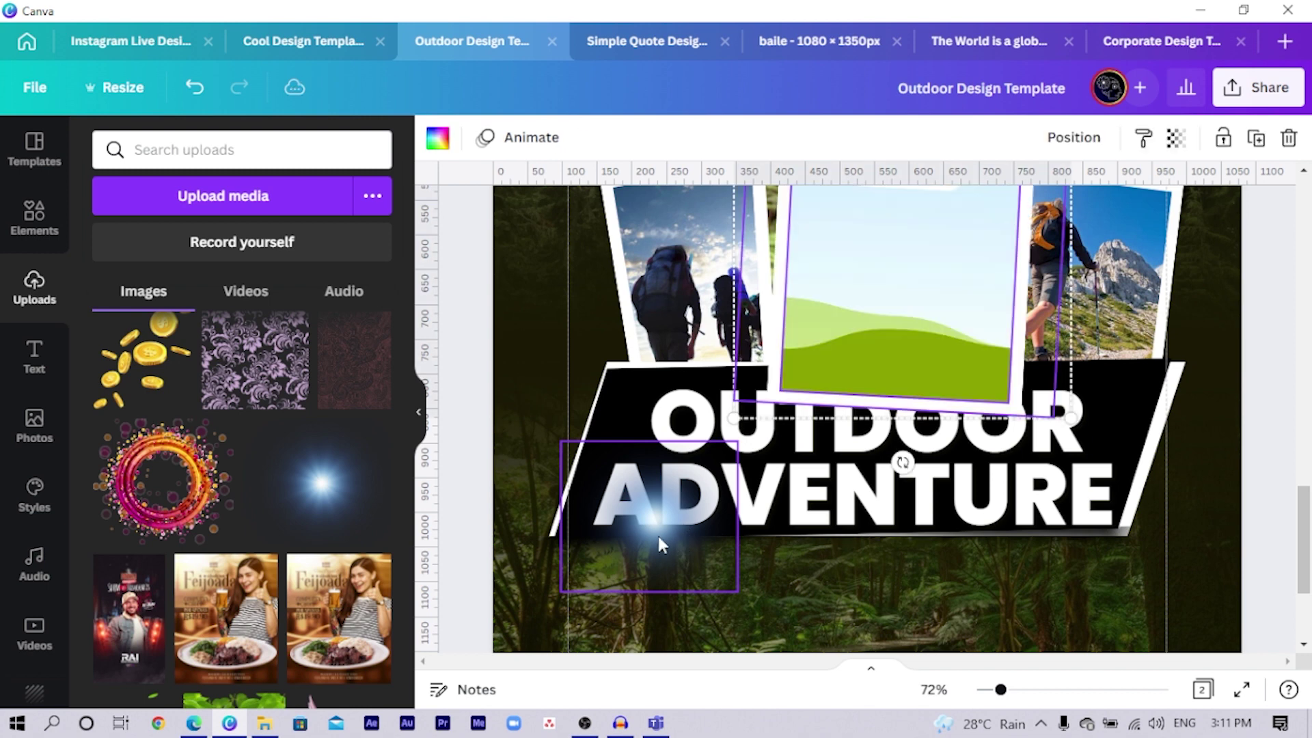
key(ctrl+z)
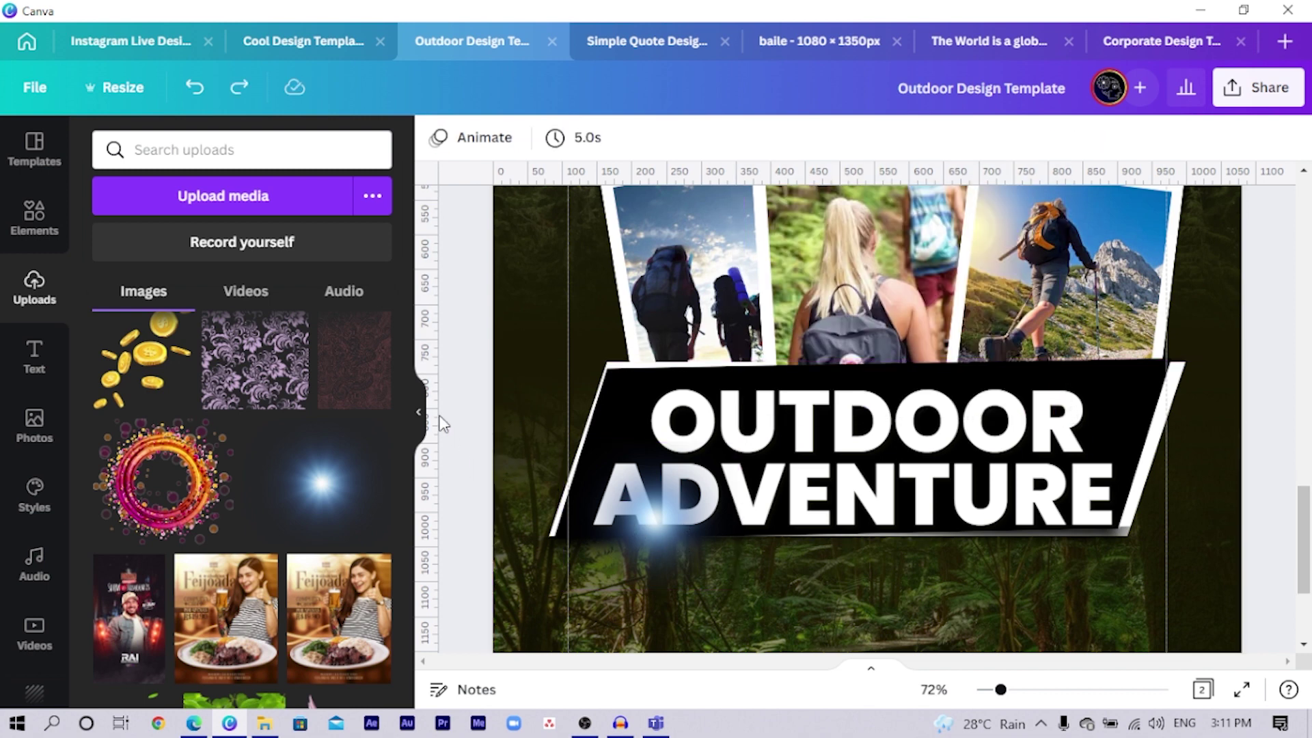
drag(667, 543, 1099, 477)
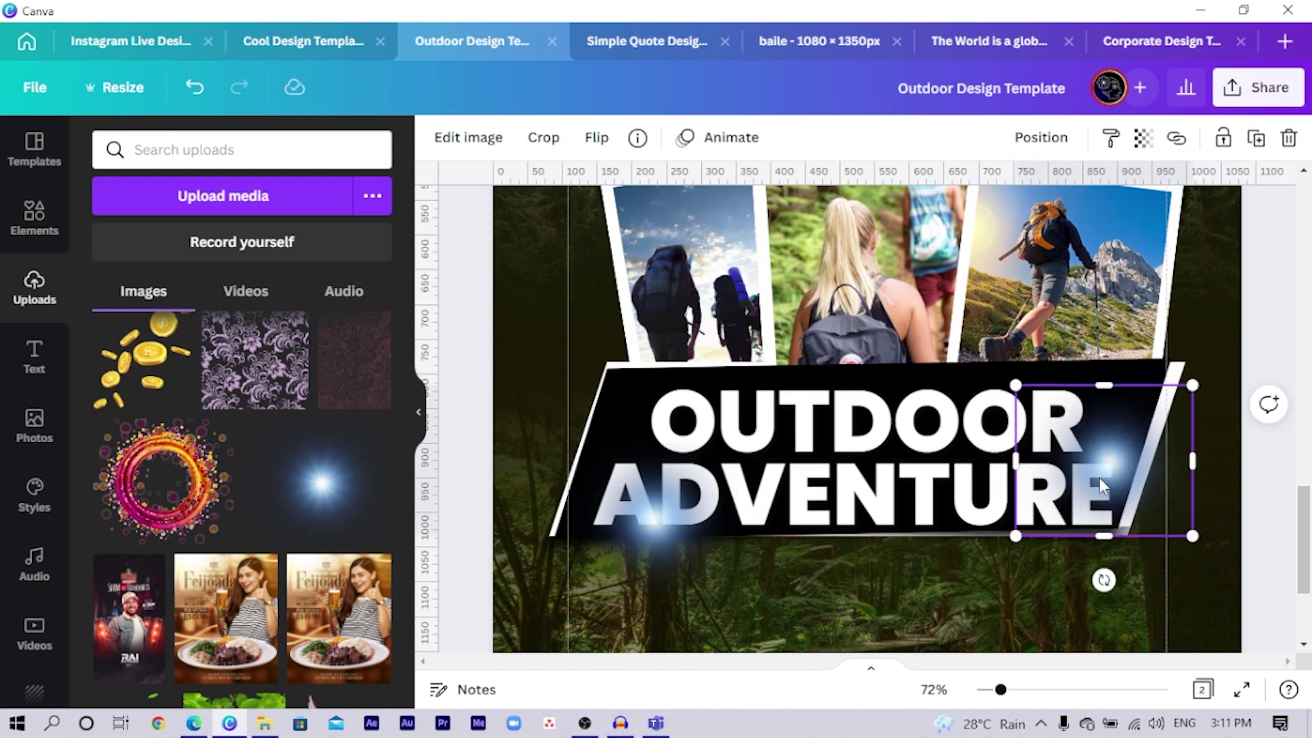
drag(950, 470, 659, 420)
Shift the light flare behind the banner text further right along the banner.
scroll(889, 427, up, 3)
scroll(888, 427, down, 7)
scroll(864, 301, up, 2)
click(733, 295)
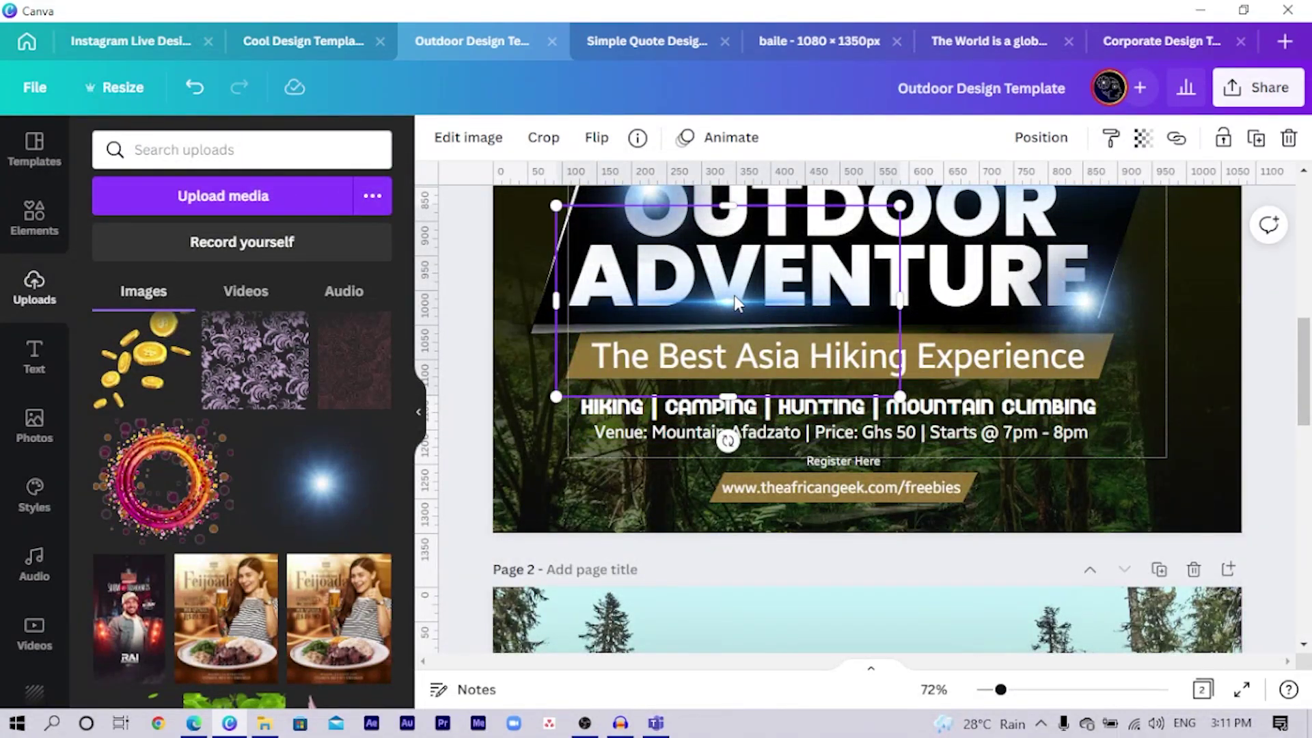
scroll(733, 295, down, 3)
scroll(842, 500, down, 10)
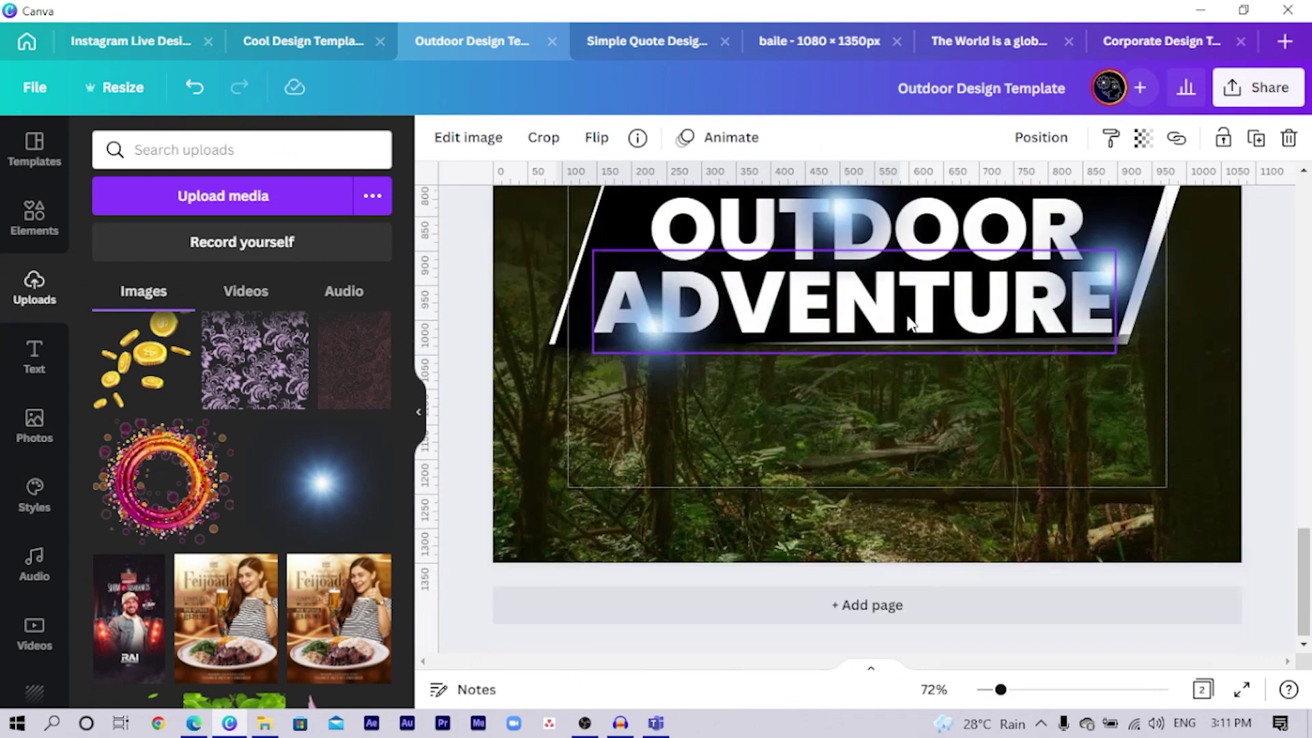
click(902, 328)
drag(736, 347, 910, 273)
click(471, 272)
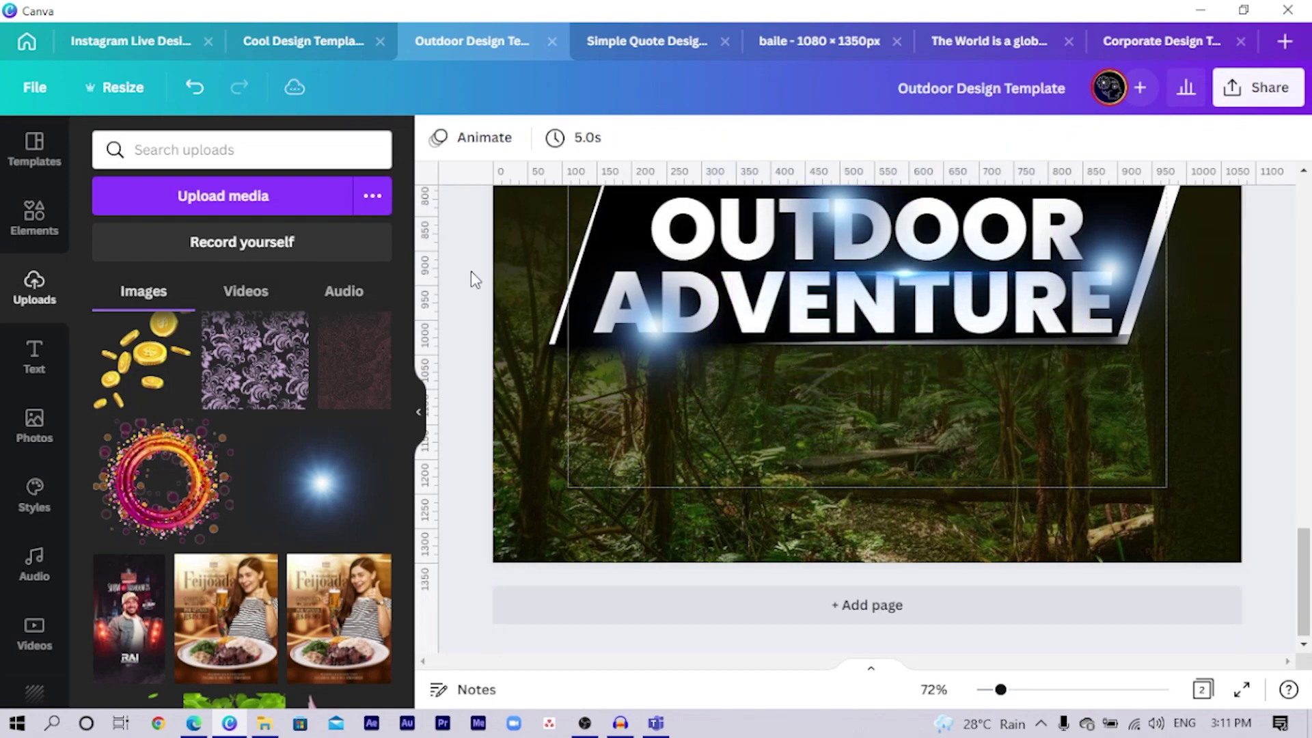
scroll(470, 270, down, 3)
scroll(481, 290, up, 3)
Scroll between pages and inspect page 1's tagline text.
scroll(484, 292, up, 2)
scroll(485, 292, up, 10)
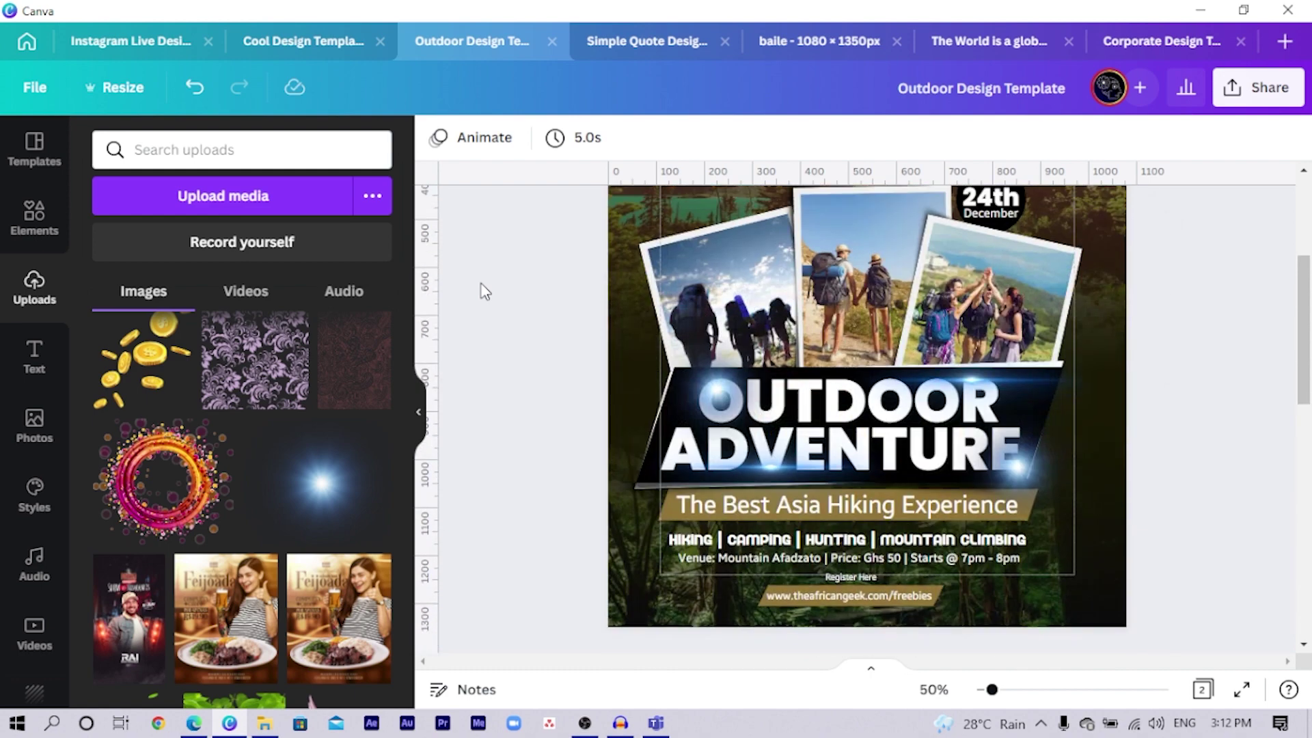
scroll(454, 305, down, 6)
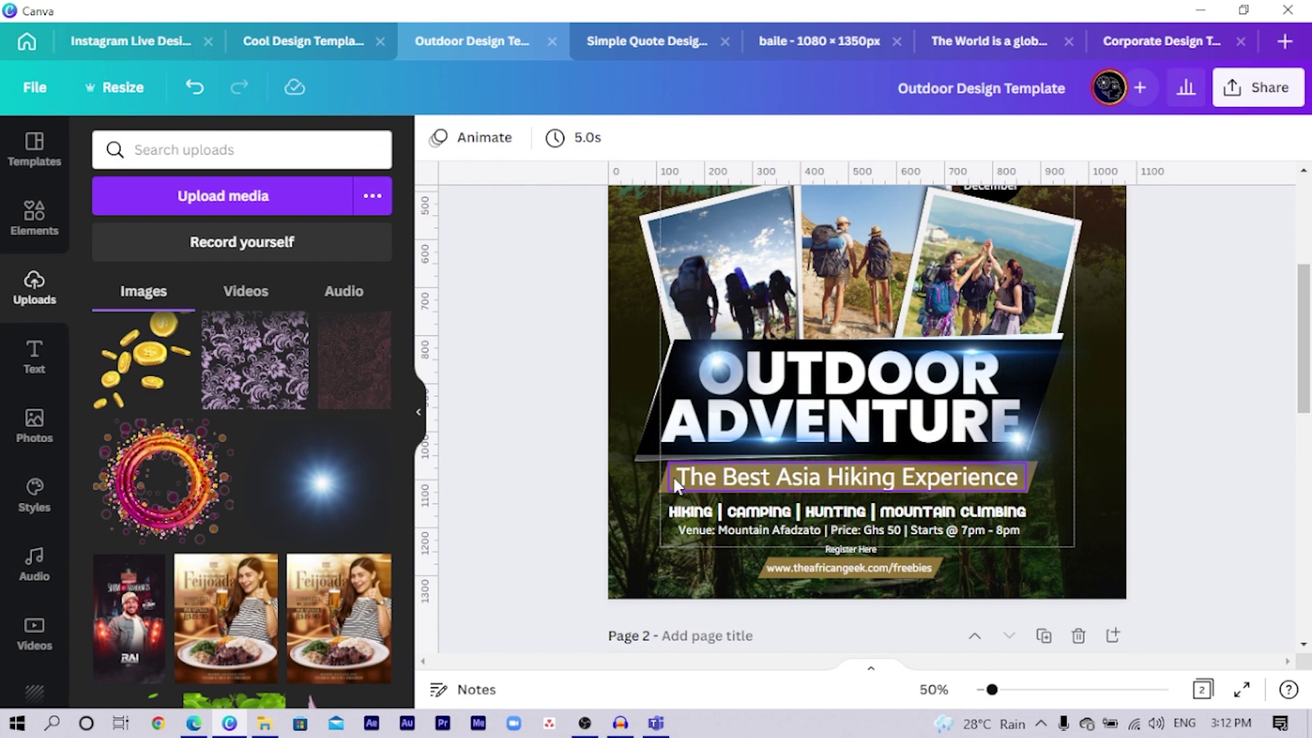
click(943, 487)
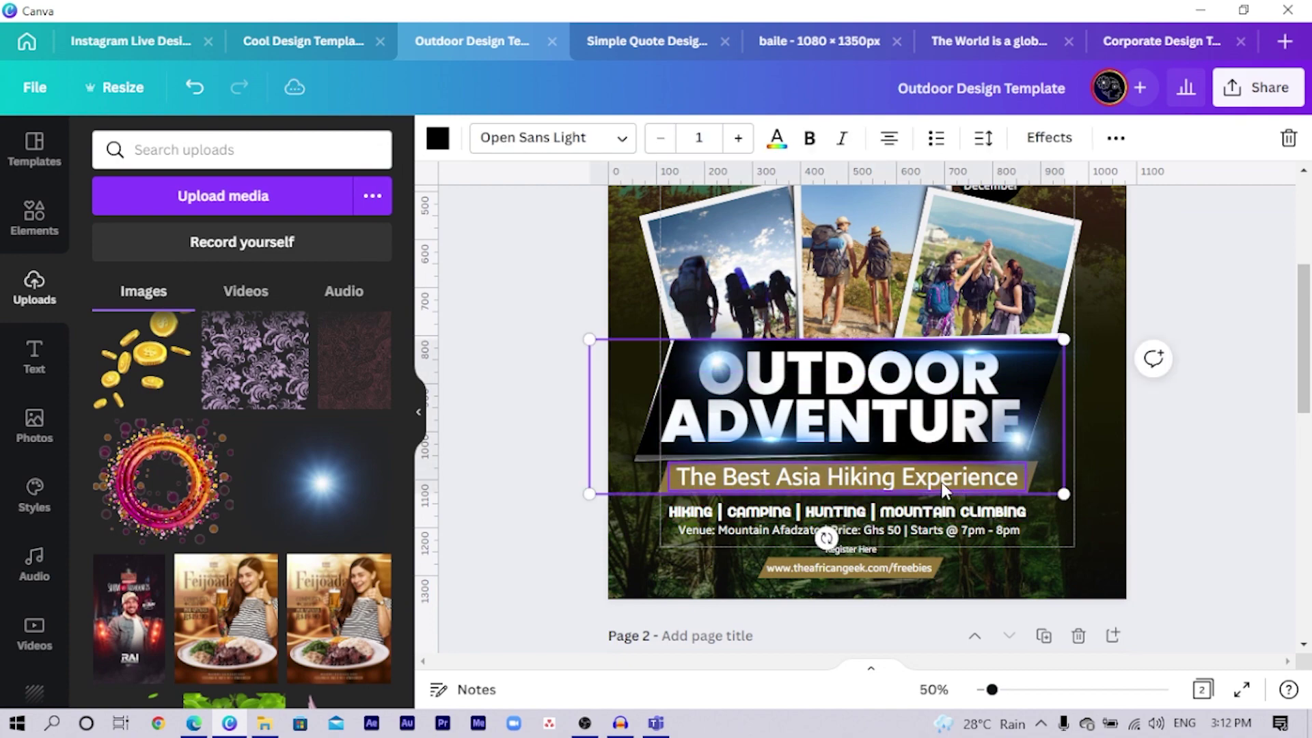
scroll(841, 471, down, 5)
scroll(840, 471, down, 3)
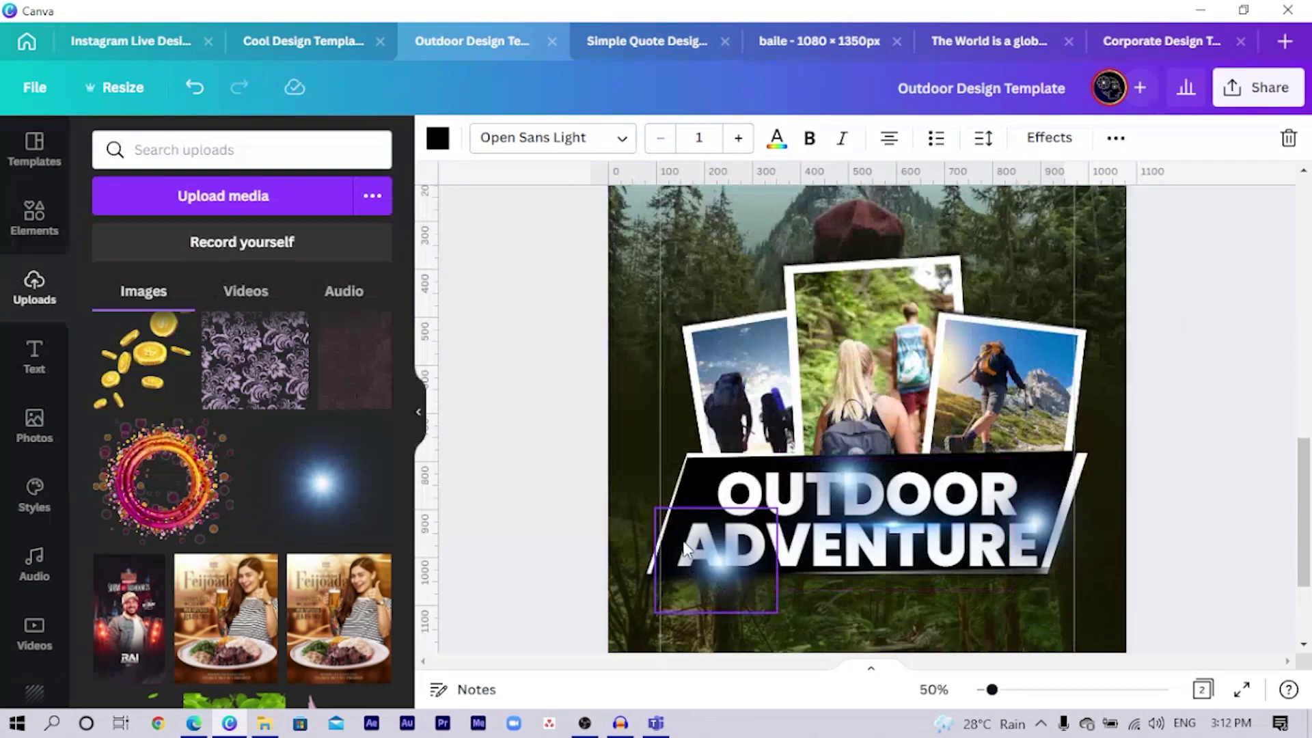
Copy the banner shape below it and shrink the copy into a thin white bar.
click(701, 493)
drag(702, 494, 842, 476)
scroll(752, 518, down, 3)
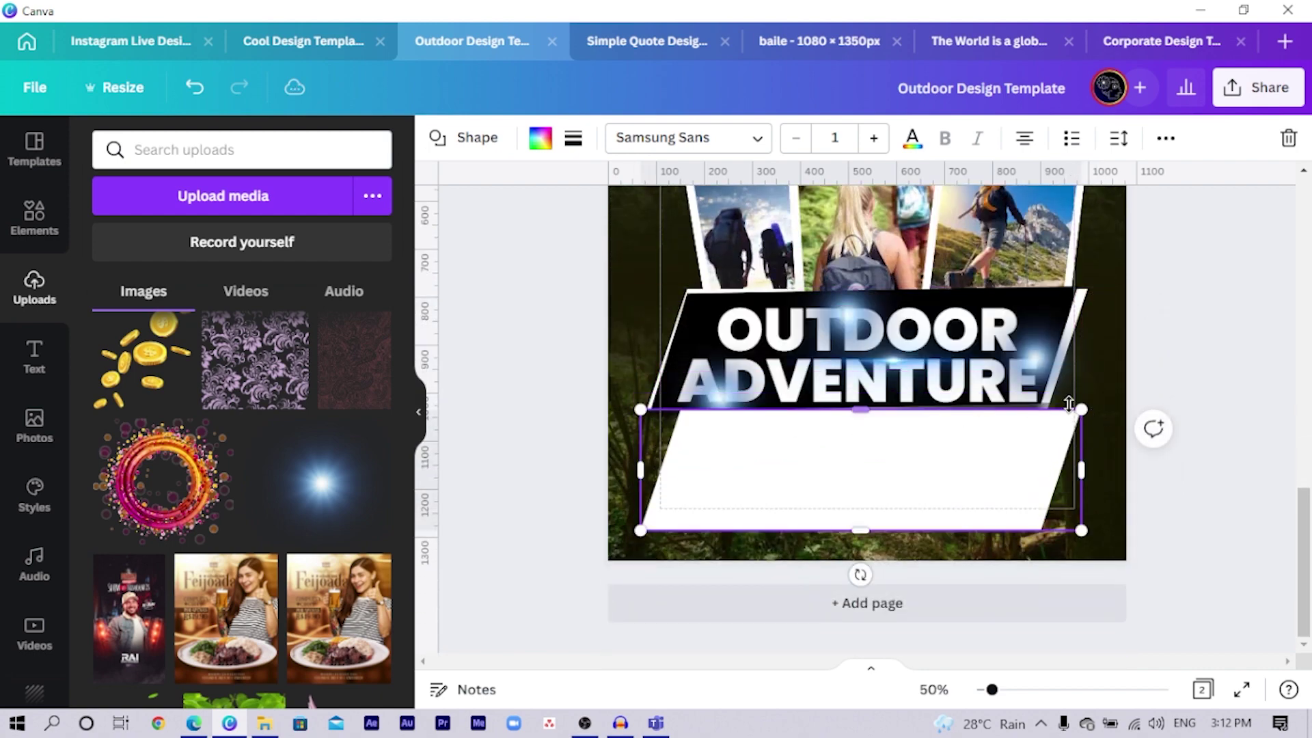
drag(1095, 422, 841, 636)
key(ctrl+z)
click(920, 492)
drag(1078, 411, 1042, 464)
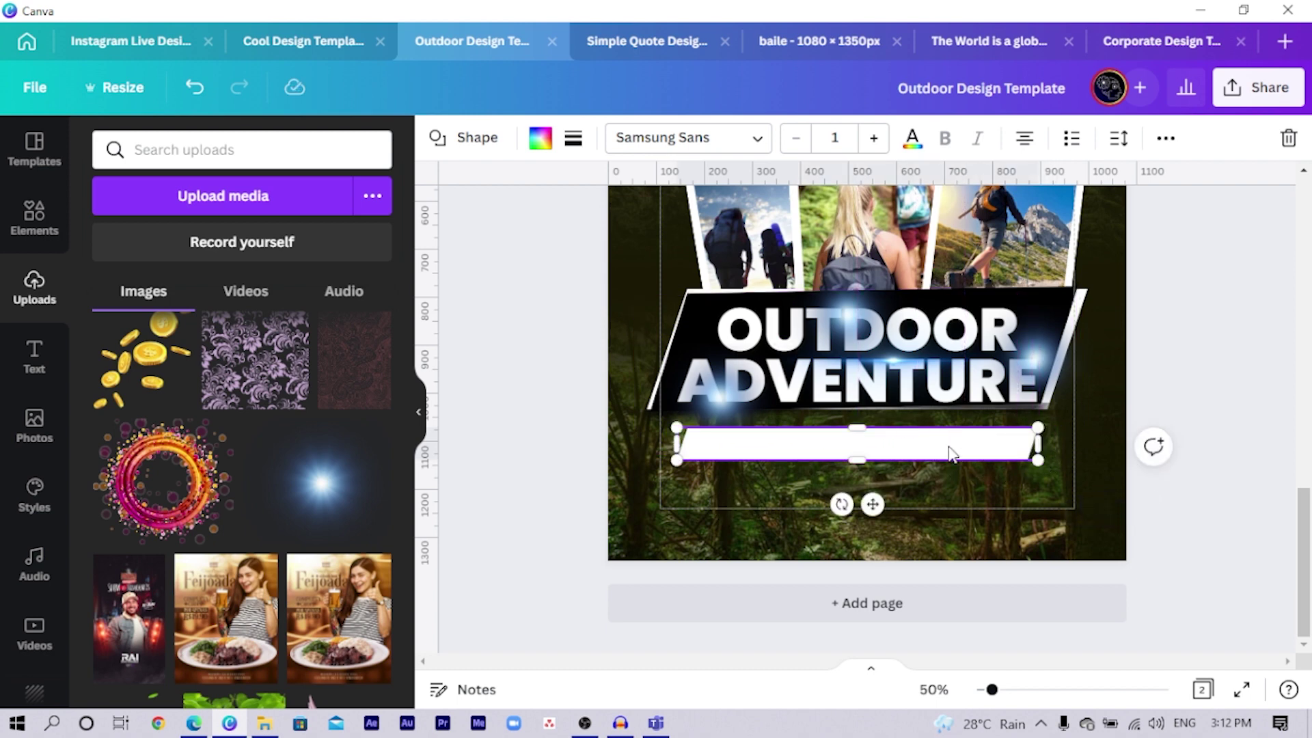
Add a Samsung Sans paragraph text box, sized and placed on the white bar.
click(950, 522)
key(t)
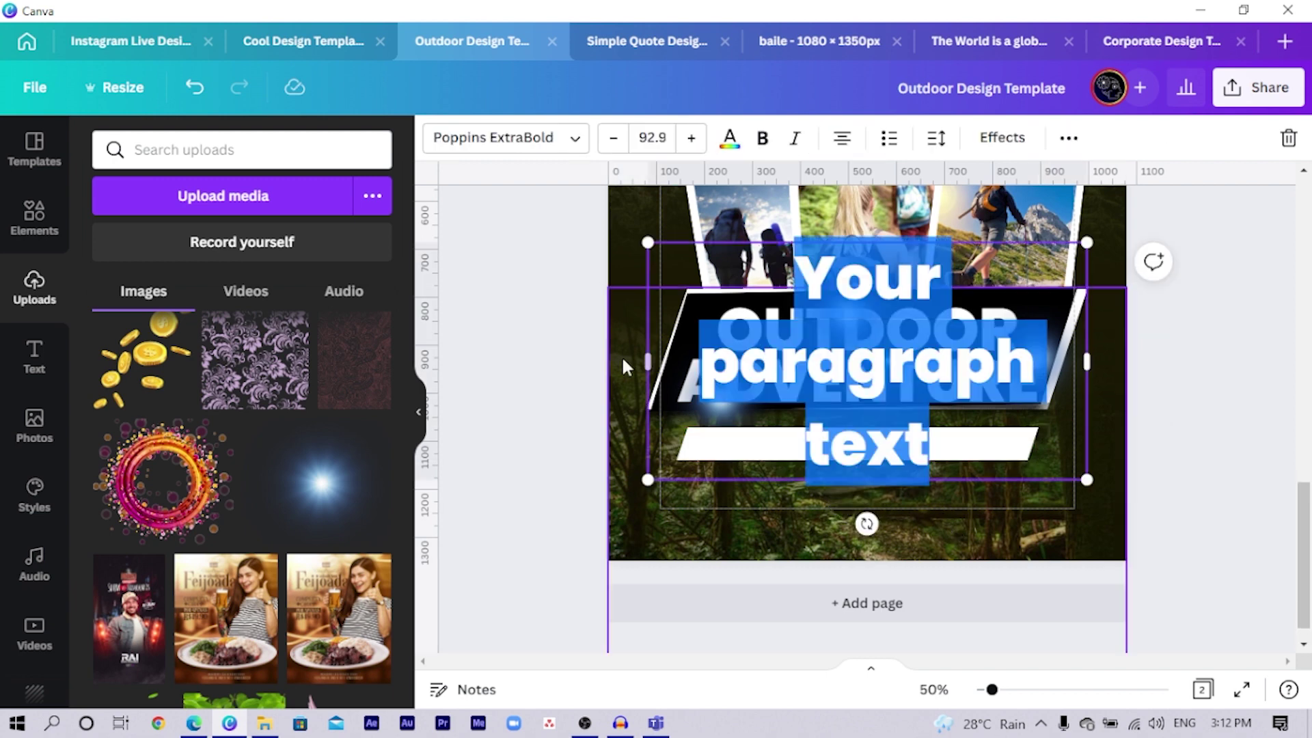
click(464, 151)
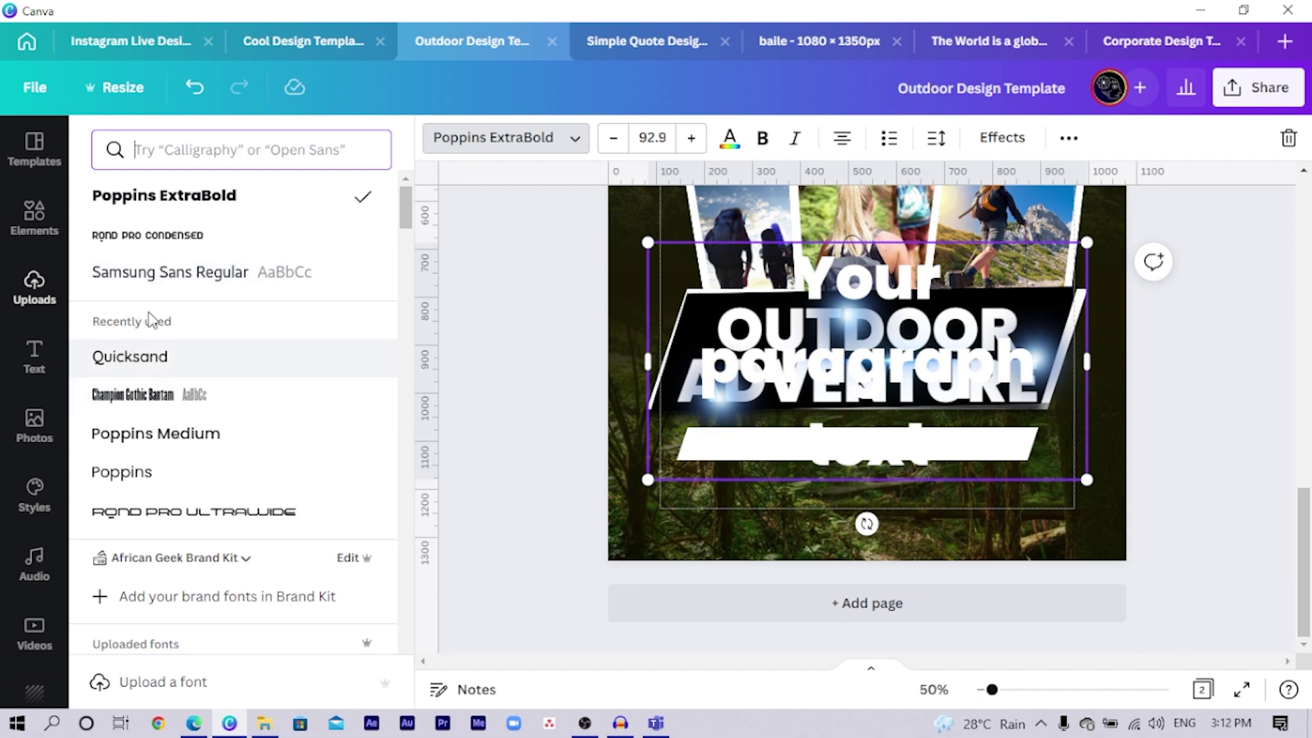
click(161, 273)
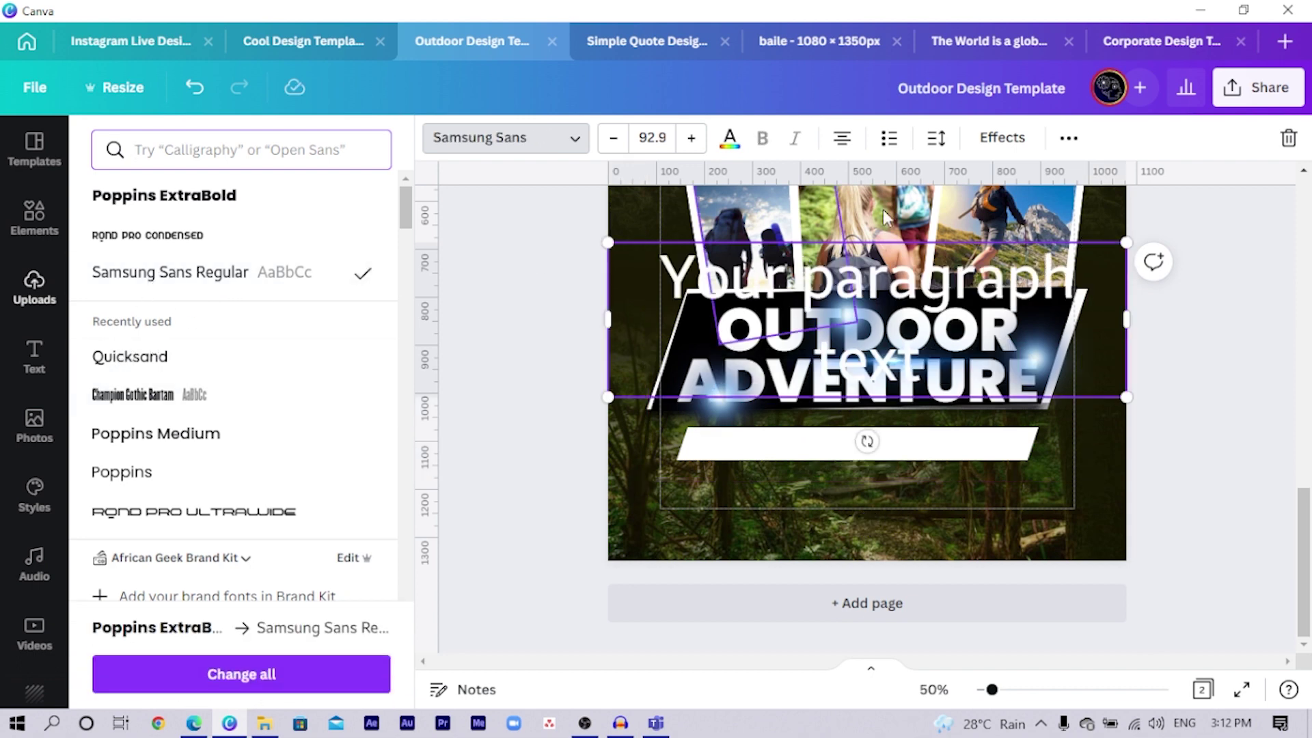
drag(1126, 243, 776, 433)
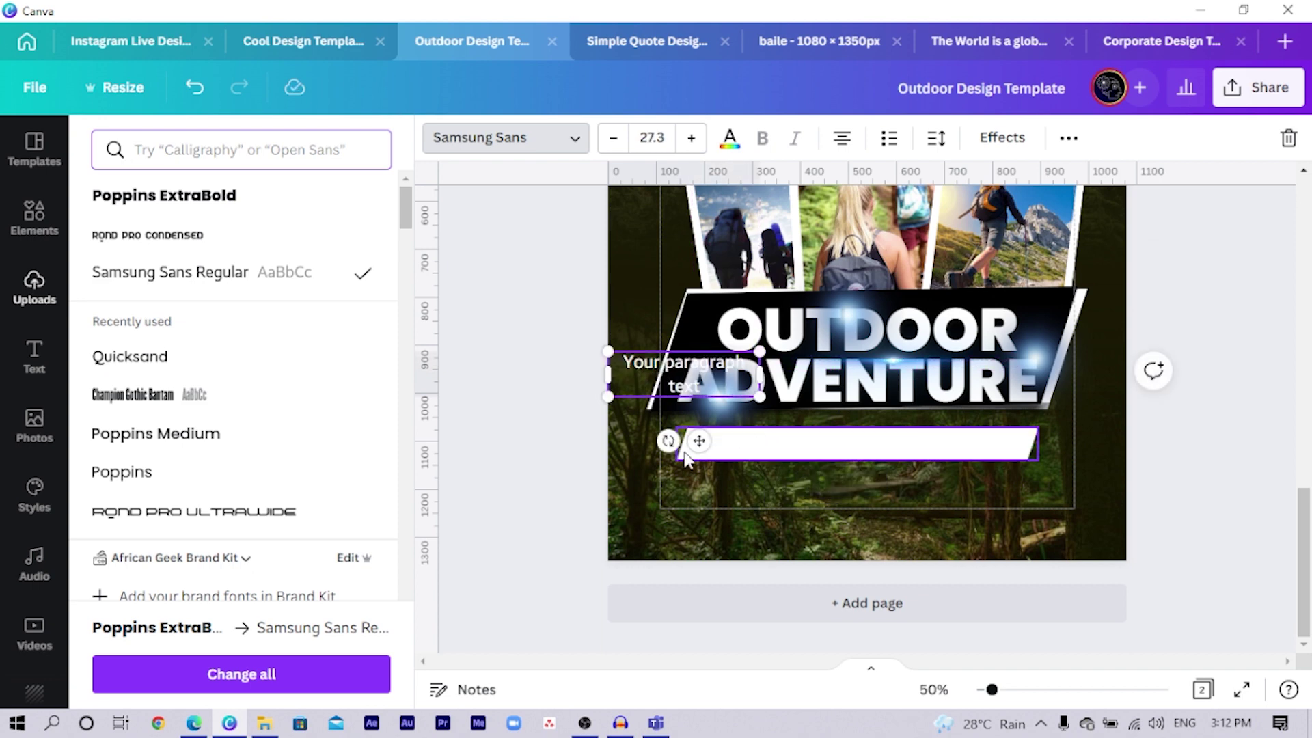
drag(698, 440, 763, 528)
drag(831, 457, 906, 447)
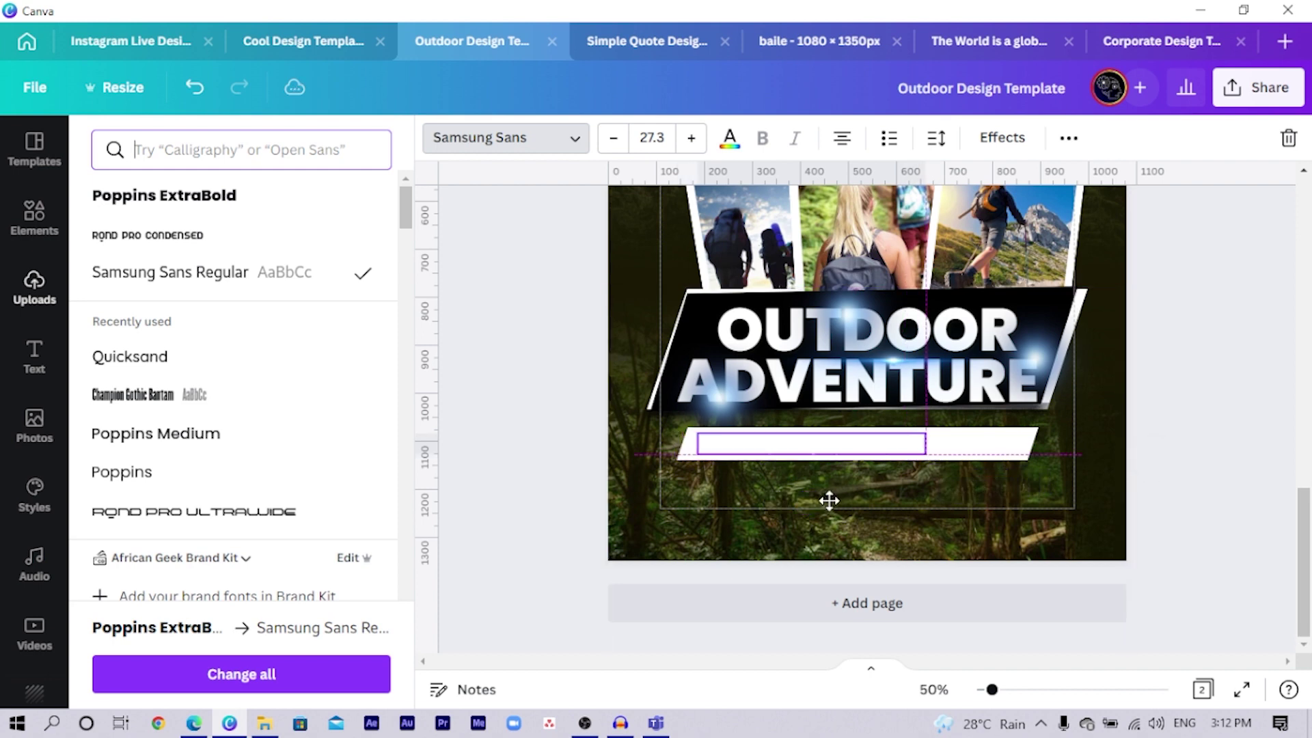
Colour the bar with an orange-brown sampled from the photos.
click(996, 442)
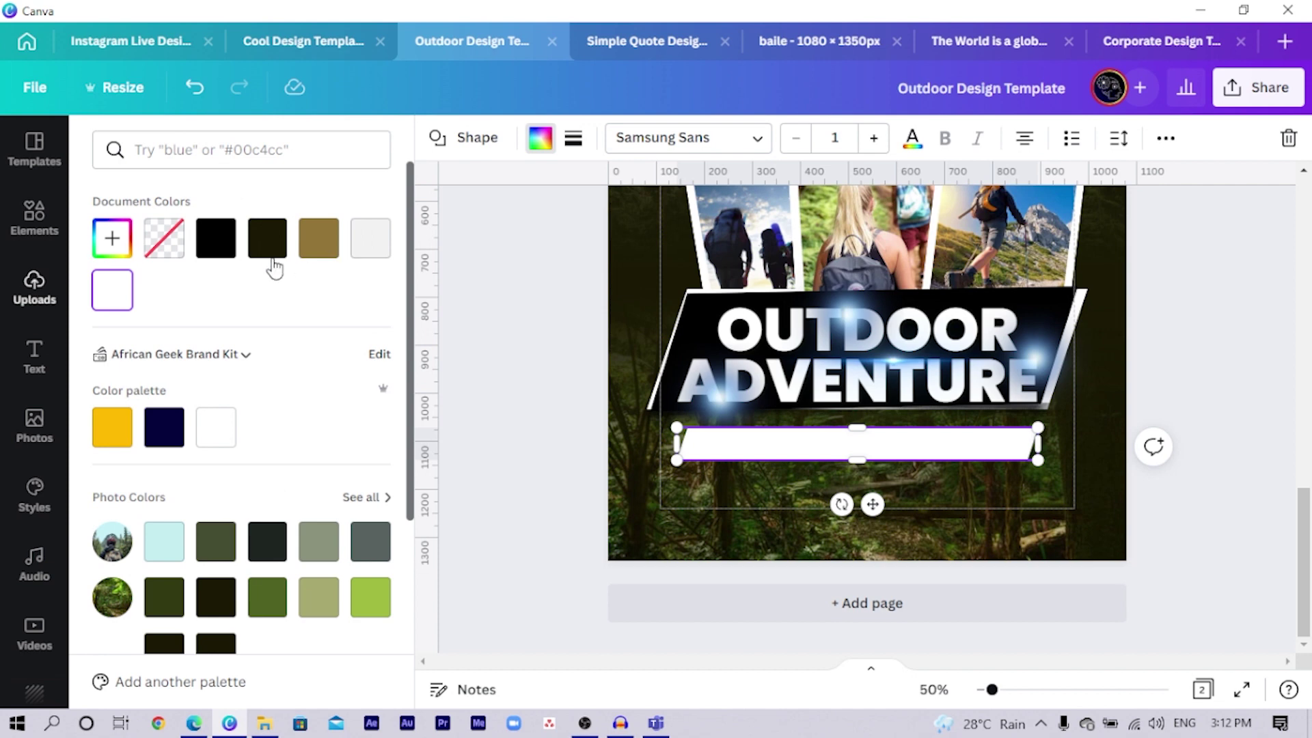
click(112, 238)
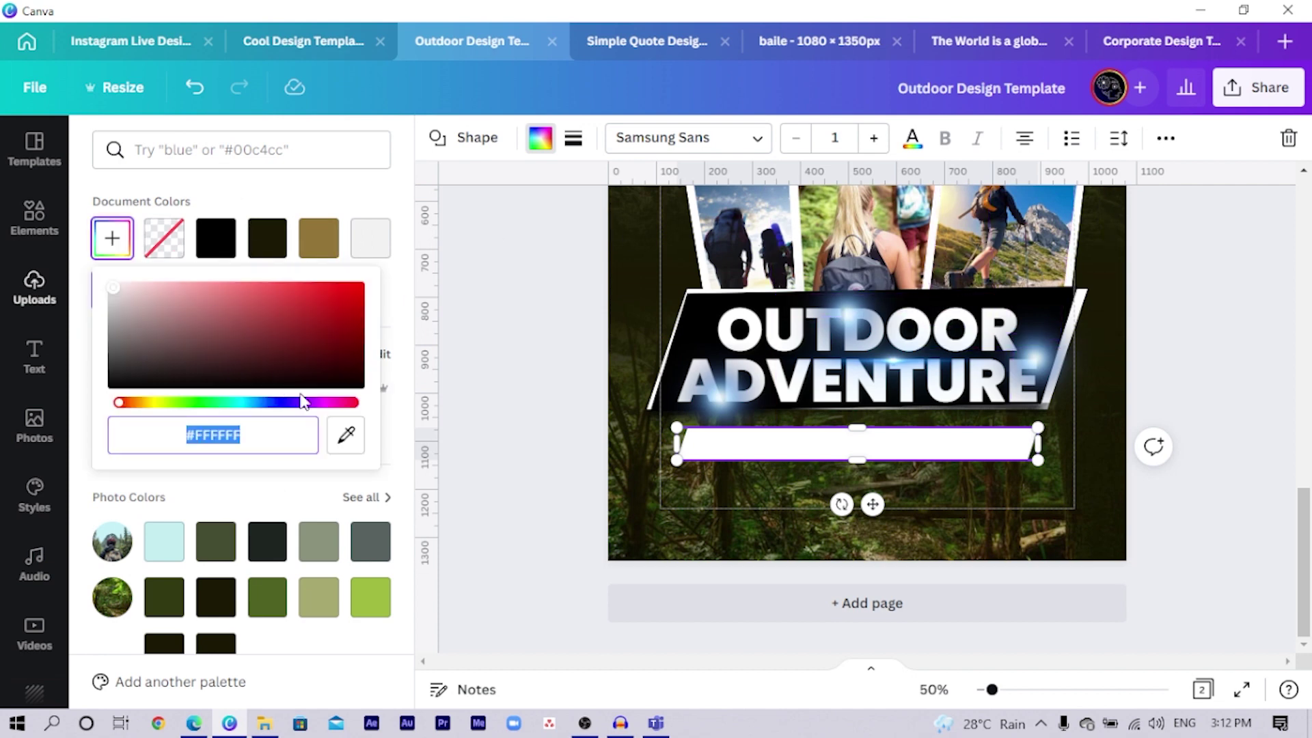
click(345, 435)
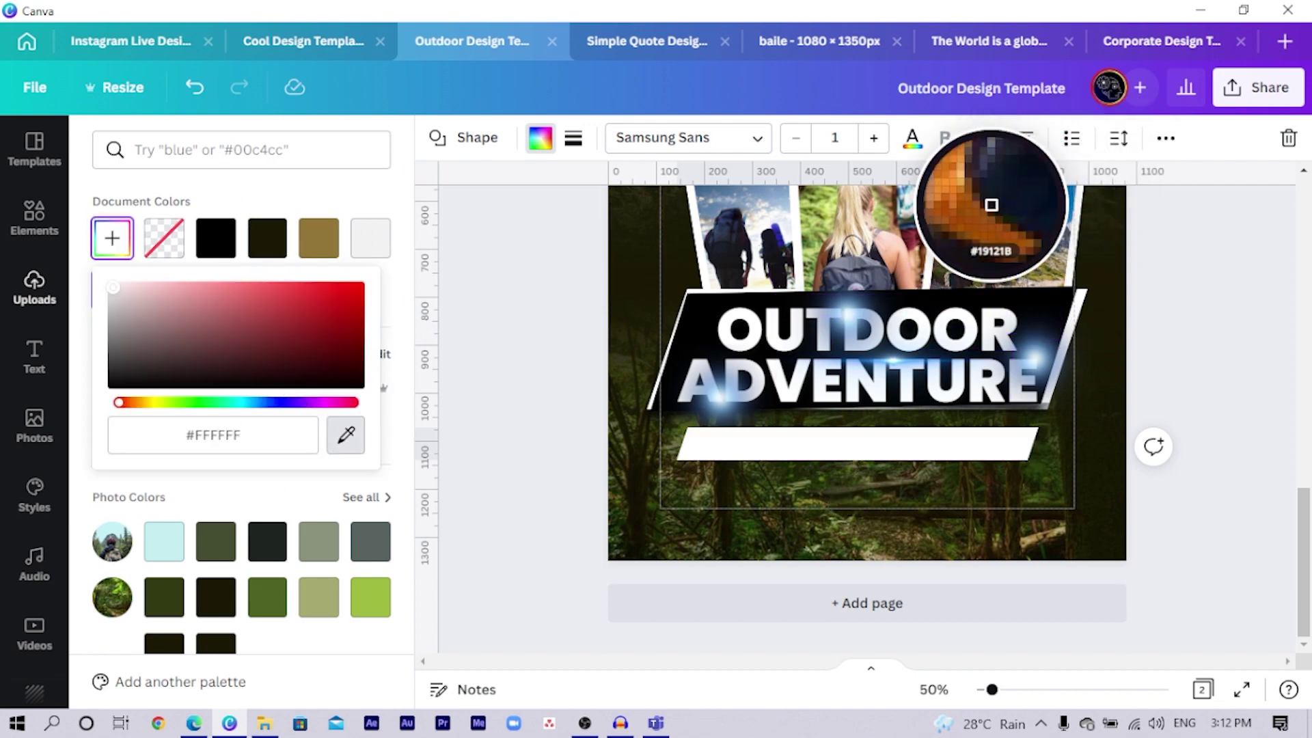
click(990, 208)
click(531, 388)
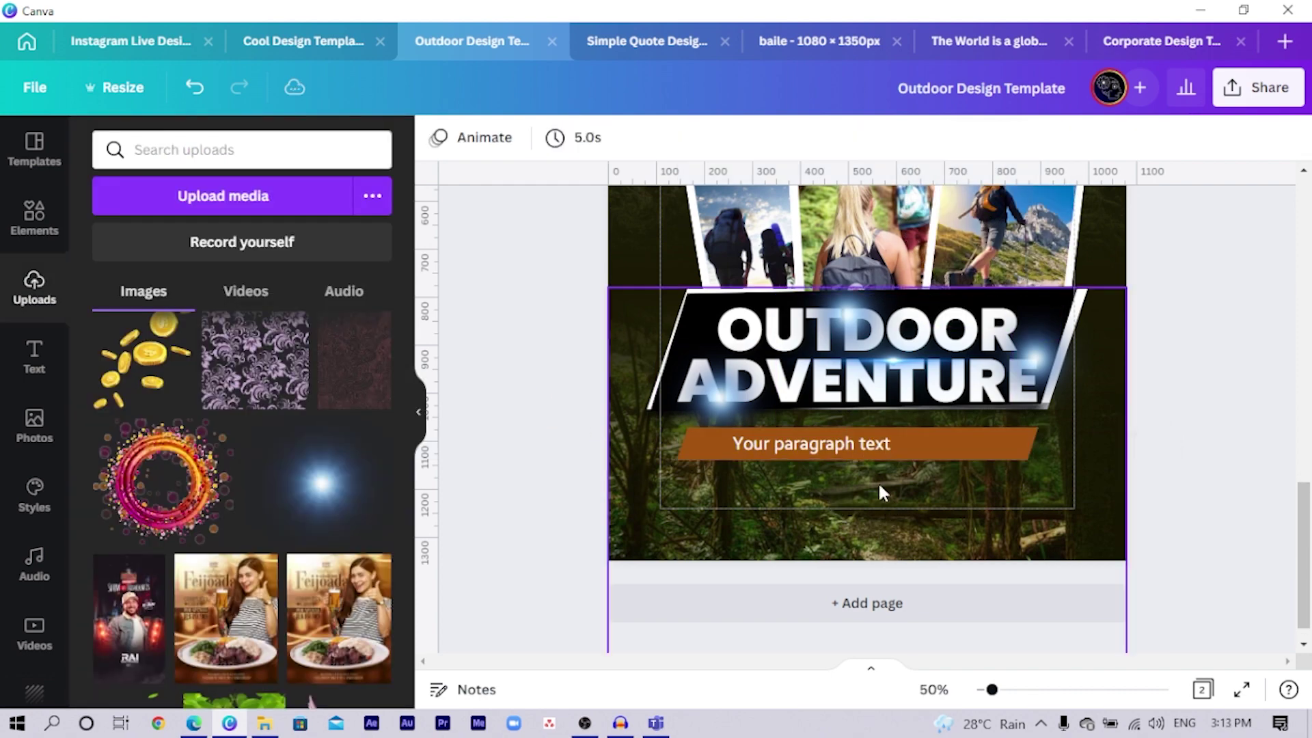
click(832, 451)
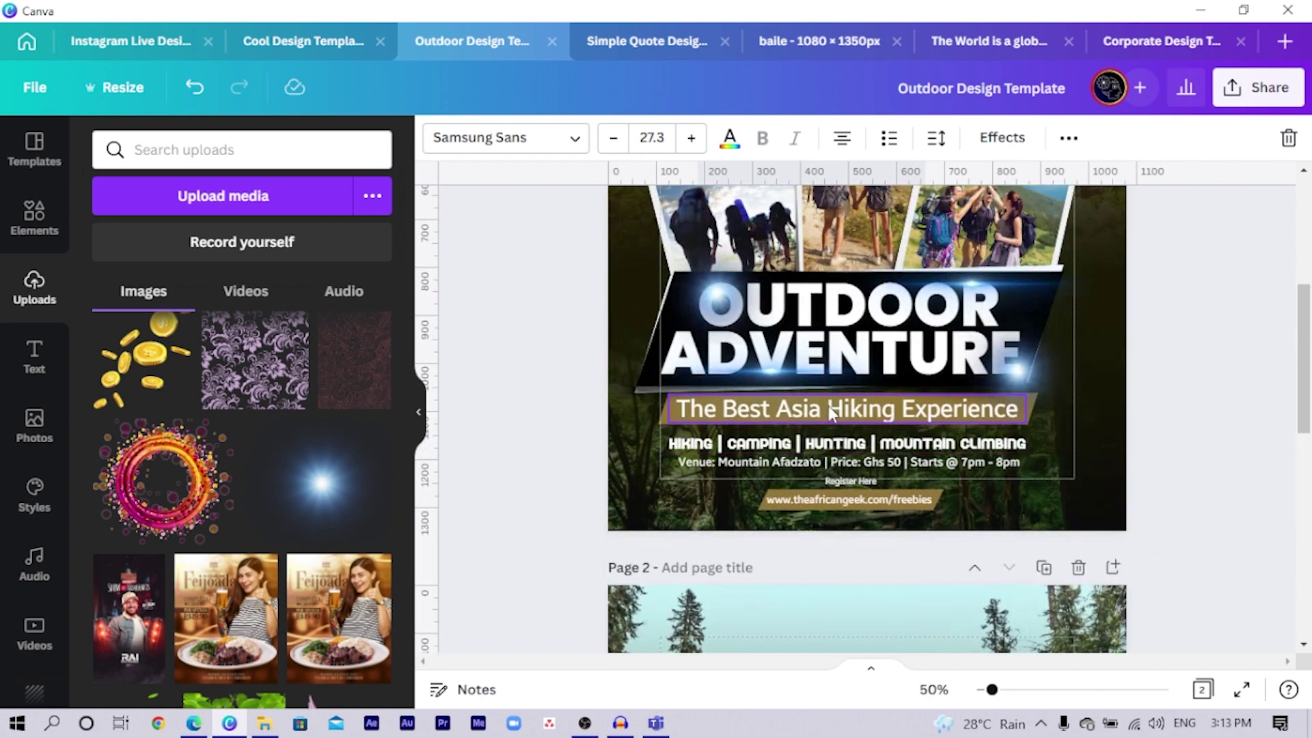
Replace the placeholder with 'The Best Hiking Experience In Africa'.
double_click(828, 408)
scroll(841, 477, down, 3)
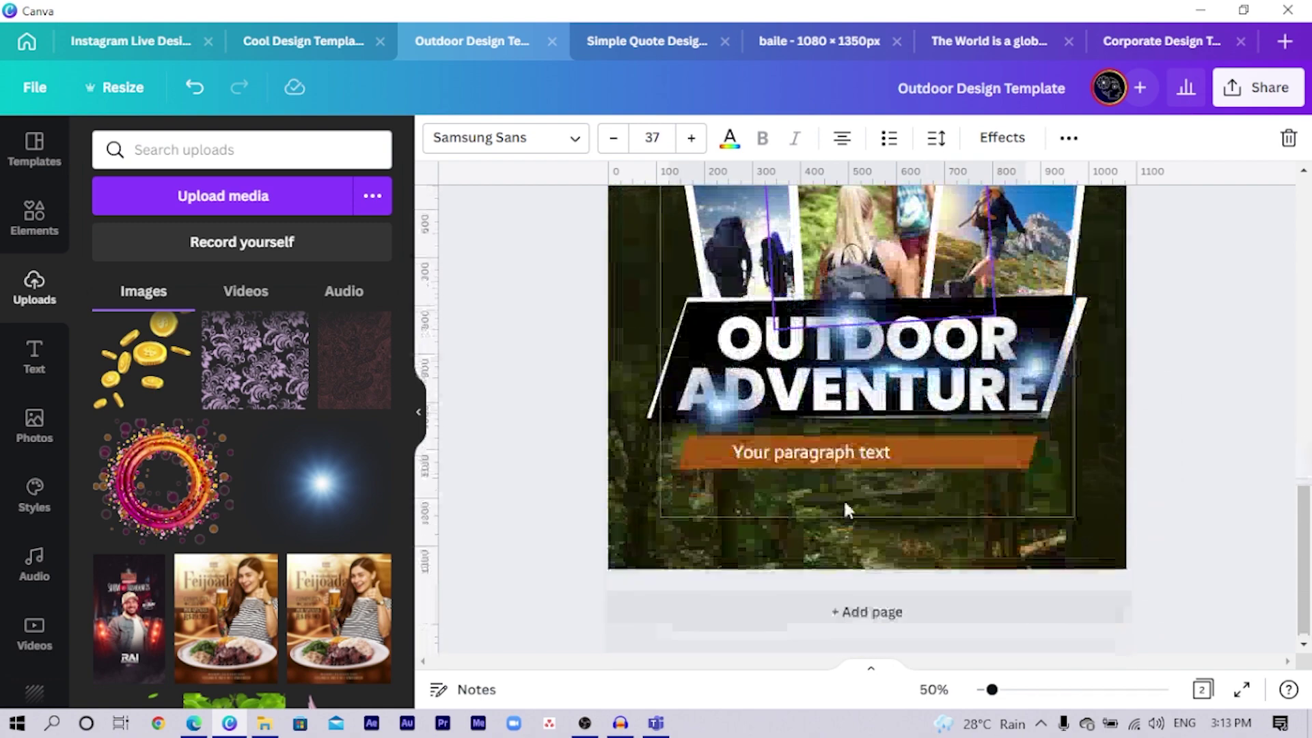
double_click(836, 448)
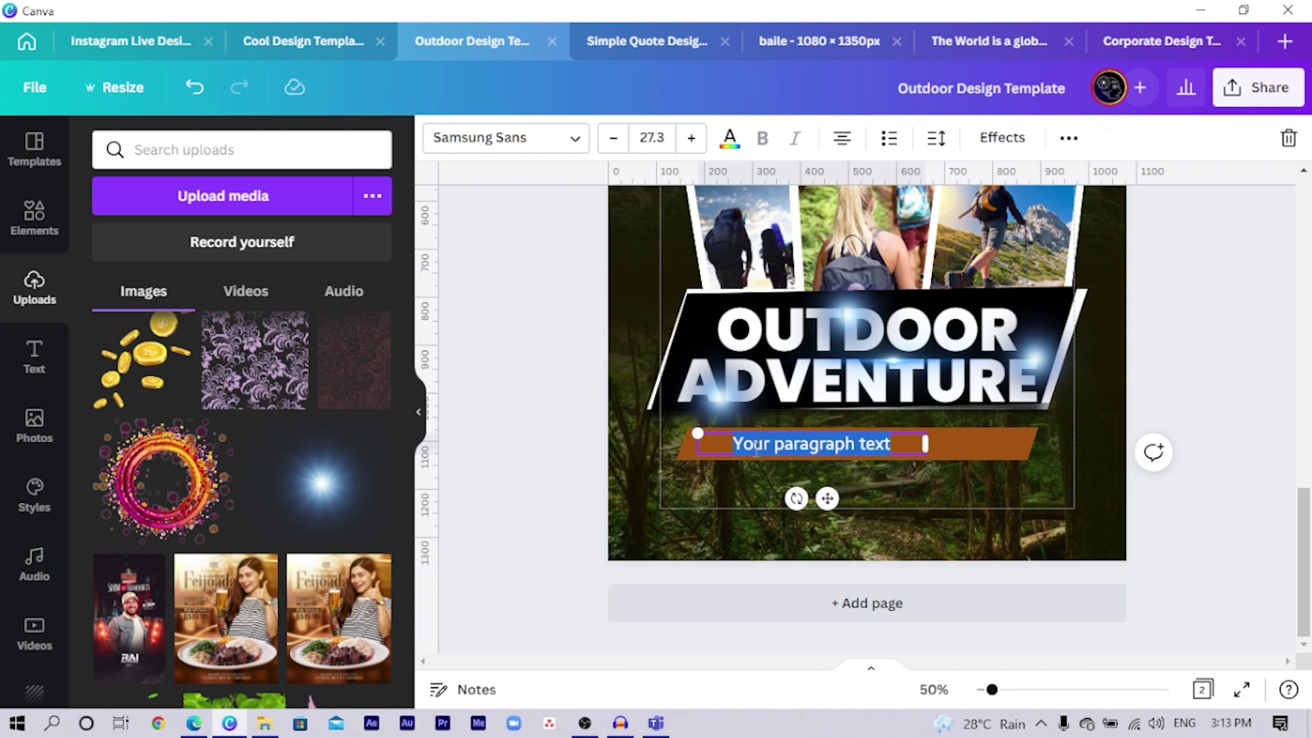
text(The Bes)
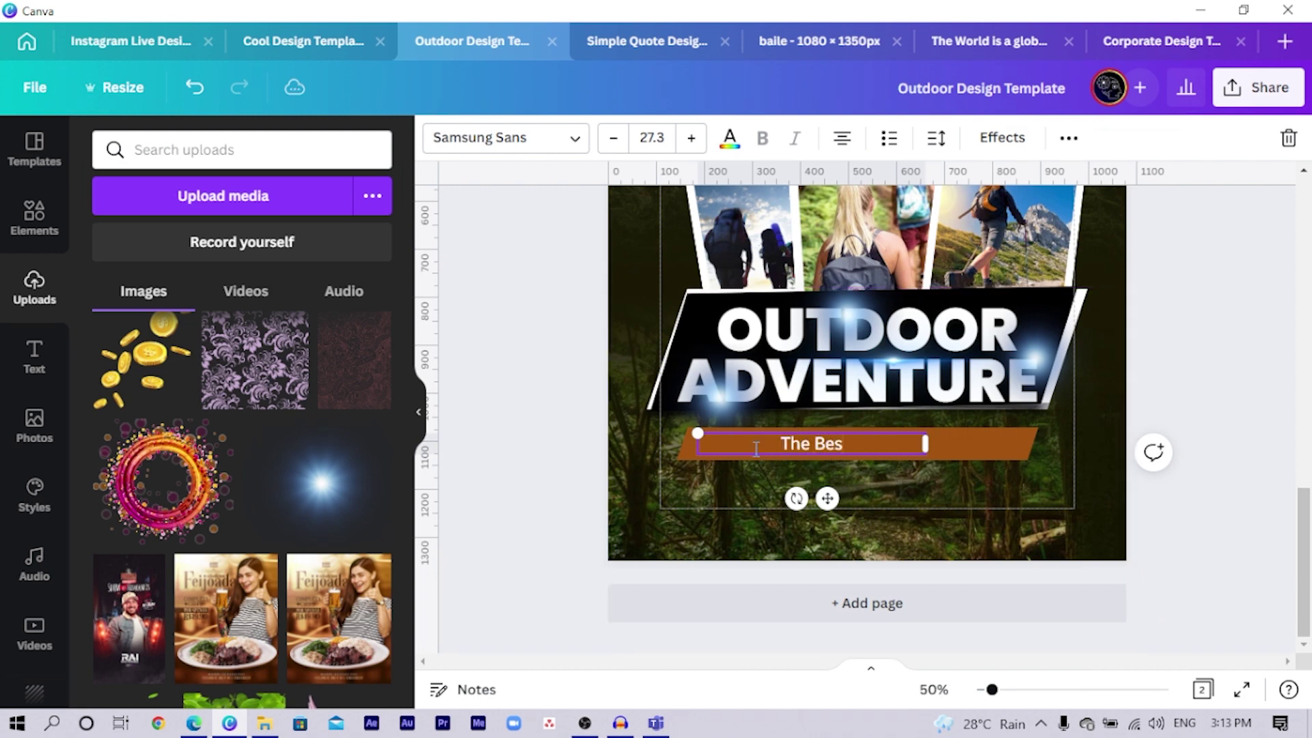
text(t Hiking)
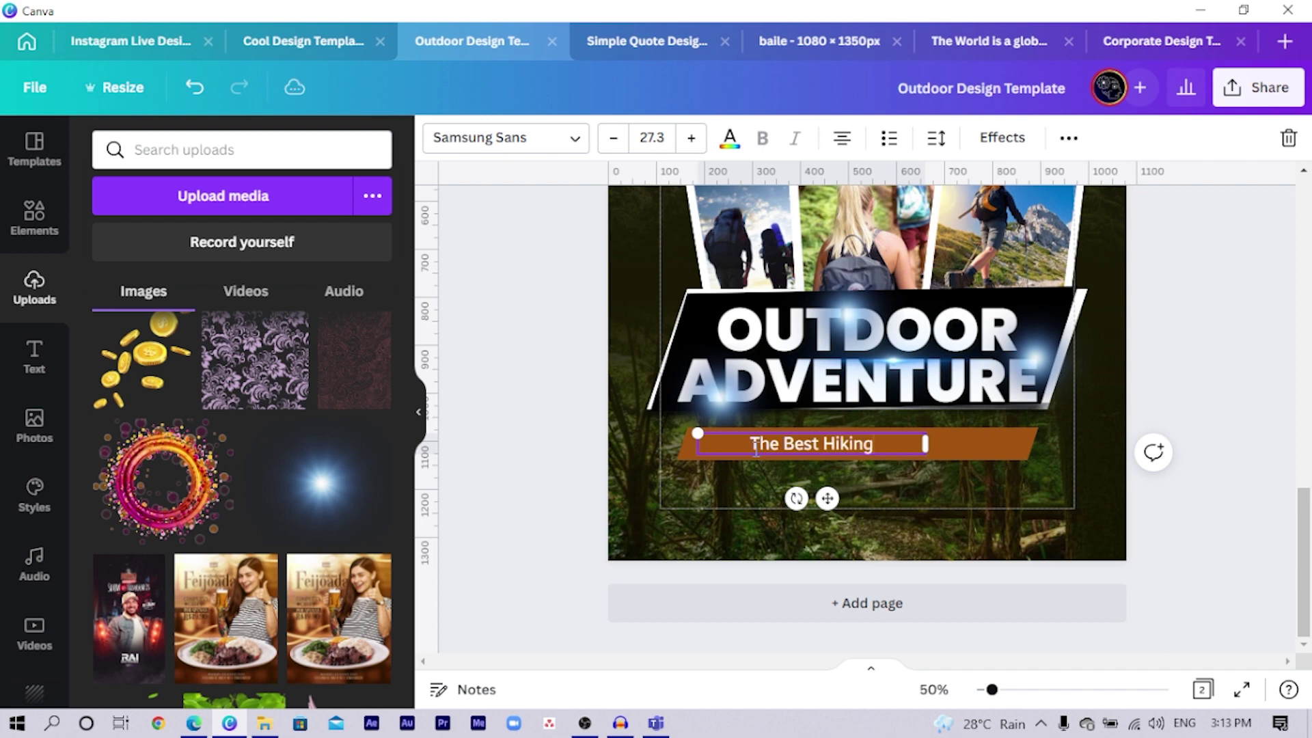
text( Experince)
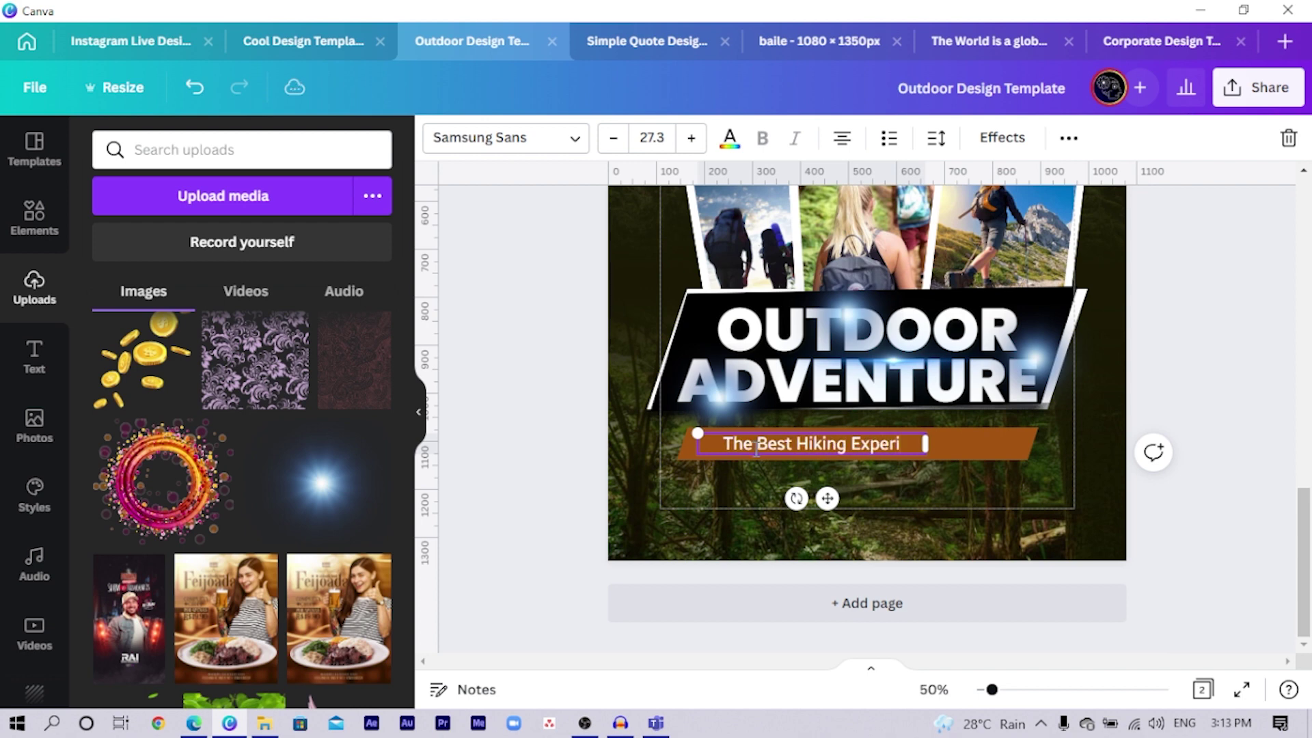
key(BackSpace)
key(BackSpace)
key(BackSpace)
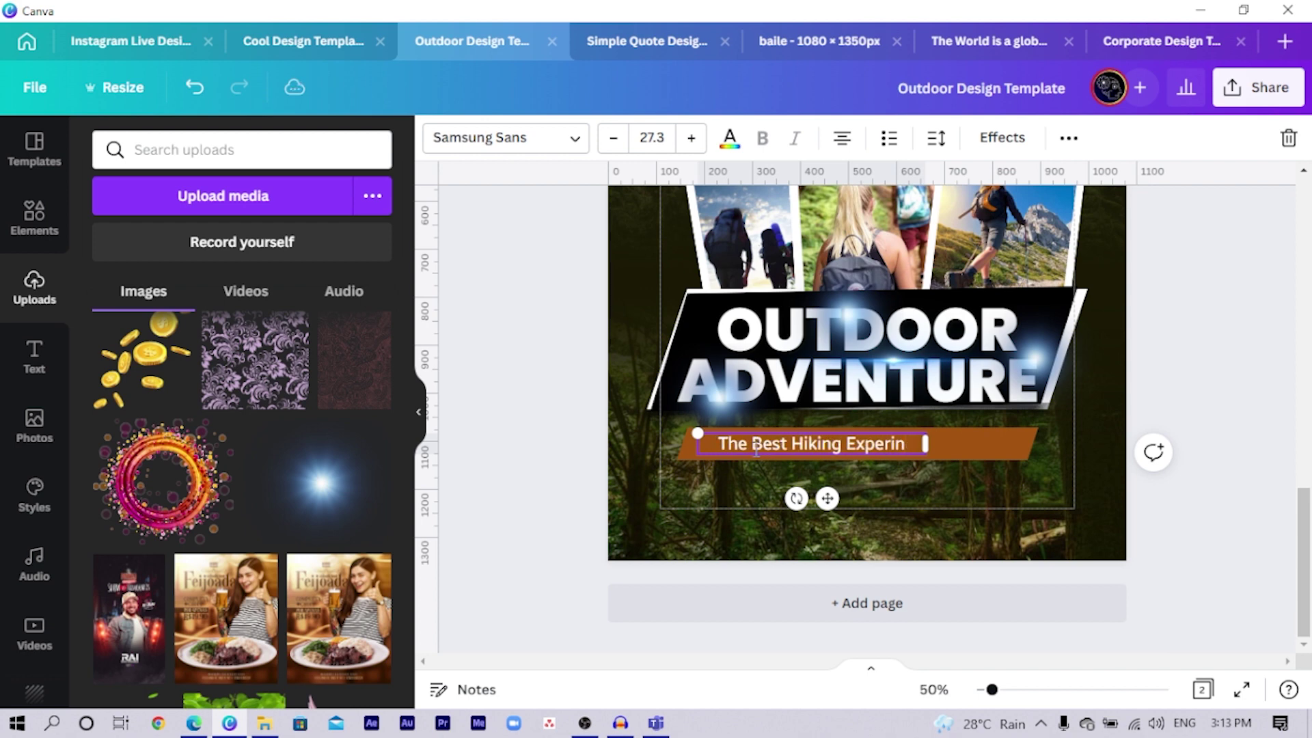
text(ence)
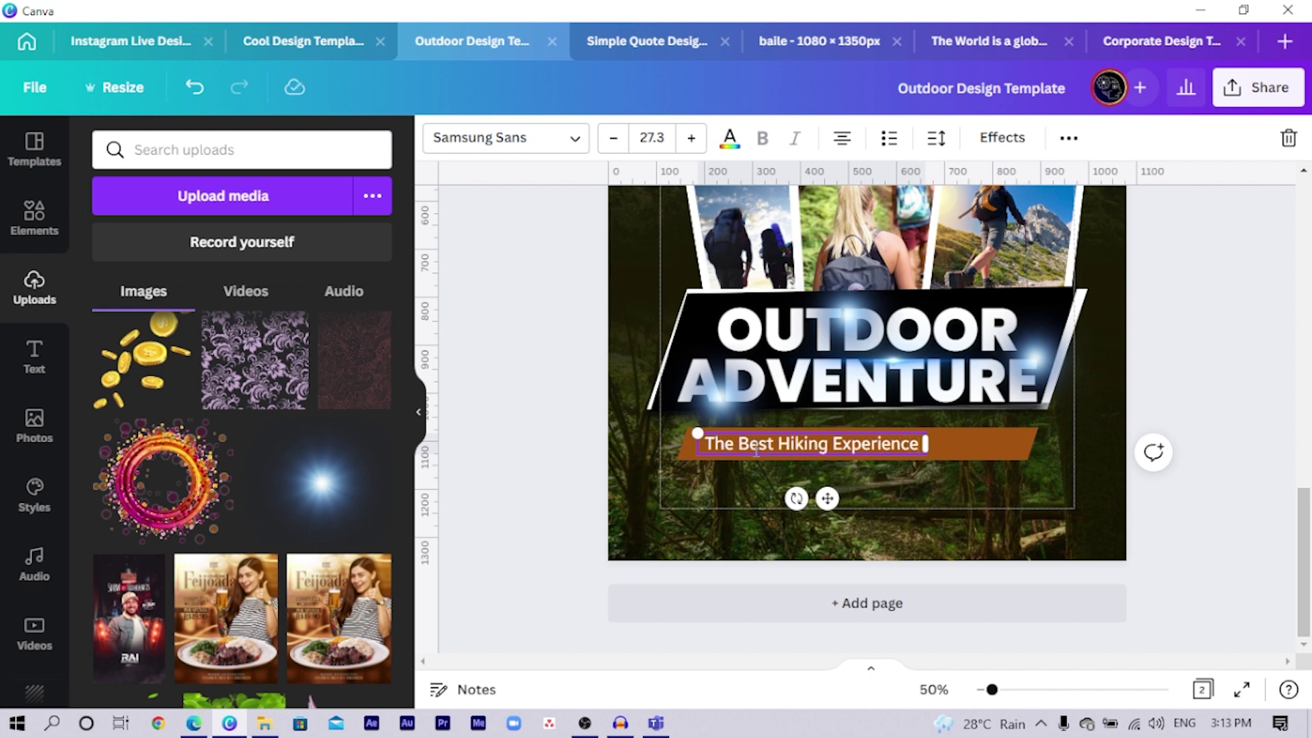
text( In African)
key(BackSpace)
Widen the subtitle to one line, enlarge it to 31.9 and centre it on the bar.
drag(930, 456, 1027, 459)
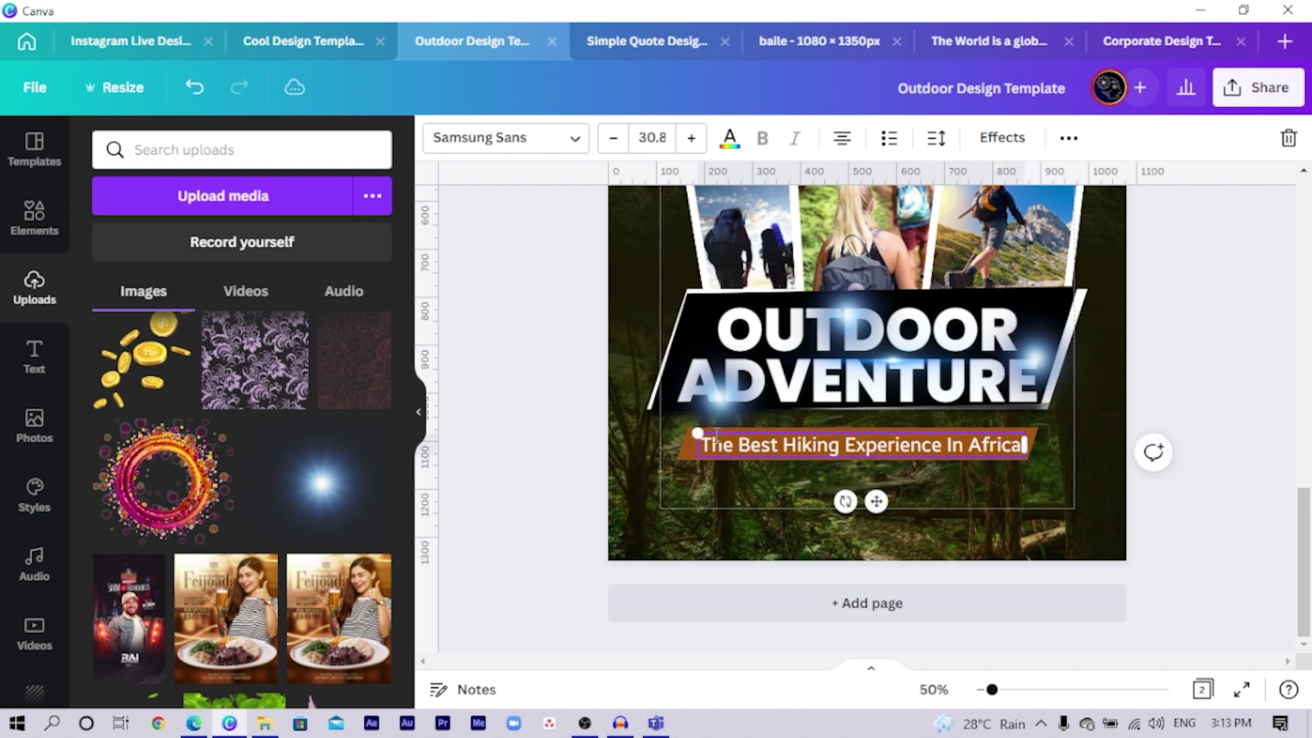
drag(698, 432, 686, 427)
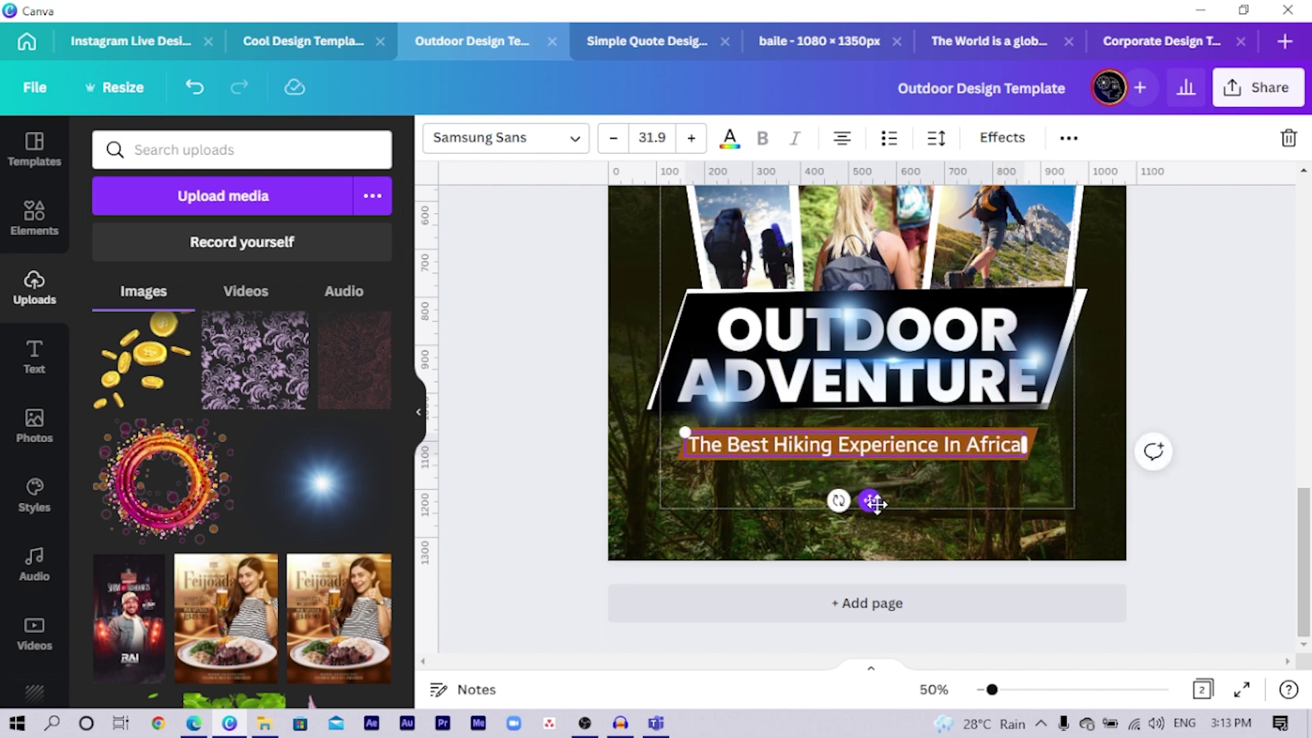
drag(872, 494, 873, 502)
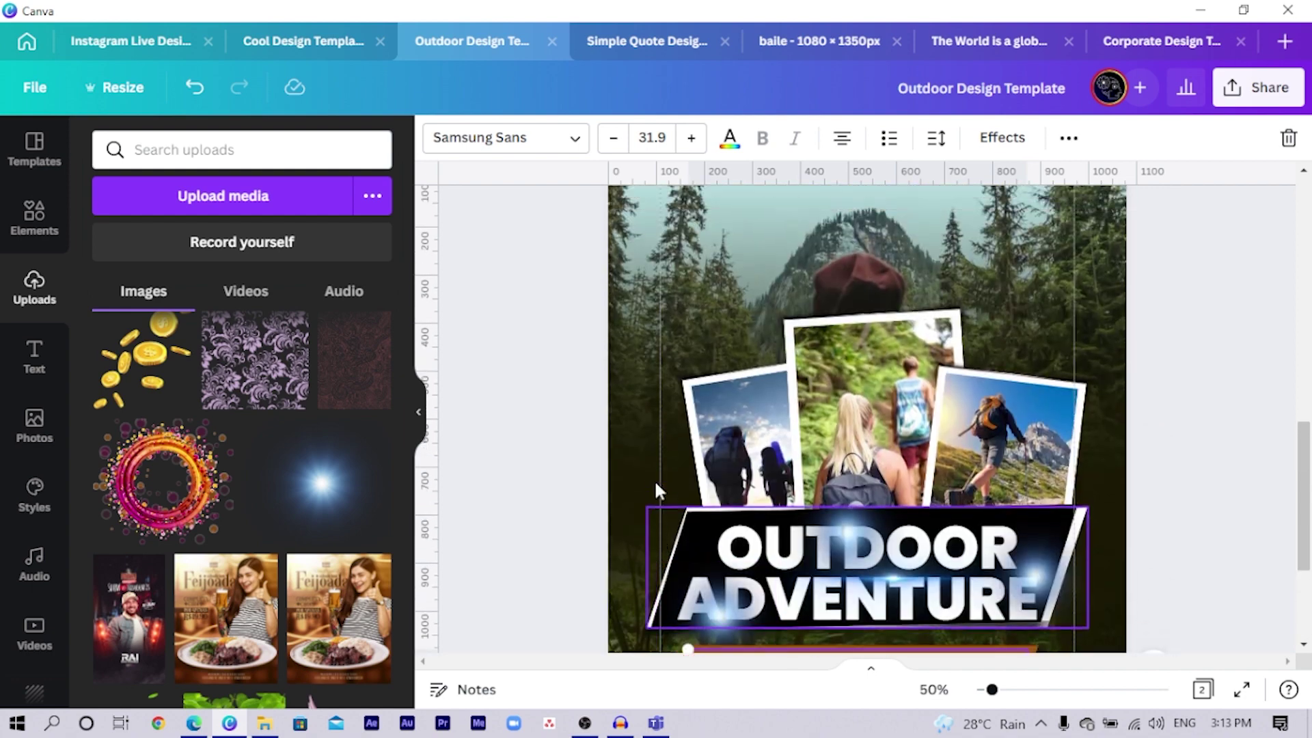
scroll(654, 478, down, 5)
Copy page 1's activities, venue, Register Here and URL lines onto page 2.
scroll(654, 479, up, 5)
scroll(654, 476, down, 3)
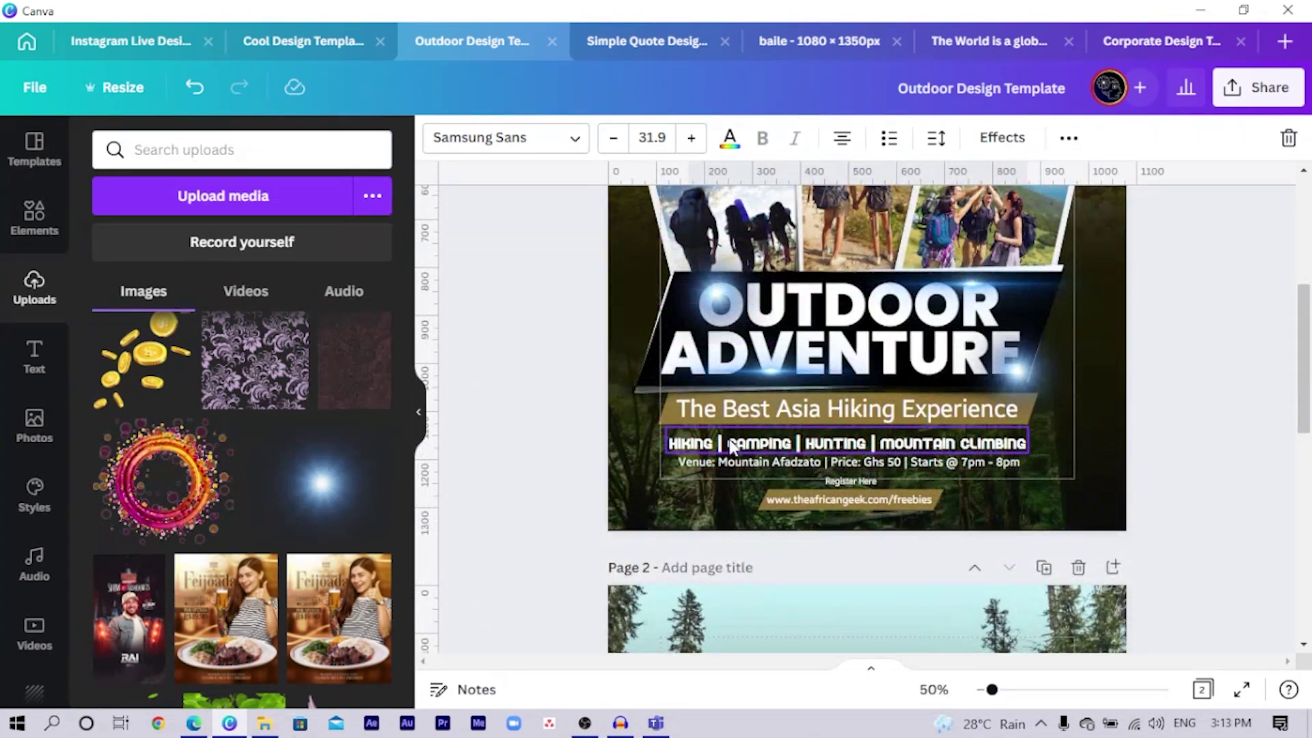
click(707, 447)
shift+click(744, 465)
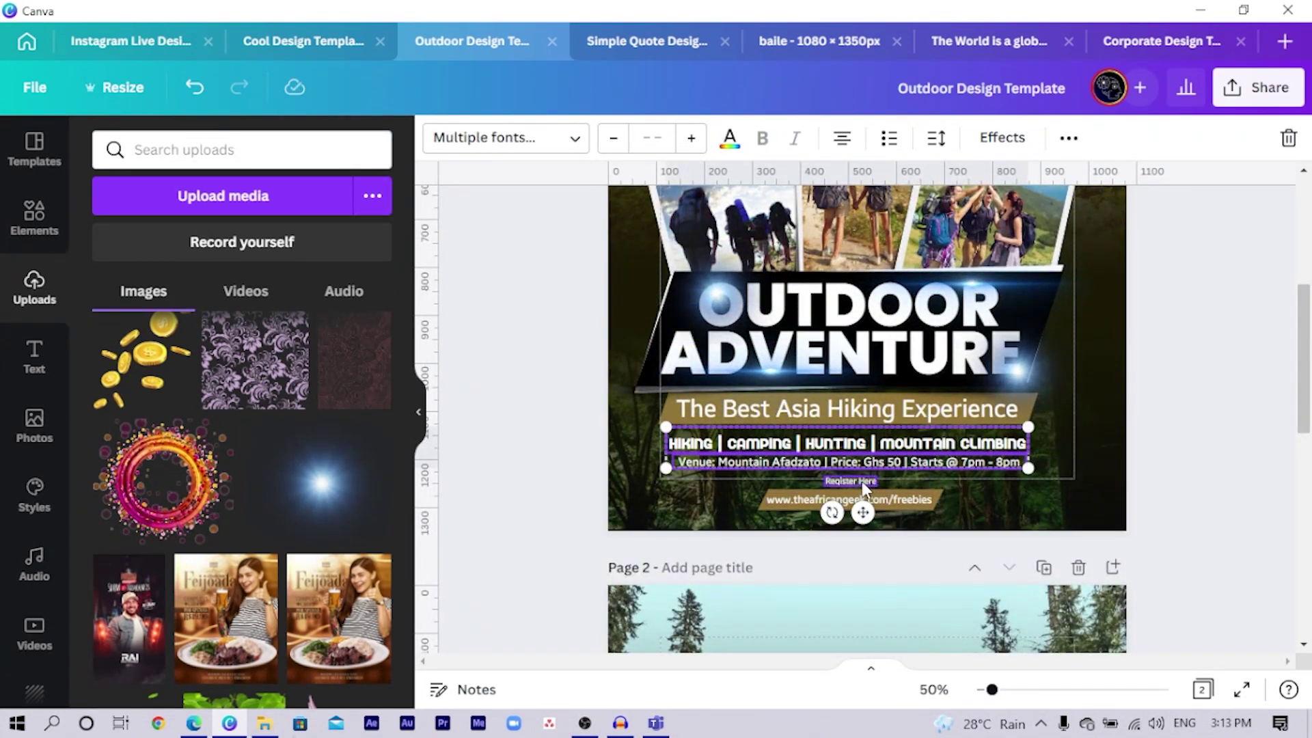
shift+click(850, 481)
shift+click(916, 503)
shift+click(938, 503)
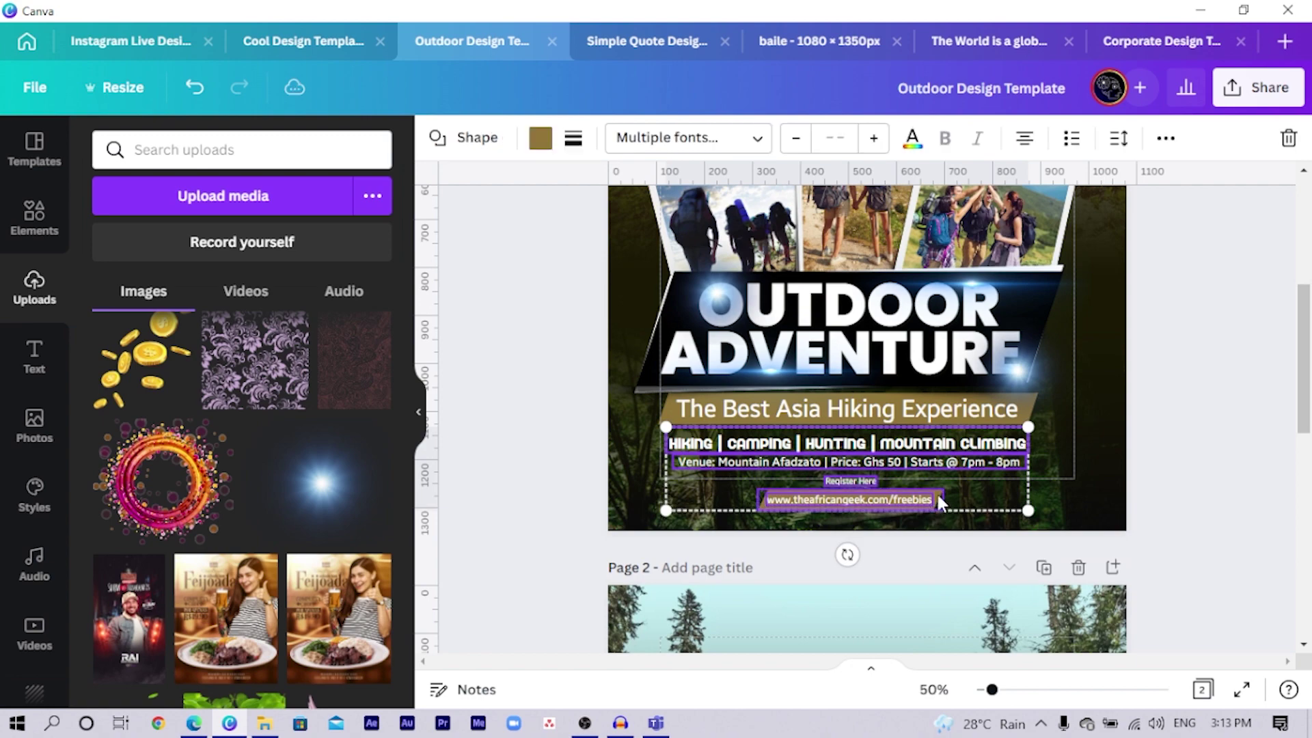
scroll(938, 481, down, 10)
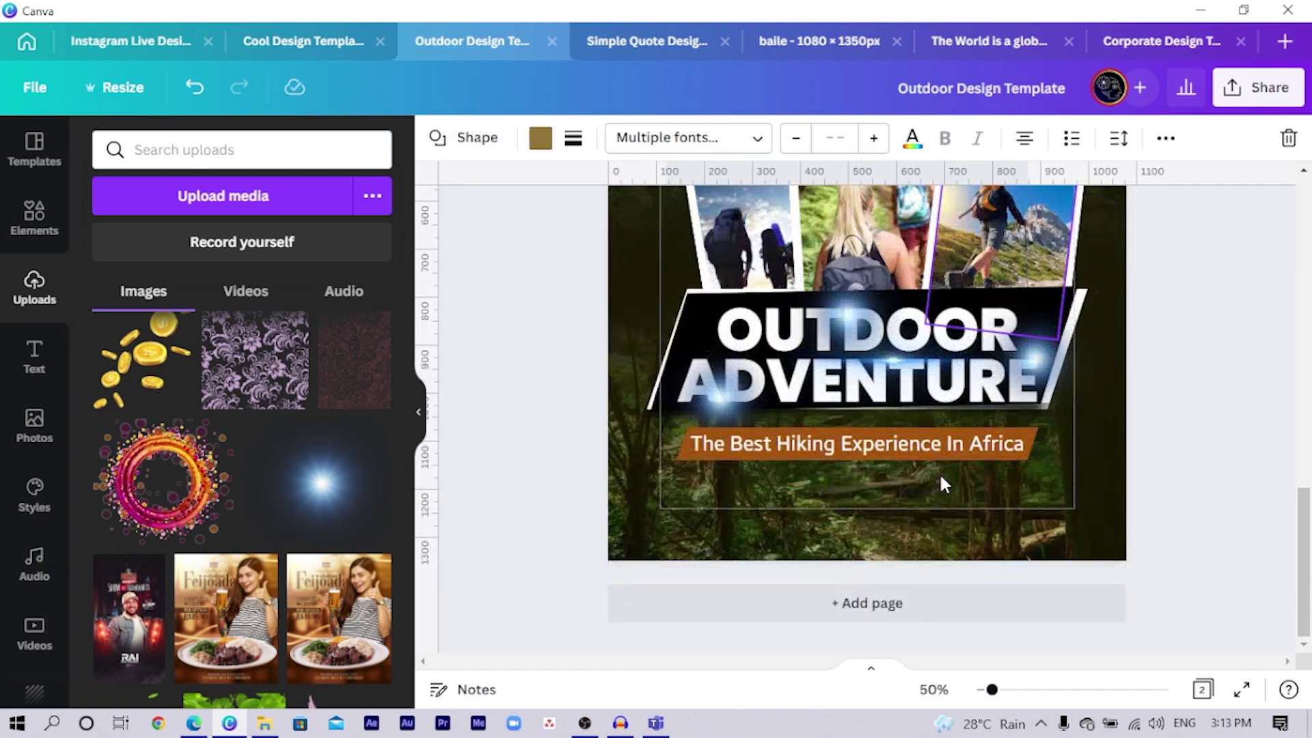
key(ctrl+v)
click(518, 472)
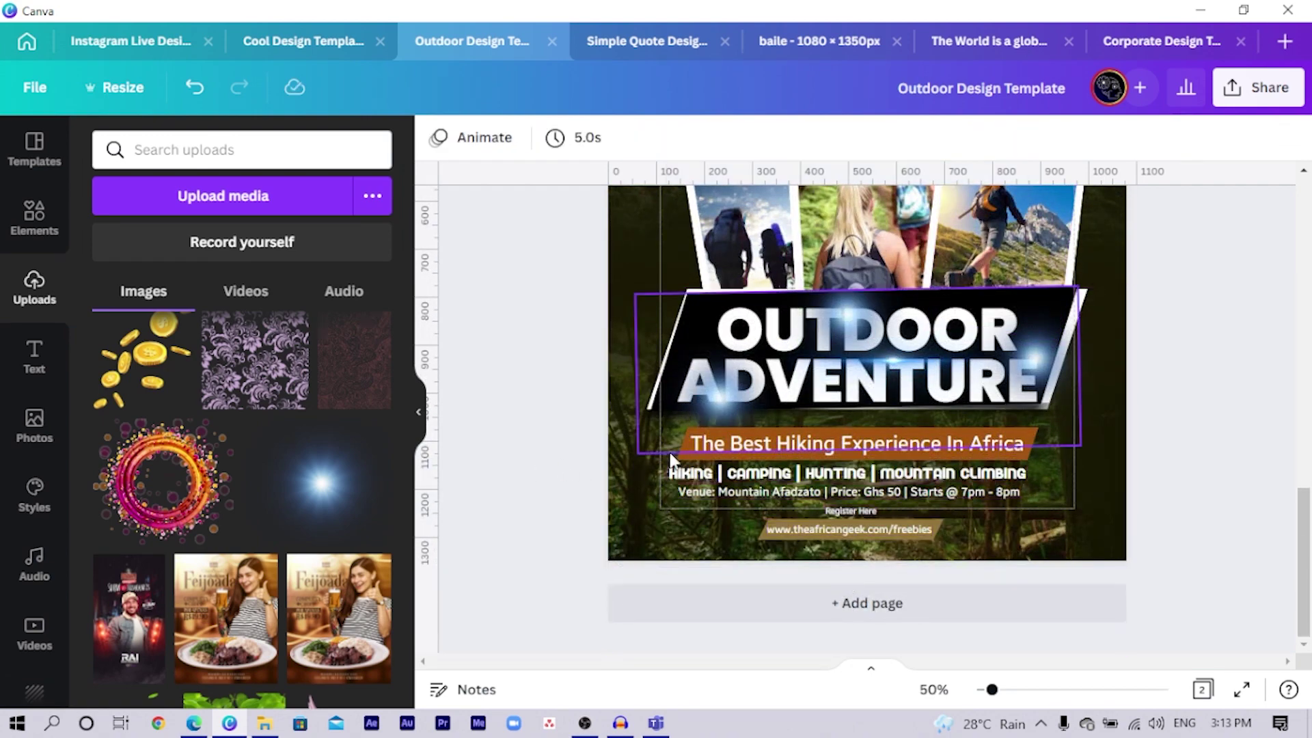
Recolour the bar behind the website URL brown.
click(852, 539)
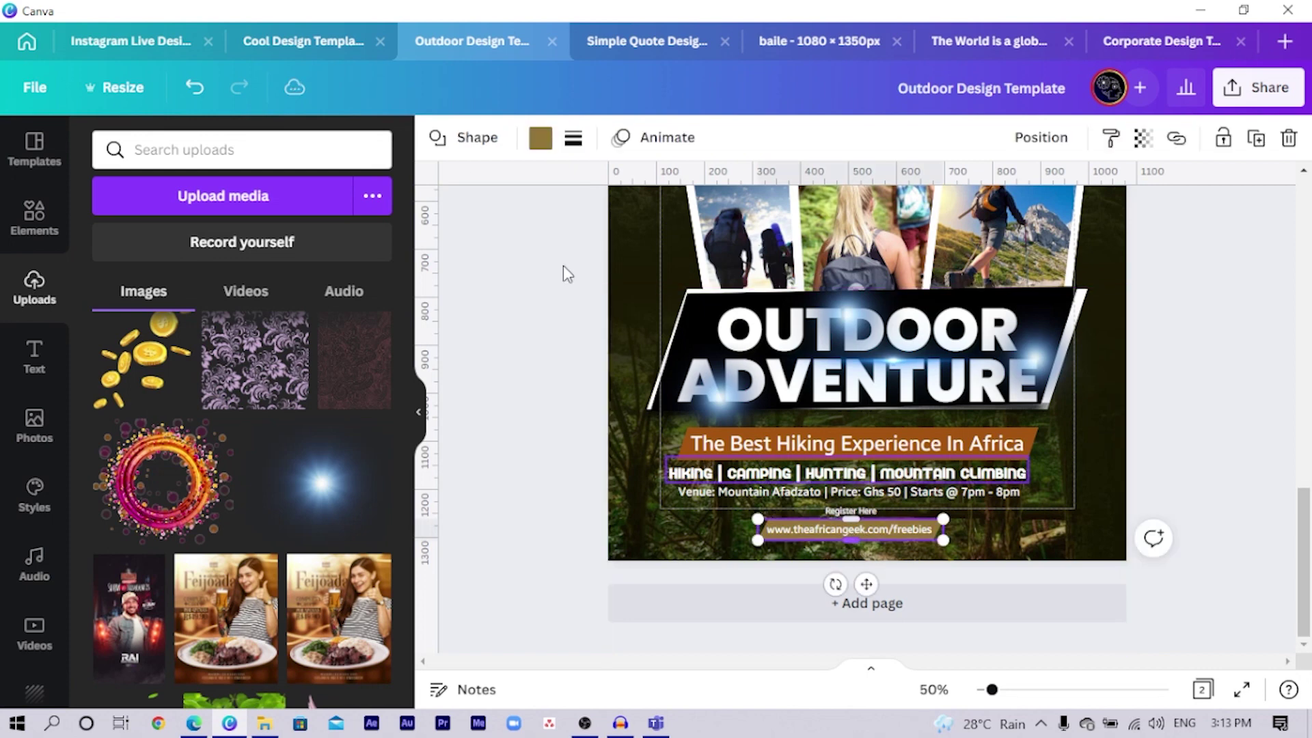
click(541, 139)
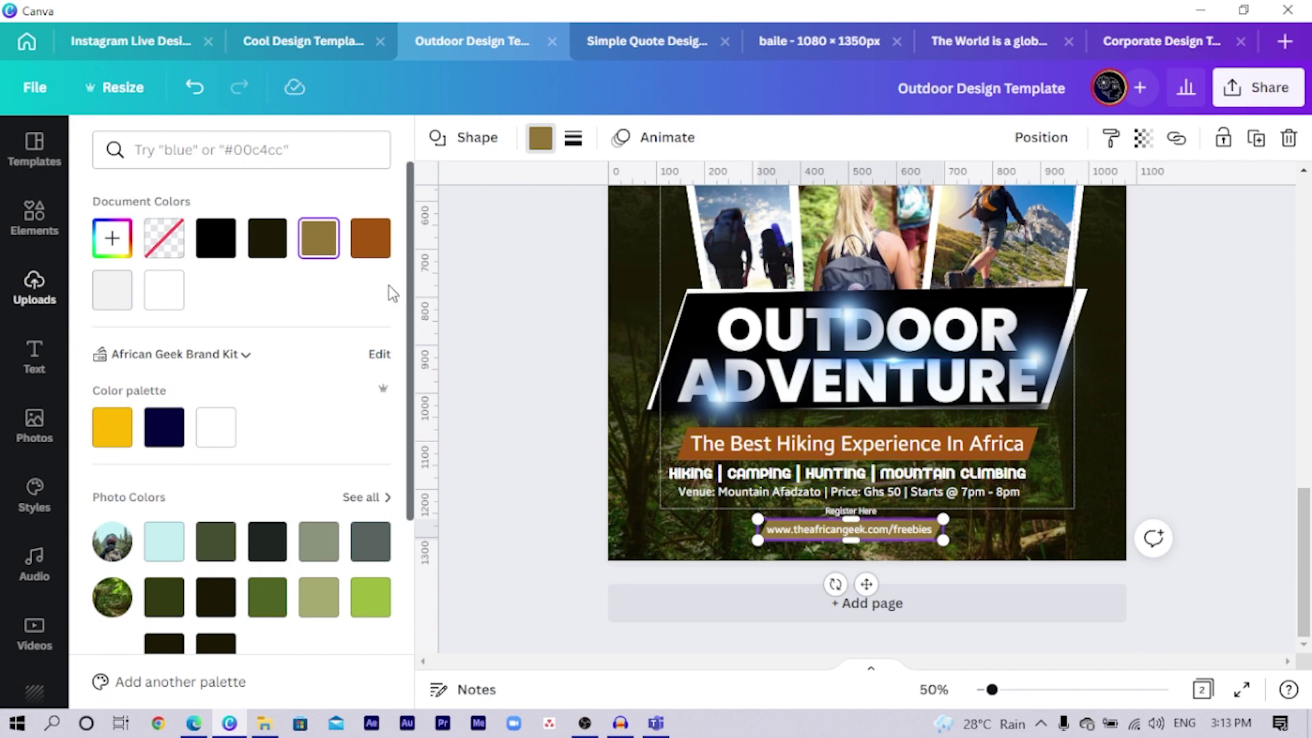
click(378, 243)
click(577, 455)
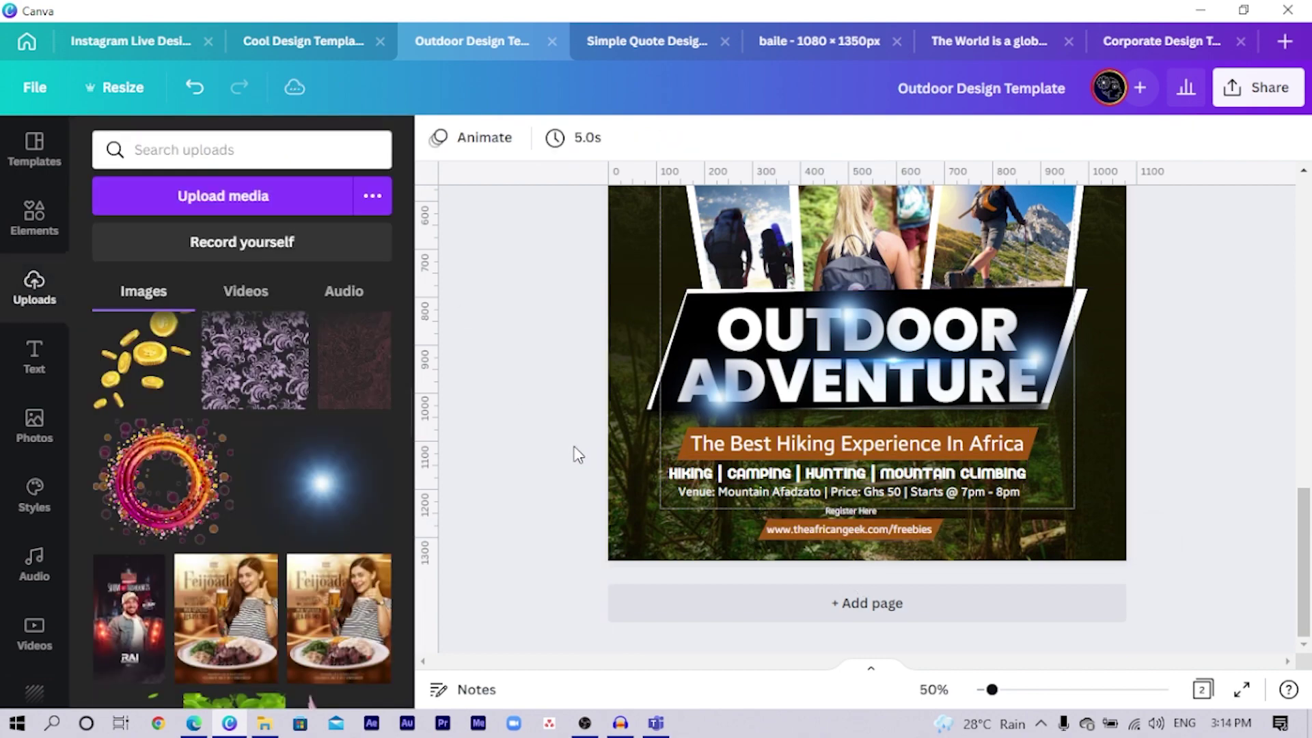
scroll(579, 454, down, 5)
scroll(581, 451, up, 7)
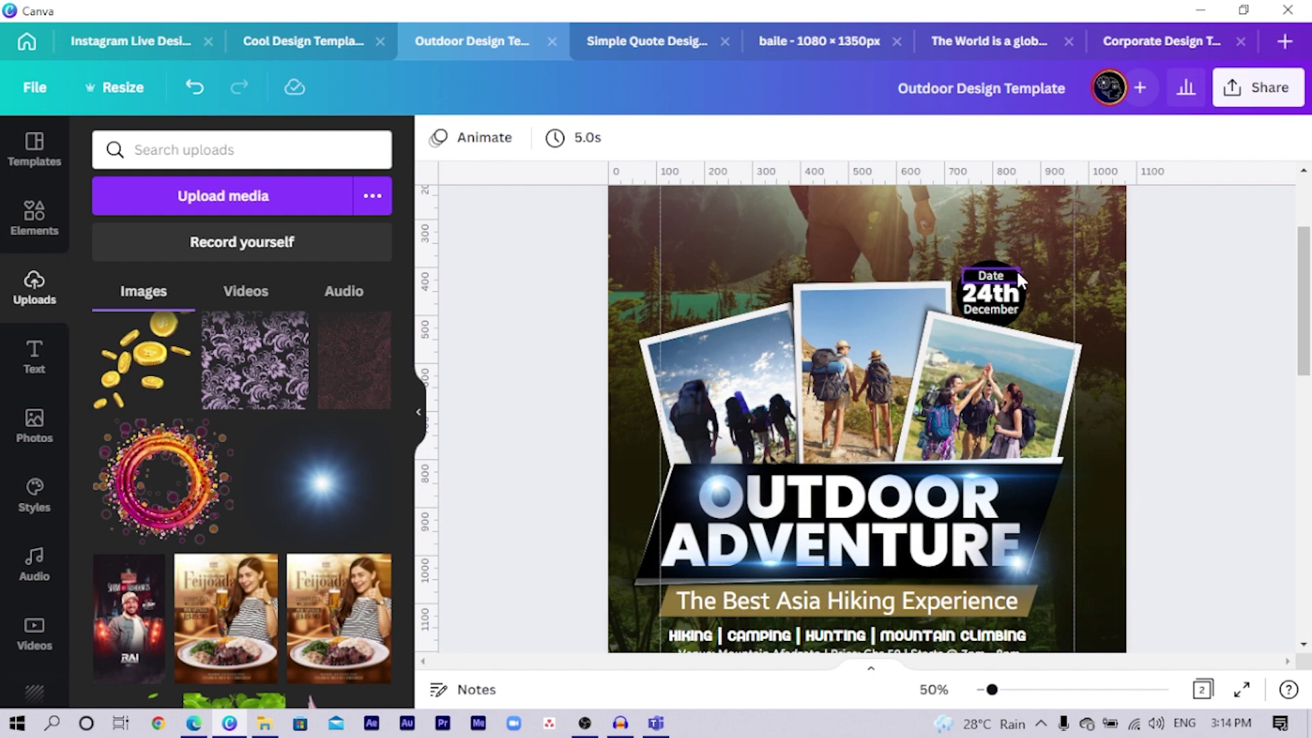
Paste page 1's 24th December date badge at the photos' top-right, tilted slightly clockwise.
click(990, 278)
click(989, 280)
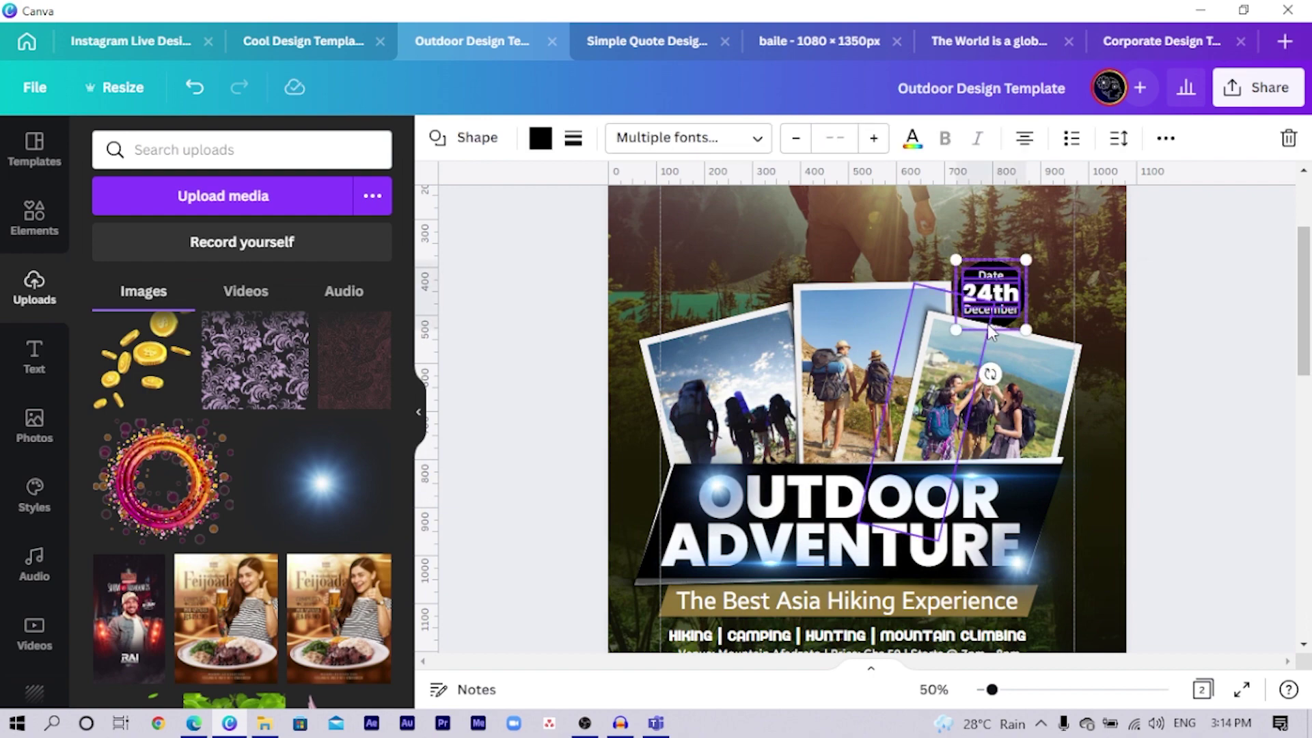
scroll(984, 331, down, 7)
key(ctrl+v)
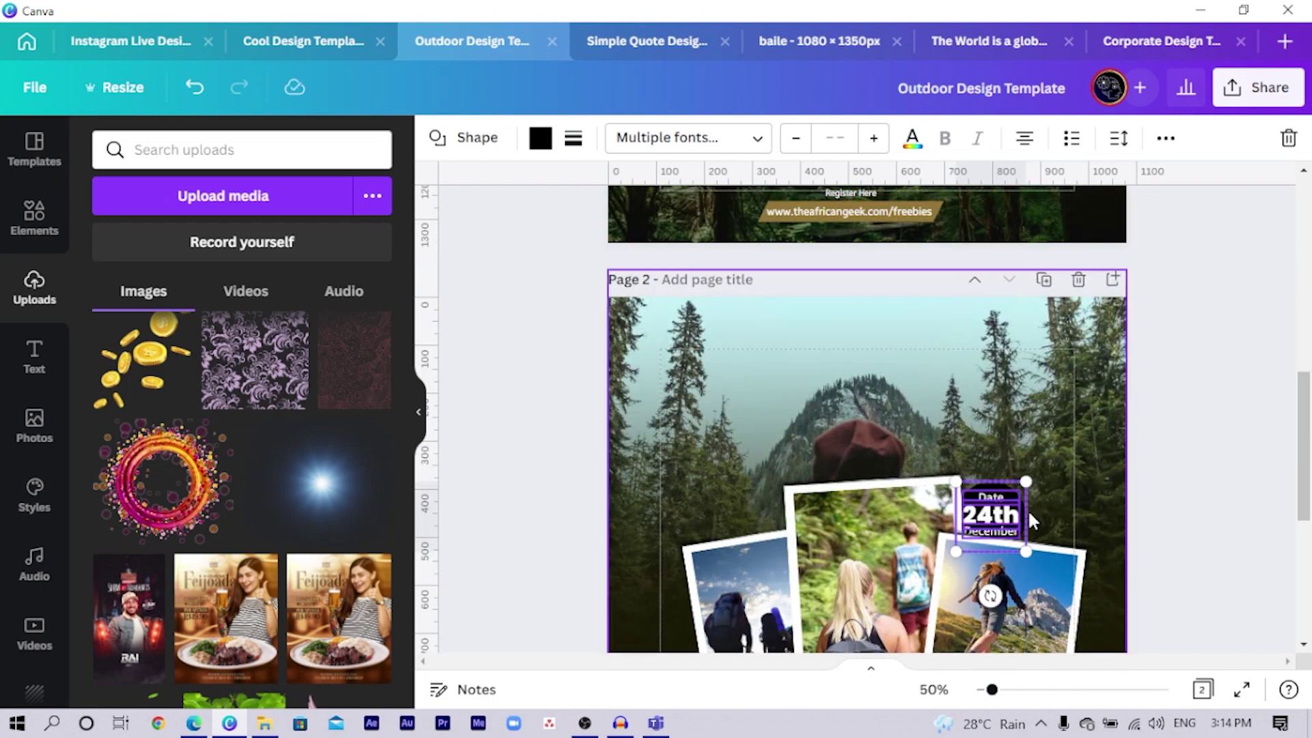
drag(995, 495, 998, 483)
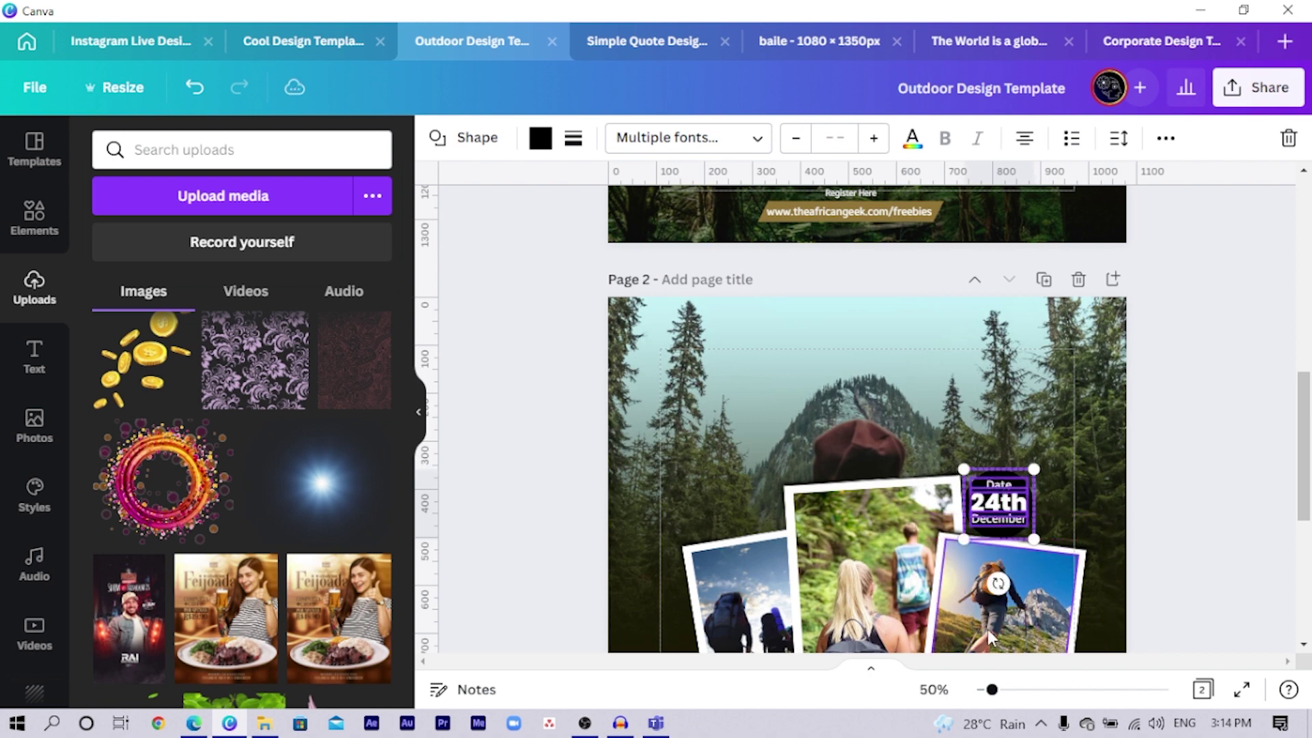
drag(998, 583, 983, 582)
click(1221, 492)
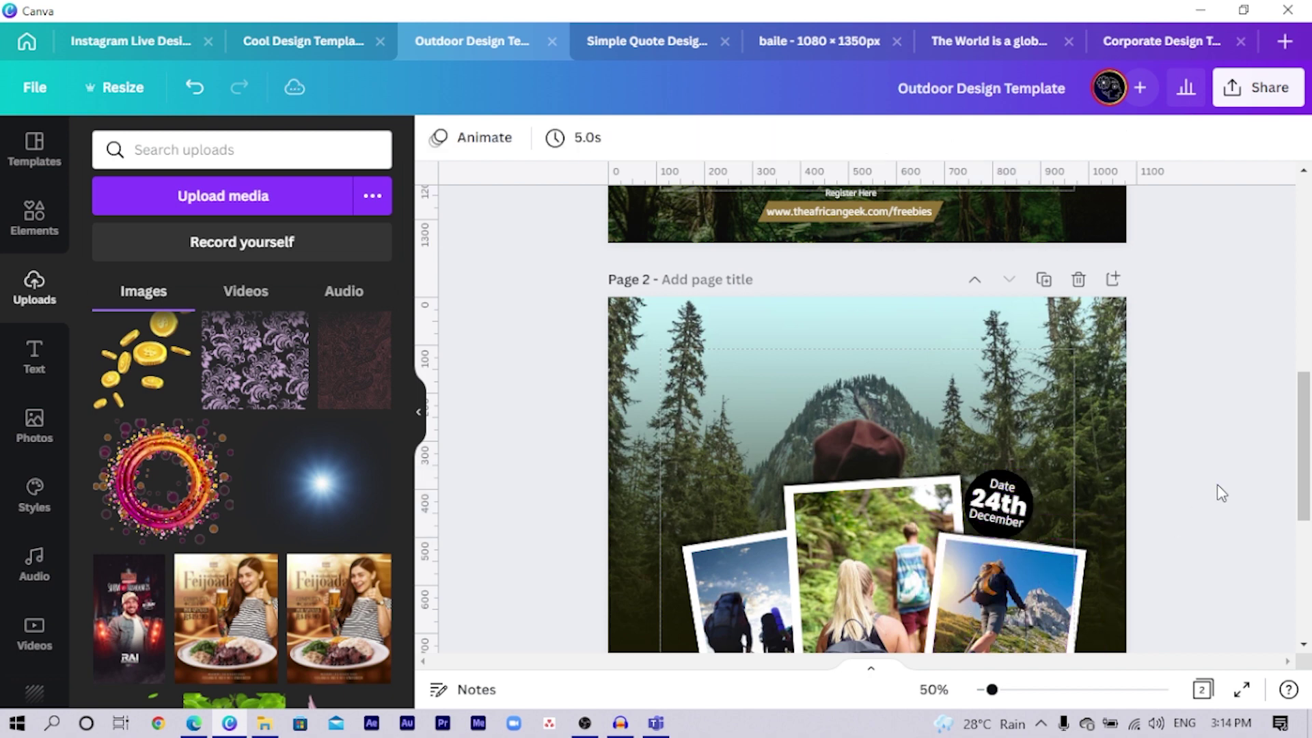
Recolour the date badge's circle brown.
click(1004, 486)
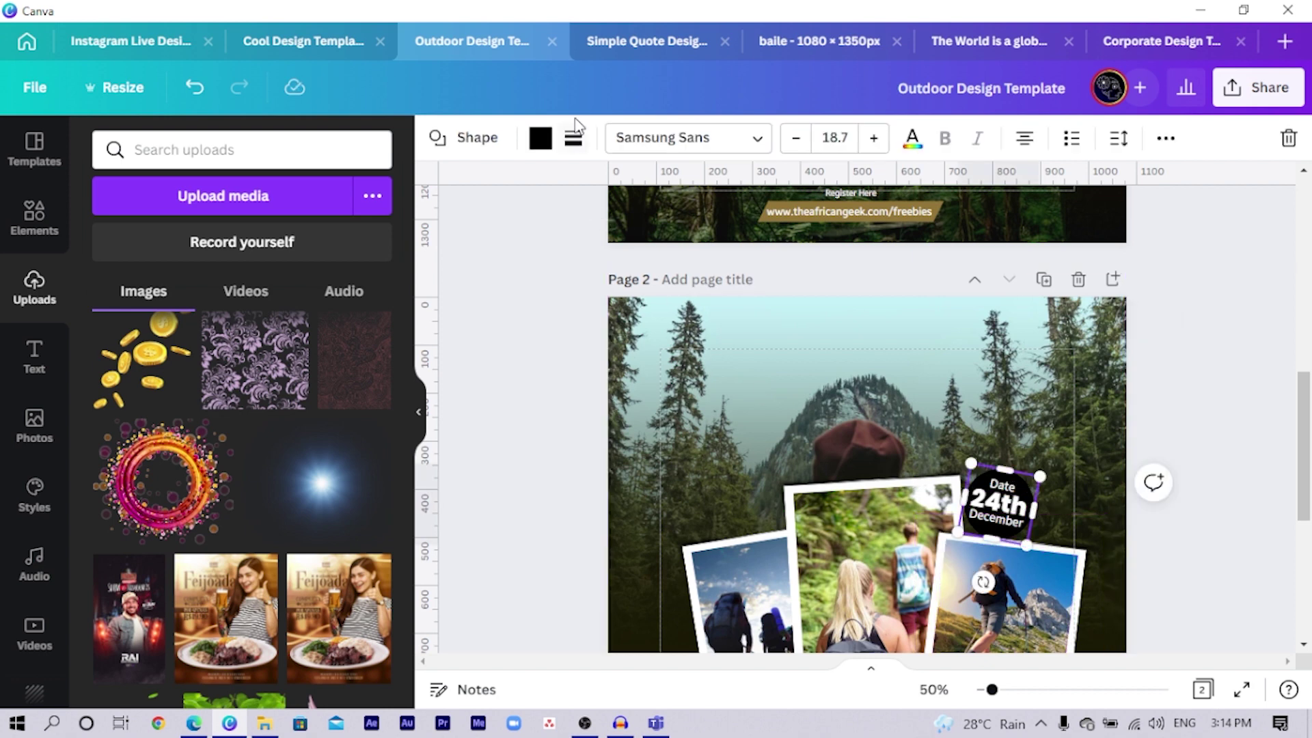
click(542, 140)
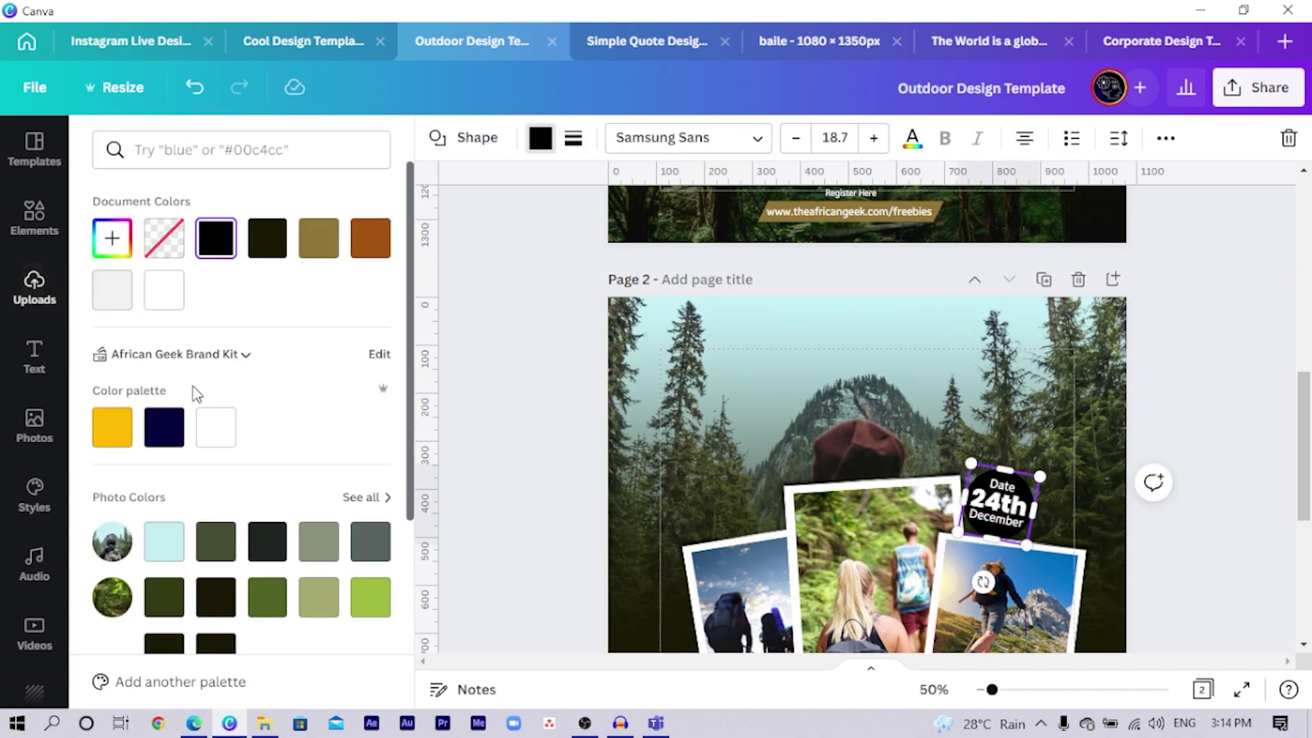
click(369, 246)
key(Escape)
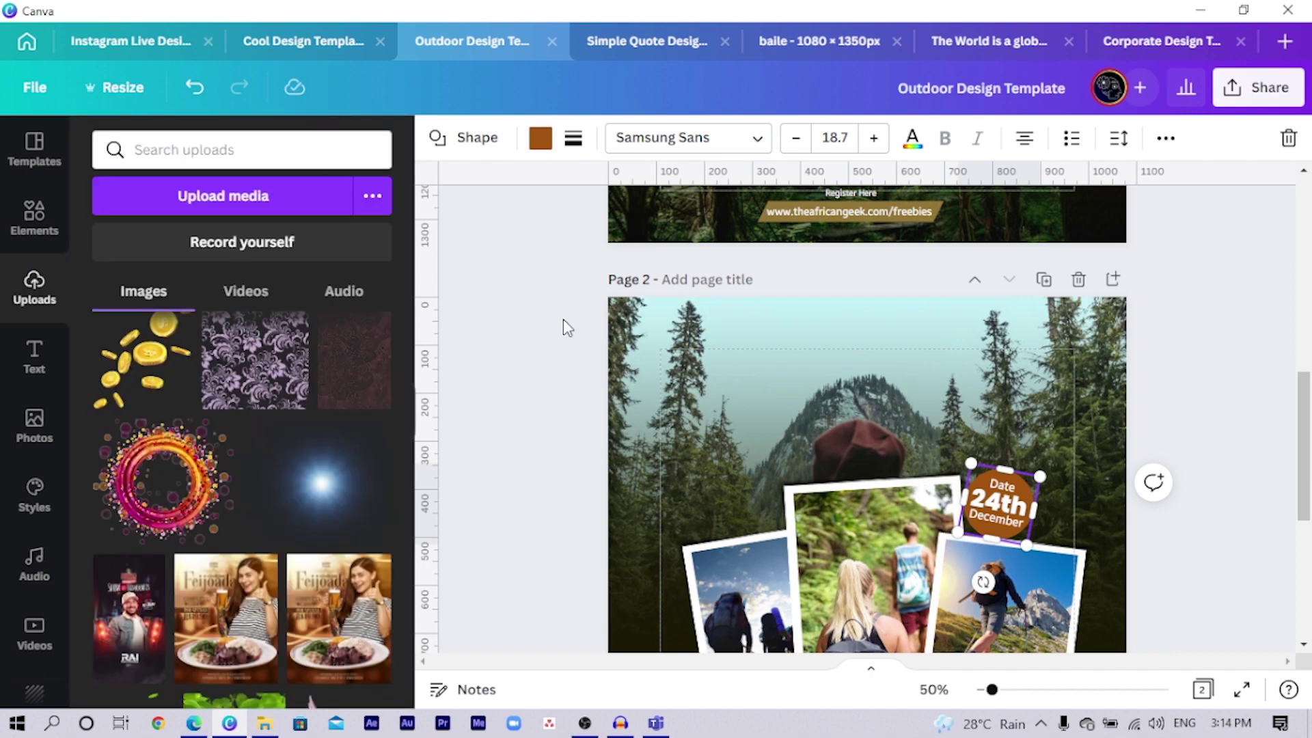
key(ctrl+minus)
scroll(1086, 487, down, 2)
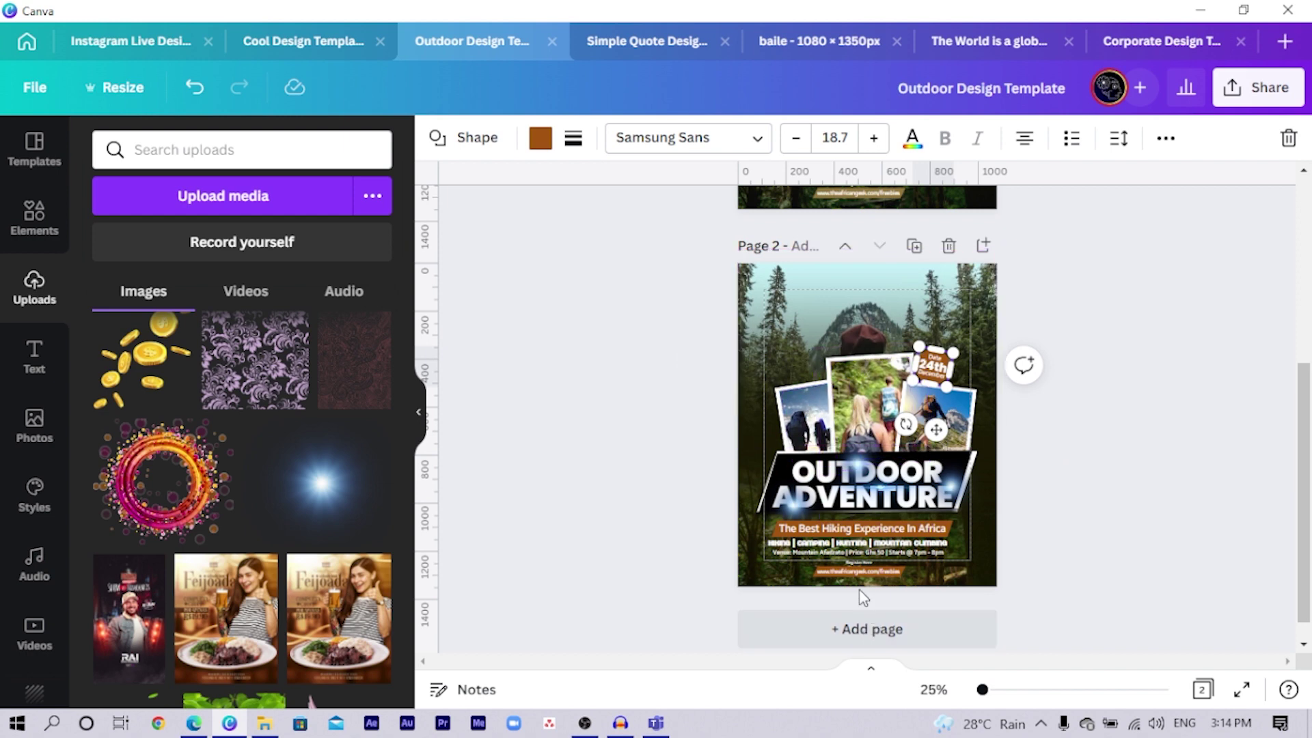
Lock the background photo, then move the poster elements higher and enlarge them.
drag(678, 298, 772, 648)
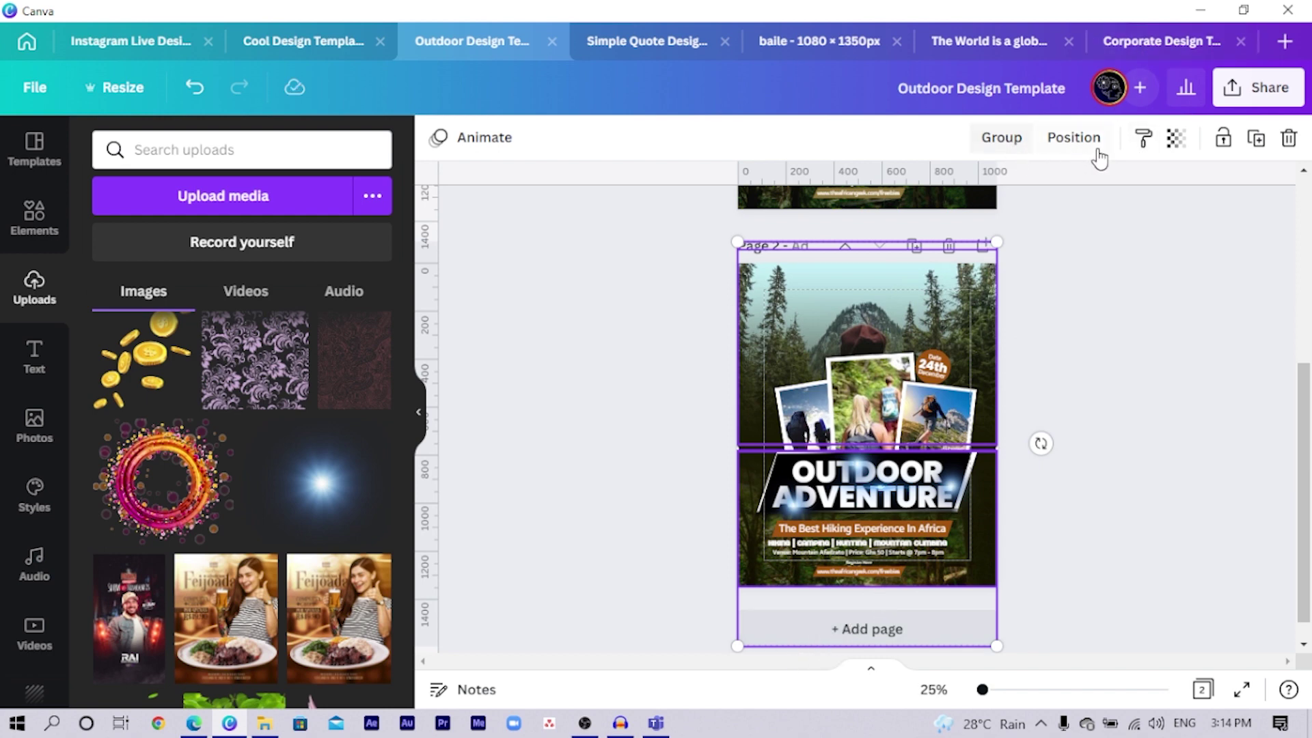
click(1223, 140)
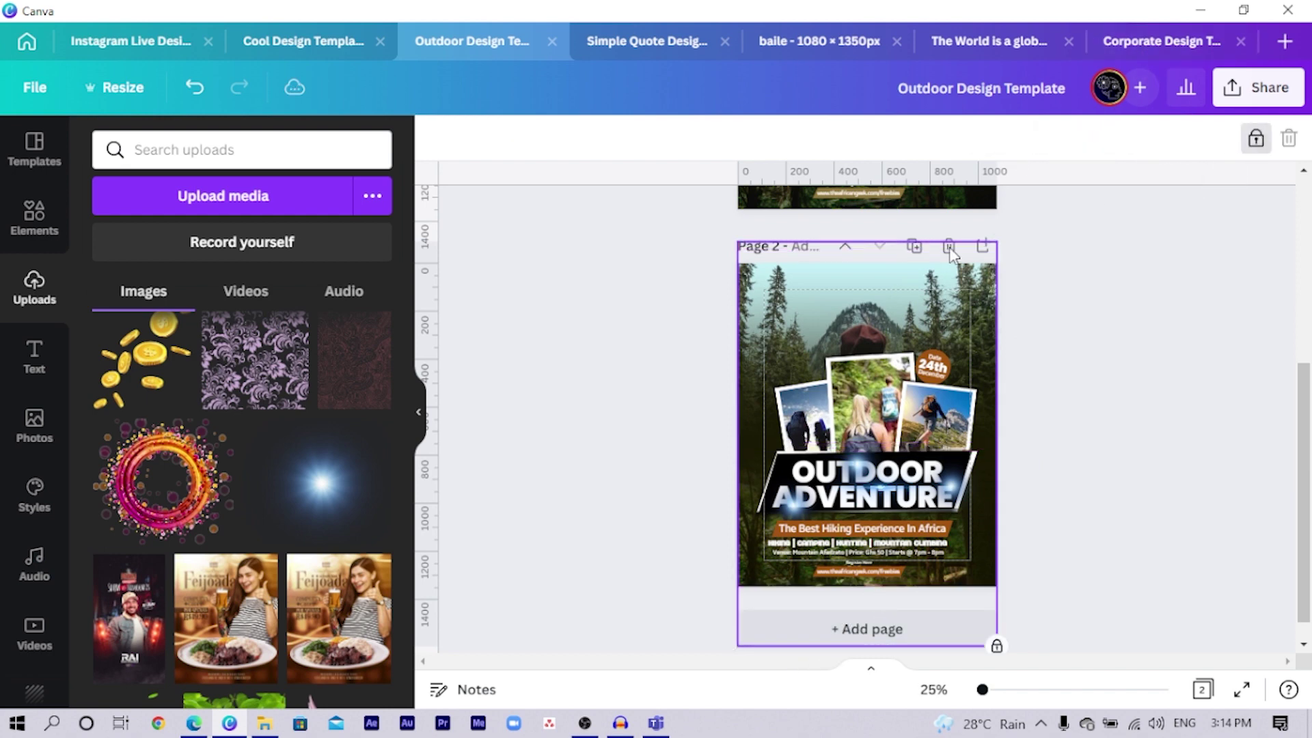
drag(619, 299, 999, 588)
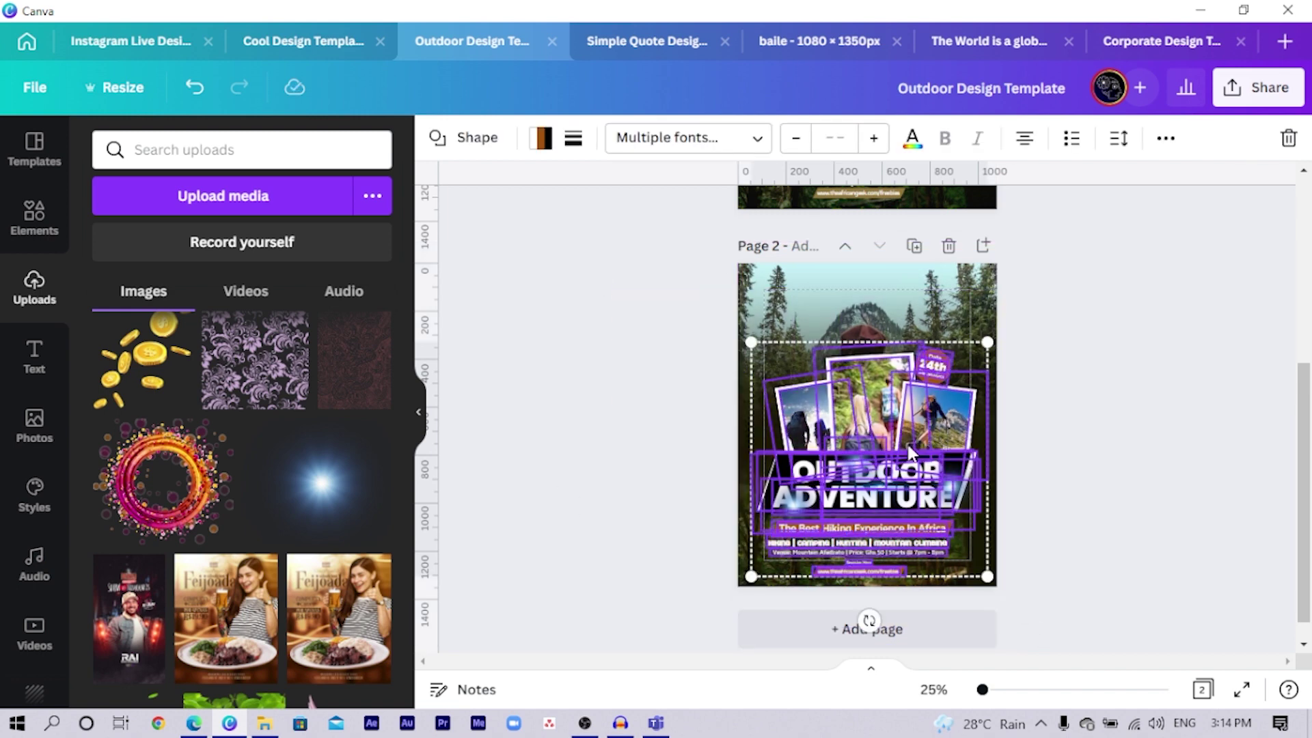
drag(879, 425, 878, 391)
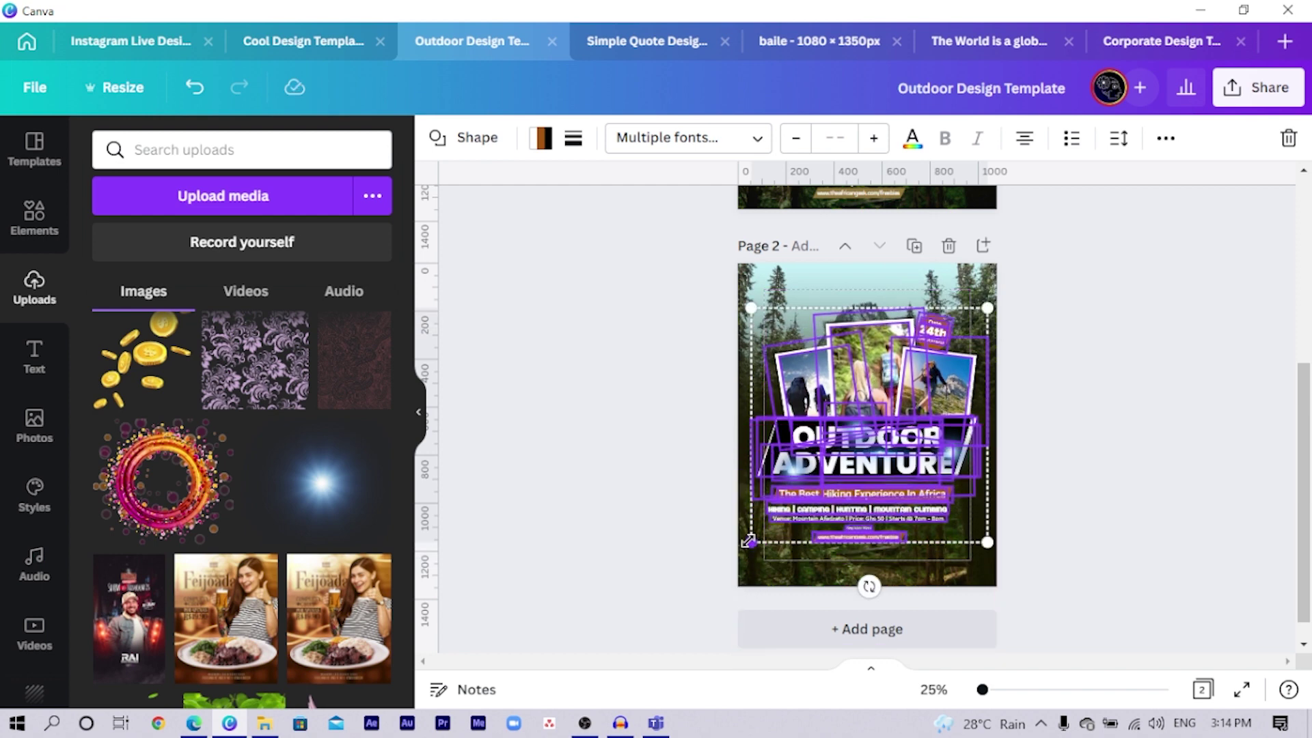
drag(746, 541, 740, 543)
click(593, 521)
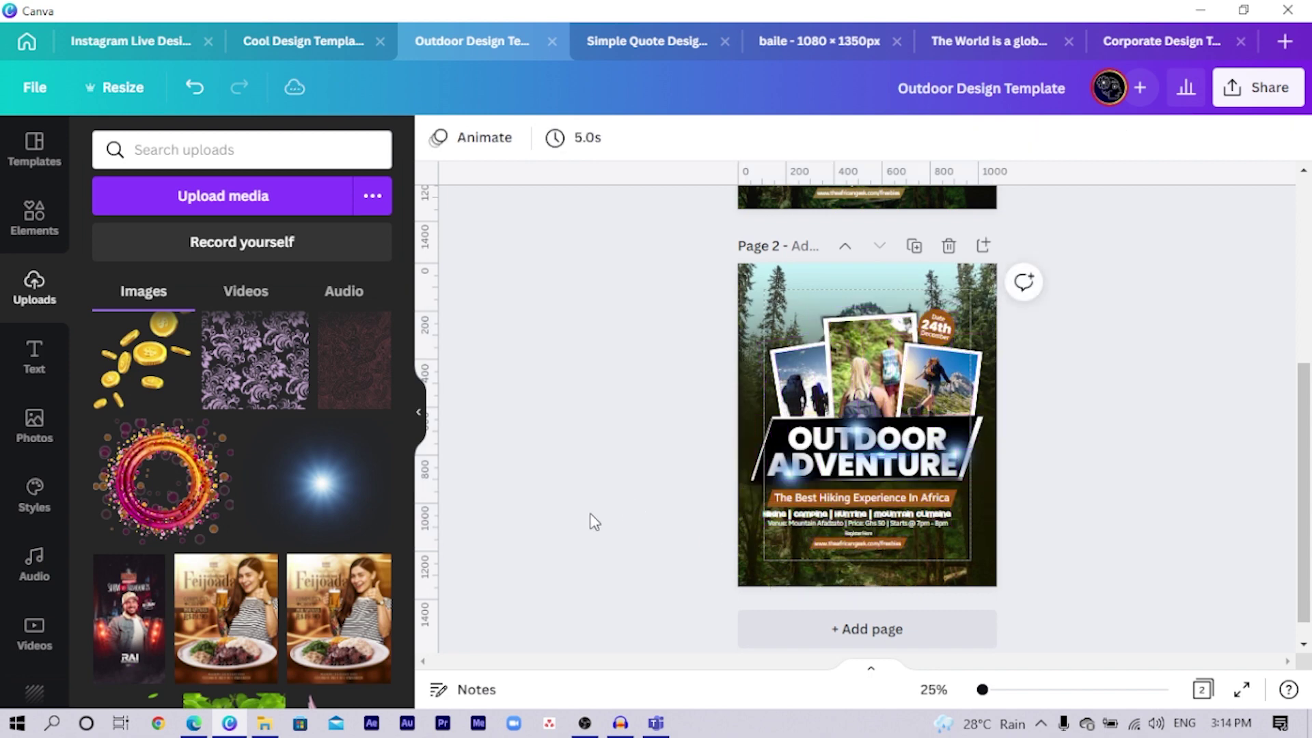